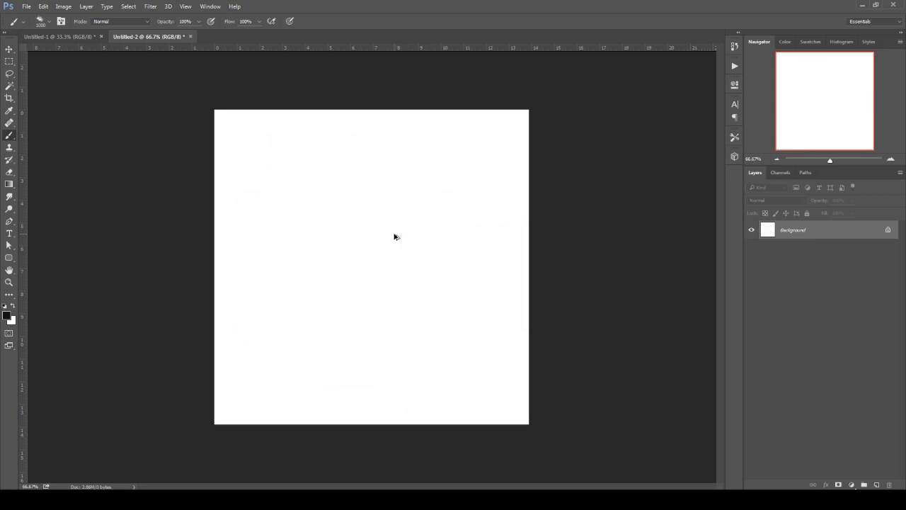
- Try out the scattering maple leaf brush with a few black stamps around the middle of the canvas
right_click(394, 219)
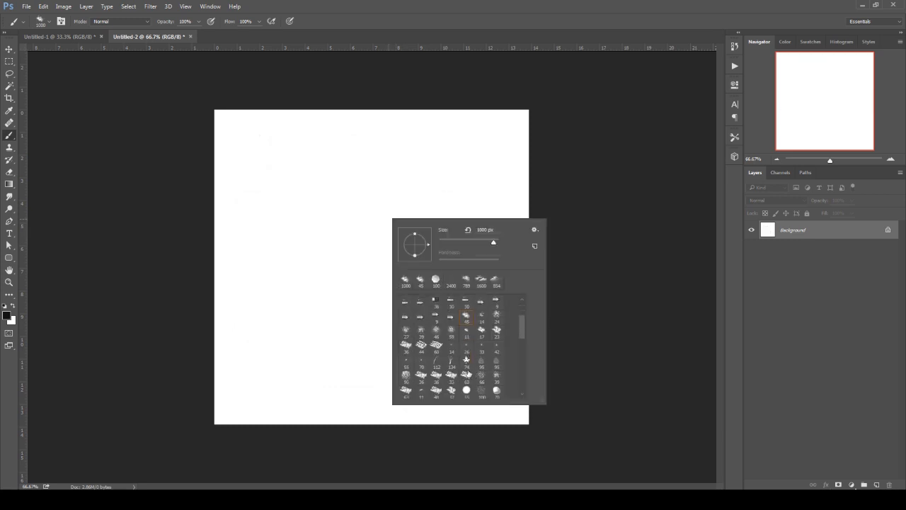
click(466, 361)
key(Return)
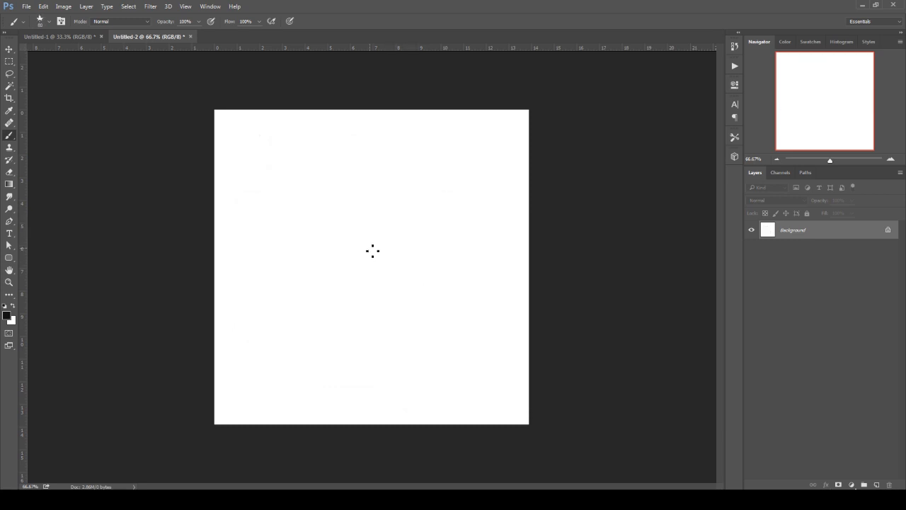
click(372, 251)
click(374, 207)
click(321, 247)
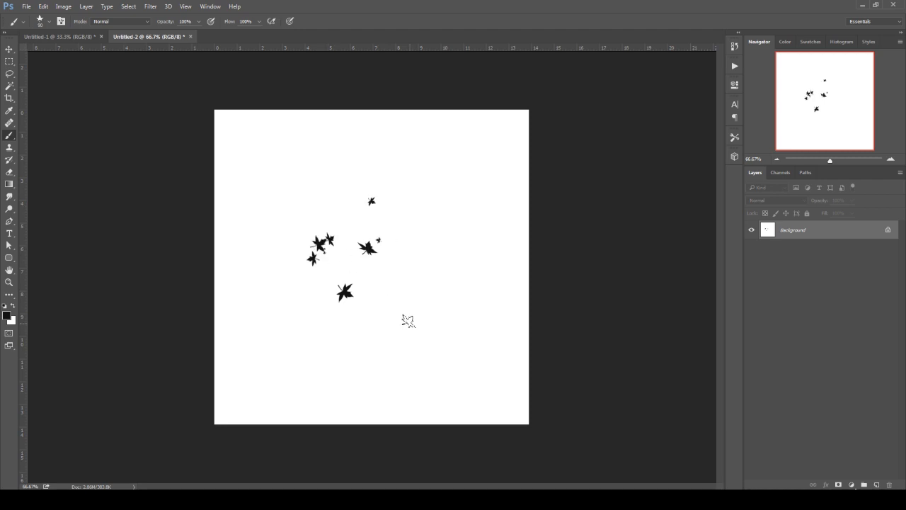
- Undo the leaf stamps so the canvas is blank
key(ctrl+alt+z)
key(ctrl+alt+z)
key(ctrl+alt+z)
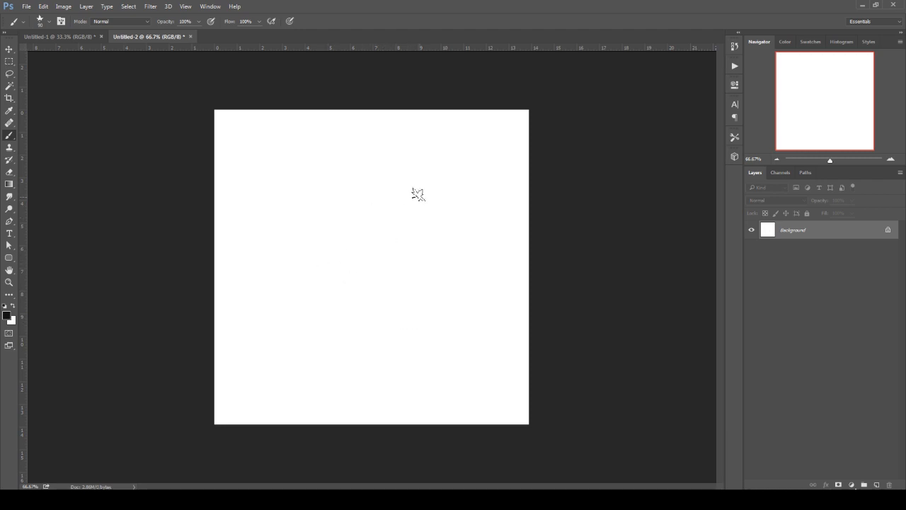
- Add a new empty layer and hide the Background layer
key(v)
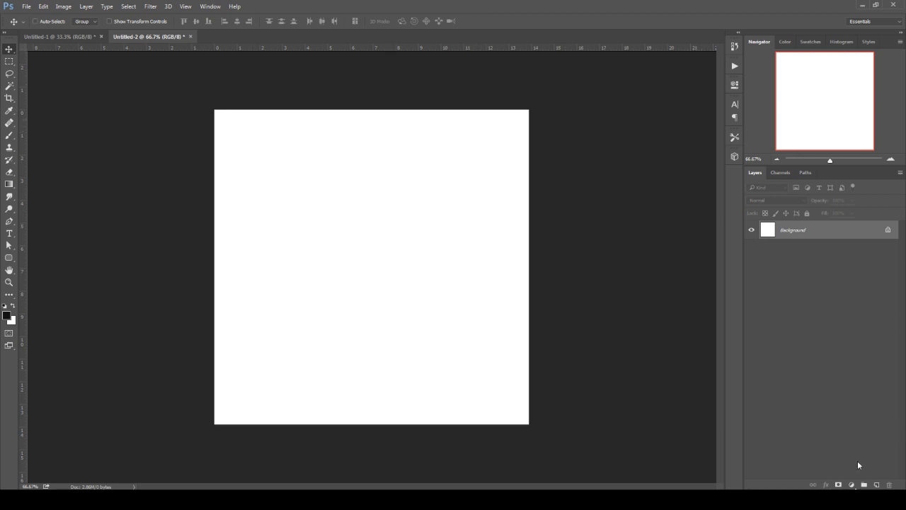
click(876, 484)
click(751, 248)
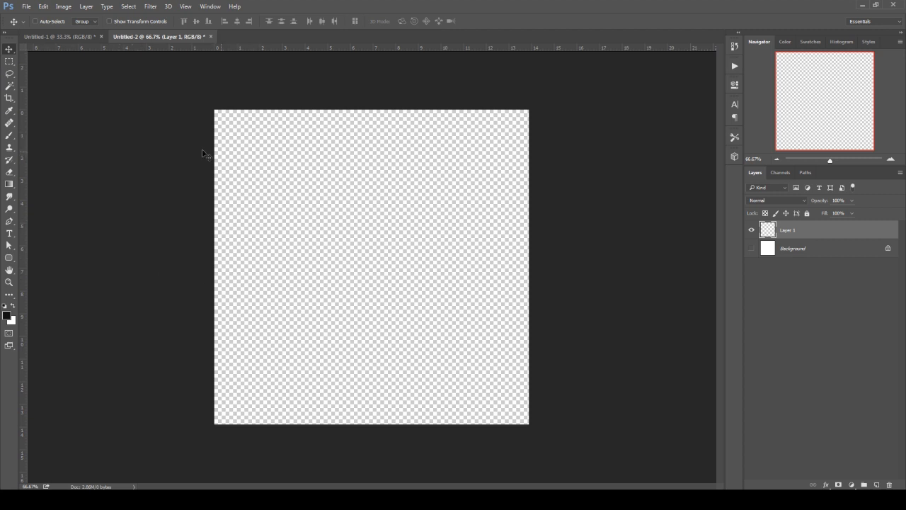
- Add the text "DESIGNED BY VD" in Roboto Bold at 97 pt and move it to the centre of the canvas
key(t)
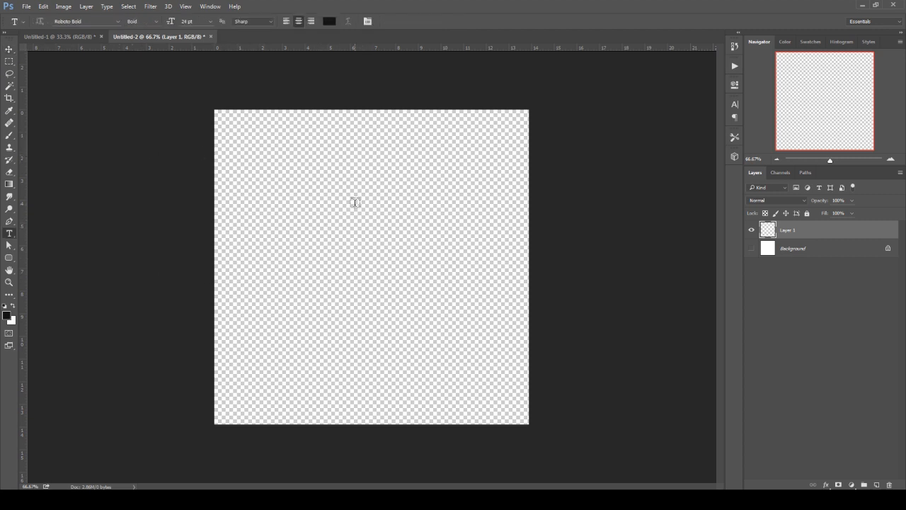
click(338, 194)
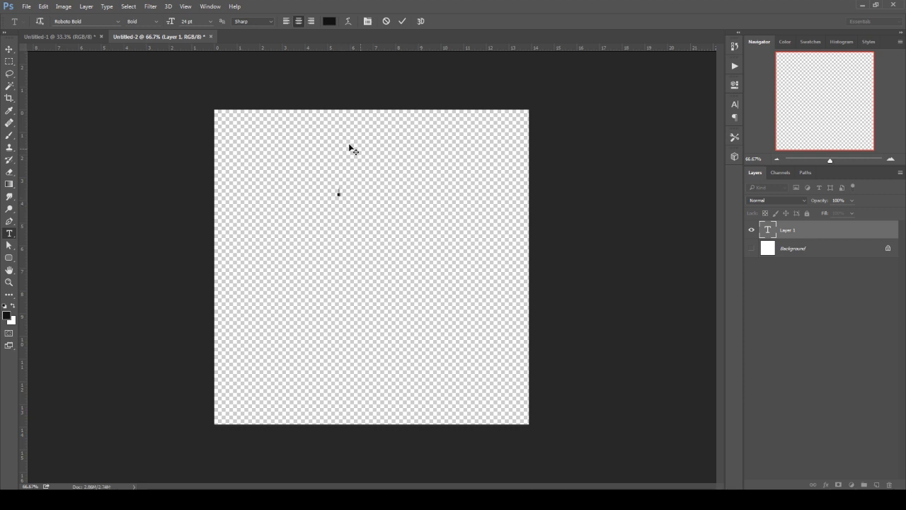
text(DESIGNED BY VD)
key(ctrl+a)
drag(170, 22, 219, 23)
drag(366, 259, 413, 268)
click(8, 49)
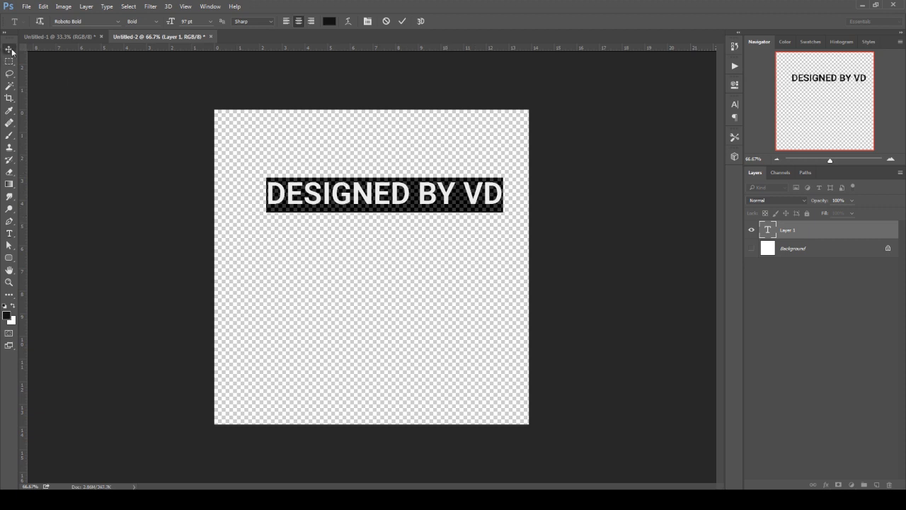
drag(444, 198, 426, 281)
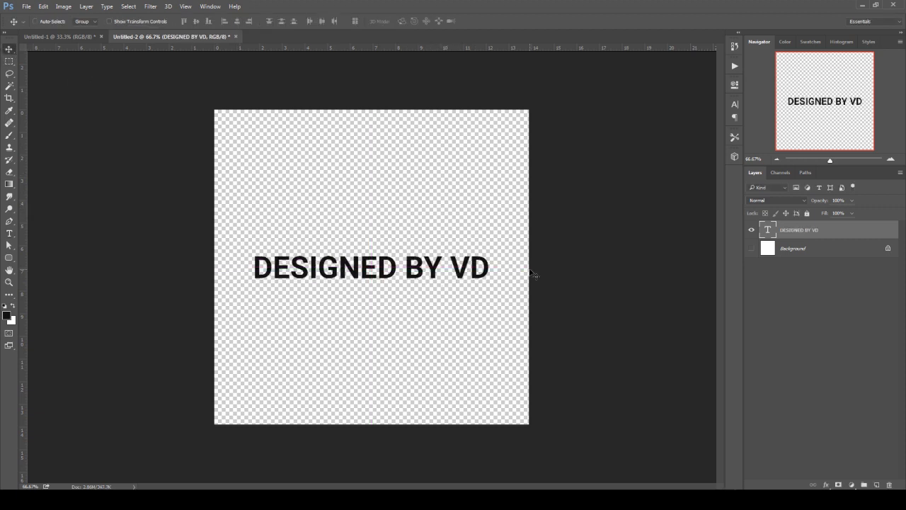
- On a new layer, draw an elliptical selection around the text and apply a centred 50 px black stroke to it
click(876, 485)
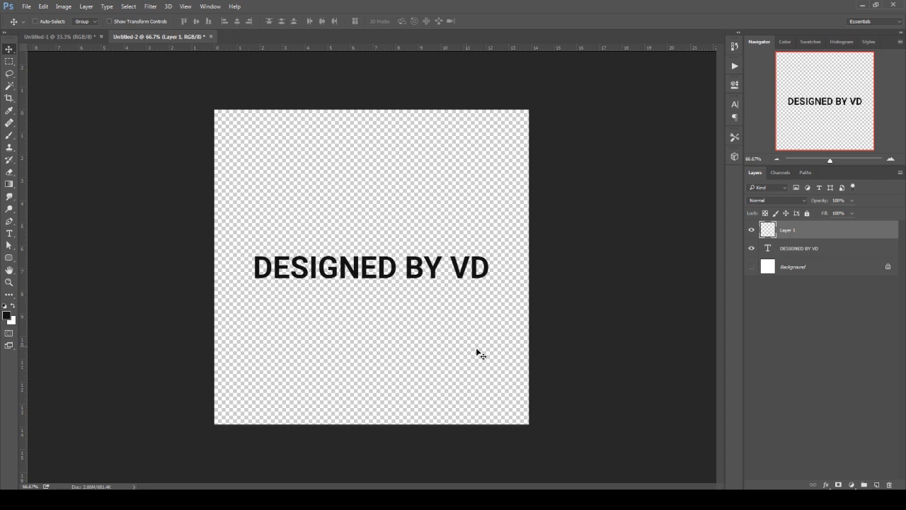
key(m)
mouse_move(241, 236)
mouse_down()
mouse_move(494, 303)
mouse_move(467, 257)
mouse_up()
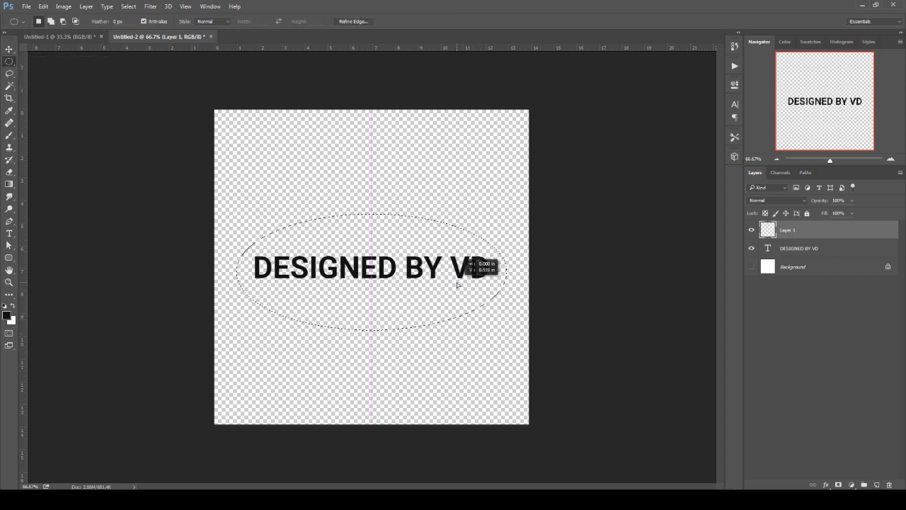
right_click(432, 214)
click(454, 365)
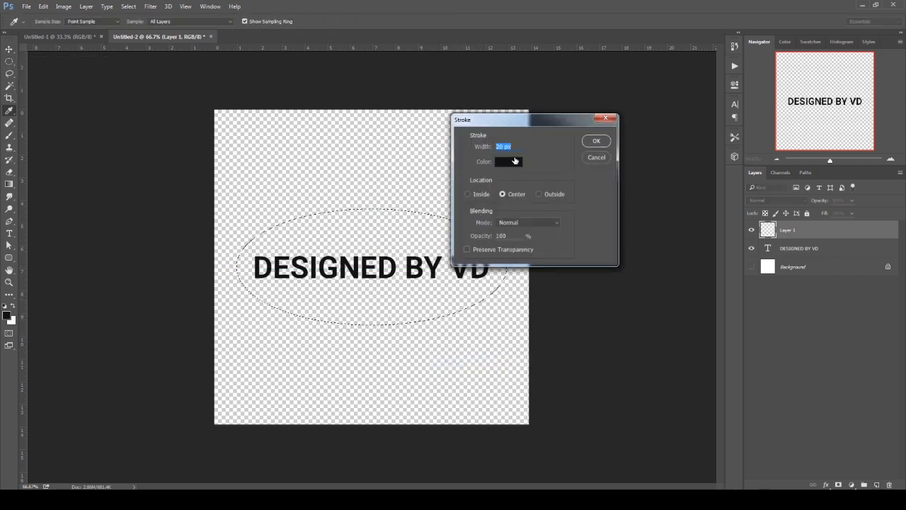
text(30)
key(Return)
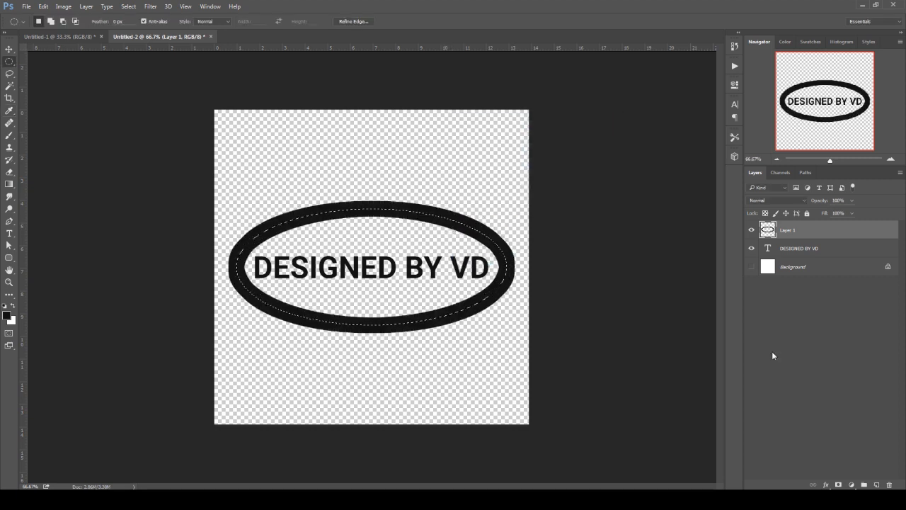
- On another new layer, stroke the same elliptical selection with 20 px white (ffffff), centred, and deselect it
click(878, 485)
right_click(419, 241)
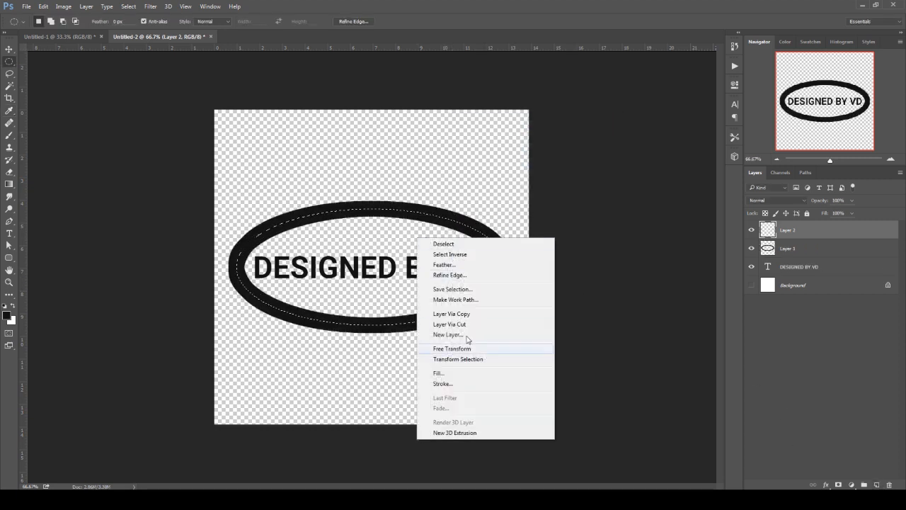
click(450, 386)
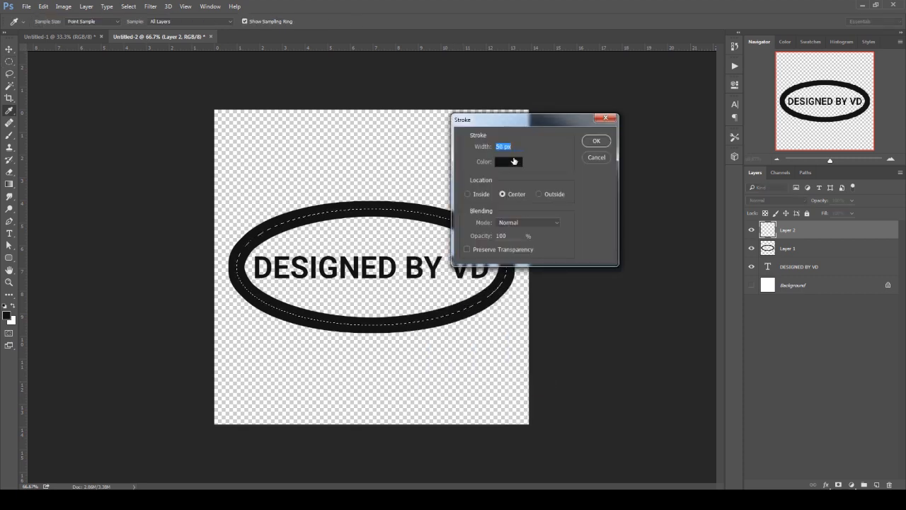
click(513, 161)
click(626, 130)
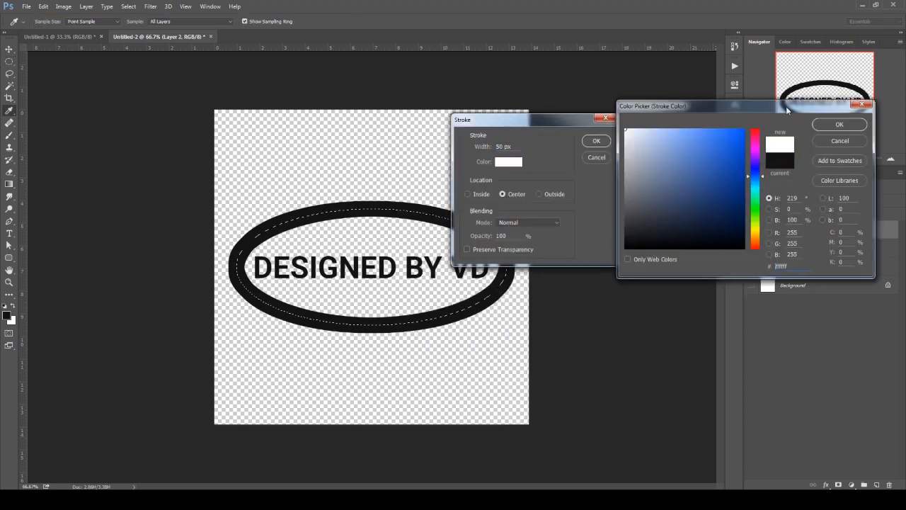
click(835, 124)
text(20)
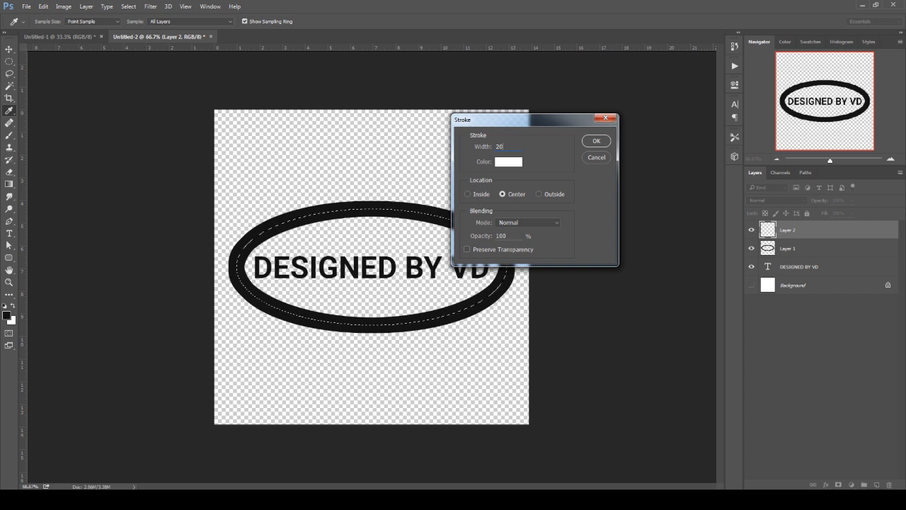
key(Return)
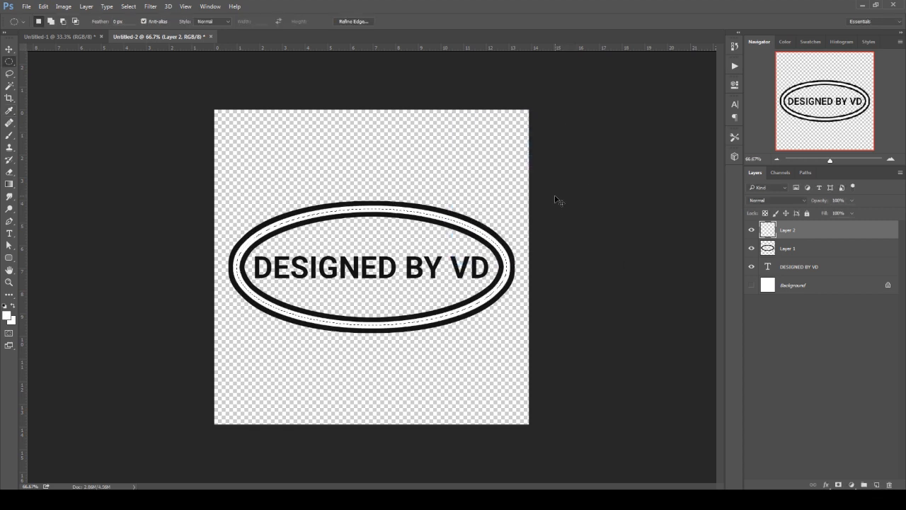
key(ctrl+d)
key(v)
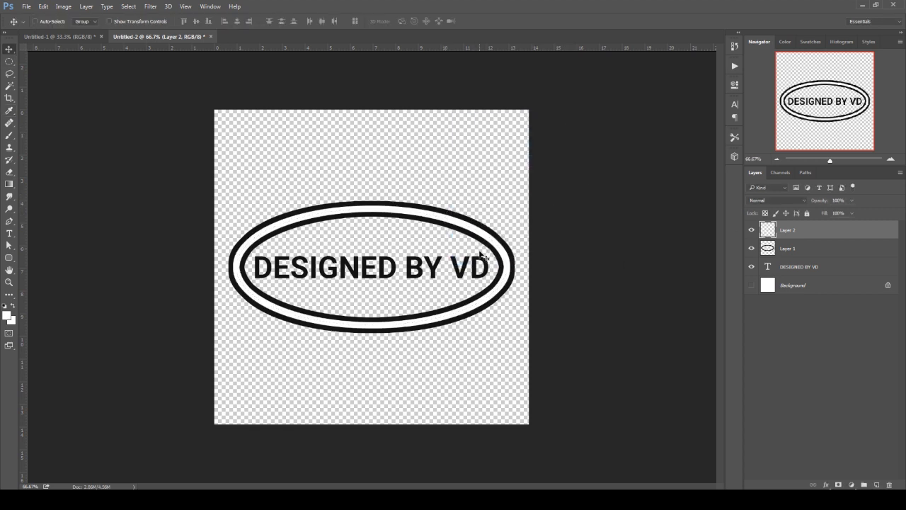
- Cut the white ring's shape out of the black ring on Layer 1, using Layer 2's outline as the selection and hiding Layer 2
click(751, 230)
click(751, 230)
click(751, 230)
click(751, 231)
ctrl+click(772, 232)
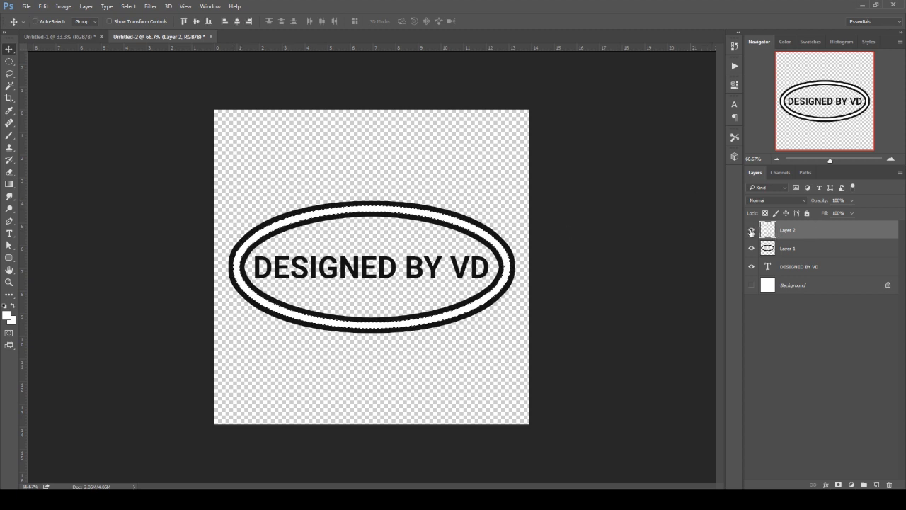
click(751, 232)
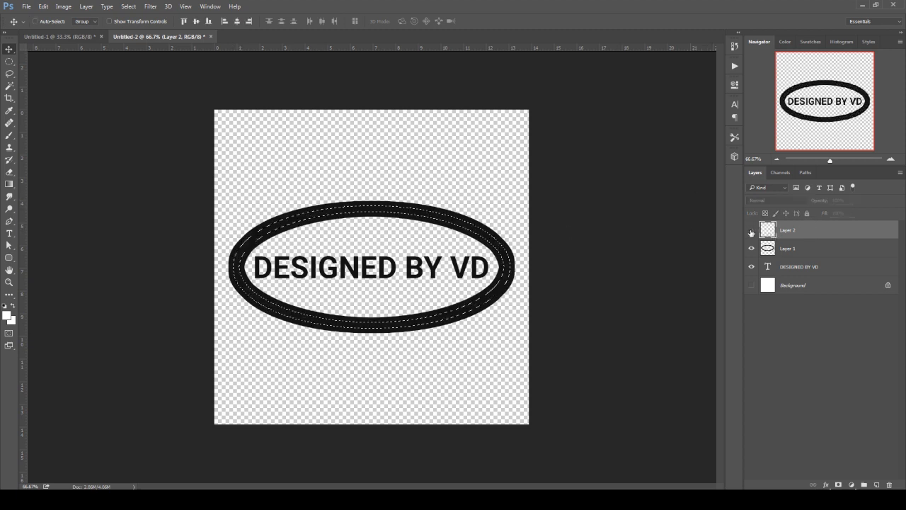
click(795, 250)
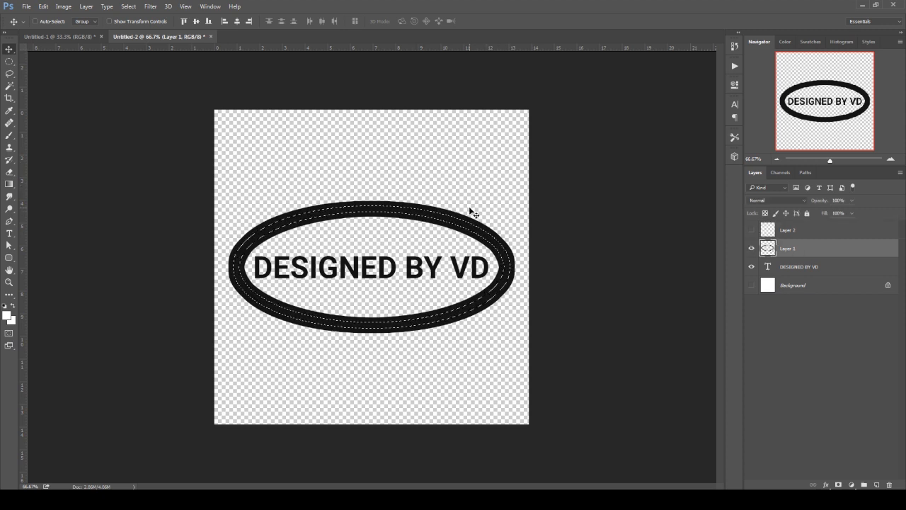
key(Delete)
key(ctrl+d)
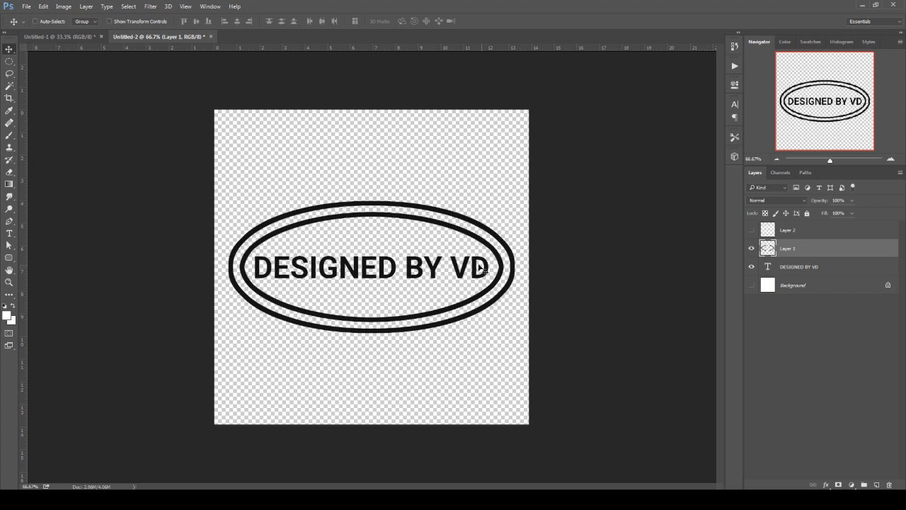
- On a new layer above Layer 1, make a thin rectangular selection just below the text and fill it with black
click(829, 304)
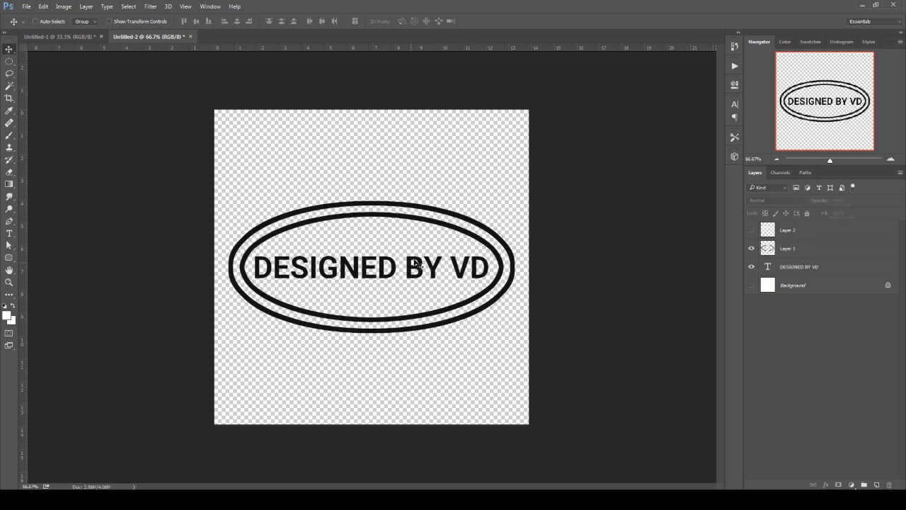
click(799, 252)
click(878, 485)
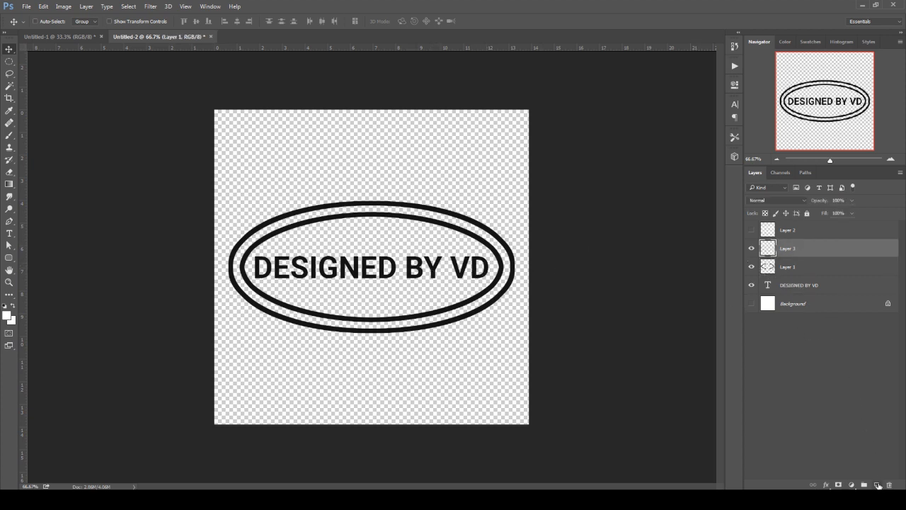
right_click(10, 61)
click(42, 59)
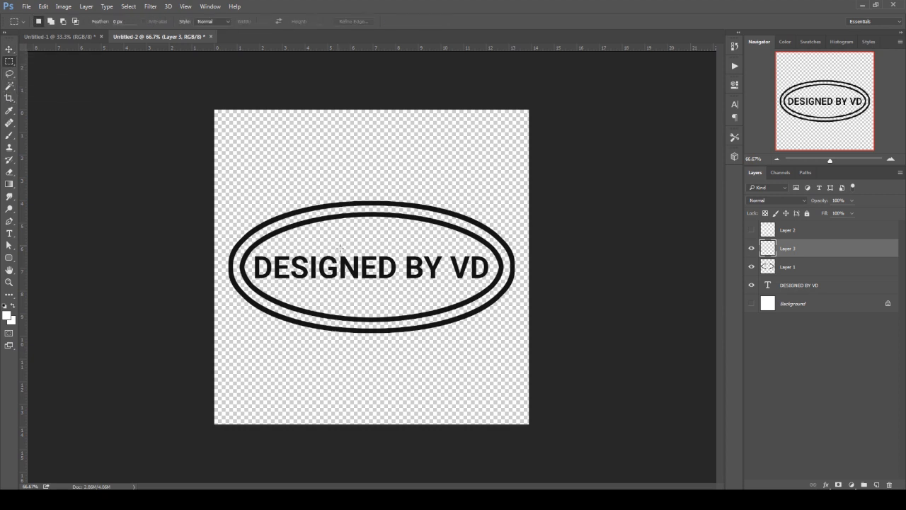
drag(258, 280, 484, 286)
right_click(470, 282)
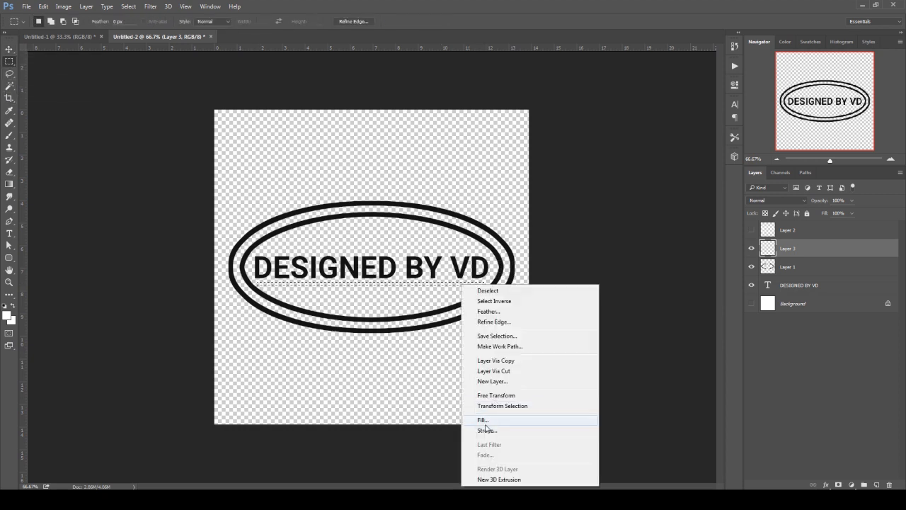
click(496, 420)
click(454, 144)
click(438, 204)
click(516, 145)
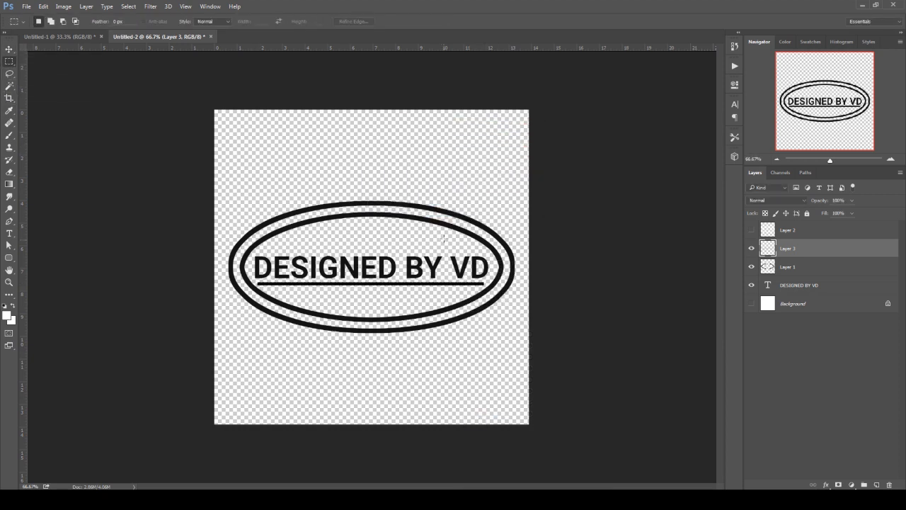
- Duplicate the black bar to just above the text and widen both bars together to 103.89% to match the text width
key(v)
drag(429, 283, 429, 250)
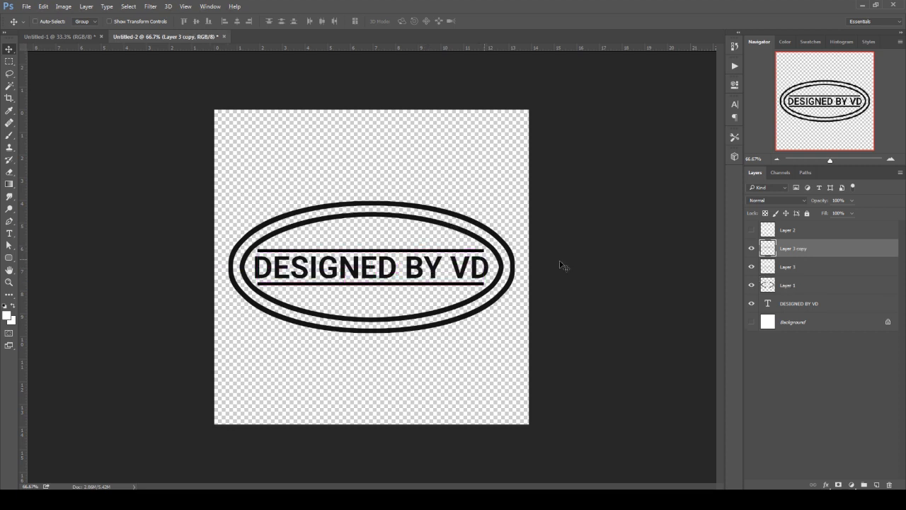
shift+click(786, 268)
key(ctrl+t)
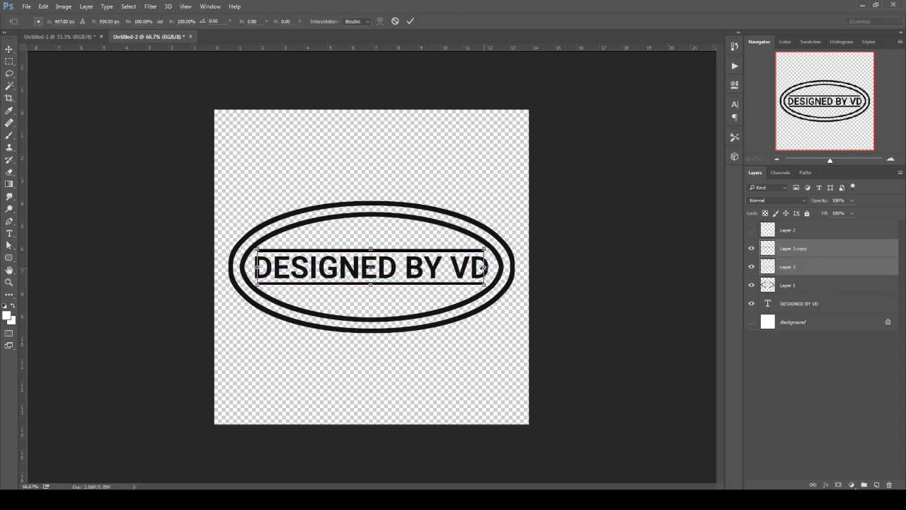
drag(484, 267, 488, 267)
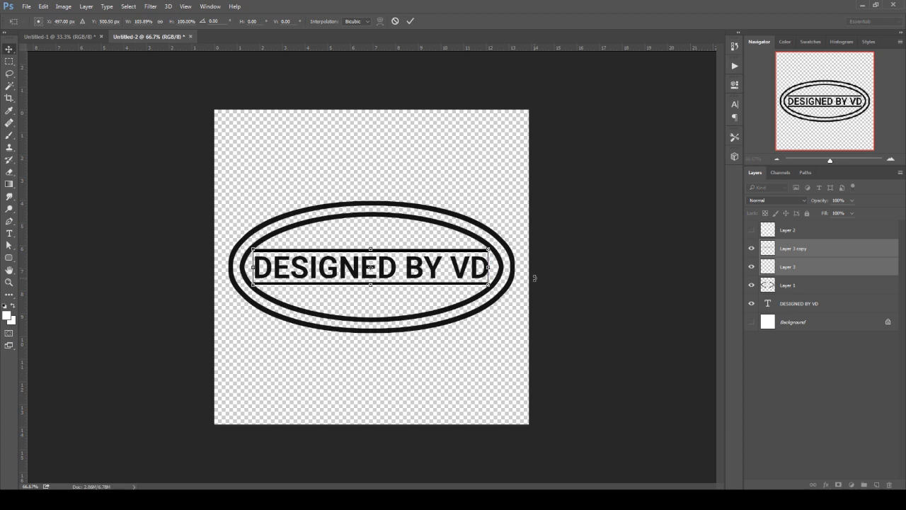
key(Return)
- Apply a Color Overlay to Layer 1's double ring and set its colour to black (000000)
scroll(476, 265, up, 7)
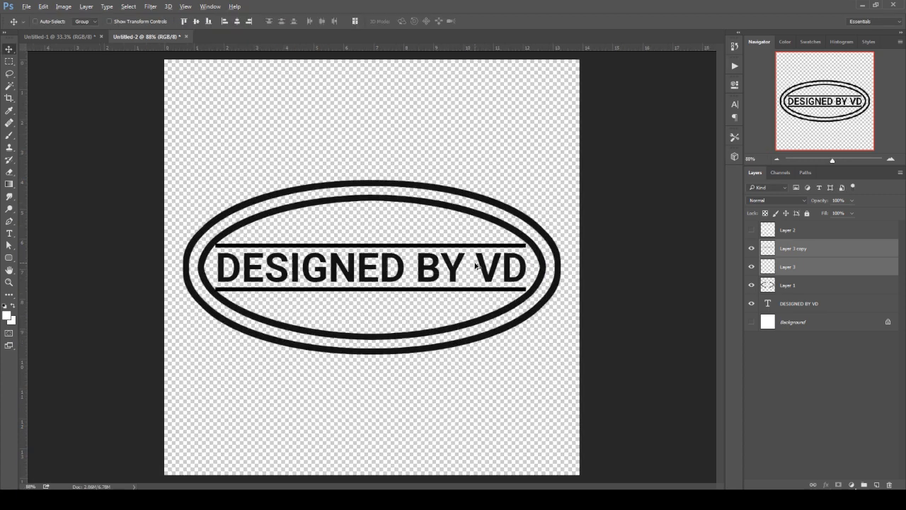
scroll(477, 259, up, 3)
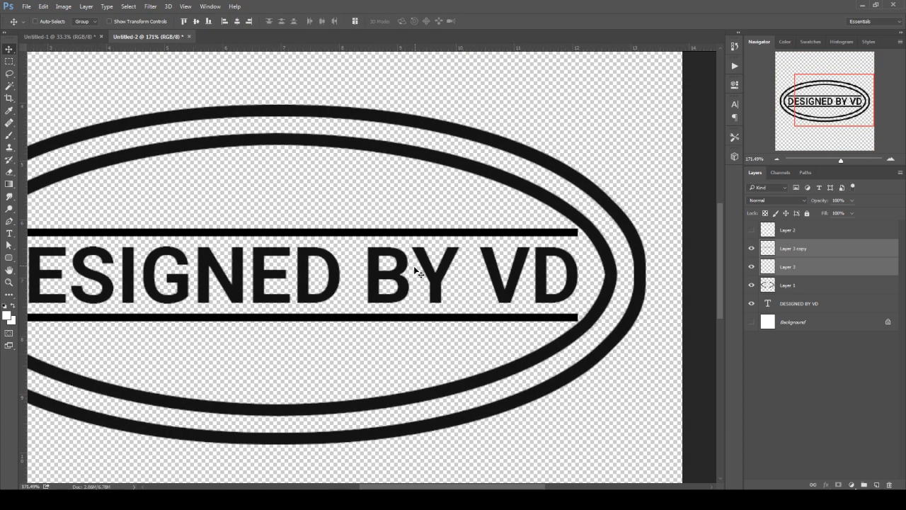
scroll(417, 266, up, 1)
drag(430, 251, 434, 264)
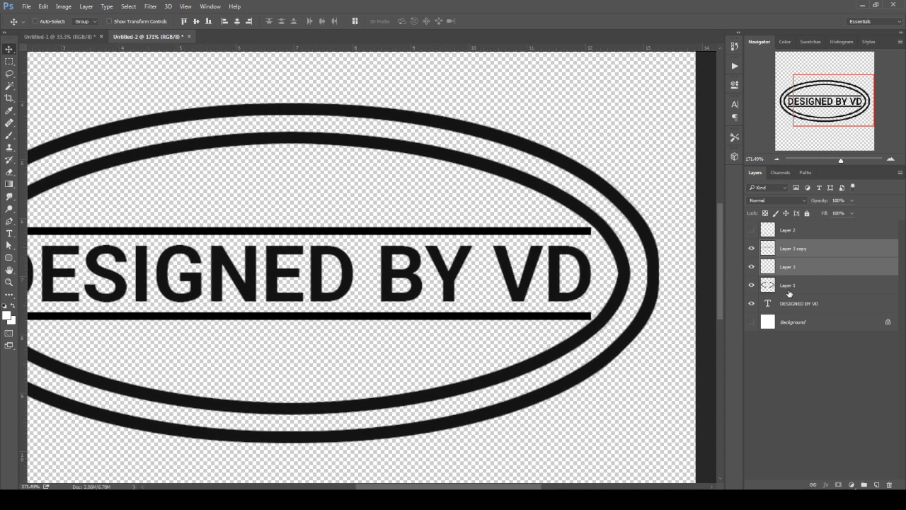
click(789, 285)
right_click(789, 286)
click(700, 61)
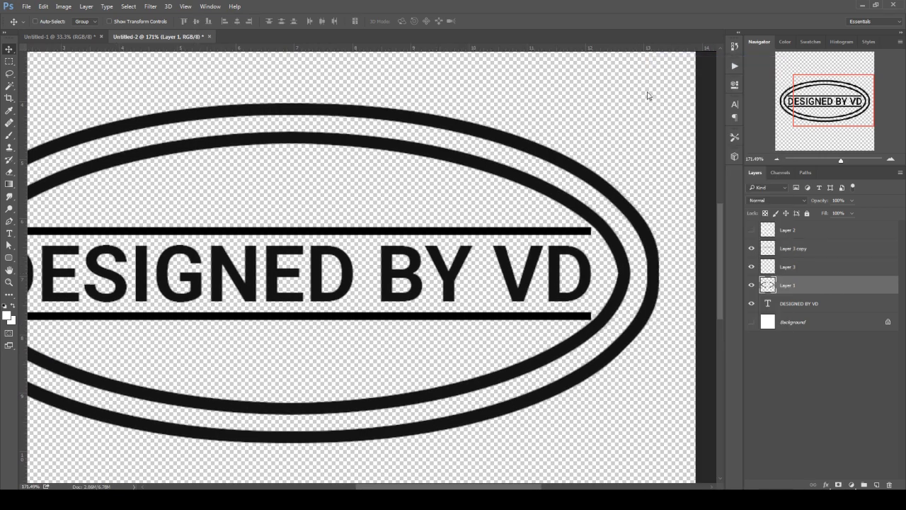
click(412, 262)
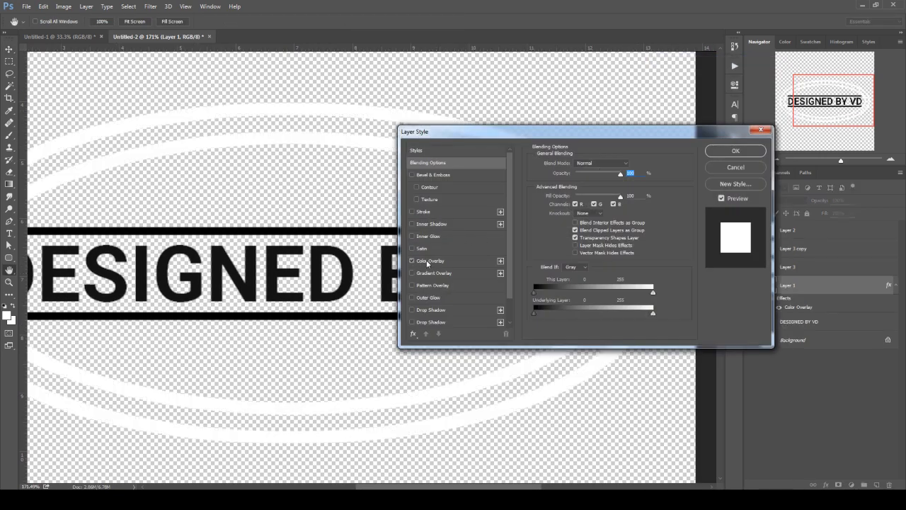
click(426, 260)
click(628, 165)
click(625, 248)
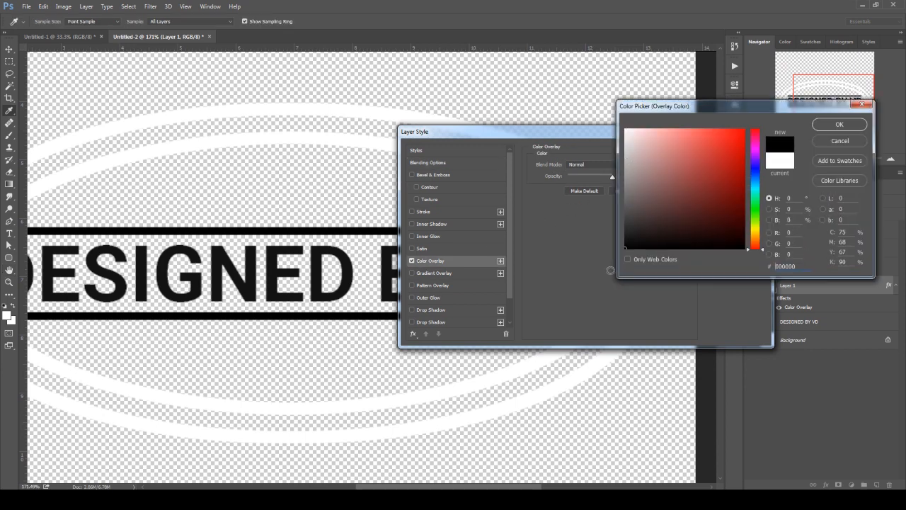
key(Return)
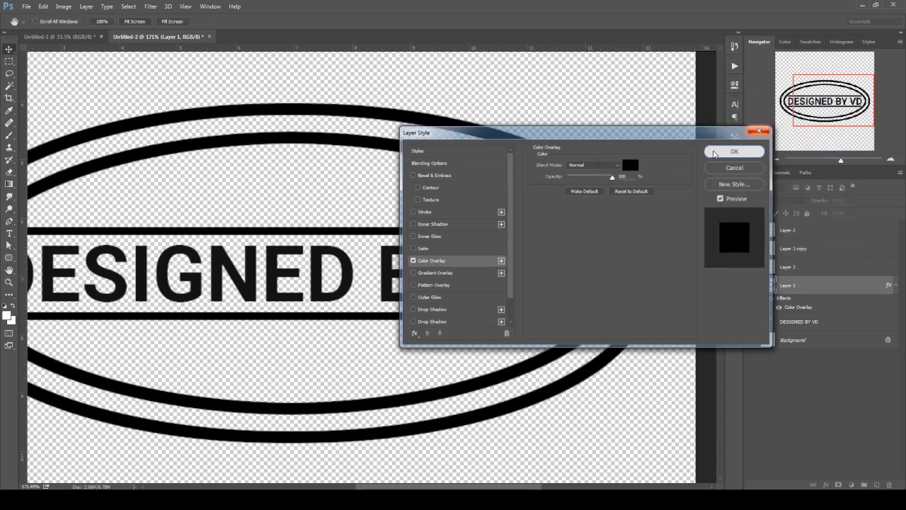
click(739, 149)
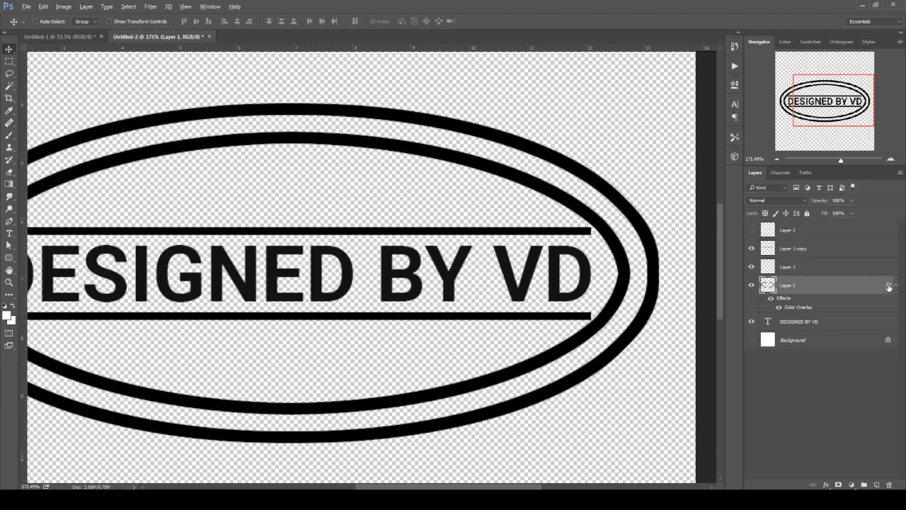
- Copy the black Color Overlay effect from Layer 1 to Layer 3 and Layer 3 copy
drag(889, 286, 888, 269)
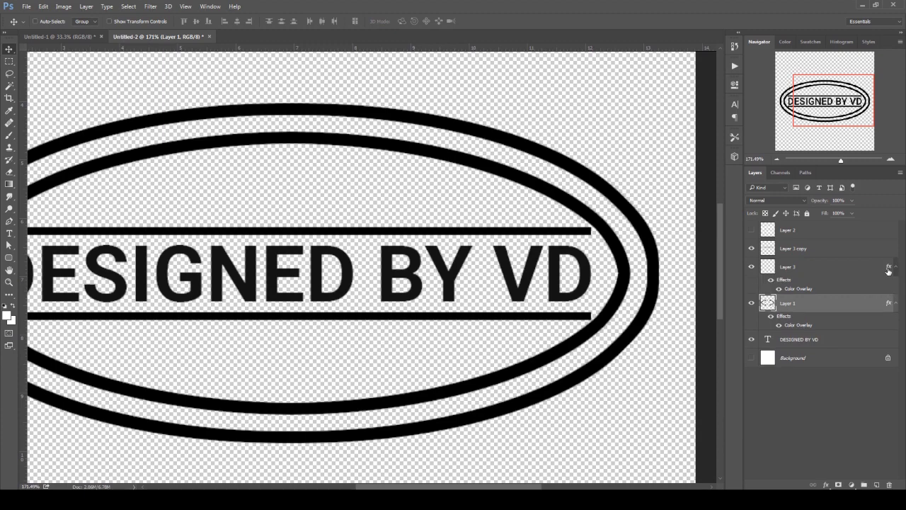
click(808, 272)
click(753, 268)
click(753, 268)
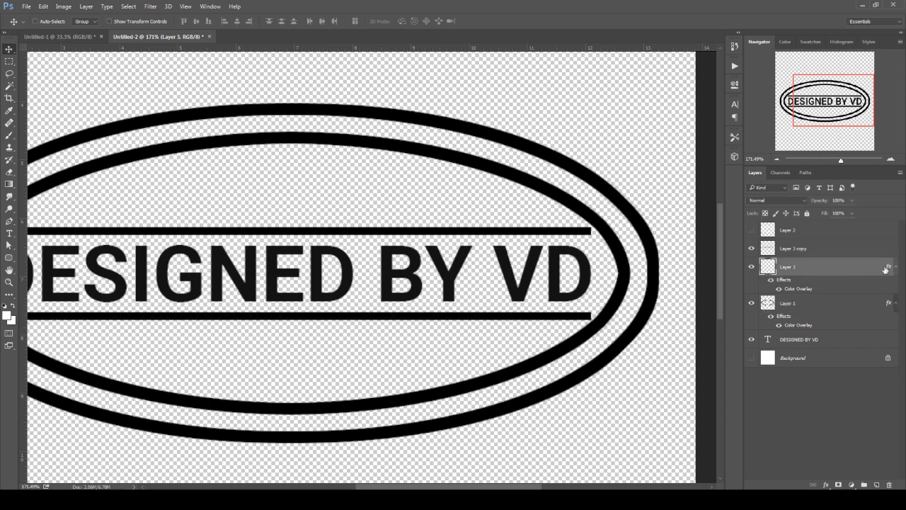
drag(889, 269, 889, 249)
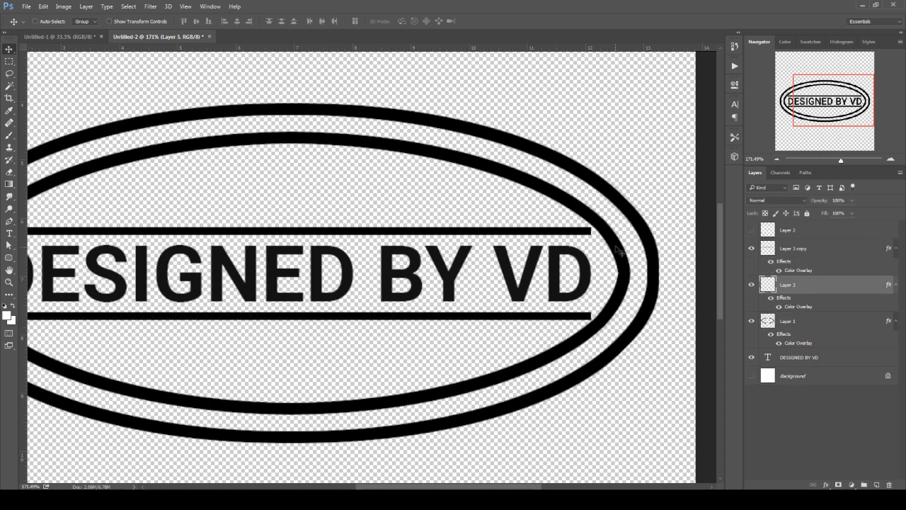
- Copy Layer 1's black Color Overlay effect to the DESIGNED BY VD text layer and deselect the layers
click(752, 322)
click(752, 321)
click(835, 341)
click(808, 359)
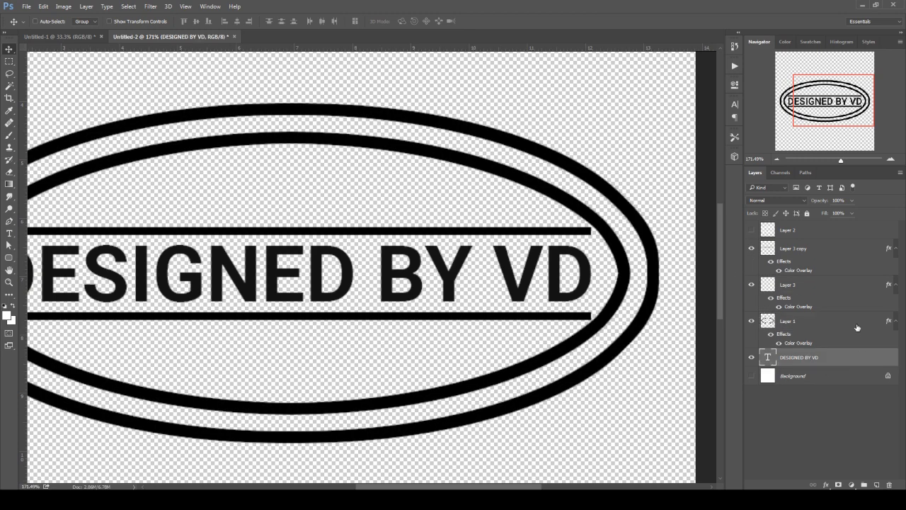
click(878, 327)
drag(887, 323, 889, 362)
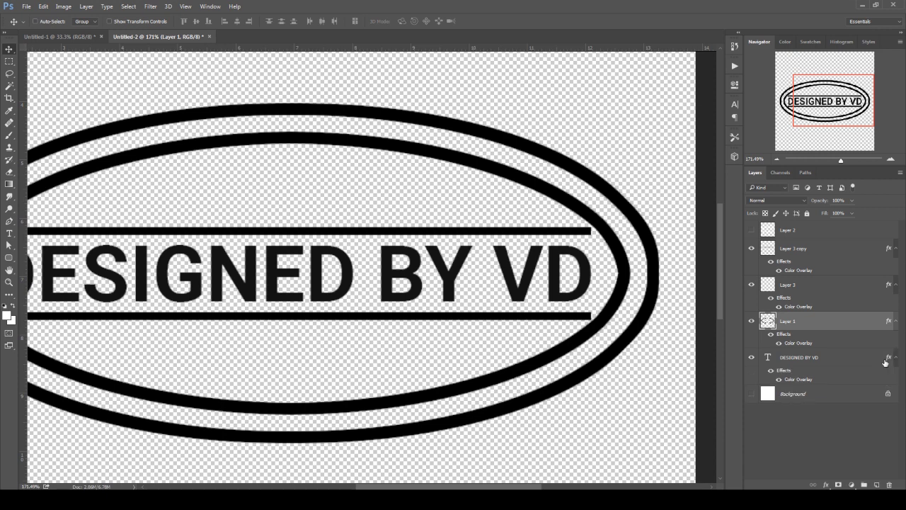
click(813, 360)
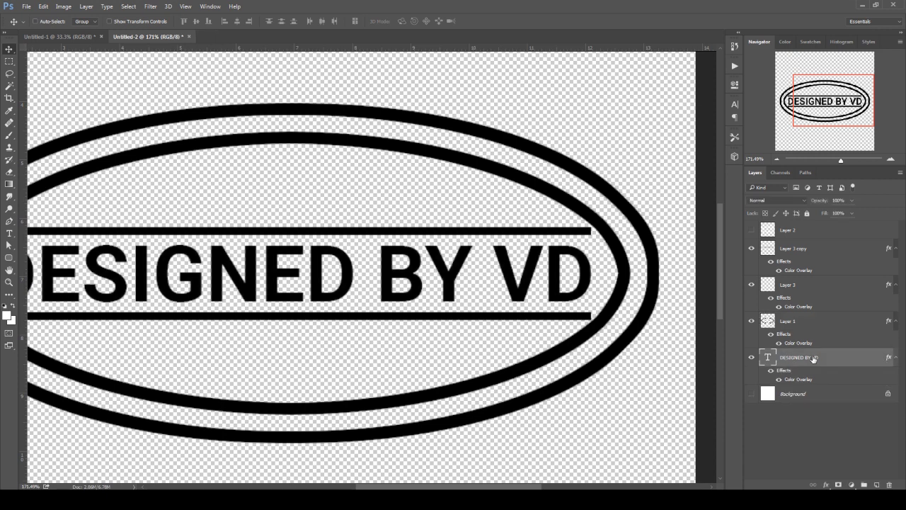
click(816, 408)
- Widen the bars on Layer 3 and Layer 3 copy together to about 104.55% so their ends meet the inner ring
drag(568, 296, 598, 294)
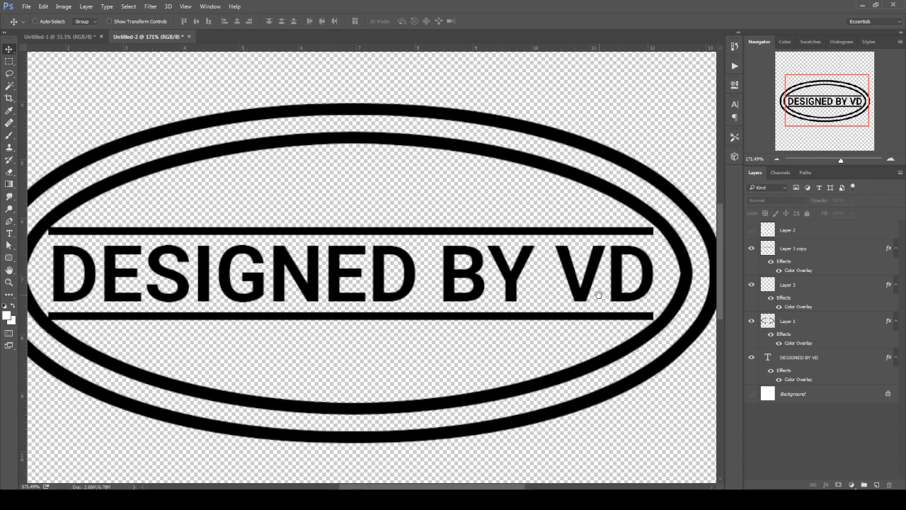
click(792, 283)
ctrl+click(794, 251)
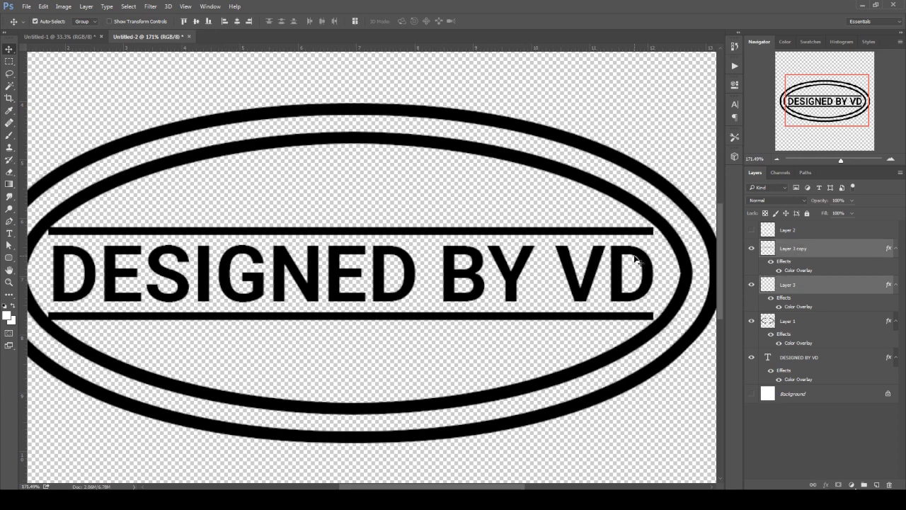
key(ctrl+r)
key(ctrl+t)
key(ctrl+r)
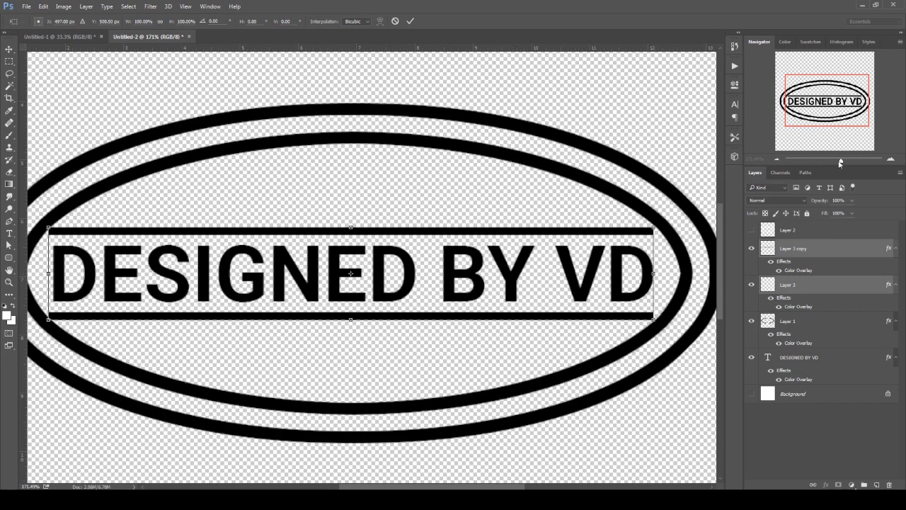
drag(840, 163, 838, 163)
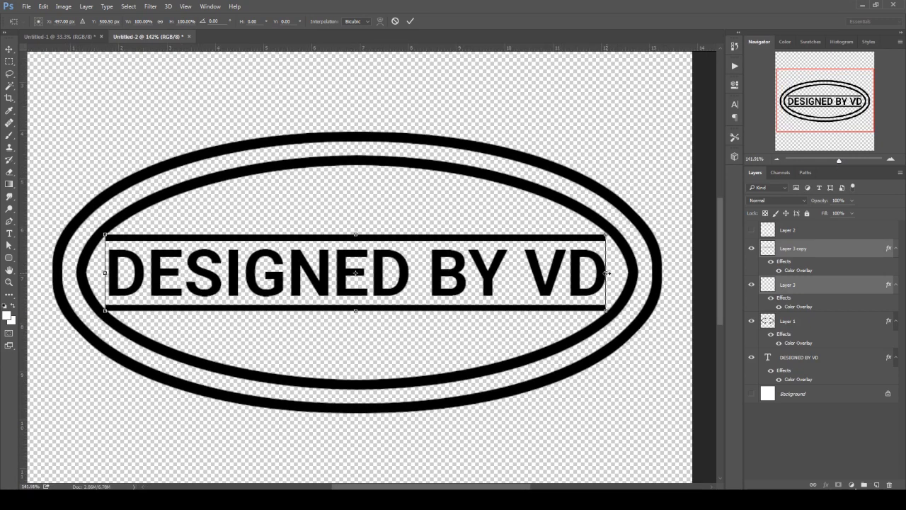
drag(606, 272, 618, 272)
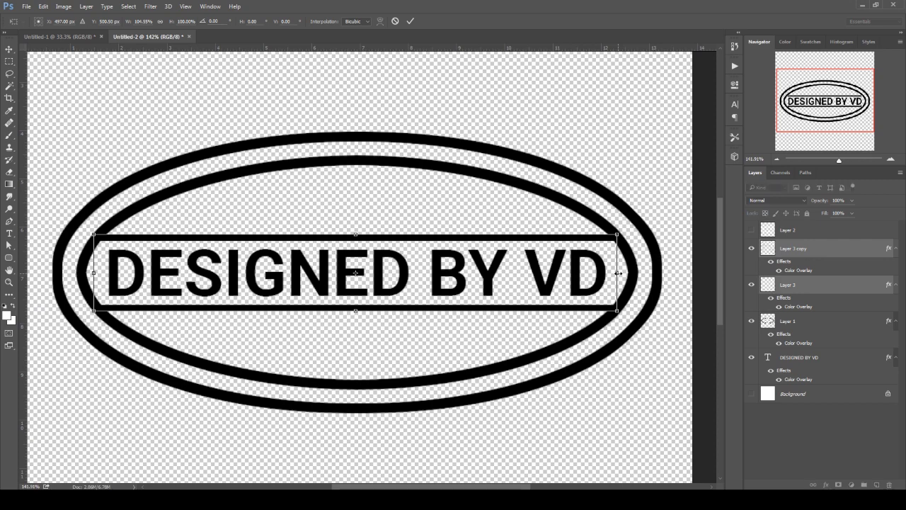
key(Return)
- On a new layer above the text layer, fill a rectangular selection spanning both bars with black and deselect it
key(ctrl+1)
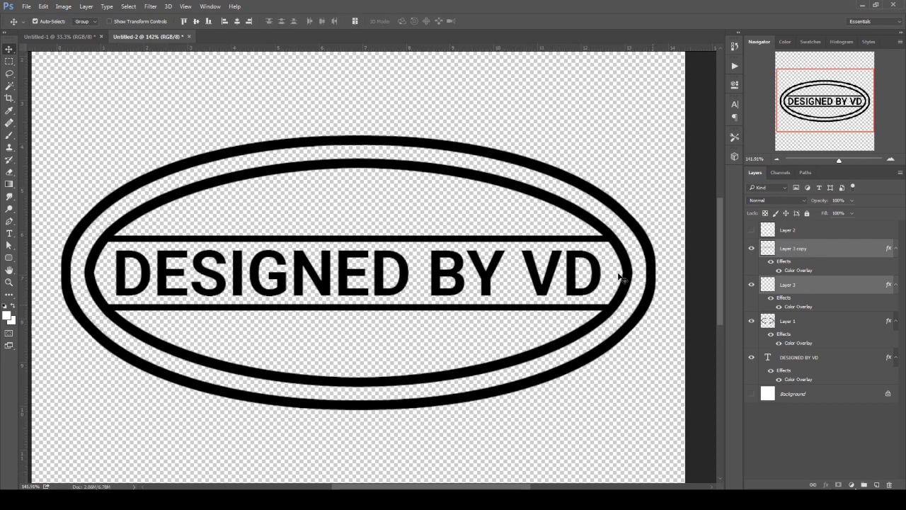
key(ctrl+minus)
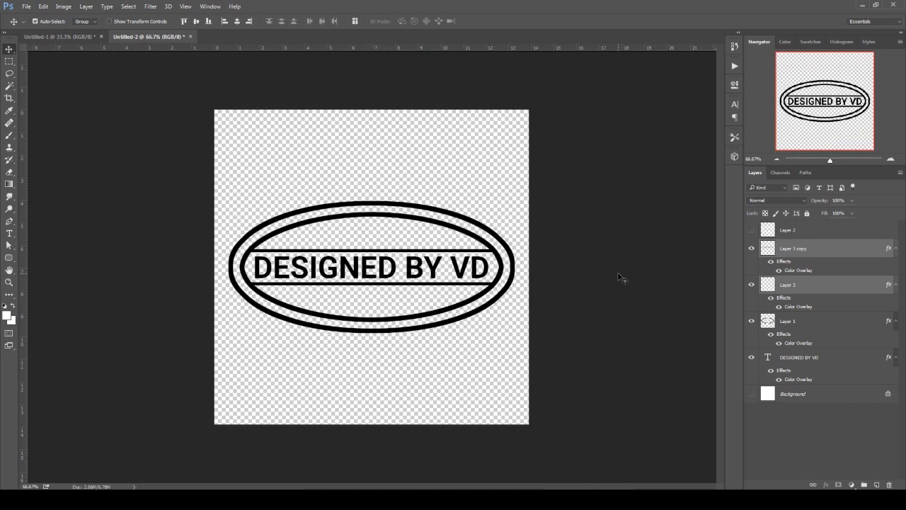
key(ctrl+plus)
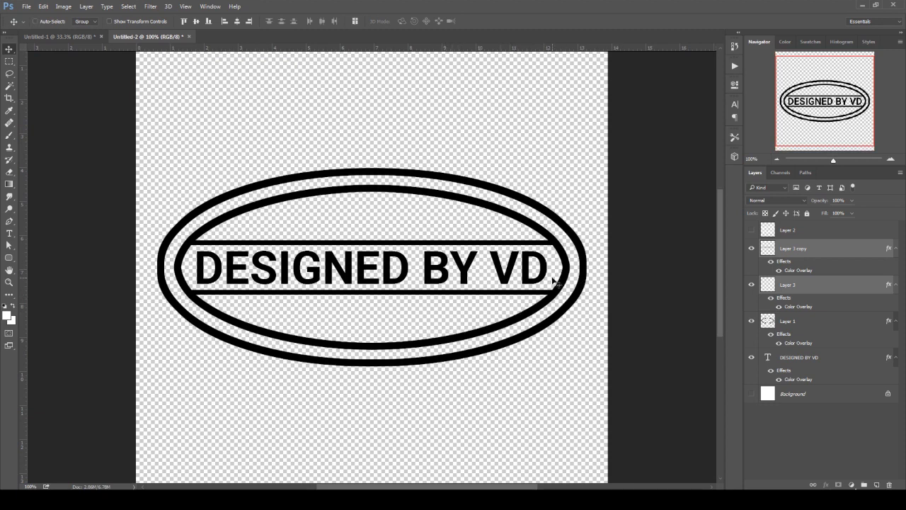
click(808, 396)
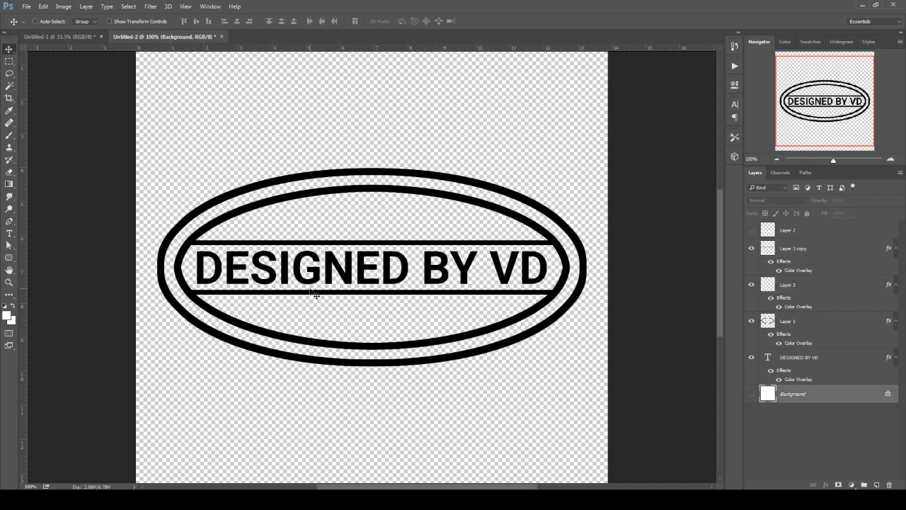
click(785, 361)
click(875, 484)
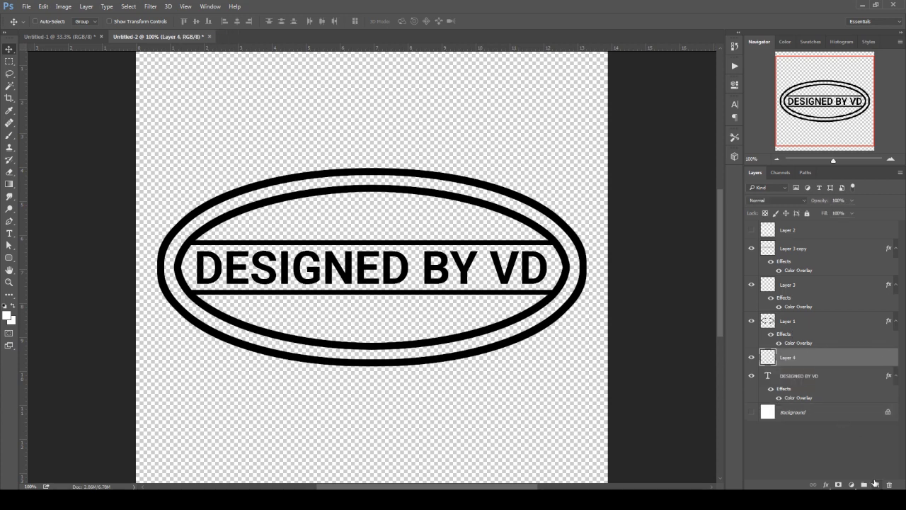
key(m)
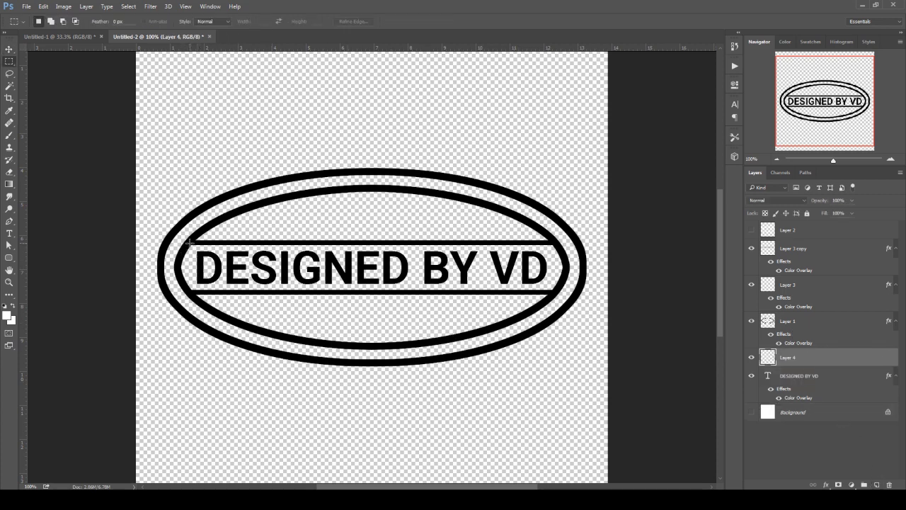
drag(188, 242, 558, 292)
key(shift+F5)
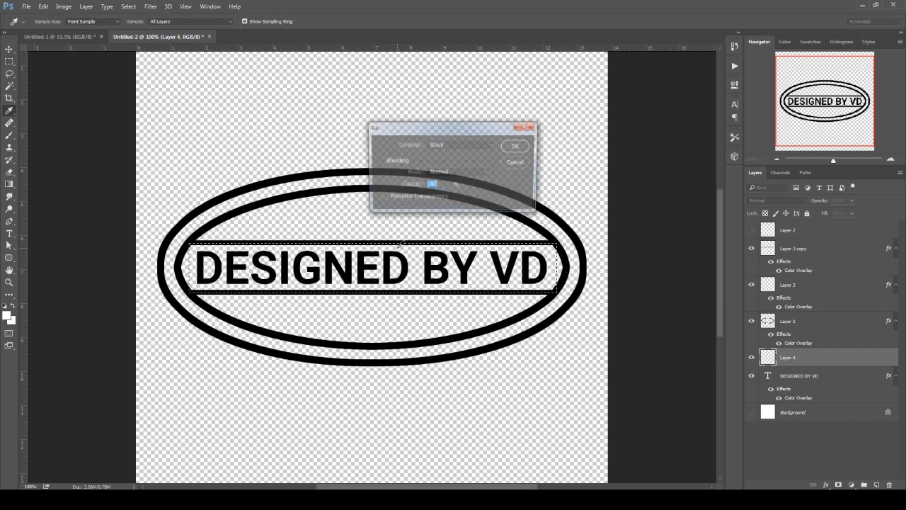
click(516, 146)
key(ctrl+d)
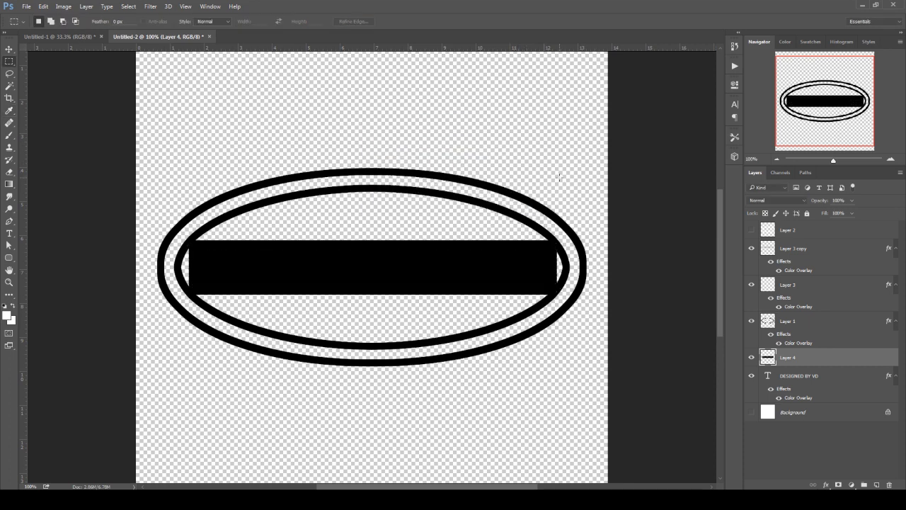
- Warp both ends of the black rectangle on Layer 4 outward to follow the inner ring's curve
key(ctrl+t)
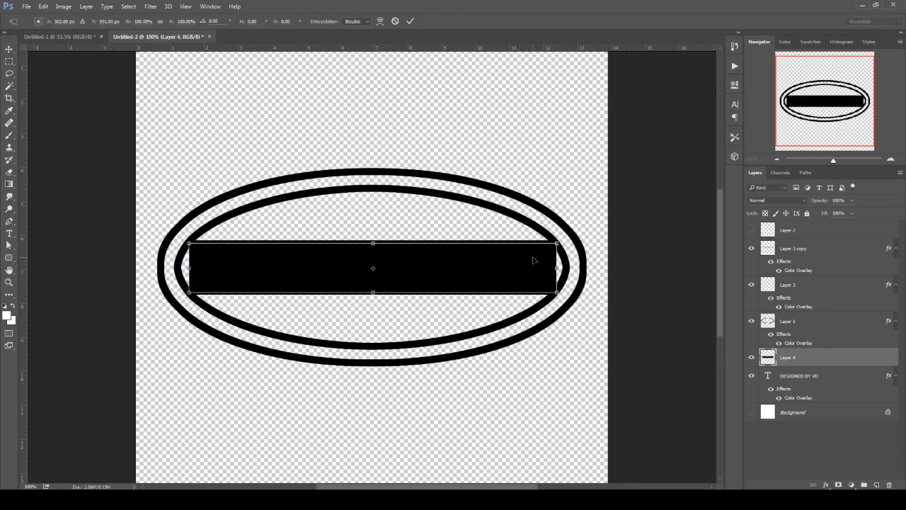
right_click(533, 259)
click(572, 330)
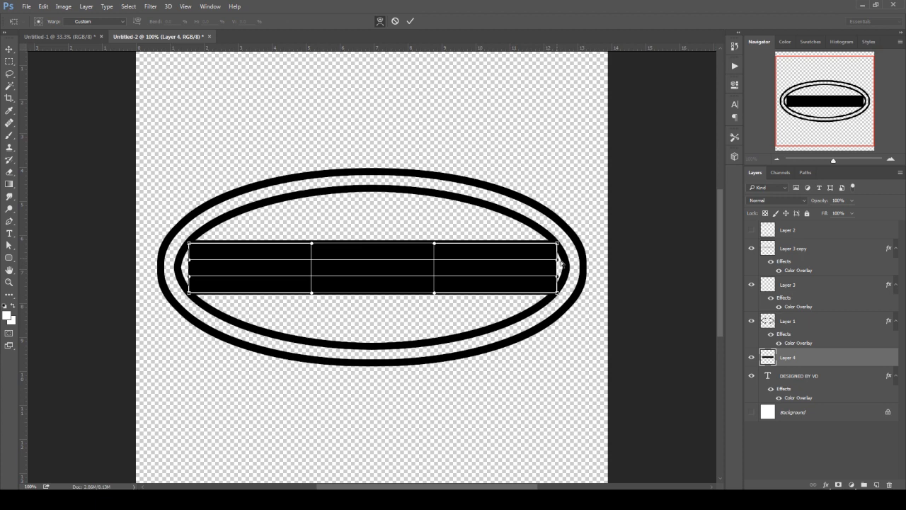
drag(561, 262, 566, 280)
drag(190, 261, 180, 280)
key(Return)
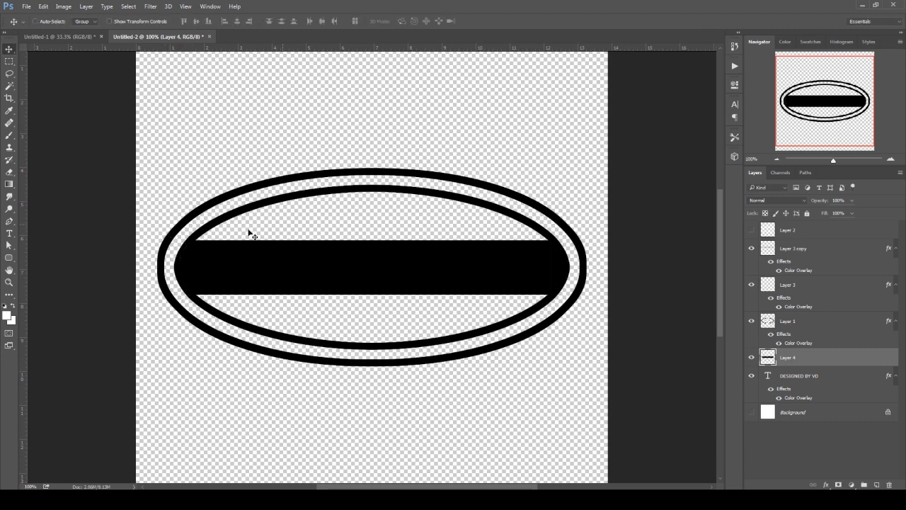
- Move the DESIGNED BY VD text layer to the top of the layer stack and set its text colour to ffffff
drag(808, 375, 772, 231)
double_click(770, 231)
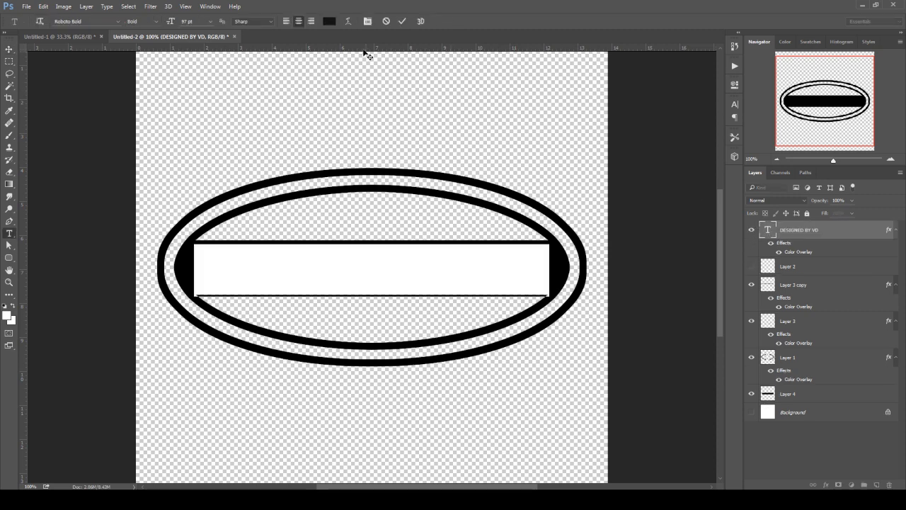
click(331, 22)
text(ffffff)
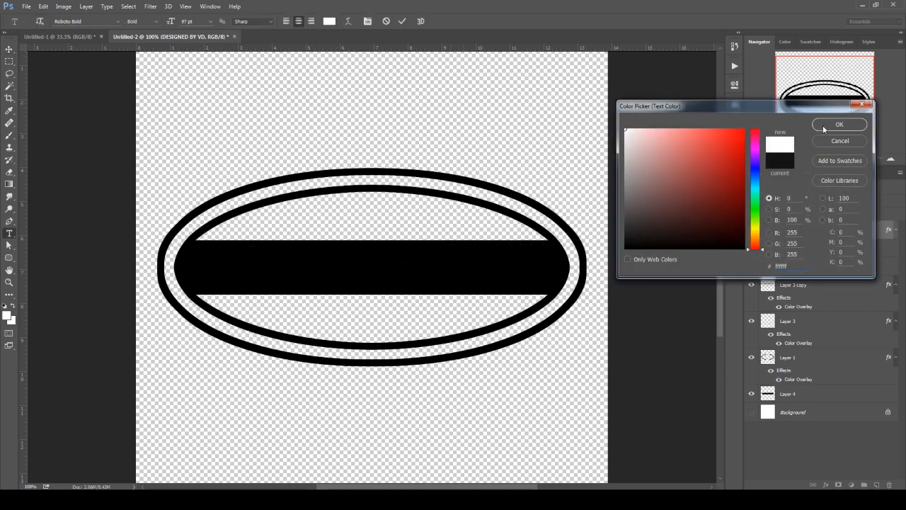
click(826, 126)
click(764, 229)
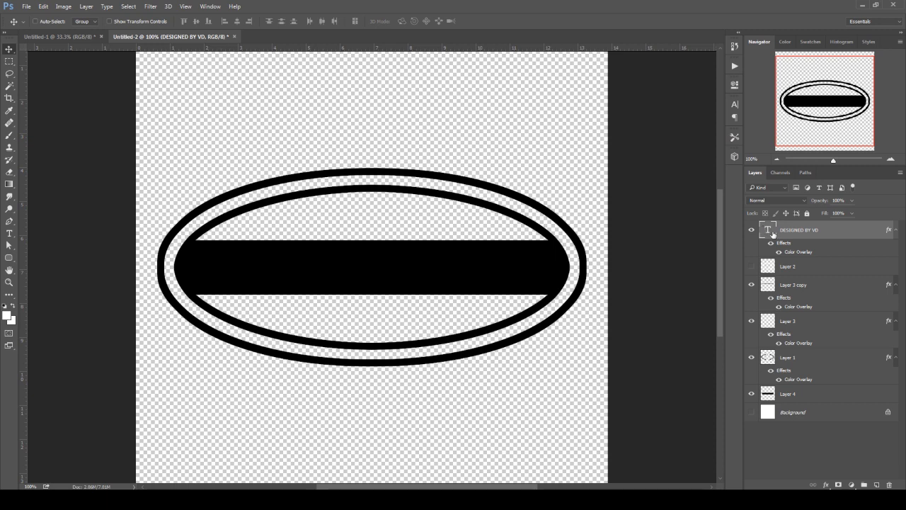
- Set the DESIGNED BY VD text layer's Color Overlay to white, ffffff
right_click(851, 231)
click(675, 88)
click(428, 261)
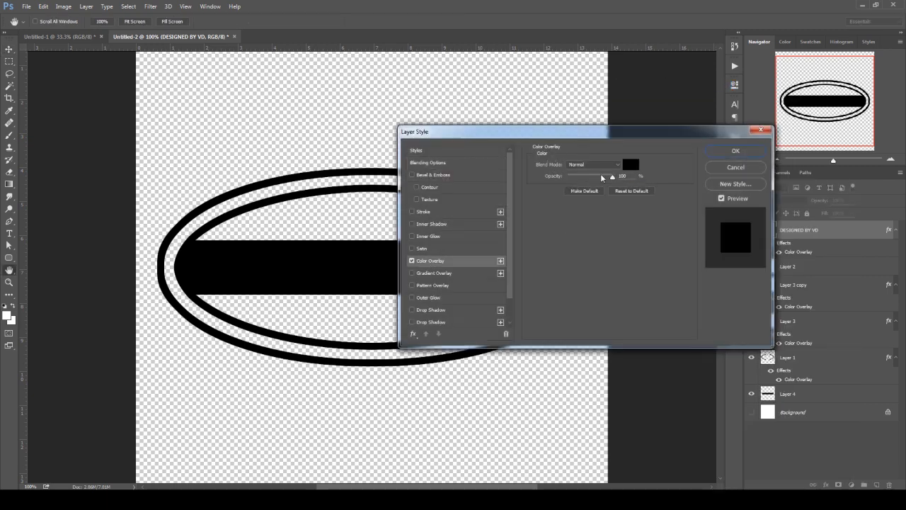
click(630, 164)
click(625, 120)
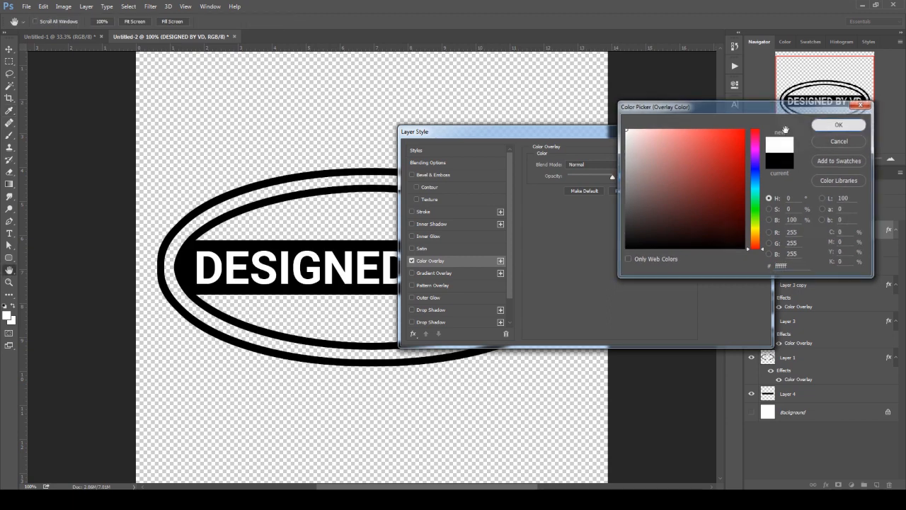
click(839, 124)
click(736, 150)
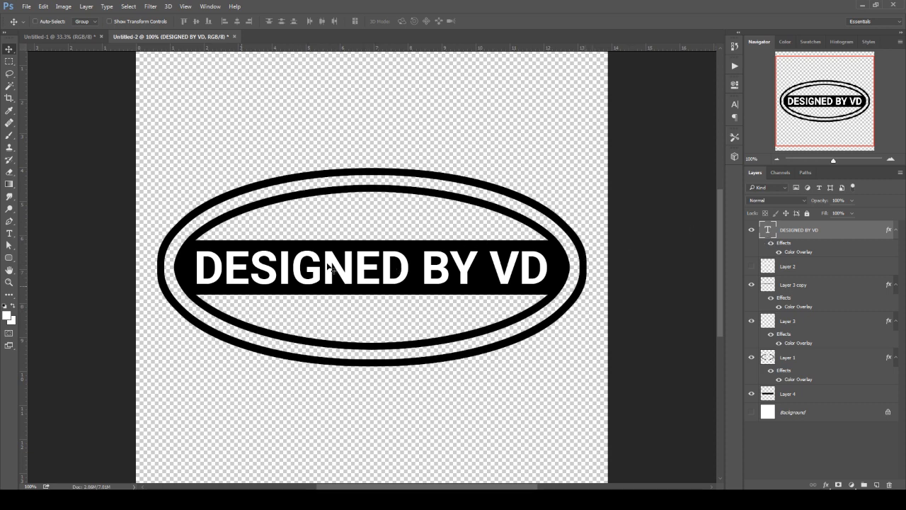
- Load the DESIGNED BY VD lettering as a selection, hide the text layer, and add a layer mask to Layer 4 from that selection
ctrl+click(766, 233)
click(752, 230)
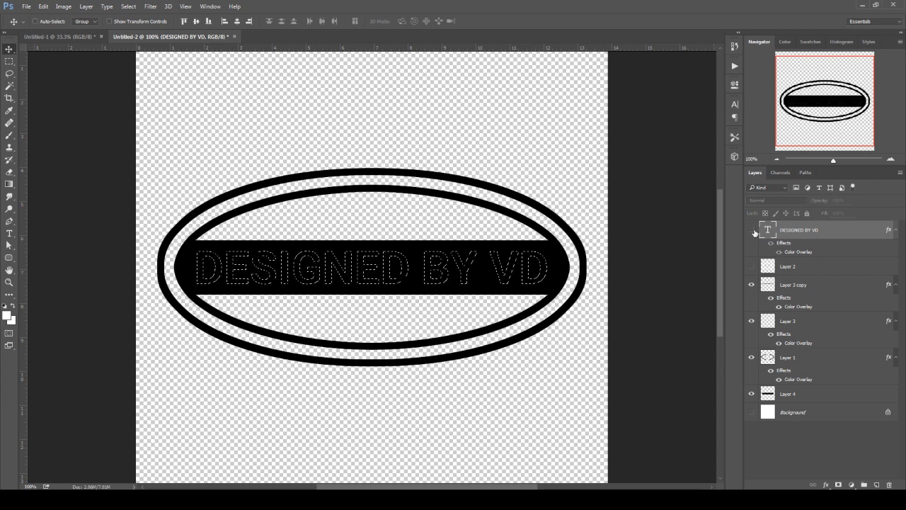
click(797, 395)
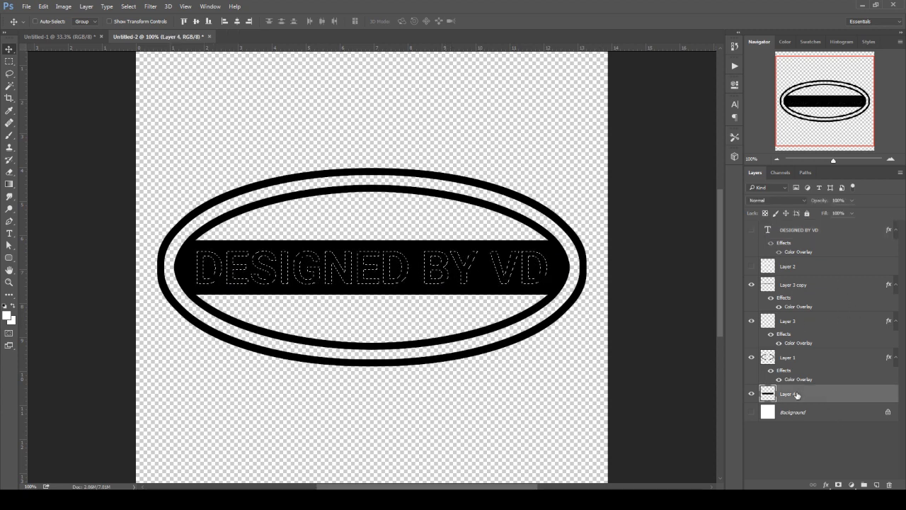
click(838, 484)
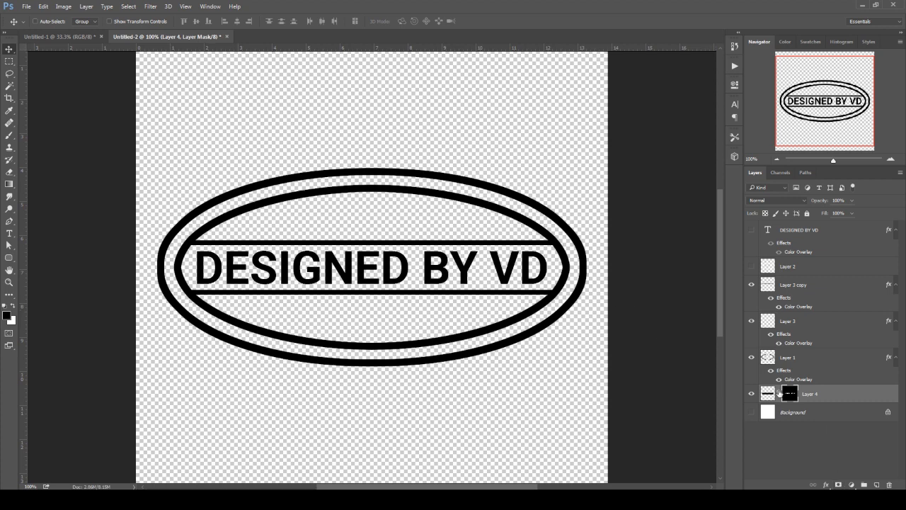
- Invert Layer 4's mask so the lettering is cut out of the black band, and deselect the layer
double_click(791, 394)
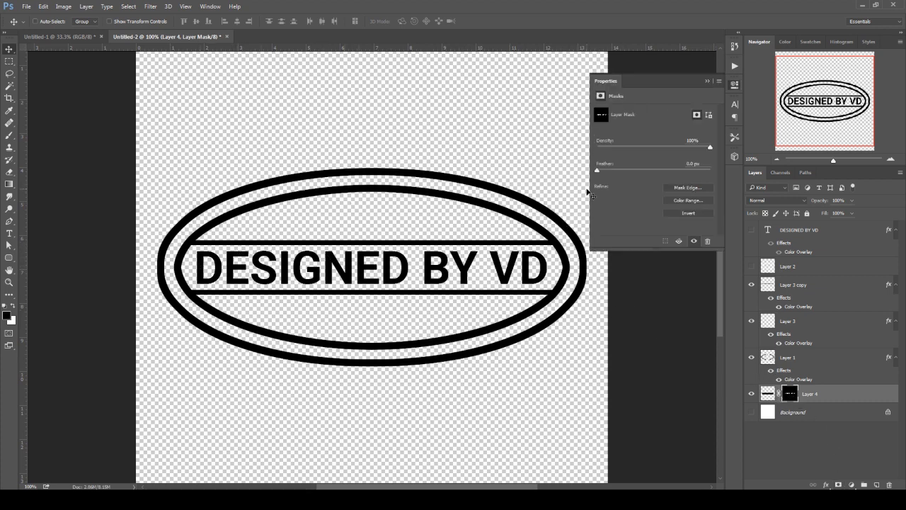
click(688, 213)
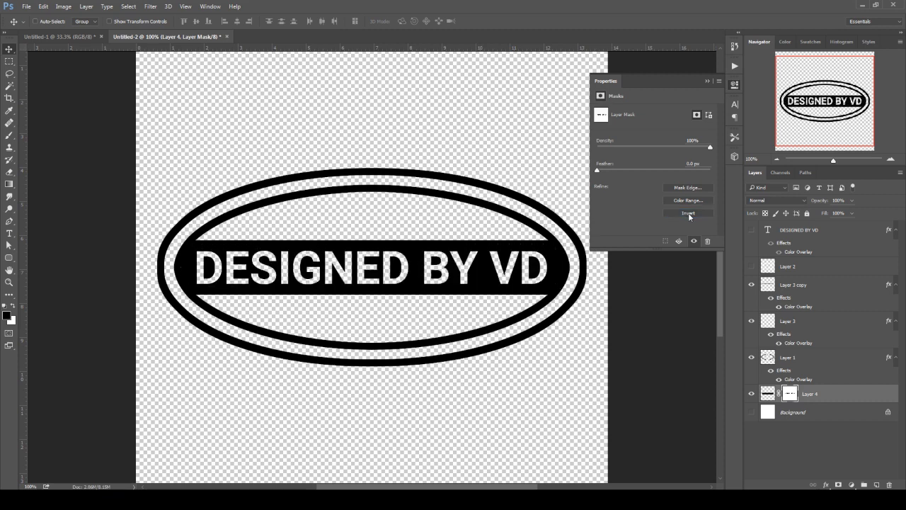
click(733, 90)
click(841, 423)
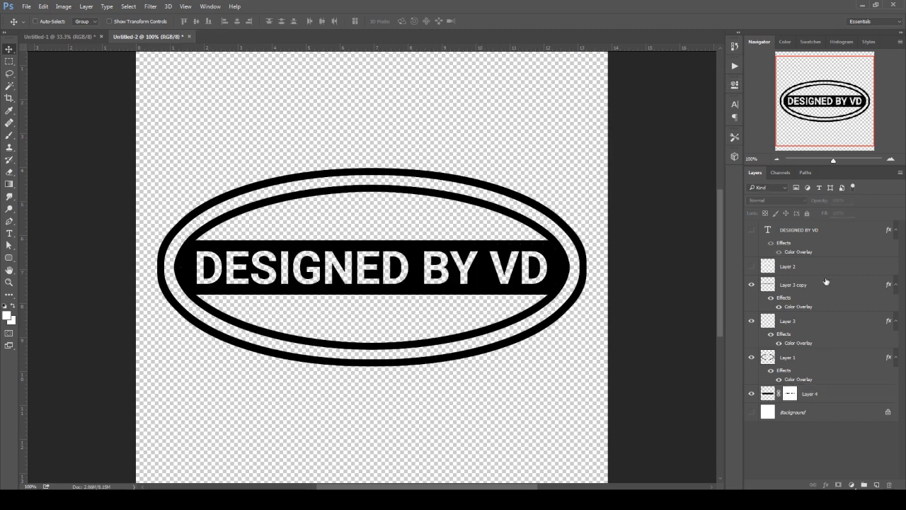
- On a new layer above the text layer, draw a starburst custom shape about 75 px wide between the black band and the inner ring's top
click(816, 234)
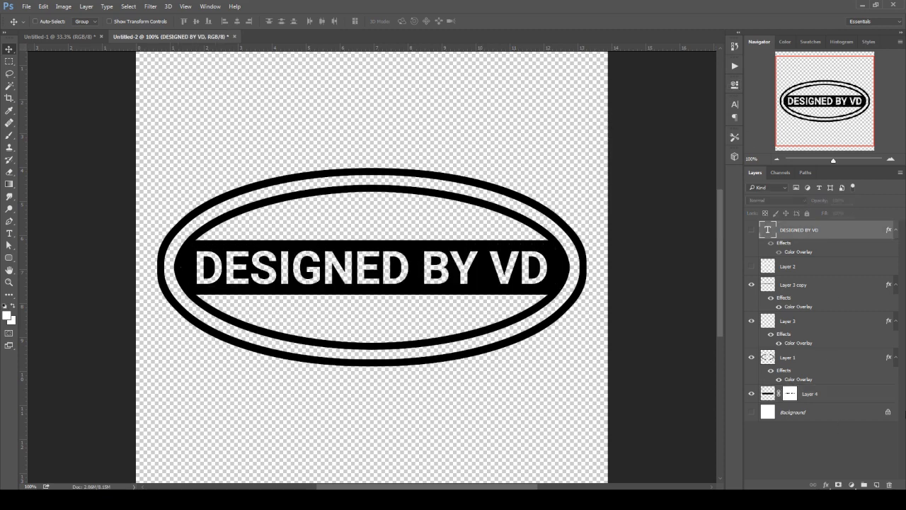
click(877, 485)
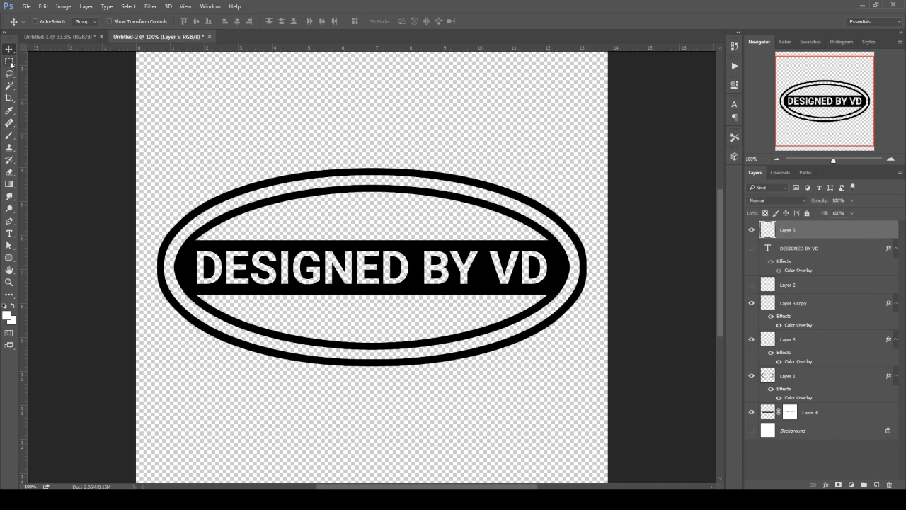
click(10, 259)
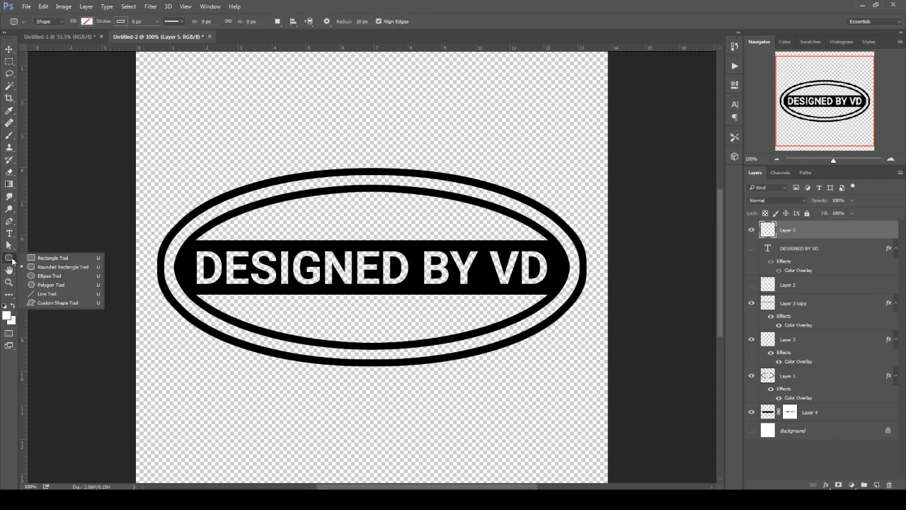
click(55, 303)
click(368, 24)
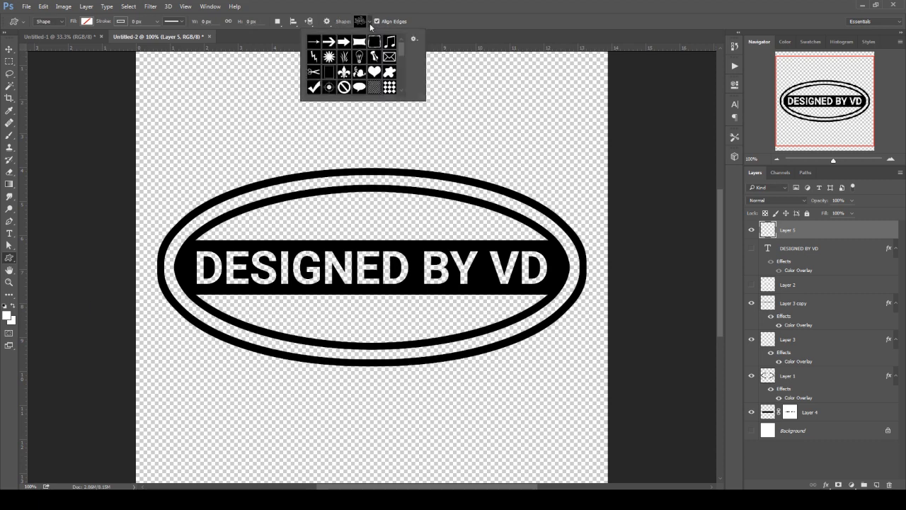
click(328, 56)
click(434, 4)
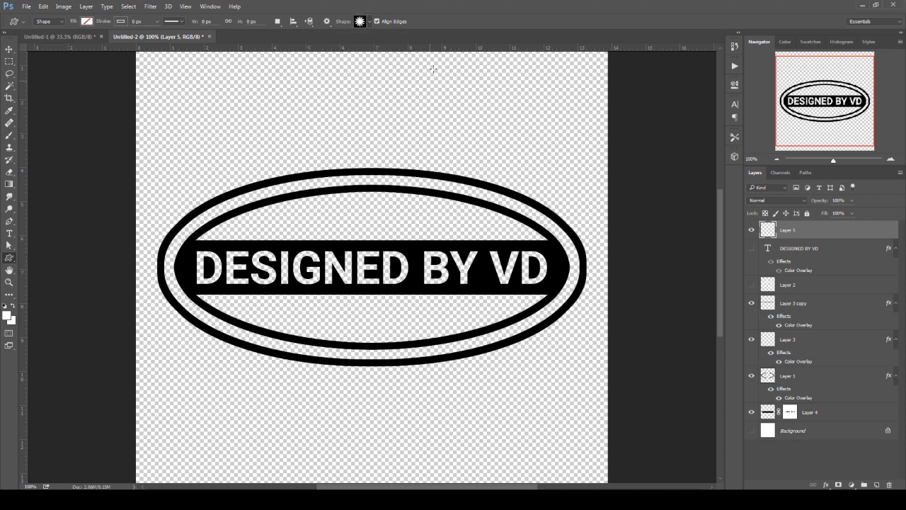
alt+click(374, 221)
key(ctrl+z)
drag(370, 203, 410, 239)
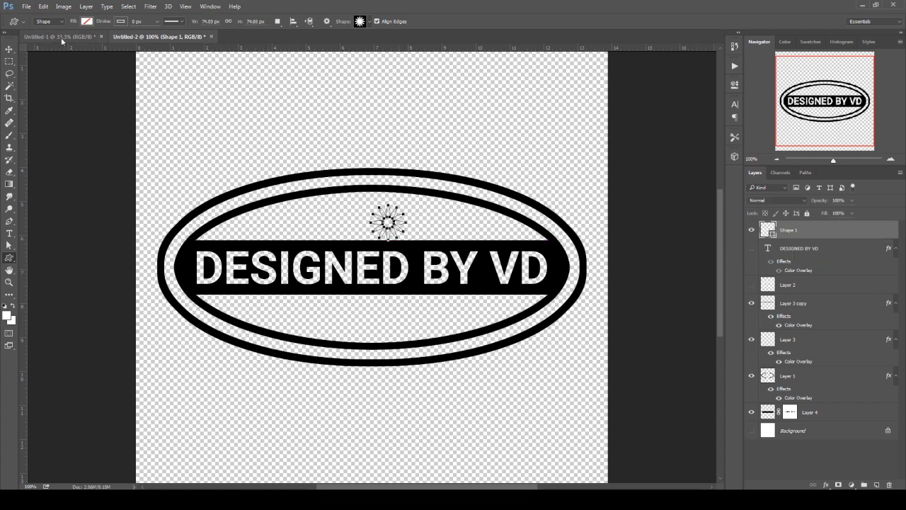
- Fill the starburst shape with black
click(87, 22)
click(46, 71)
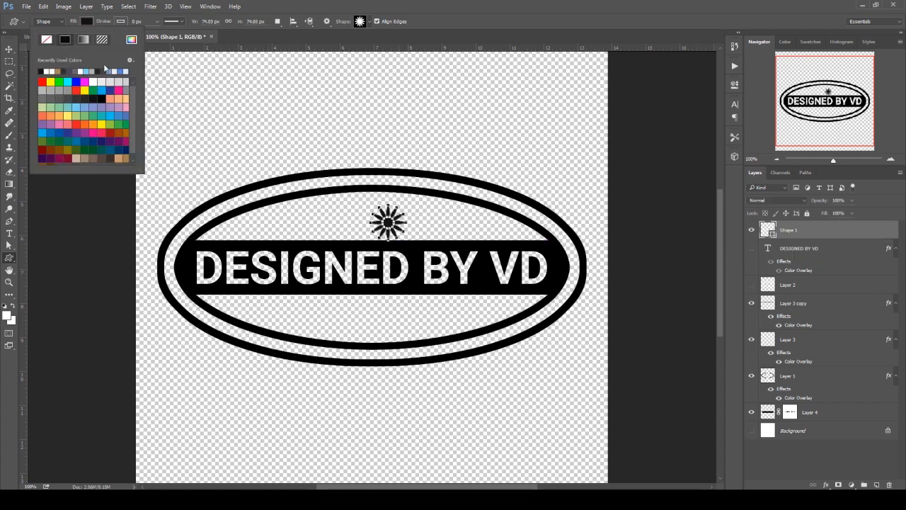
click(437, 13)
- Duplicate the starburst twice and arrange the three above the band, with a larger one in the centre and smaller ones on either side
key(v)
drag(405, 224, 346, 228)
key(ctrl+t)
key(Return)
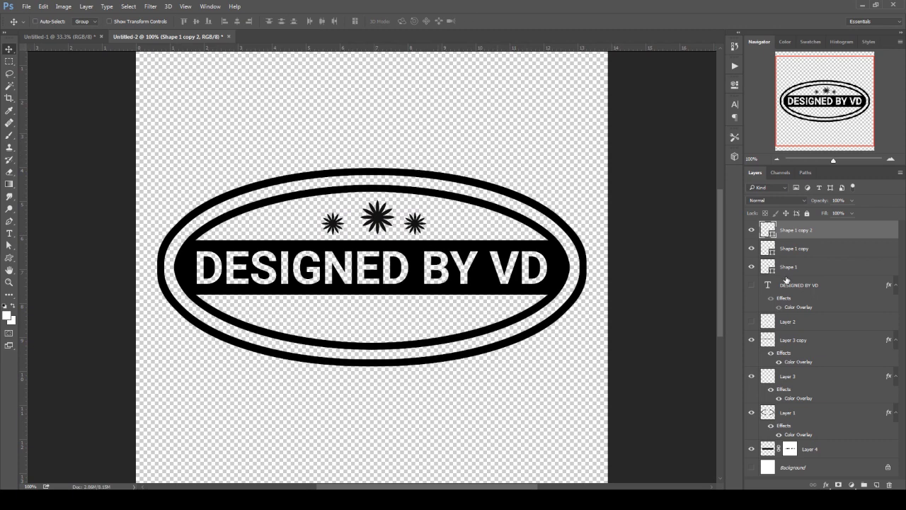
- Define the finished oval stamp as a brush preset named "Bir 1"
key(ctrl+minus)
key(ctrl+minus)
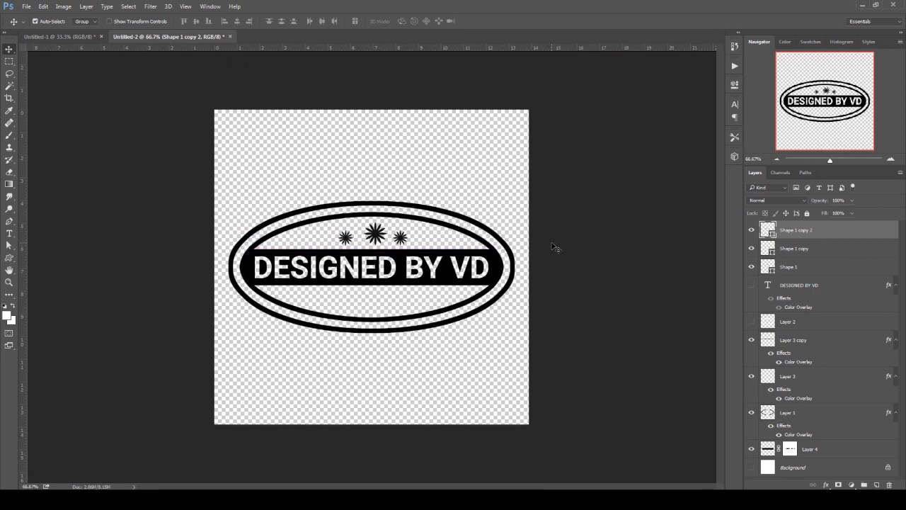
key(ctrl+plus)
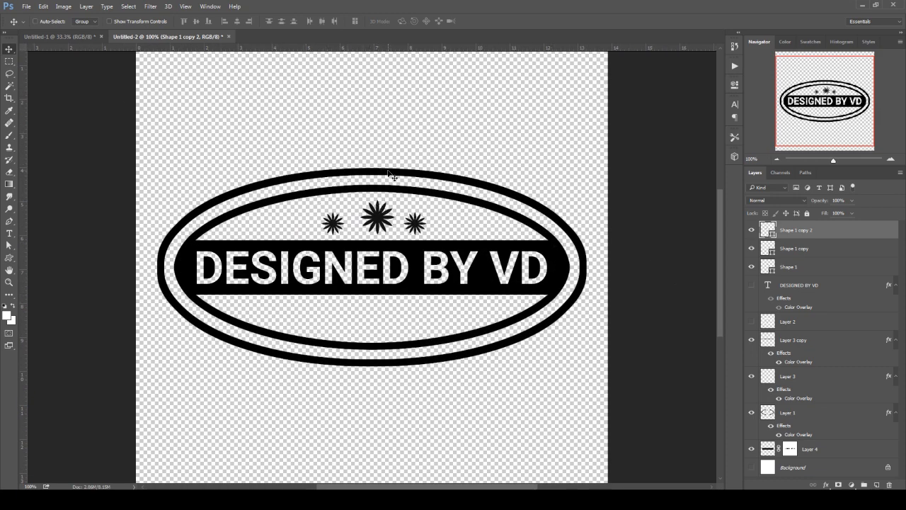
key(b)
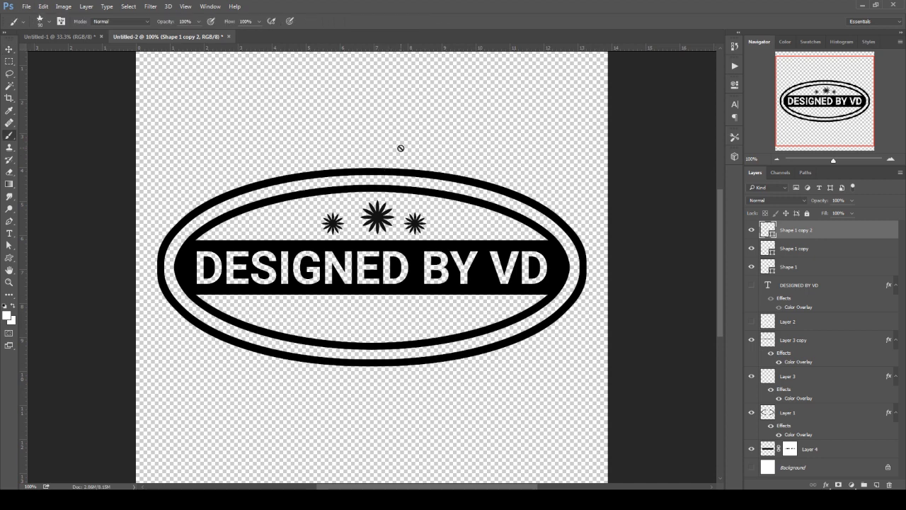
key(ctrl+minus)
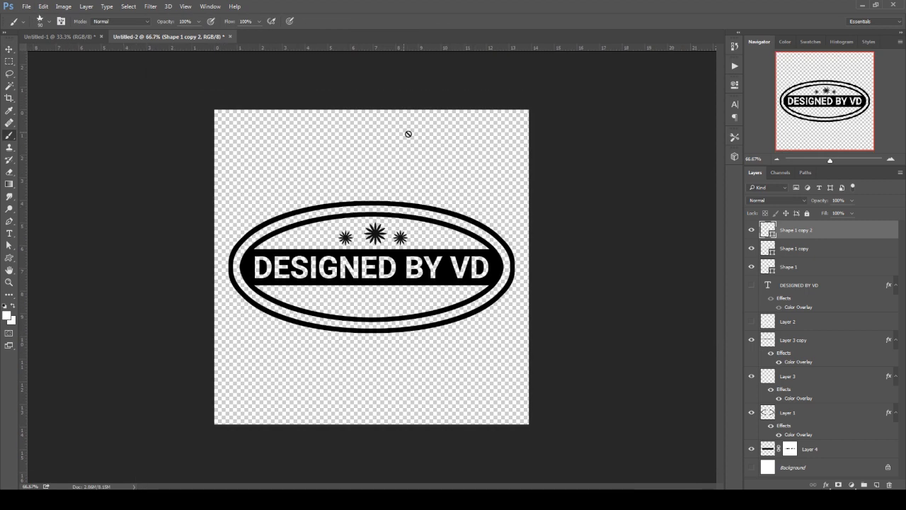
click(43, 6)
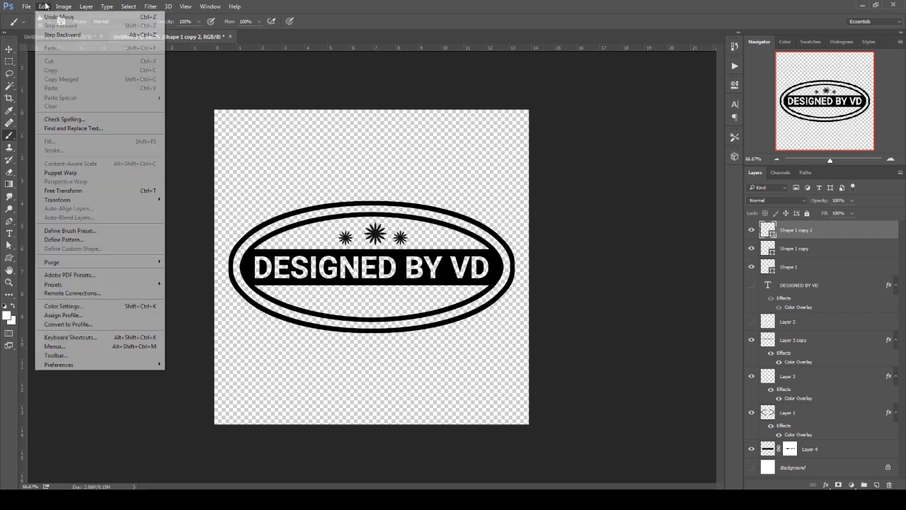
click(90, 230)
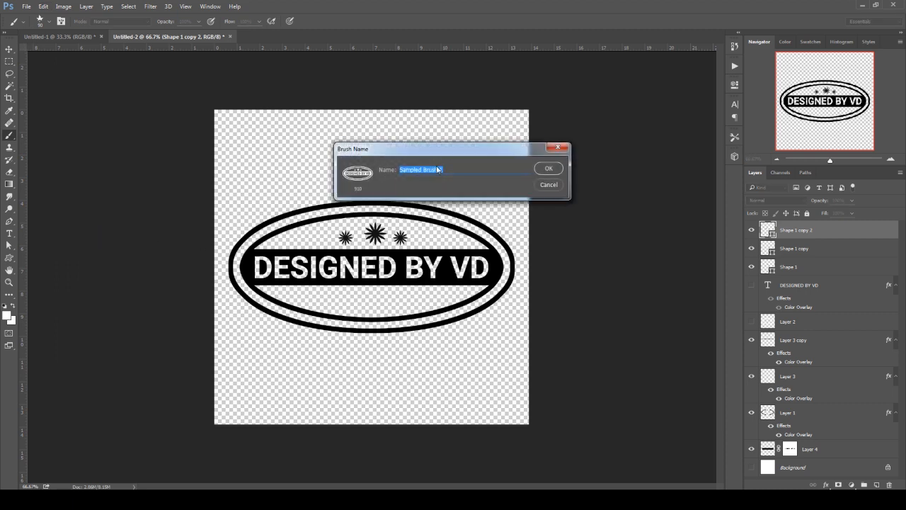
mouse_move(444, 152)
mouse_down()
mouse_move(436, 168)
mouse_move(521, 170)
mouse_move(474, 187)
mouse_up()
click(516, 188)
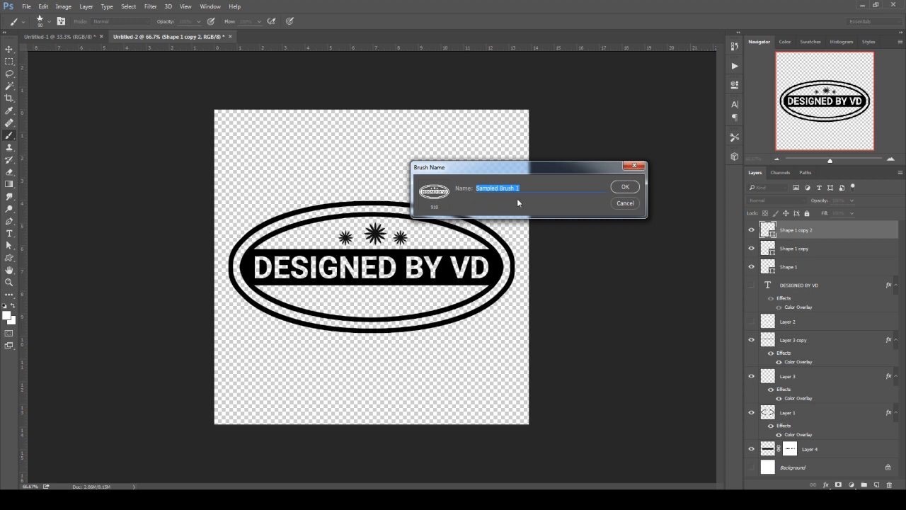
text(Bir 1)
key(Return)
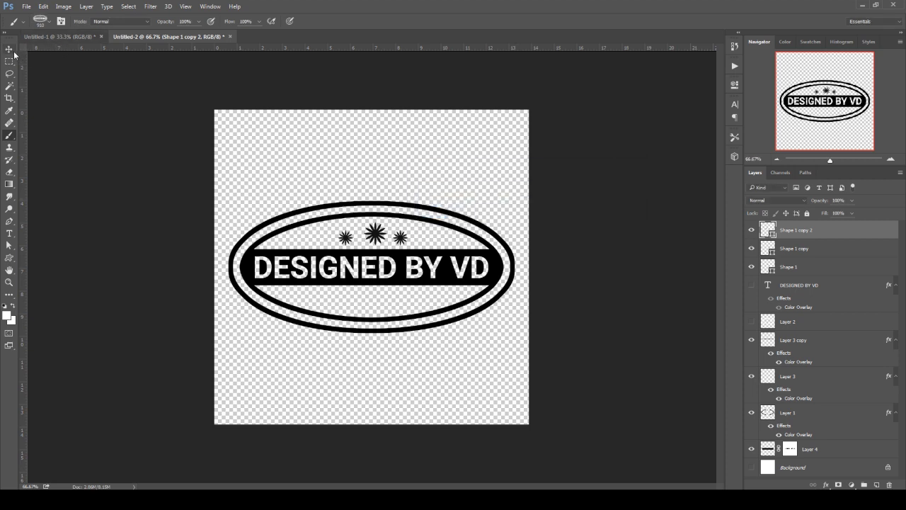
- Switch to the Untitled-1 document, select Layer 1, and set the foreground colour to blue 0158f8
click(65, 38)
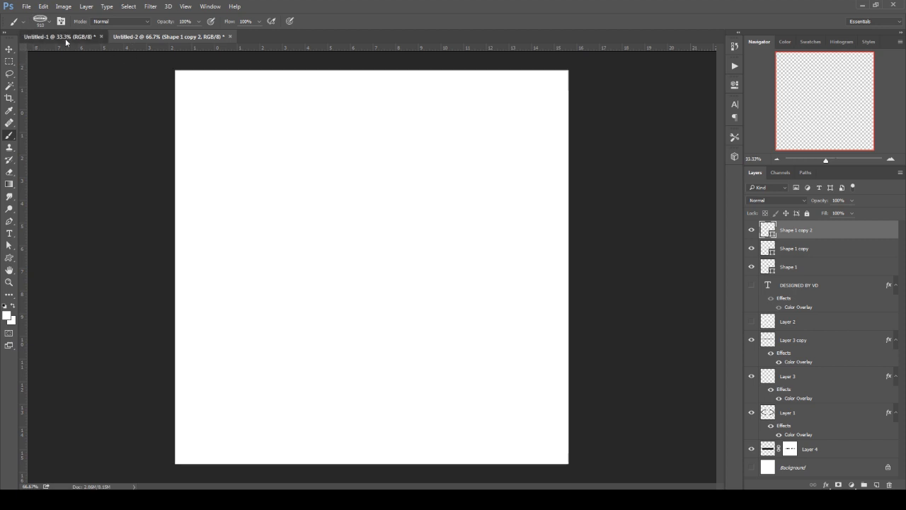
click(782, 234)
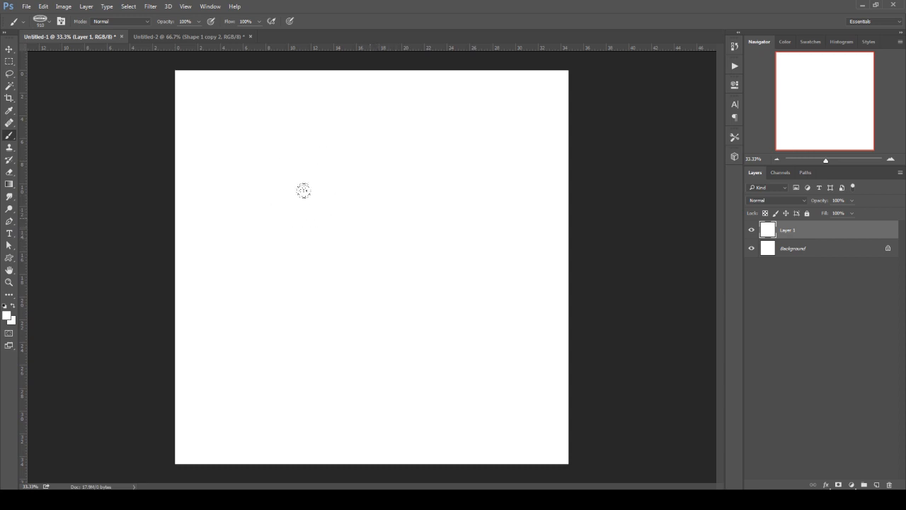
click(6, 316)
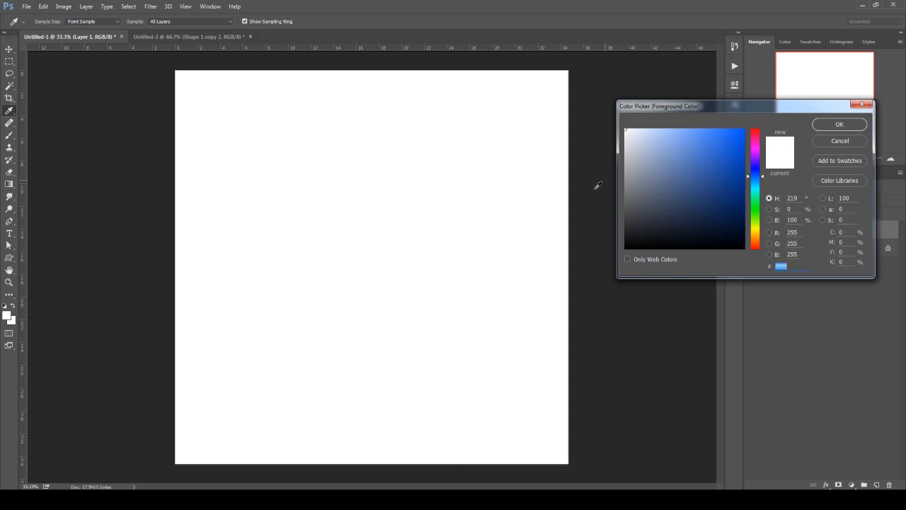
click(729, 149)
click(839, 125)
click(318, 161)
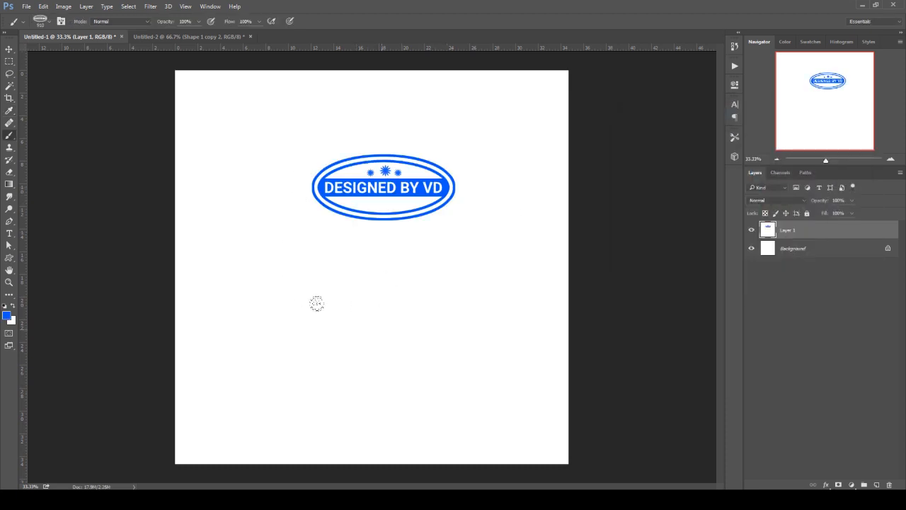
key(ctrl+z)
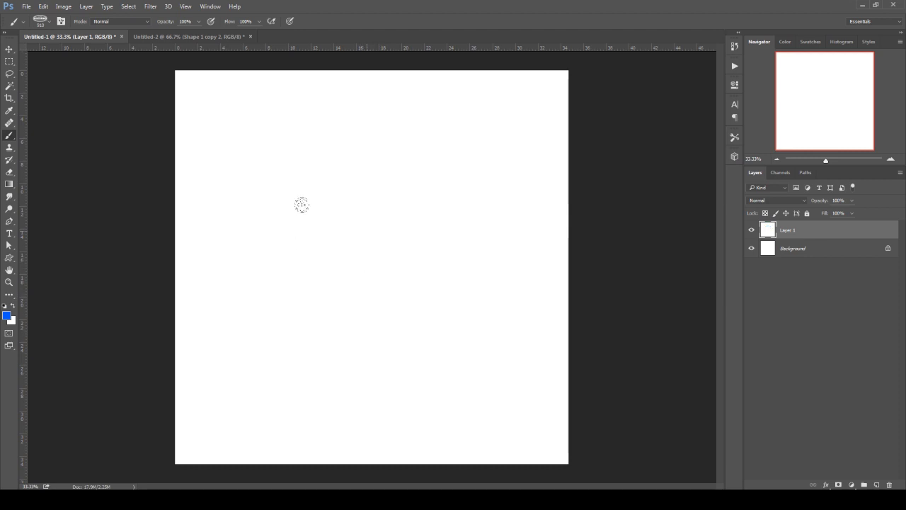
right_click(313, 185)
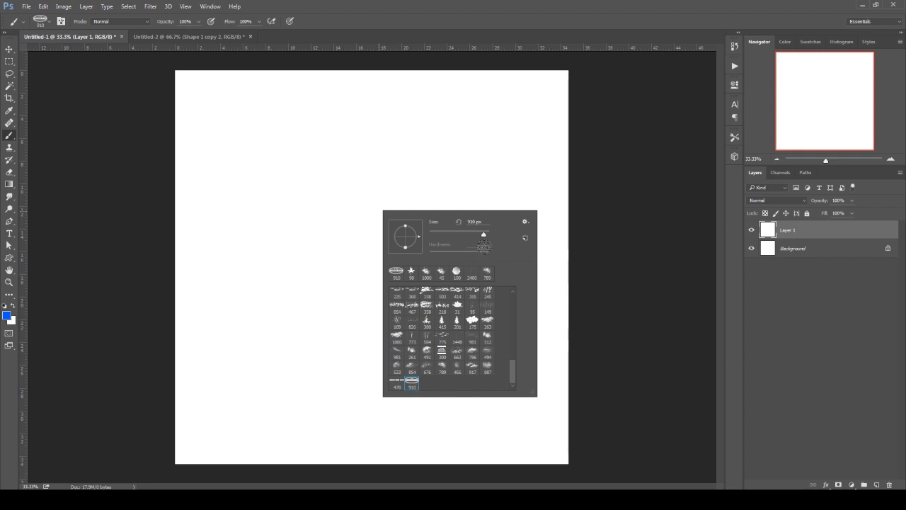
click(524, 222)
click(499, 20)
click(316, 4)
- Stamp the oval brush once in blue in the canvas's upper part, and once just below it with the foreground colour set to magenta f30be0
click(360, 169)
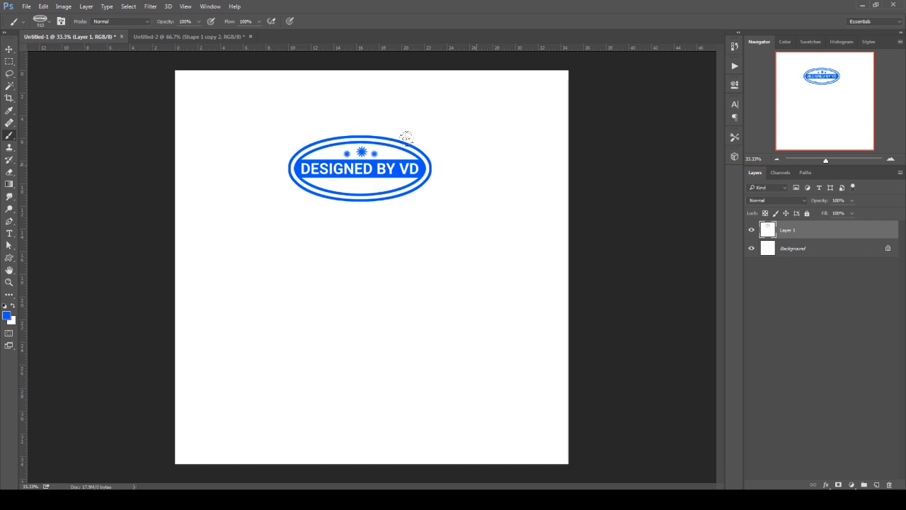
click(6, 315)
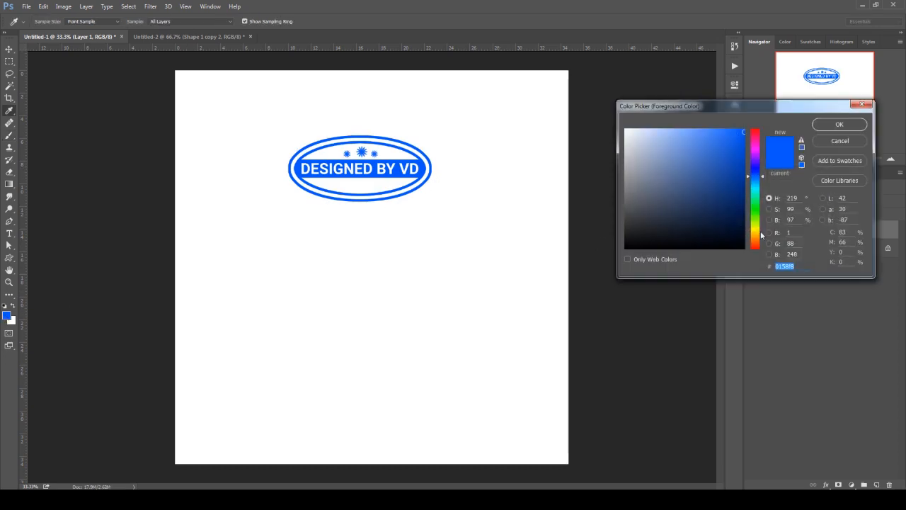
click(732, 175)
click(753, 151)
click(736, 132)
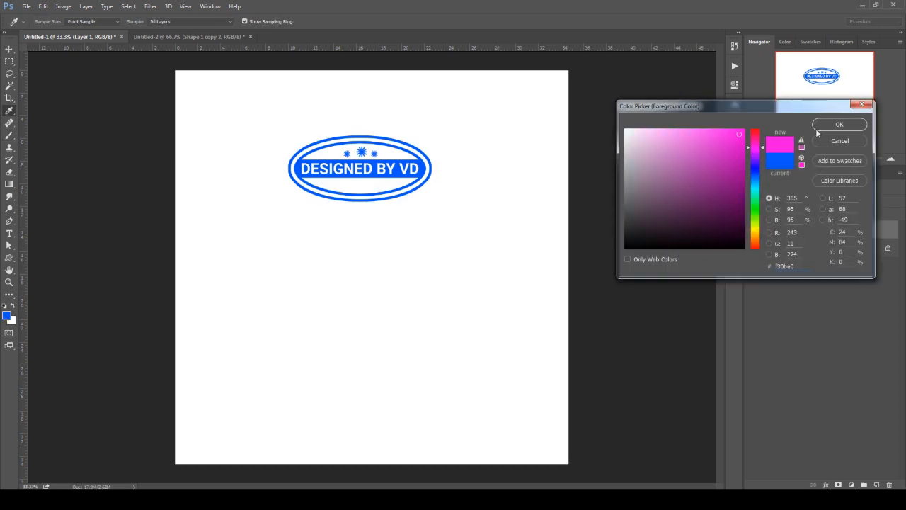
click(823, 127)
click(402, 235)
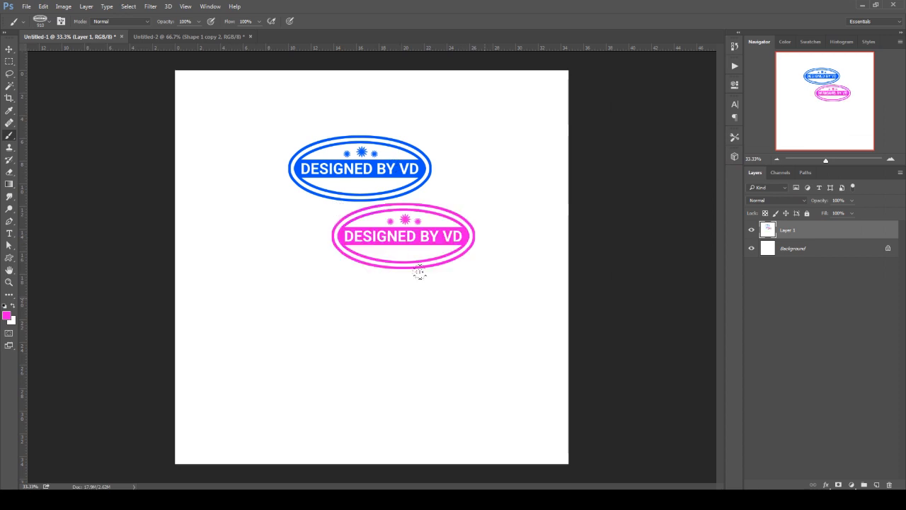
- Undo the magenta and blue oval stamps on Layer 1
key(ctrl+z)
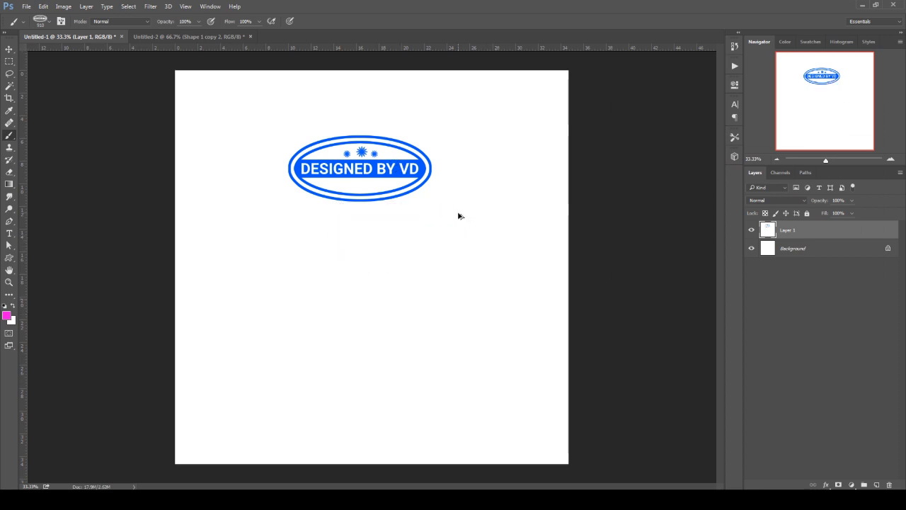
key(ctrl+alt+z)
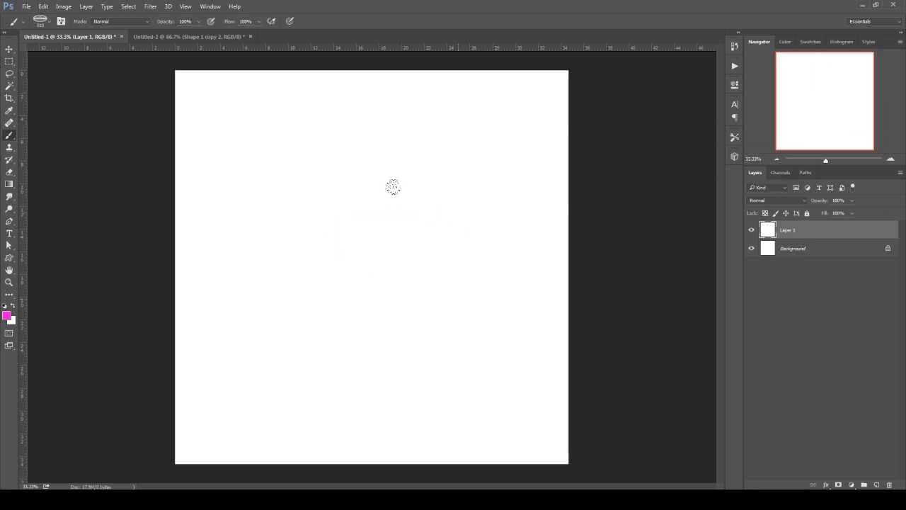
- Switch to the Untitled-2 document, group all the stamp layers from Layer 4 up to Shape 1 copy 2, and hide the group
click(204, 36)
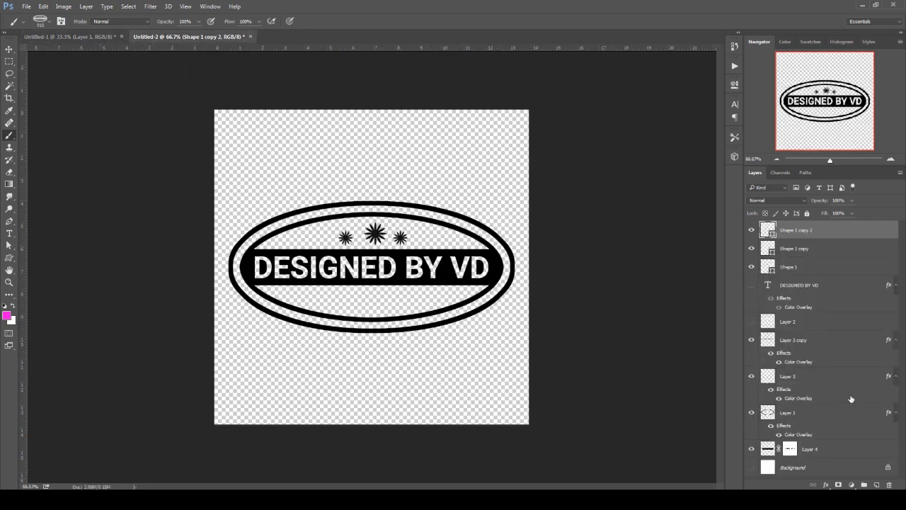
click(809, 445)
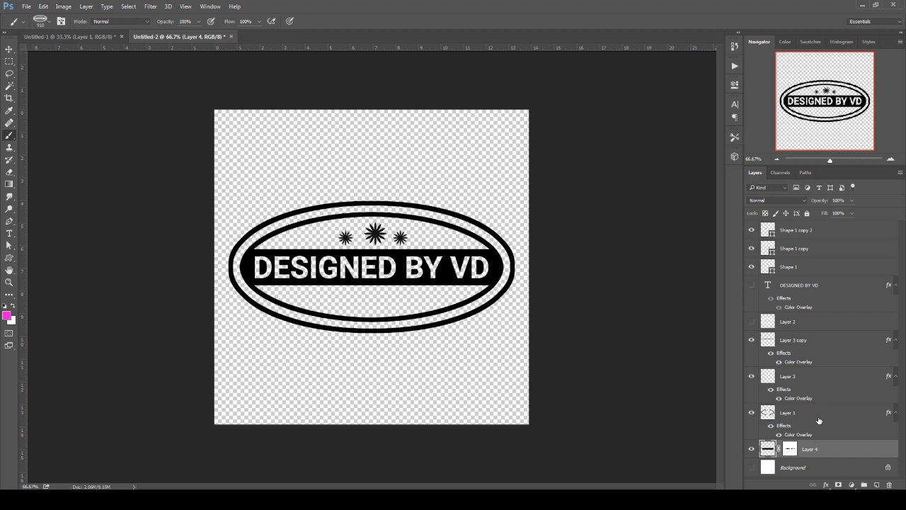
shift+click(817, 229)
key(ctrl+g)
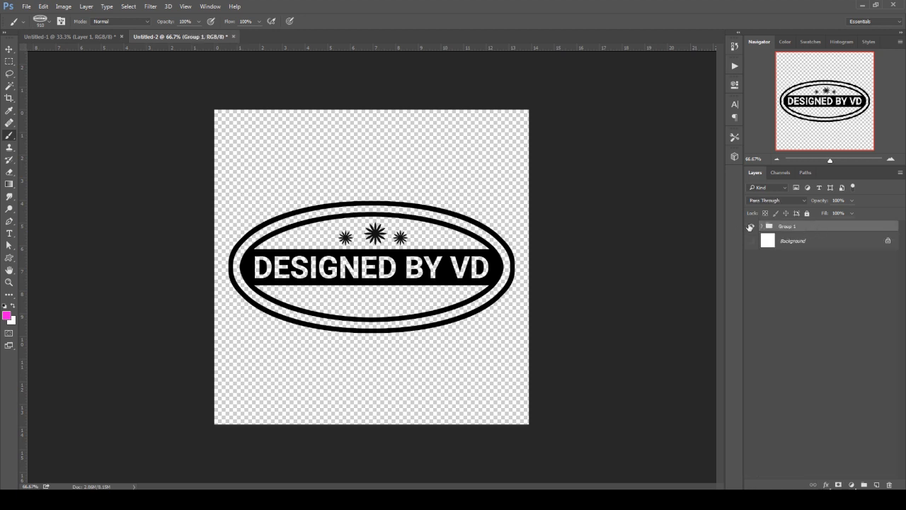
click(750, 226)
- Add a new layer above the hidden group and choose a solid, ragged-edged brush tip for painting
click(877, 485)
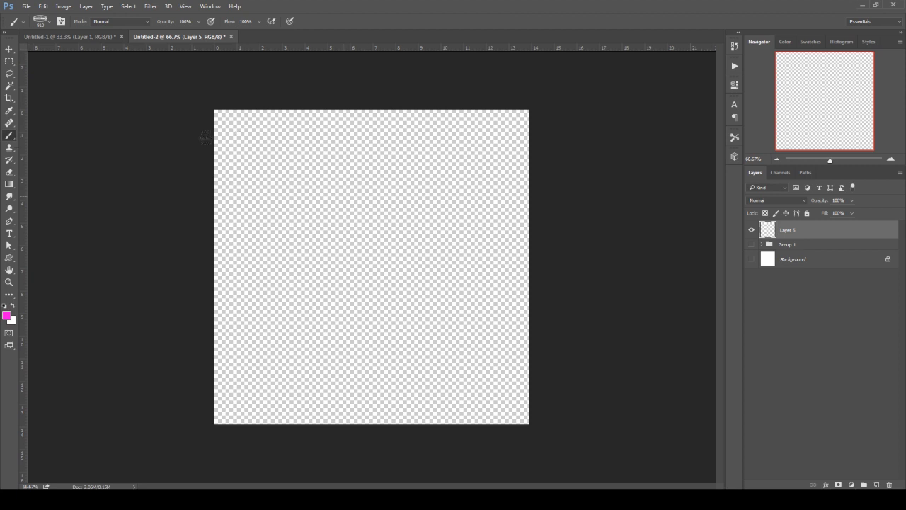
right_click(448, 206)
scroll(477, 354, up, 5)
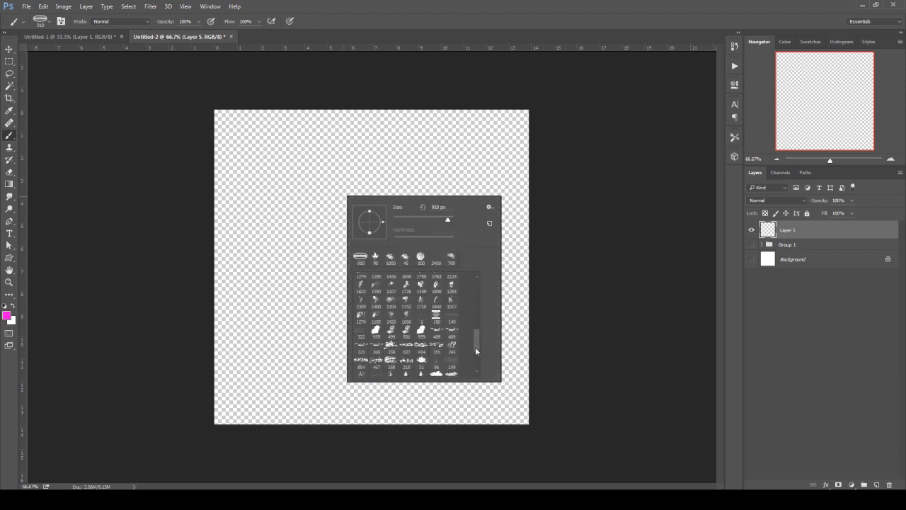
double_click(424, 336)
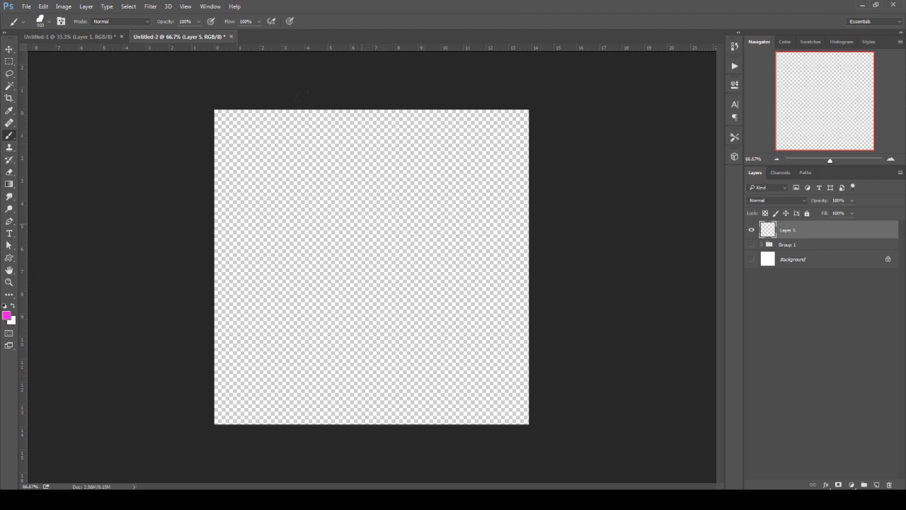
- Set the foreground colour to black and paint a large ragged blob across most of the canvas with the 400 px brush
click(7, 316)
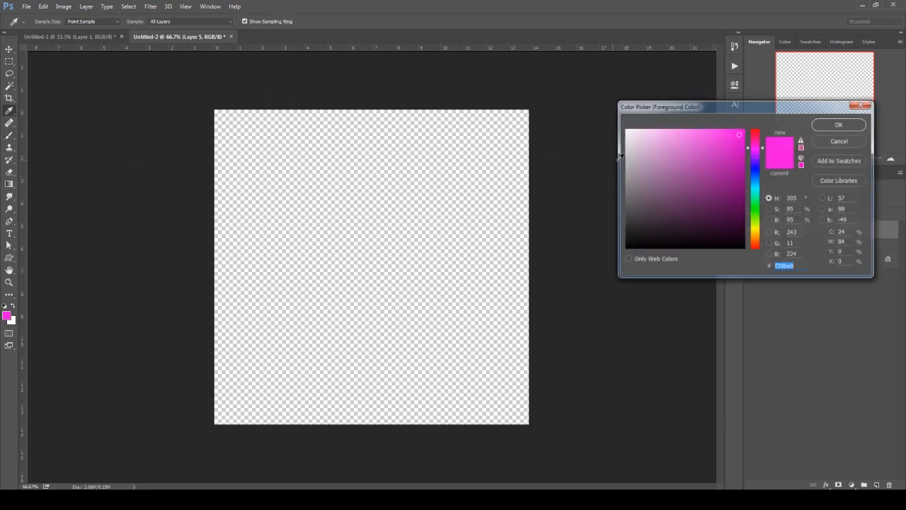
click(599, 248)
key(Return)
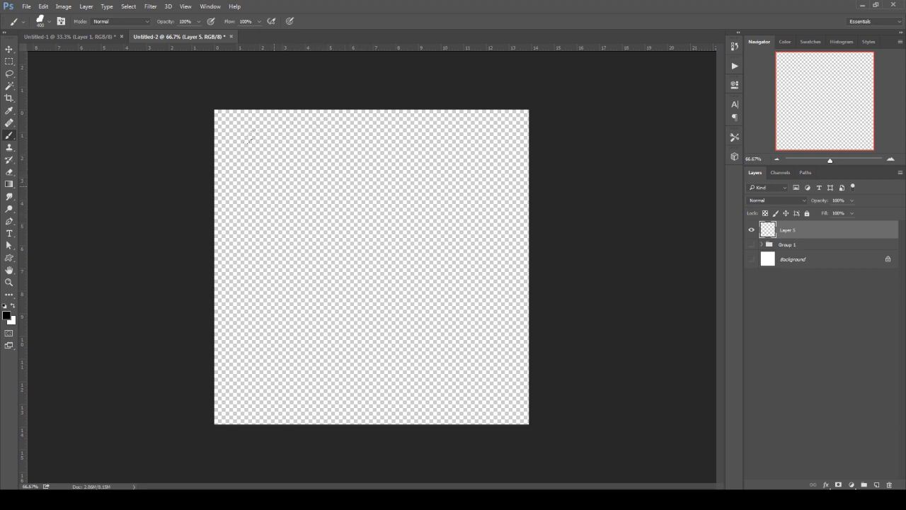
mouse_move(246, 163)
mouse_down()
mouse_move(304, 212)
mouse_move(404, 192)
mouse_move(453, 311)
mouse_move(304, 319)
mouse_move(255, 354)
mouse_move(439, 368)
mouse_up()
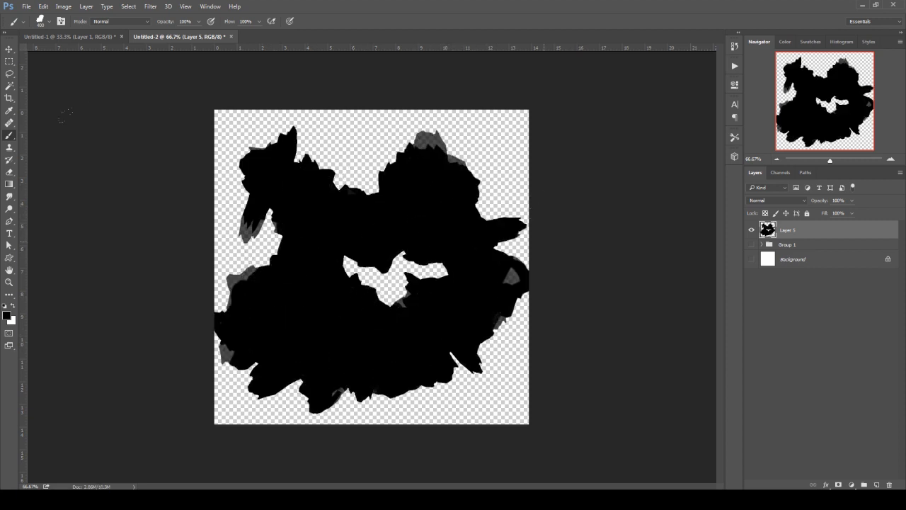
- Erase the blob's parts touching the left and right canvas edges with a ragged eraser tip, leaving a rough outline
click(10, 172)
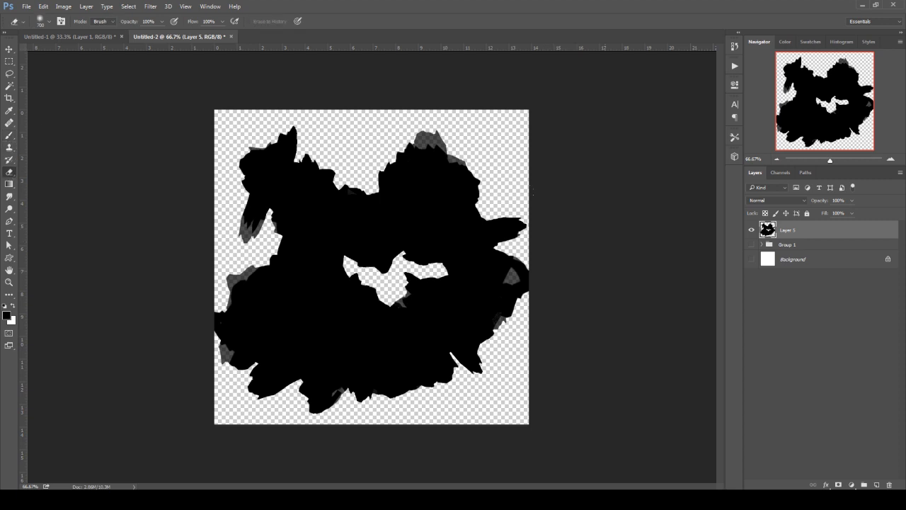
right_click(422, 220)
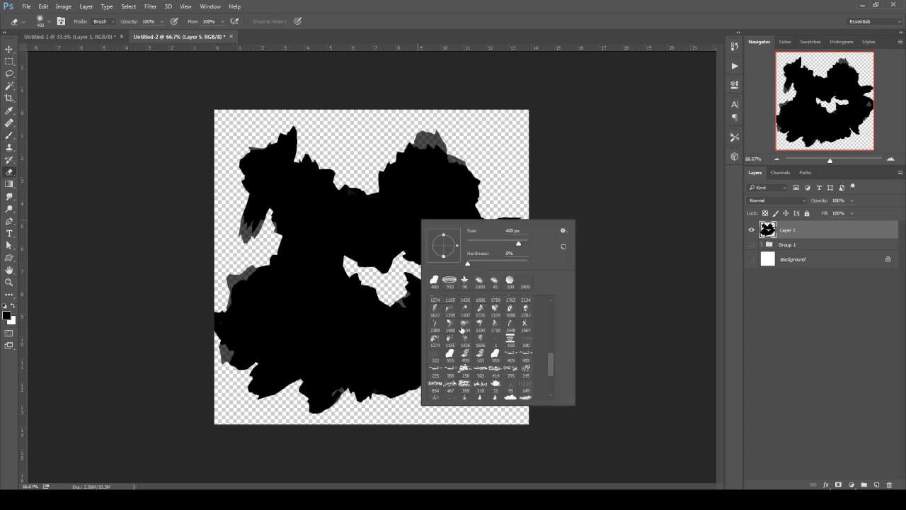
double_click(473, 321)
right_click(442, 252)
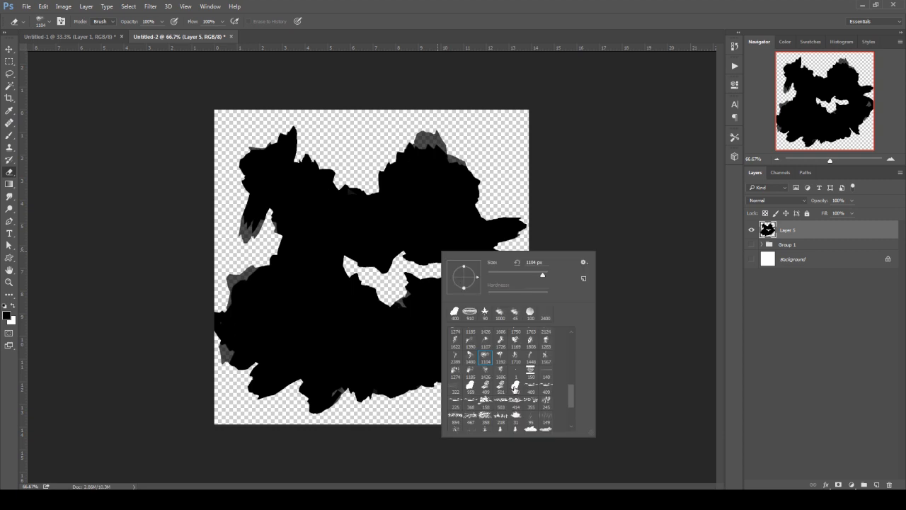
double_click(535, 398)
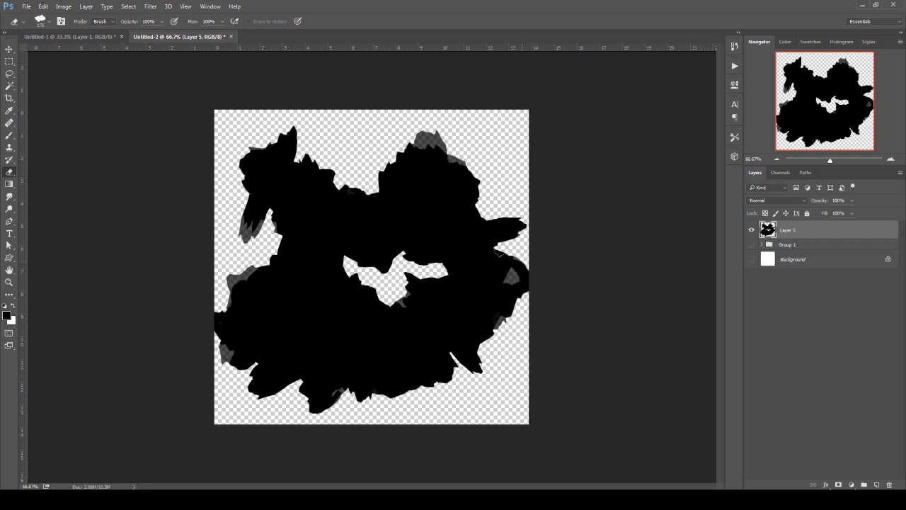
drag(529, 274, 520, 290)
mouse_move(205, 304)
mouse_down()
mouse_move(193, 358)
mouse_move(200, 322)
mouse_up()
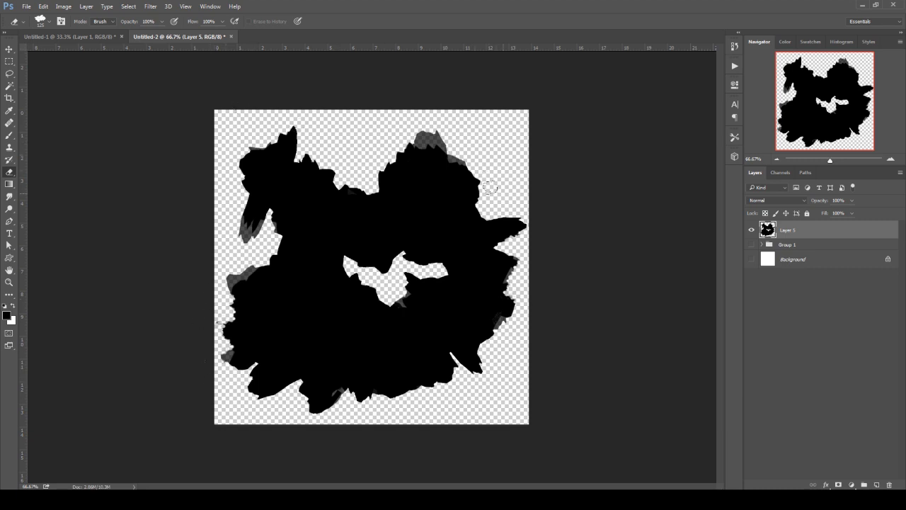
- Paint over the gap in the middle of the blob in black
key(b)
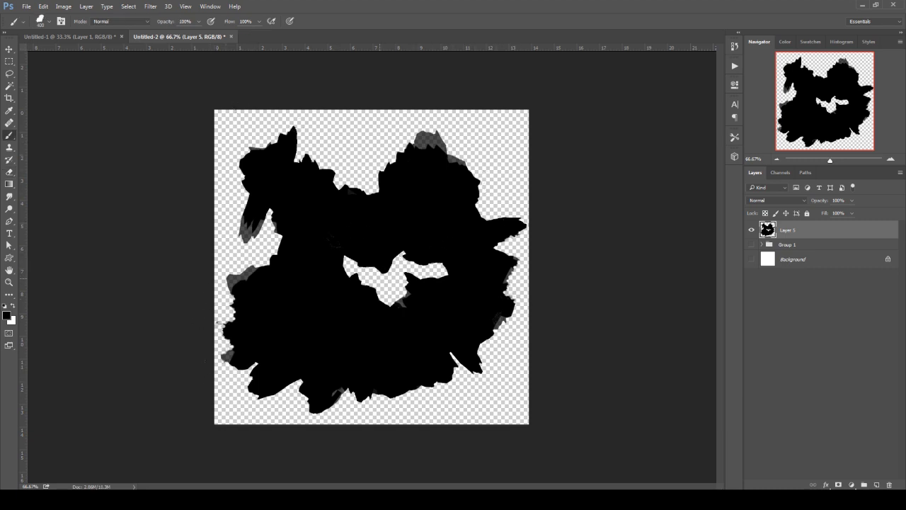
drag(368, 280, 442, 270)
key(v)
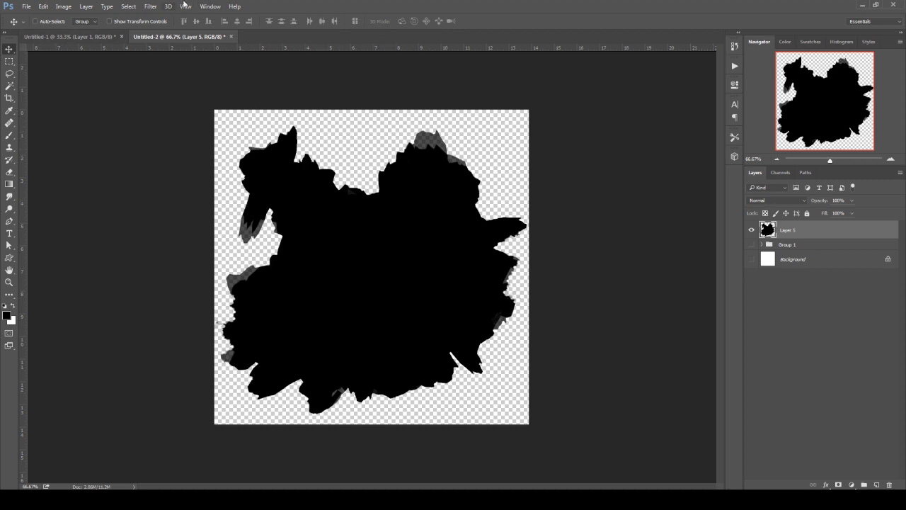
- Define the painted blob as a brush preset named "Bi"
click(47, 7)
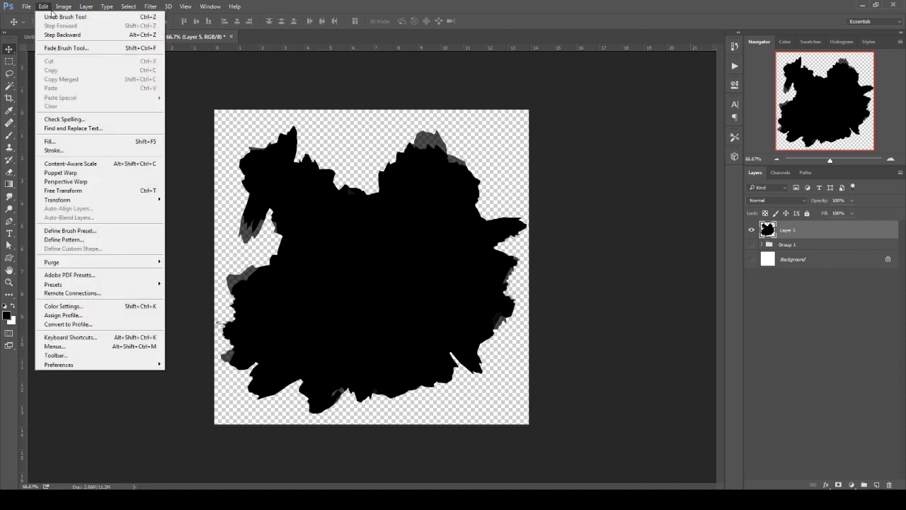
click(99, 231)
click(526, 188)
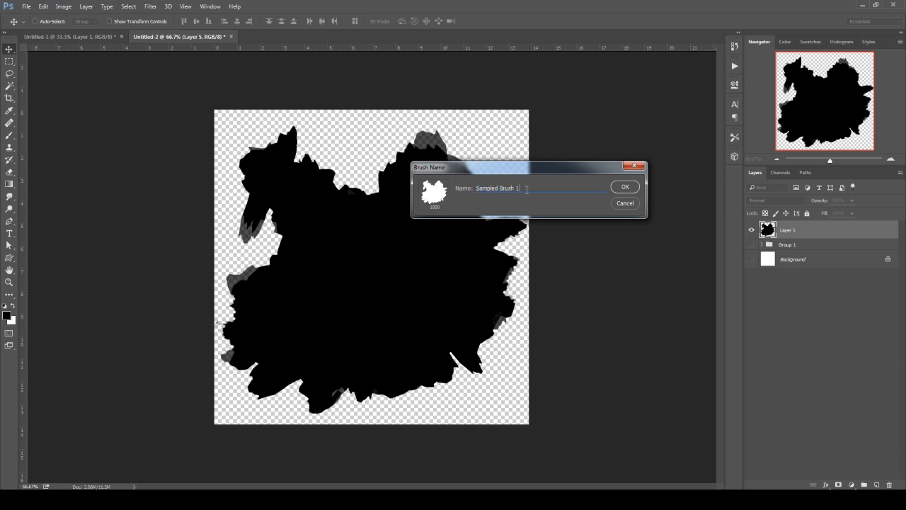
key(ctrl+a)
text(Bi)
key(Return)
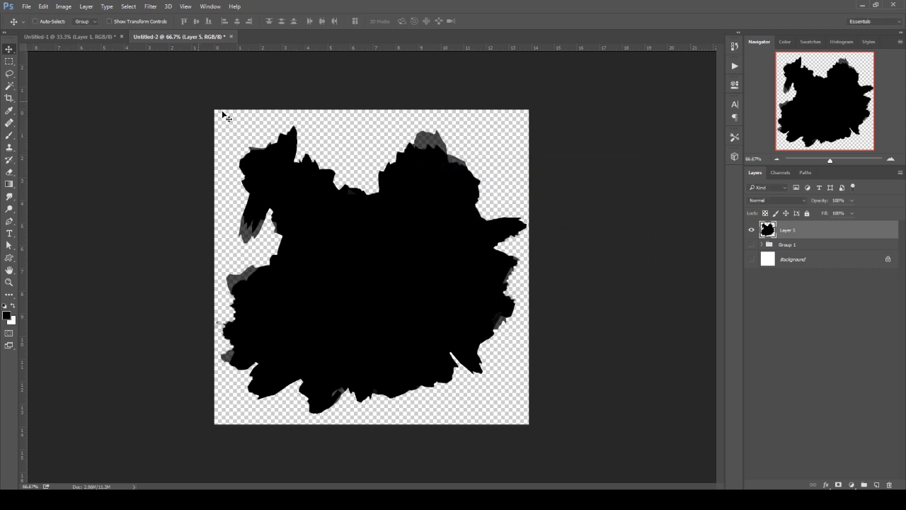
- Switch to the Untitled-1 document and use the new 1000 px blob brush for the Brush tool
click(78, 36)
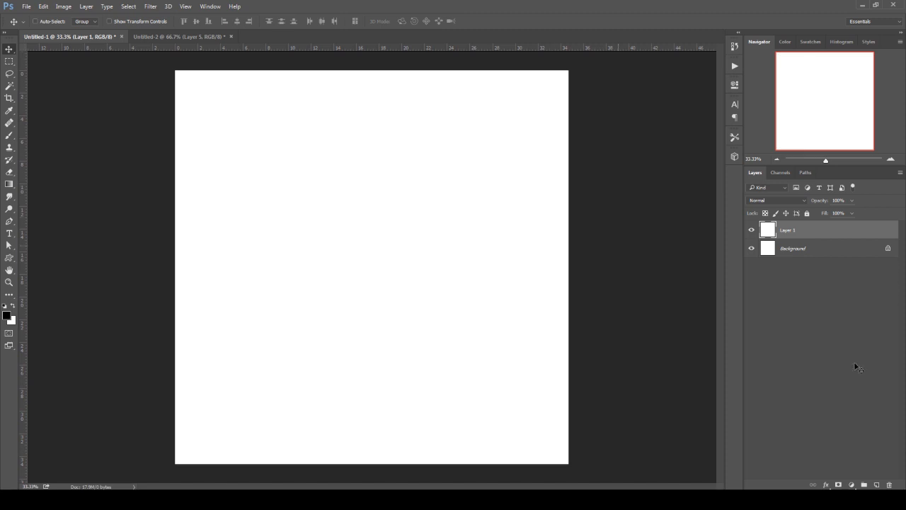
key(b)
right_click(374, 229)
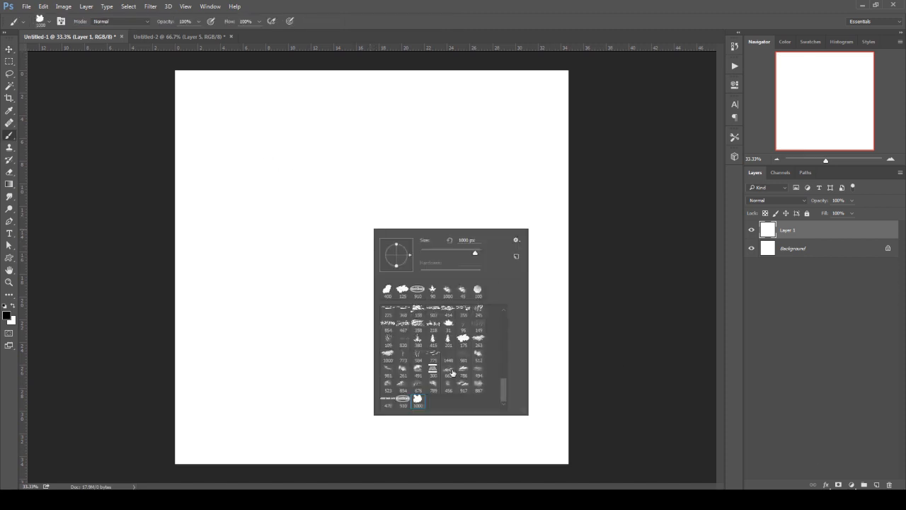
key(Return)
- Test the blob brush on Layer 1 with a freehand stroke and several single stamps, and undo all of them
mouse_move(263, 95)
mouse_down()
mouse_move(354, 97)
mouse_move(368, 212)
mouse_move(205, 267)
mouse_move(319, 354)
mouse_move(446, 311)
mouse_move(446, 241)
mouse_up()
key(ctrl+z)
click(387, 218)
click(422, 342)
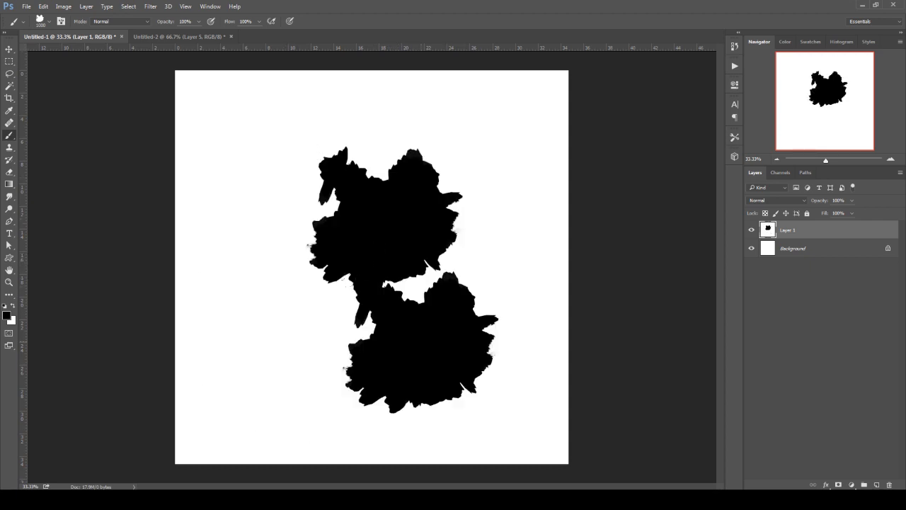
click(272, 347)
key(ctrl+alt+z)
key(ctrl+alt+z)
key(ctrl+alt+z)
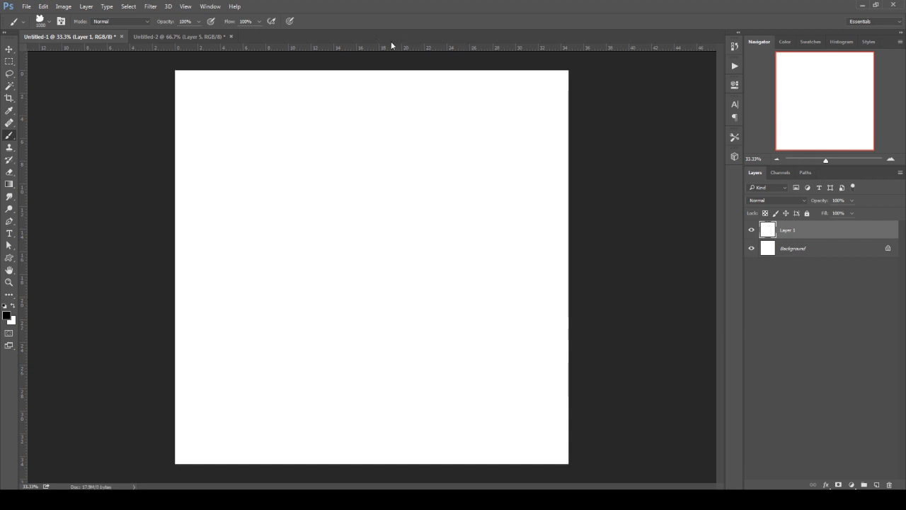
key(v)
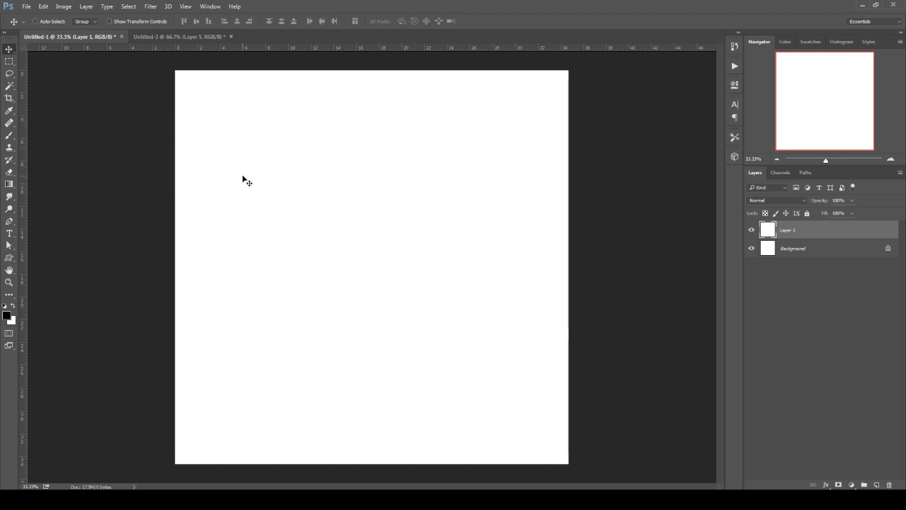
- Fill a black horizontal bar against the canvas's right edge on a new layer, and place a duplicate against the left edge at the same height
click(876, 484)
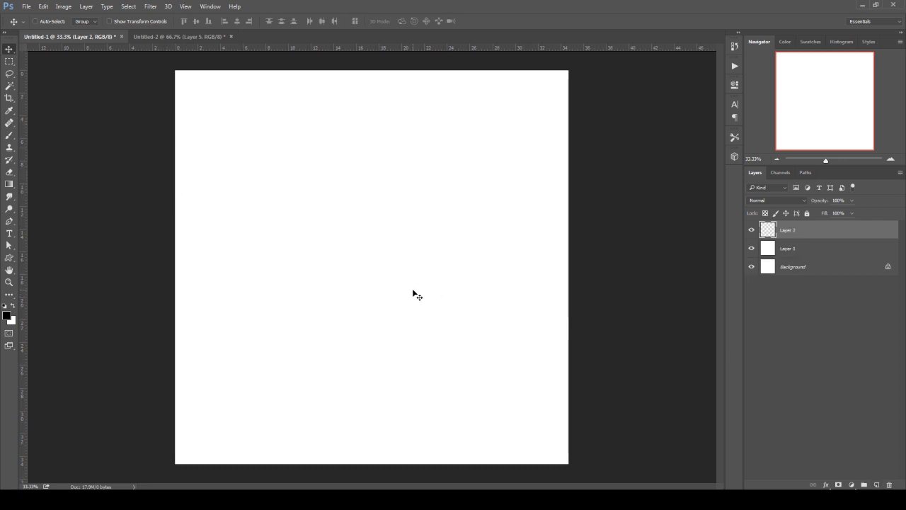
key(m)
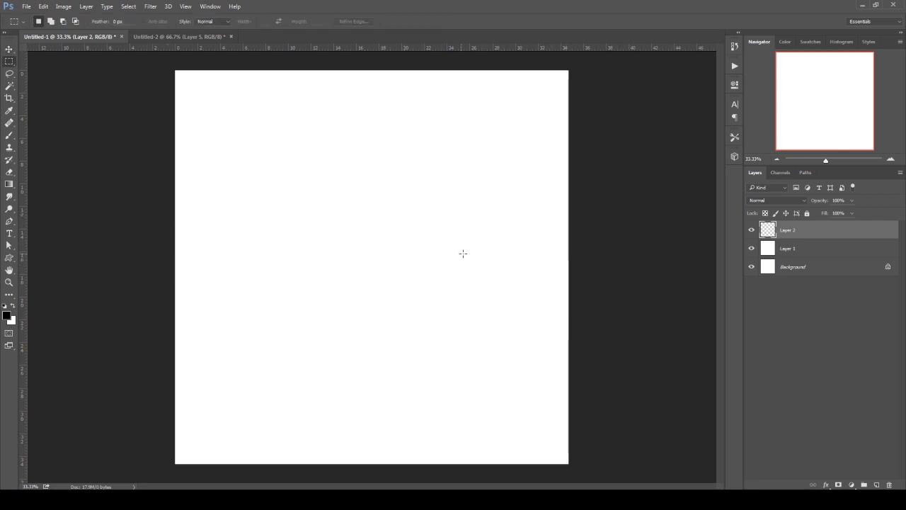
drag(461, 252, 615, 283)
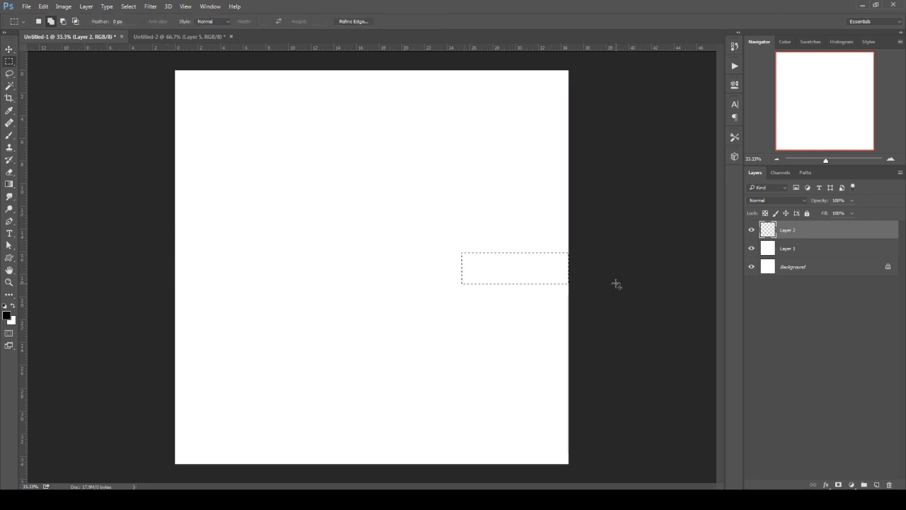
key(shift+F5)
click(516, 146)
key(ctrl+d)
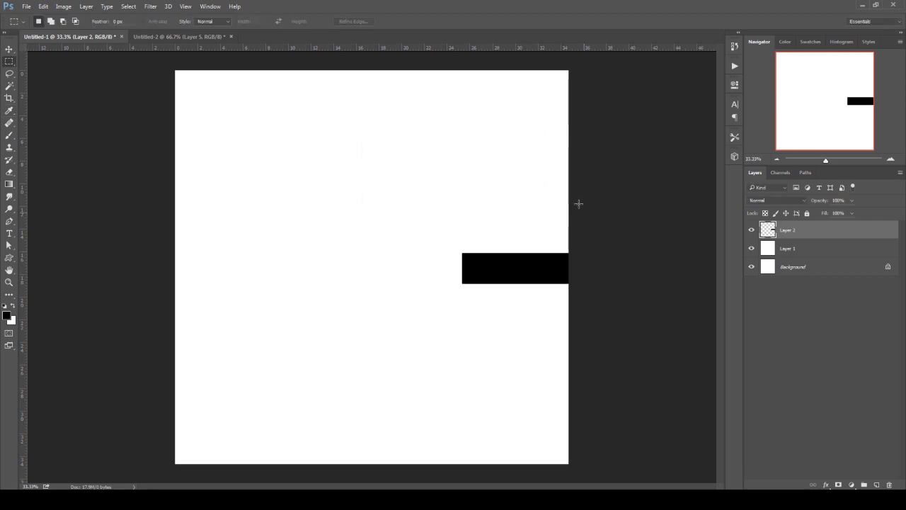
key(v)
drag(495, 269, 225, 279)
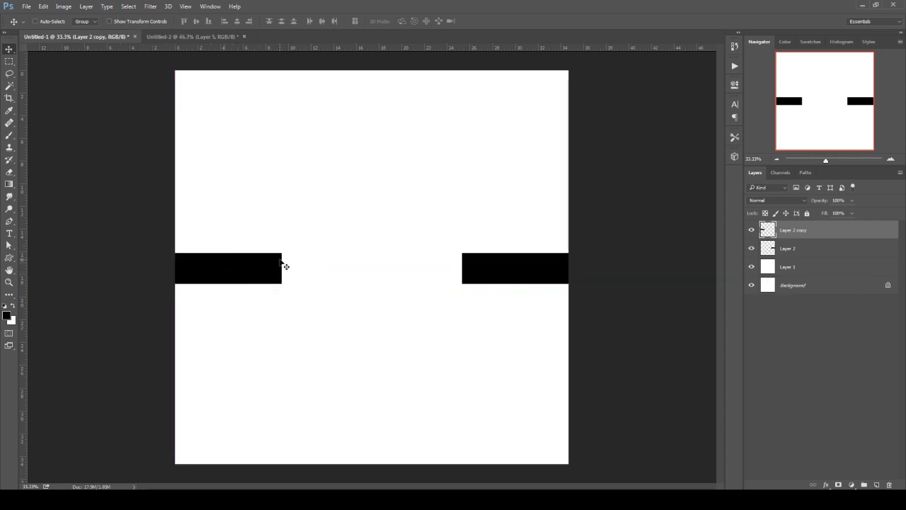
- On another new layer, fill a square selection between the two bars with black and deselect it
key(m)
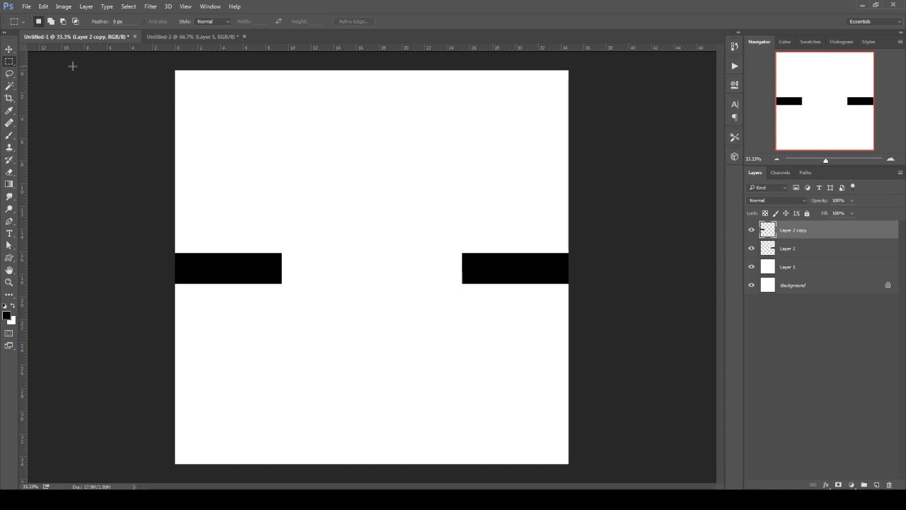
click(877, 484)
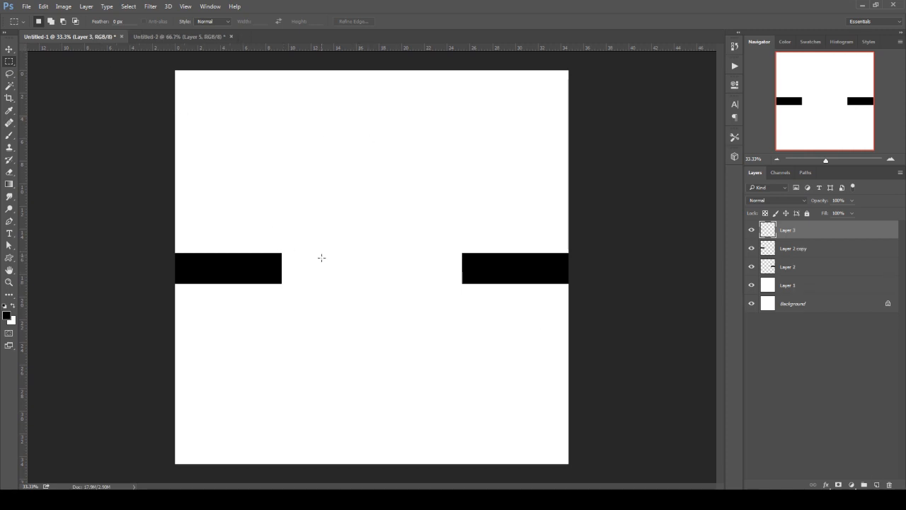
drag(325, 242, 385, 293)
right_click(366, 259)
click(391, 394)
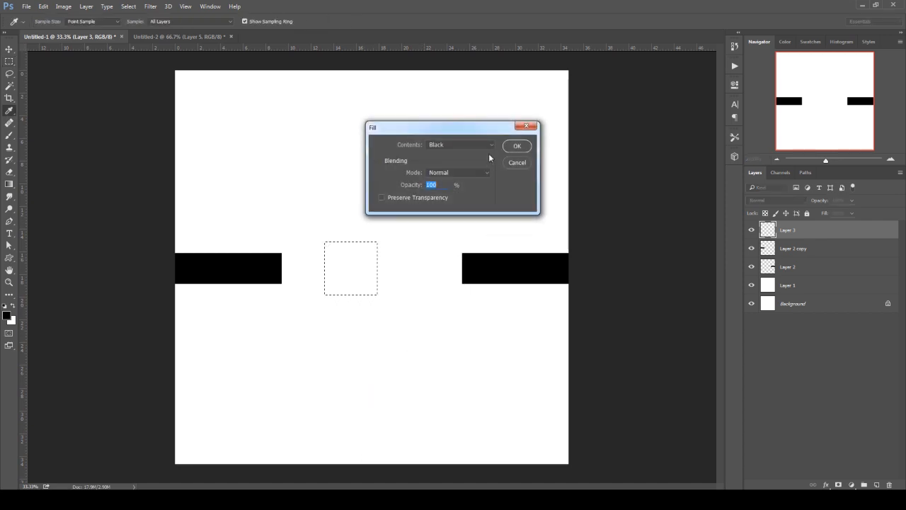
click(517, 146)
key(ctrl+d)
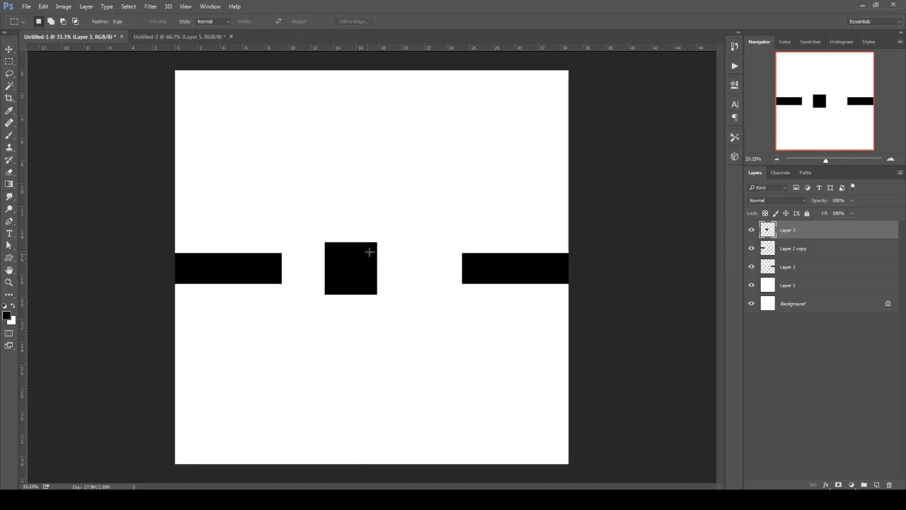
- Move the black square onto the inner end of the bar at the canvas's left edge and rotate it 45°, centred on that end
key(v)
drag(370, 251, 329, 262)
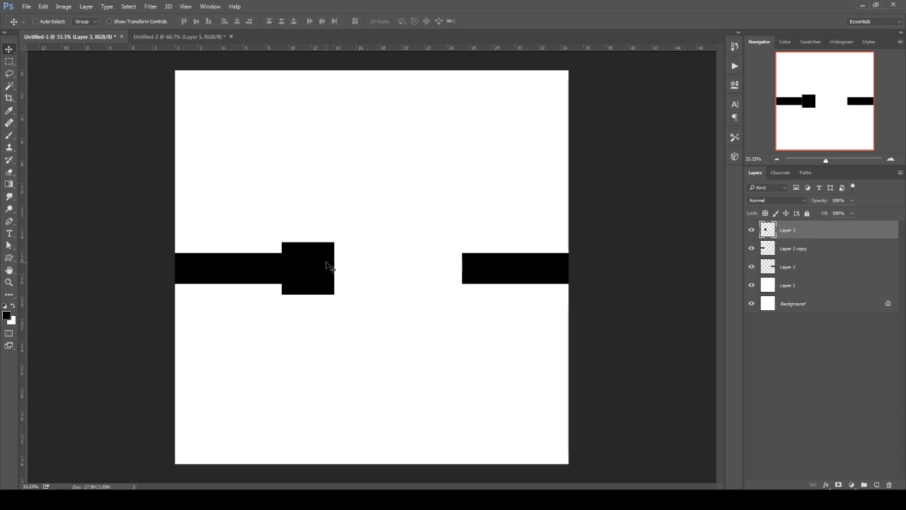
key(ctrl+t)
drag(364, 222, 307, 273)
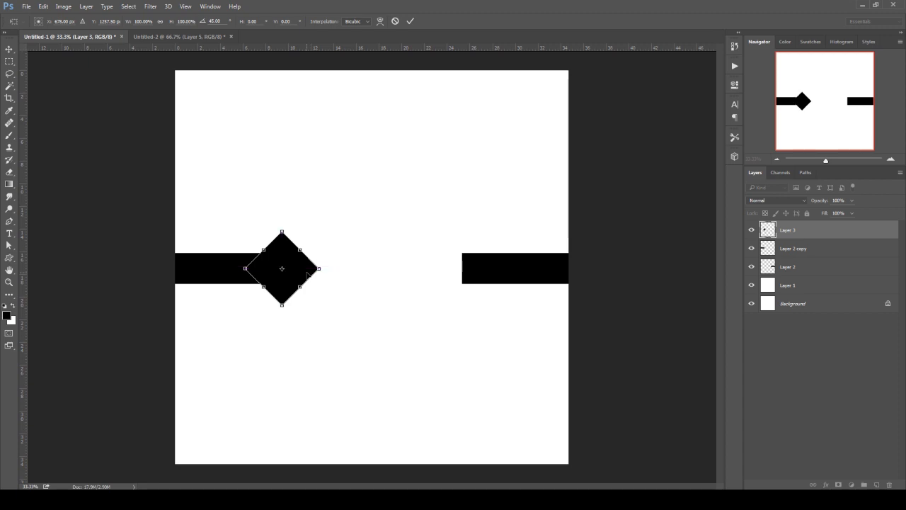
key(Return)
- Delete the left half of the rotated square to leave a triangular arrowhead, and nudge it left against the bar
key(m)
drag(191, 180, 282, 337)
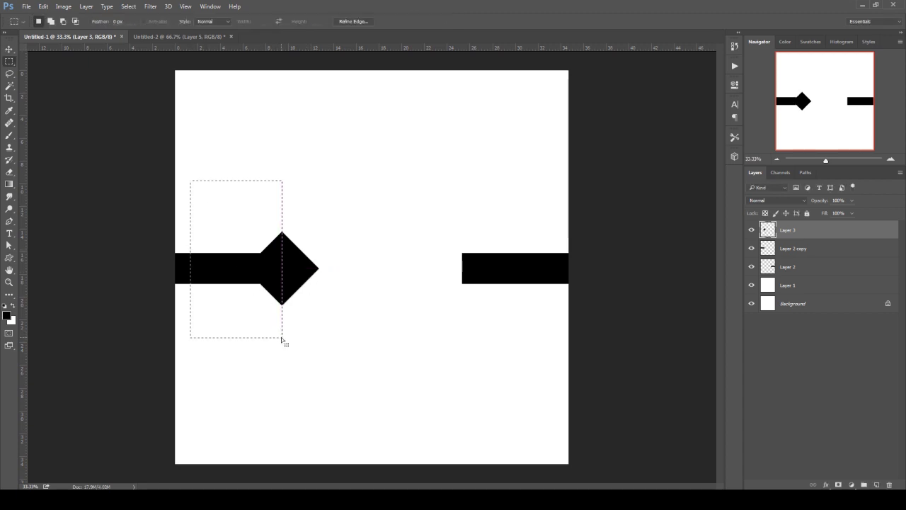
key(Delete)
key(ctrl+d)
key(v)
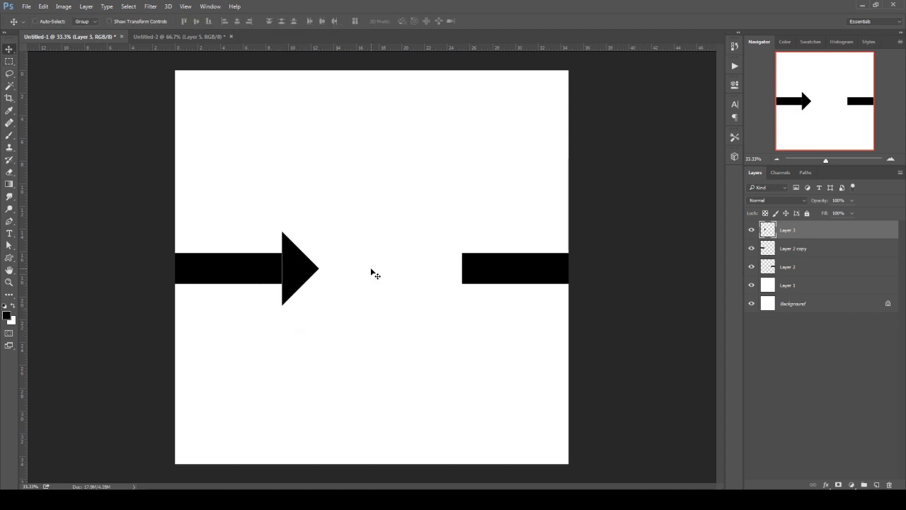
key(Left)
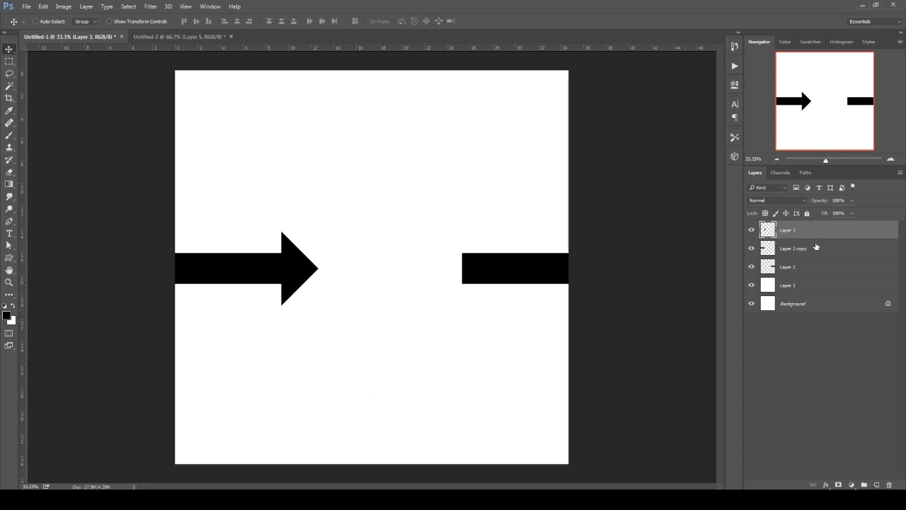
- Duplicate the right-hand bar, rotate the copy 90°, and place it and a further duplicate centred against the canvas's bottom and top edges
click(814, 267)
click(751, 267)
click(751, 267)
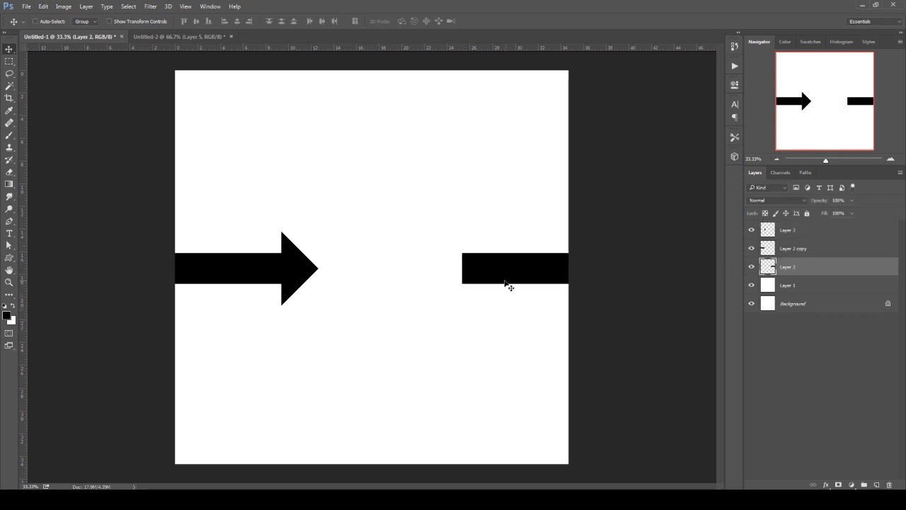
drag(500, 278, 399, 359)
key(ctrl+t)
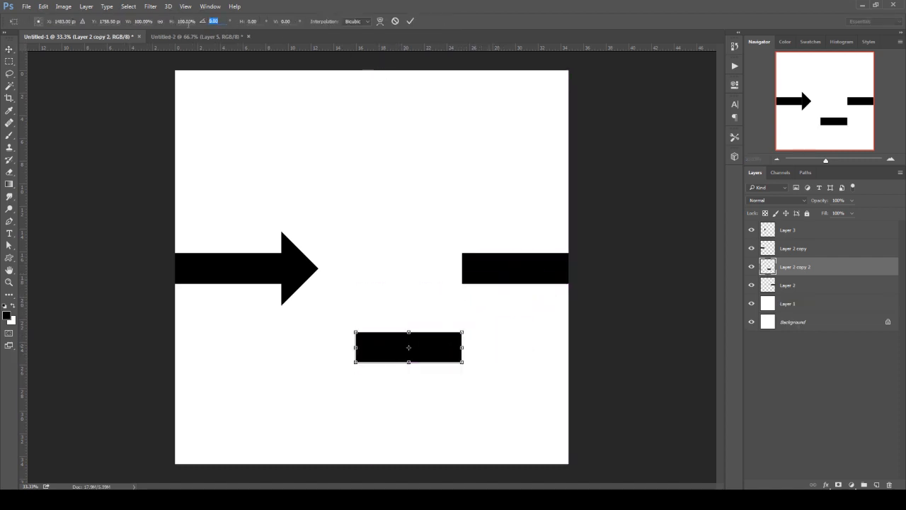
text(90)
key(Return)
key(Return)
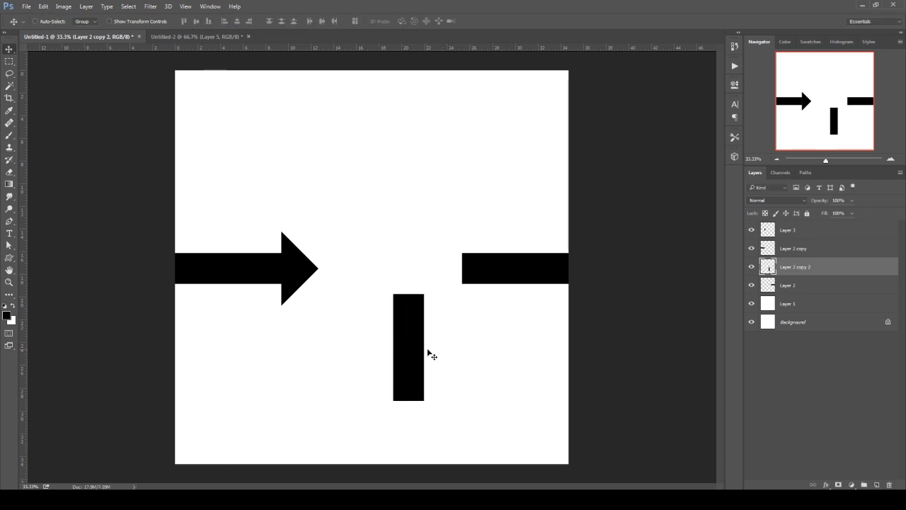
drag(428, 355, 412, 115)
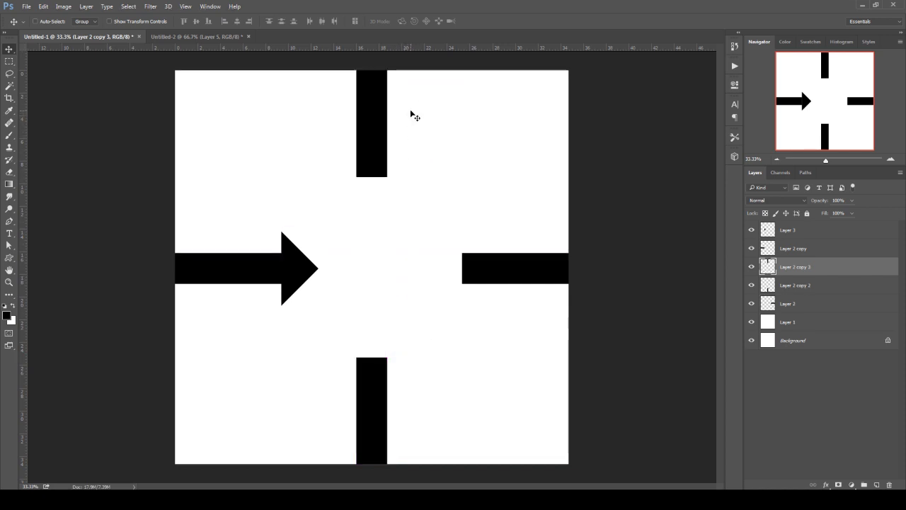
- Duplicate the arrowhead on Layer 3, rotate the copy 90° clockwise, and centre it against the lower end of the top bar
right_click(313, 264)
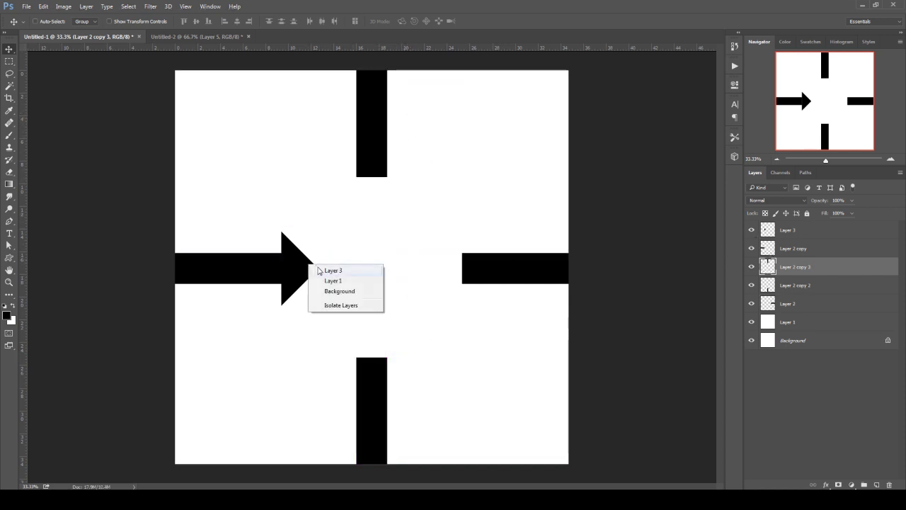
click(322, 269)
drag(311, 266, 382, 210)
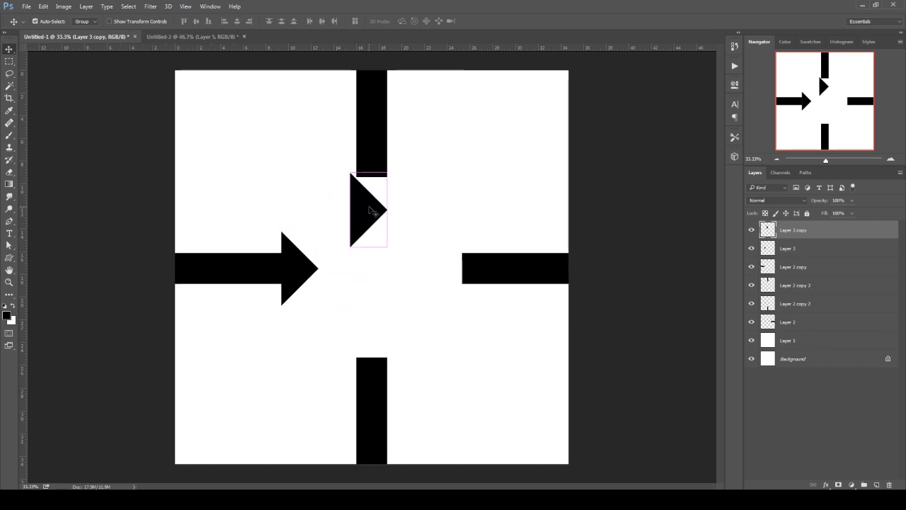
key(ctrl+t)
right_click(370, 209)
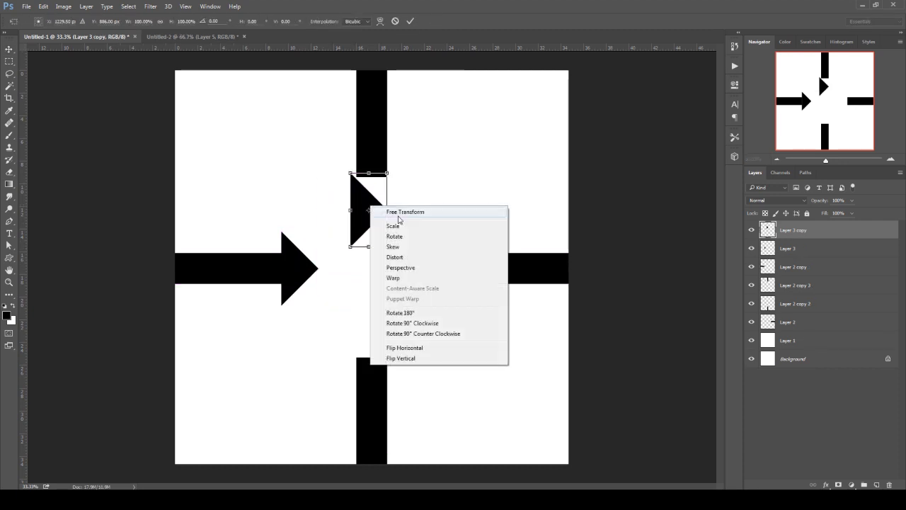
click(415, 322)
key(Return)
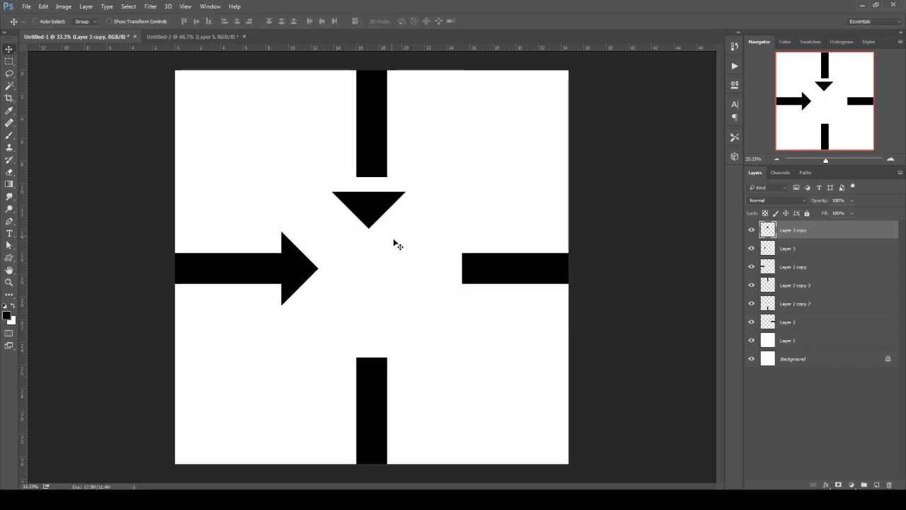
drag(394, 243, 389, 193)
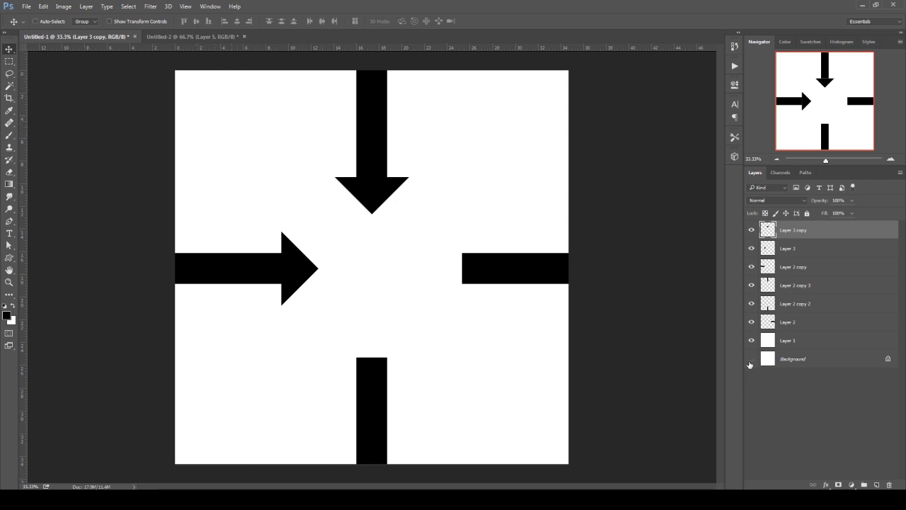
- Hide the Background and Layer 1, and define the arrow artwork as a pattern named Hee 1
drag(751, 360, 749, 340)
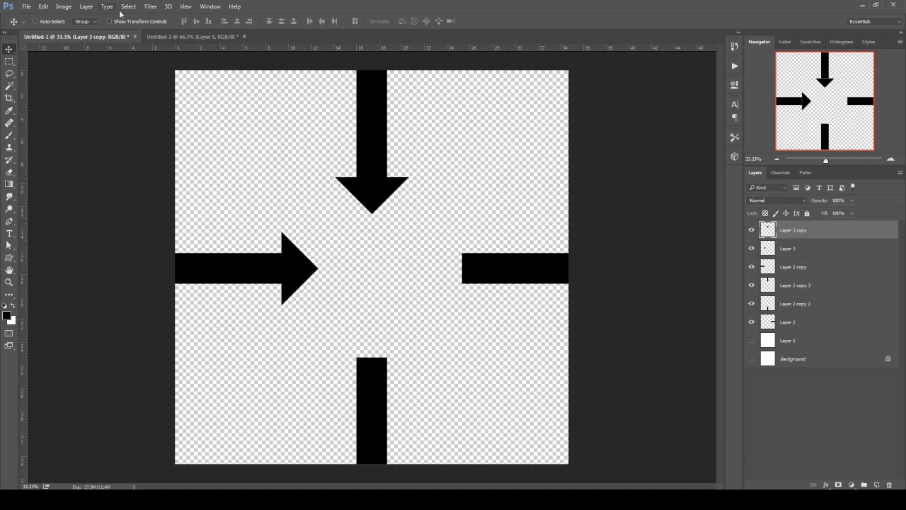
click(43, 6)
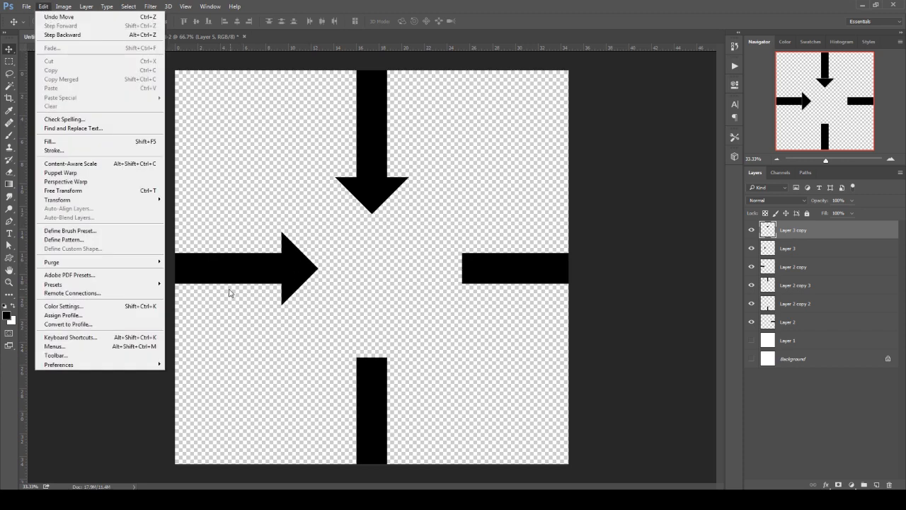
click(121, 240)
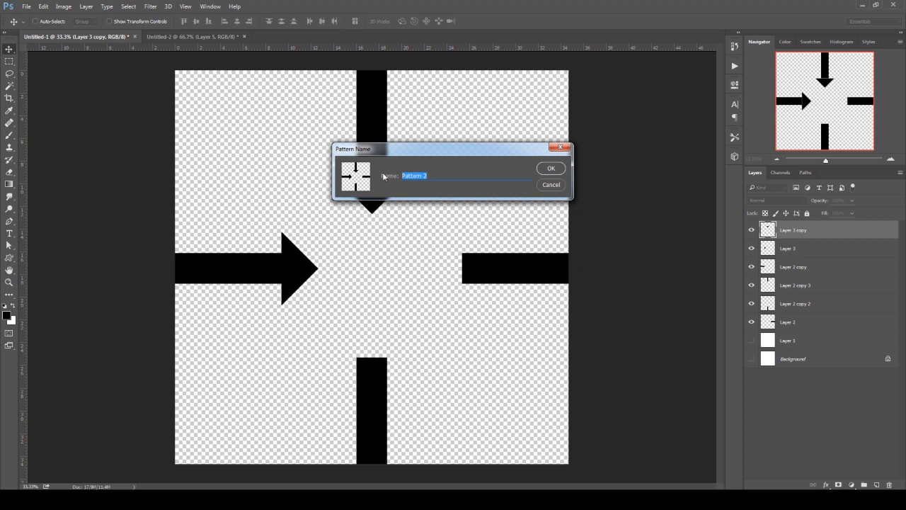
text(Pattern)
key(ctrl+a)
text(H)
key(Return)
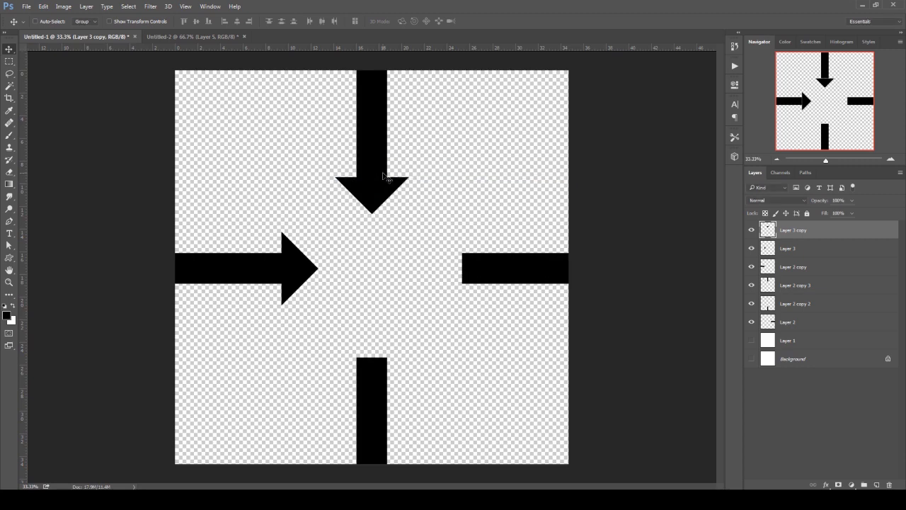
- Create a new document with the International Paper preset, A4 size, 300 pixels/inch and a white background
click(25, 5)
click(32, 16)
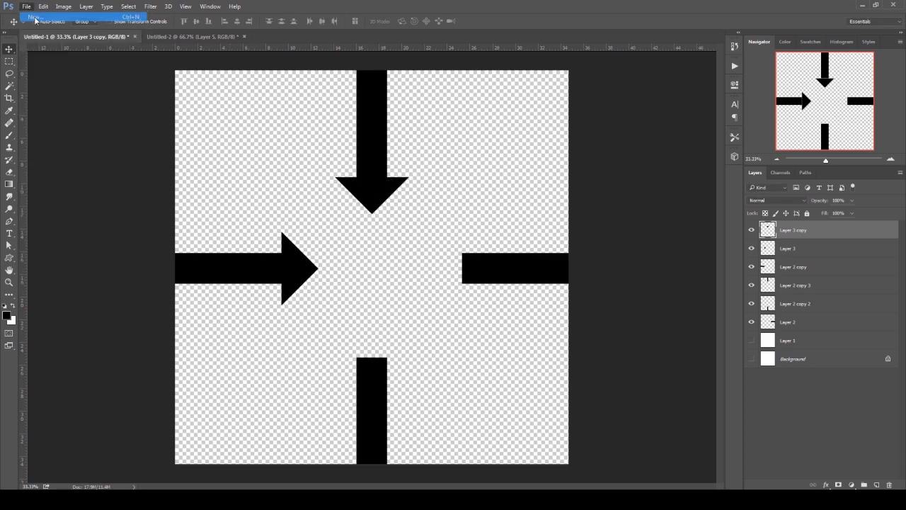
key(Tab)
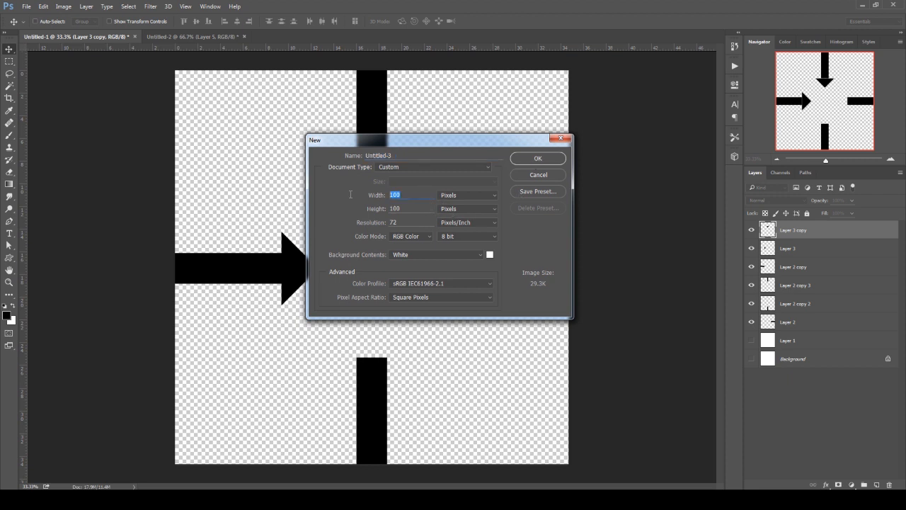
text(1000)
key(Tab)
text(1)
click(432, 167)
click(417, 198)
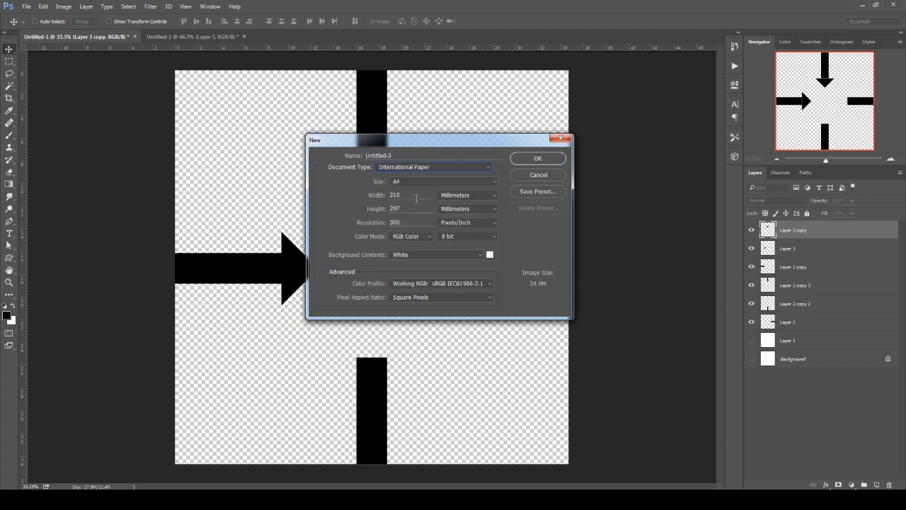
click(537, 158)
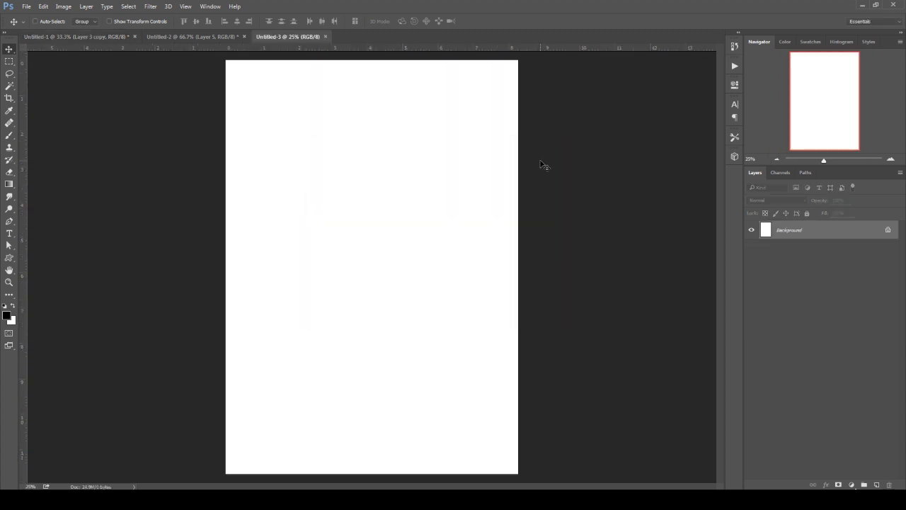
- Add a new layer above the Background and fill it with white
click(877, 484)
key(ctrl+z)
key(ctrl+z)
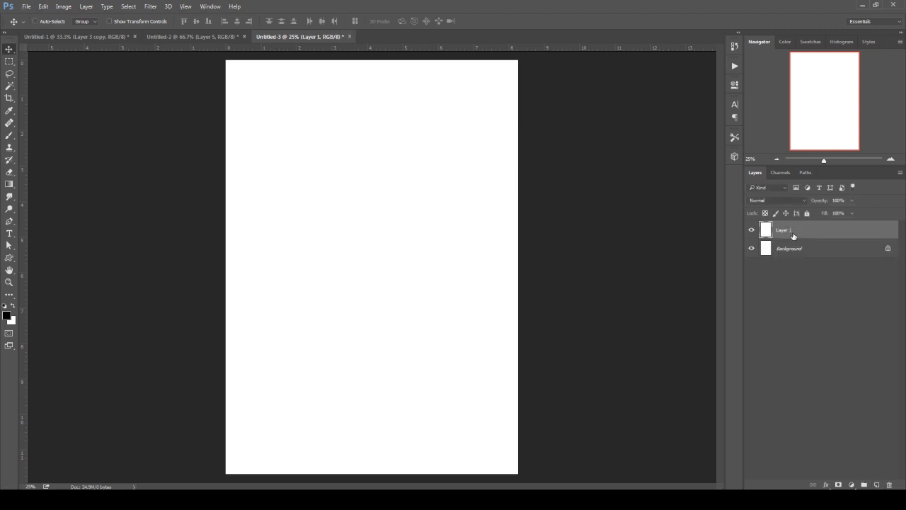
- Add a Pattern Overlay effect to Layer 1 using the Hee 1 arrow pattern
right_click(792, 233)
click(691, 61)
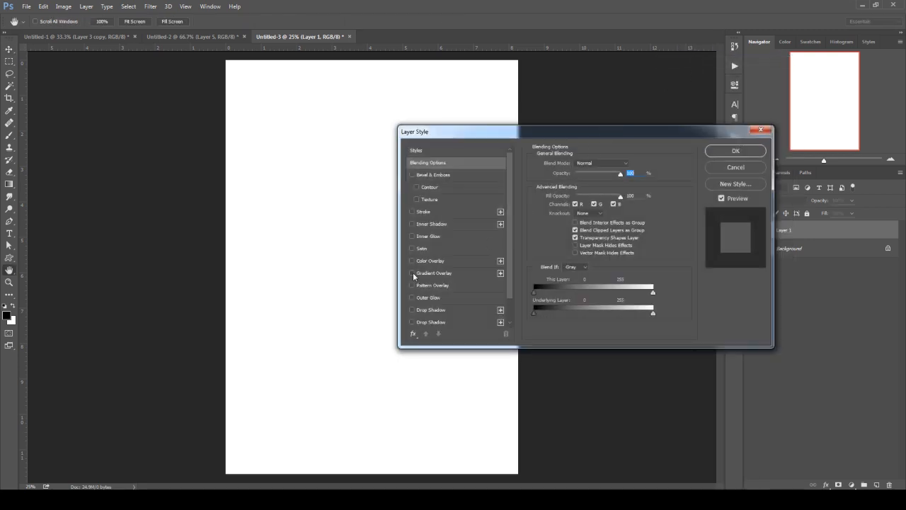
click(412, 285)
click(434, 285)
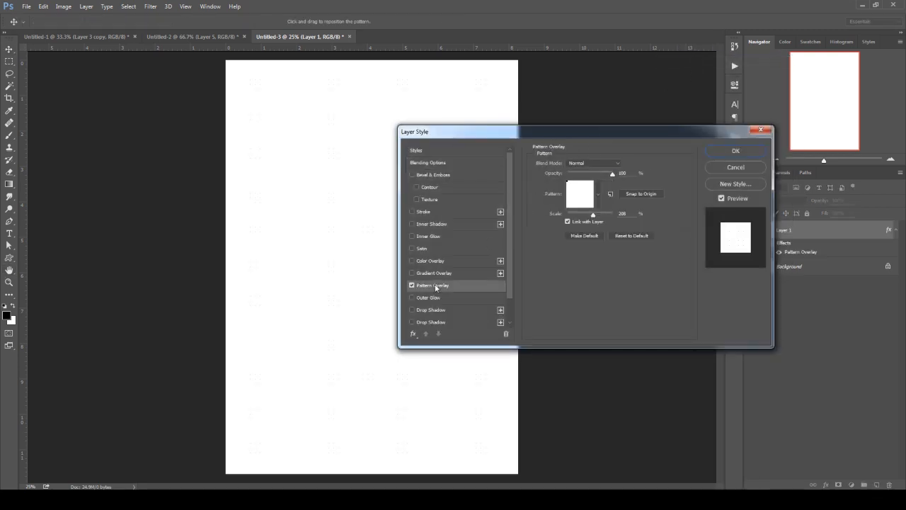
click(598, 194)
scroll(620, 251, down, 1)
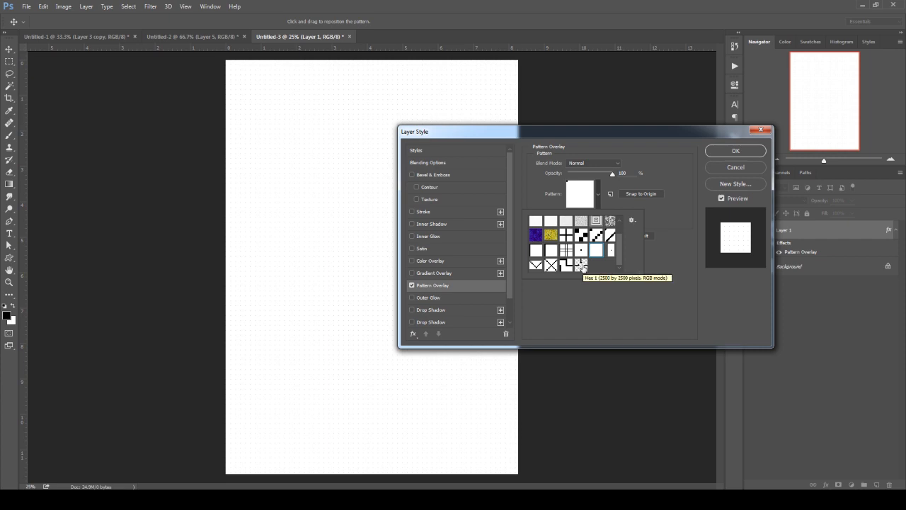
click(581, 264)
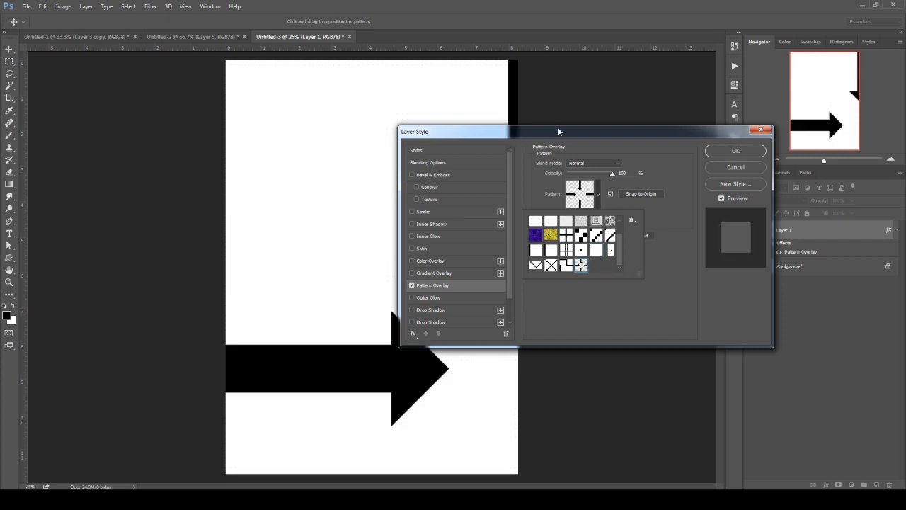
click(558, 126)
- Set the pattern overlay's scale to 11% and apply the layer style
drag(496, 130, 661, 119)
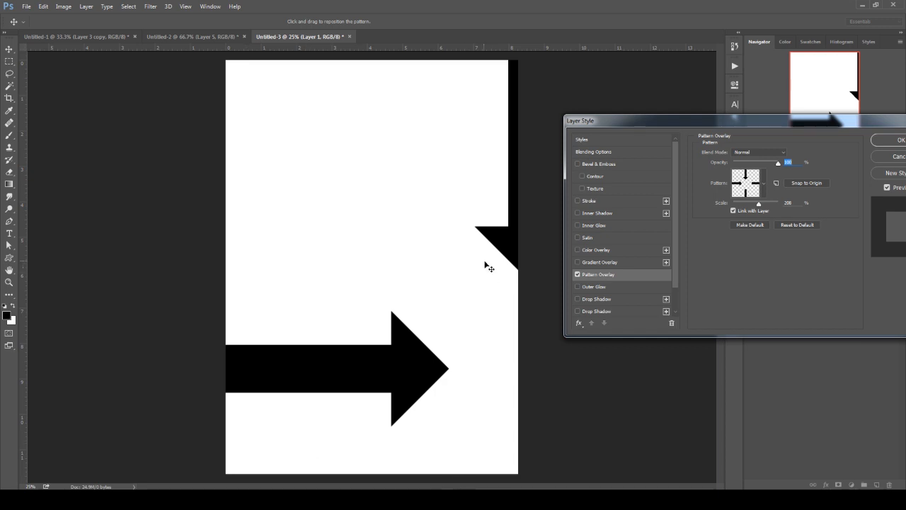
click(734, 212)
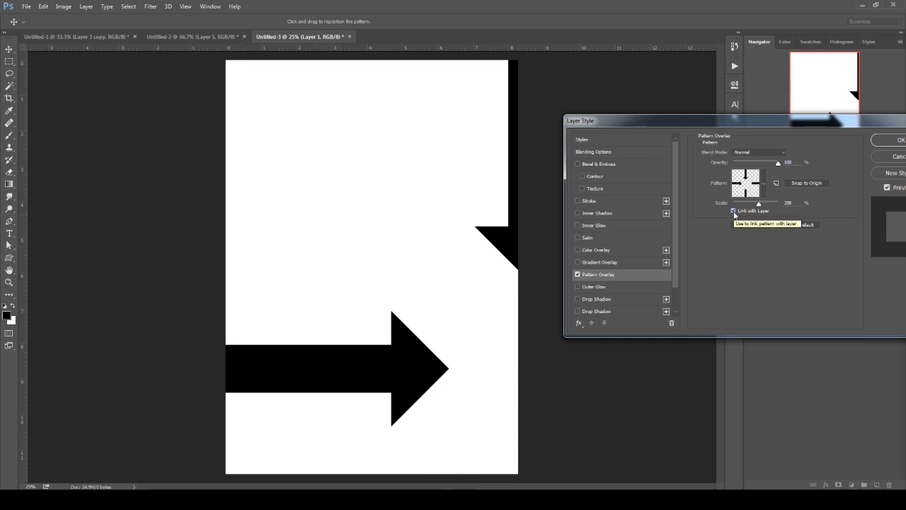
drag(758, 204, 736, 212)
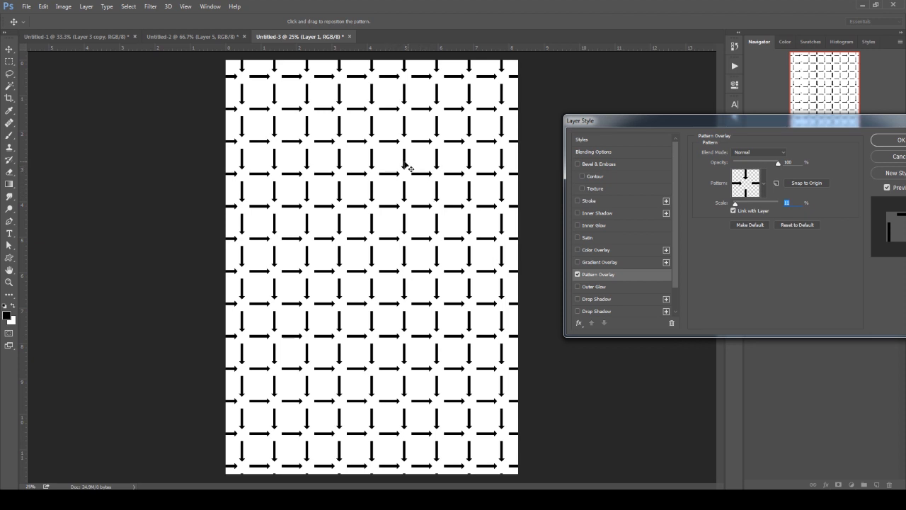
click(899, 141)
- Examine the repeating arrows up close, marking one tile with a rectangular selection and deselecting it
key(ctrl+plus)
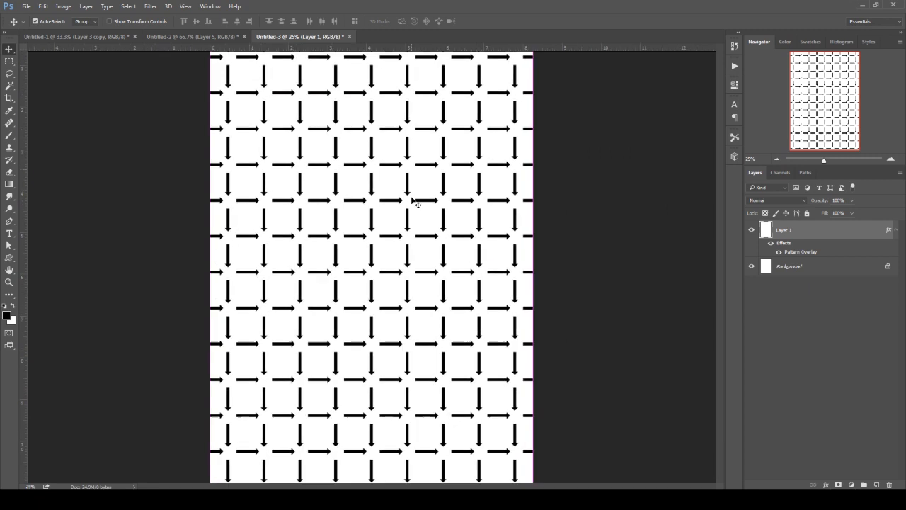
key(ctrl+plus)
key(ctrl+plus)
scroll(406, 237, up, 1)
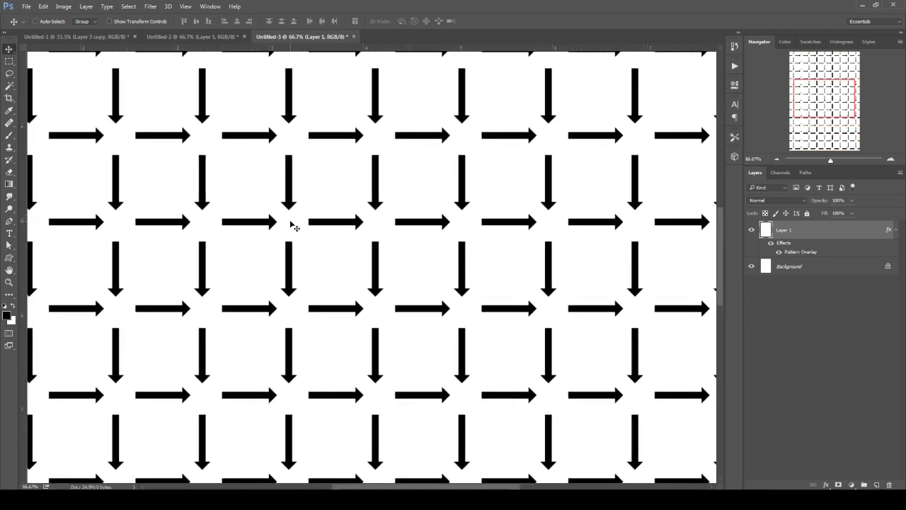
key(m)
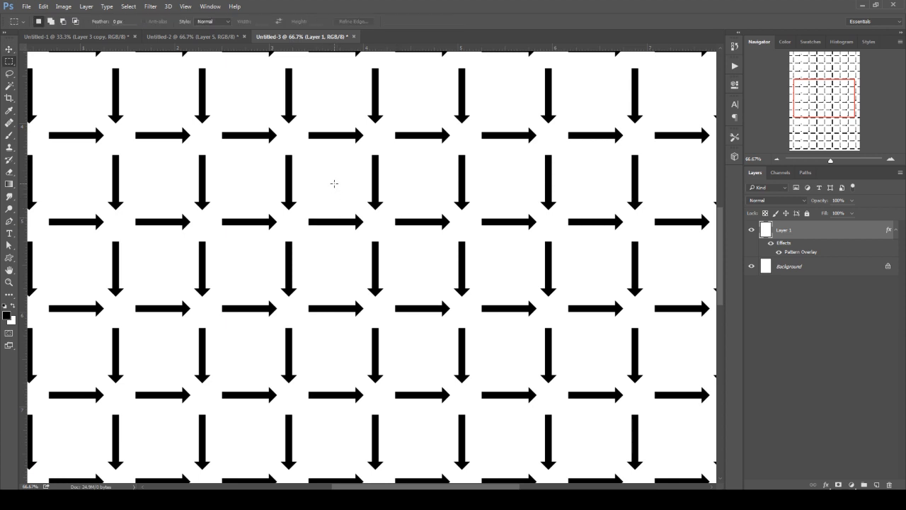
drag(332, 179, 418, 258)
drag(416, 265, 416, 265)
drag(382, 230, 384, 231)
click(402, 231)
- Return to the Untitled-1 document with the Move tool active, passing through Untitled-2
key(v)
click(206, 36)
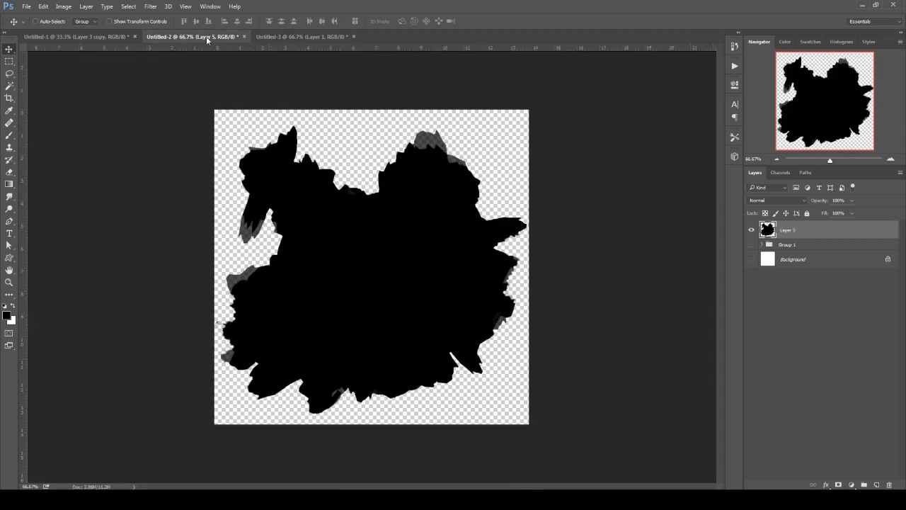
click(95, 38)
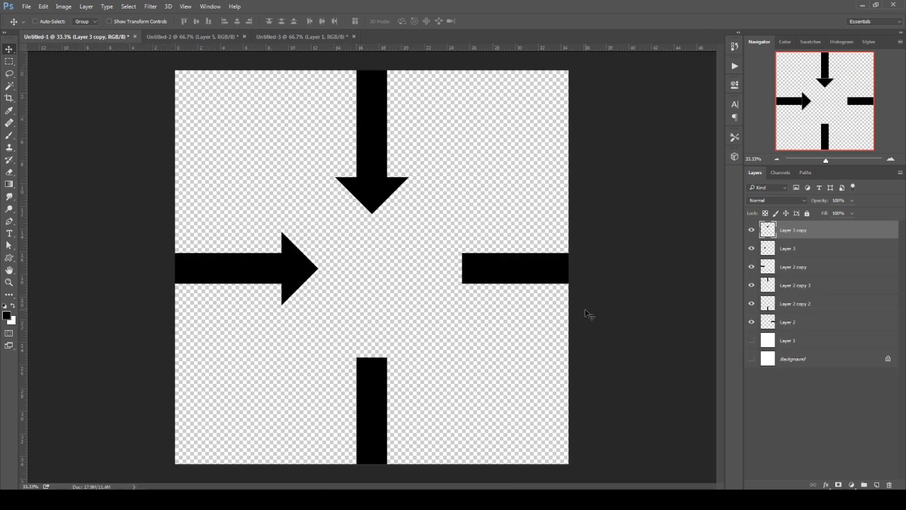
- Add a new layer and fill a circular selection with black at the tile's centre between the arrows, then deselect it
click(877, 484)
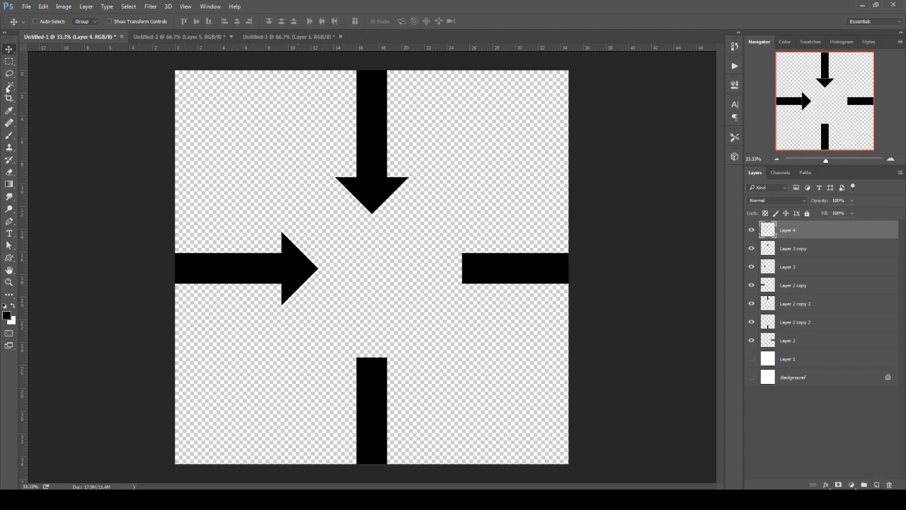
right_click(9, 61)
click(49, 71)
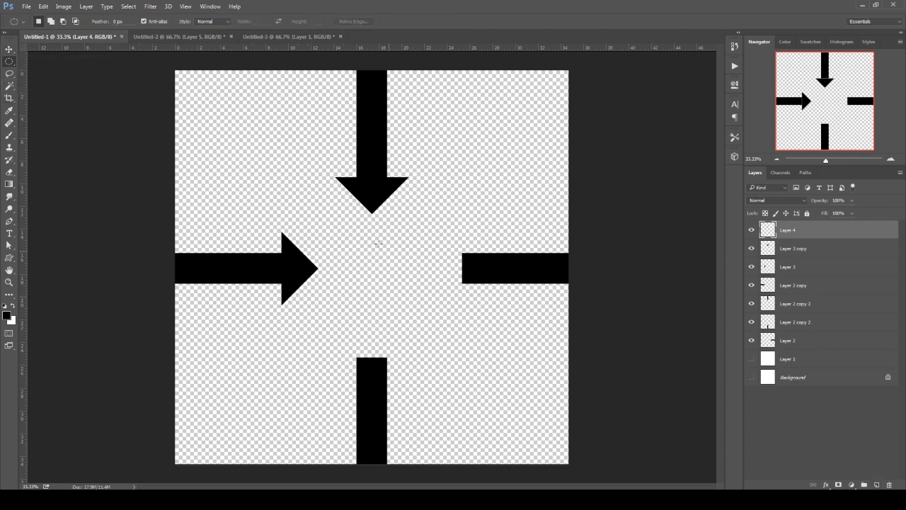
drag(366, 260, 405, 290)
drag(376, 259, 398, 281)
key(shift+BackSpace)
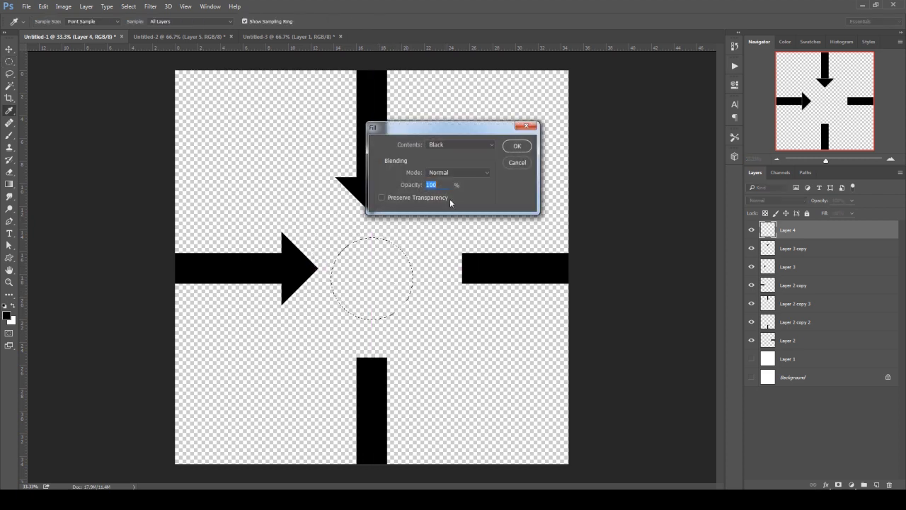
click(515, 145)
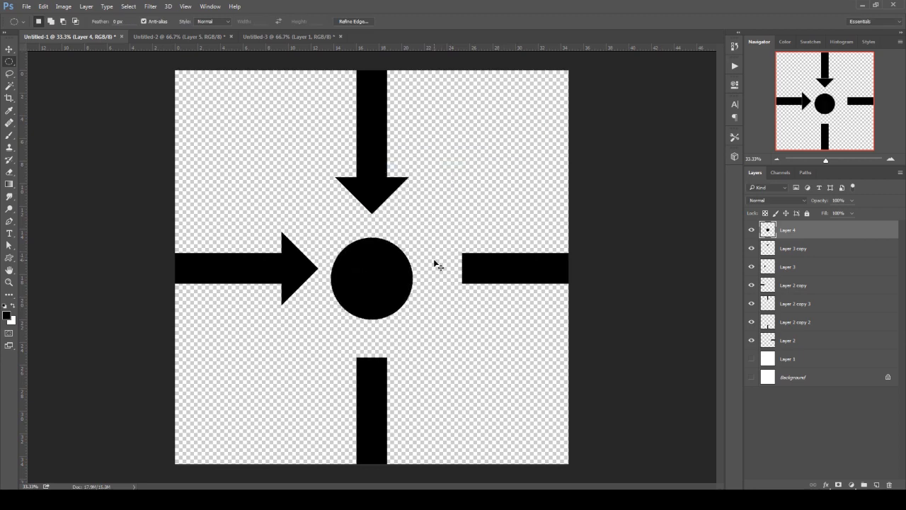
key(v)
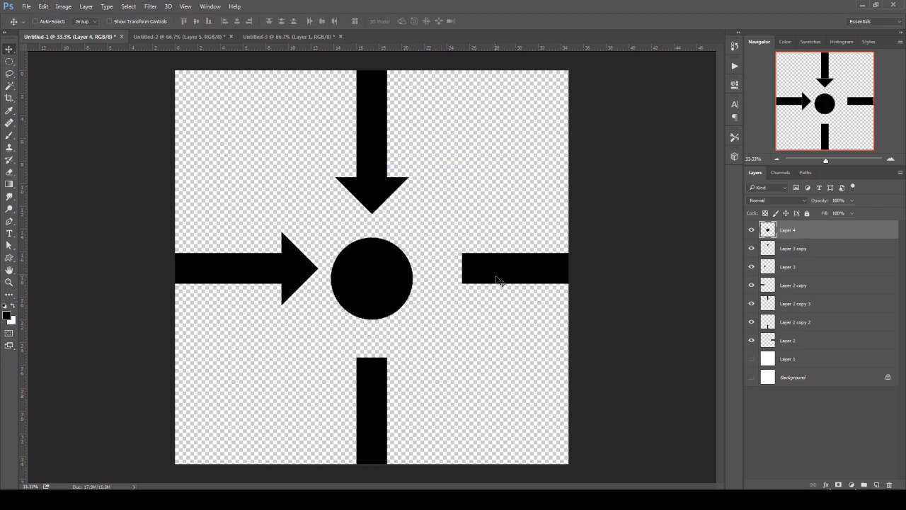
- Define the arrow tile with the central circle as a pattern named Hee
click(43, 6)
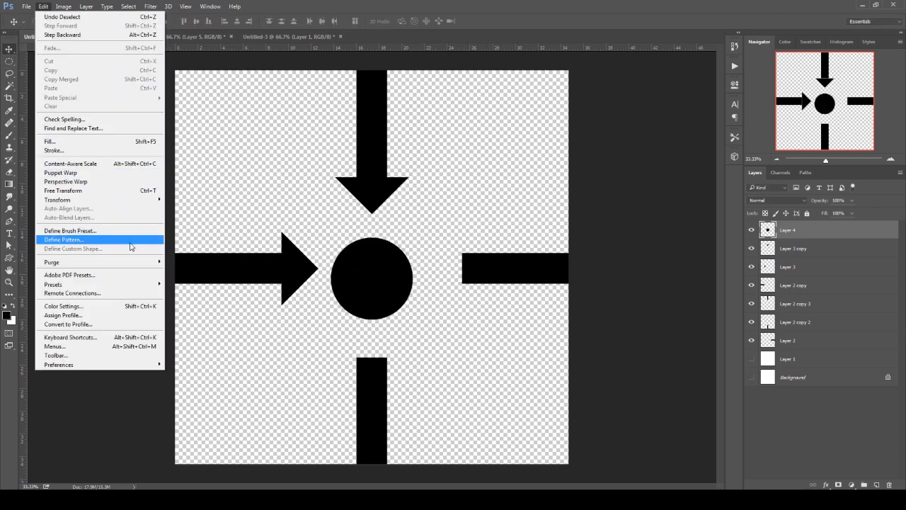
click(67, 239)
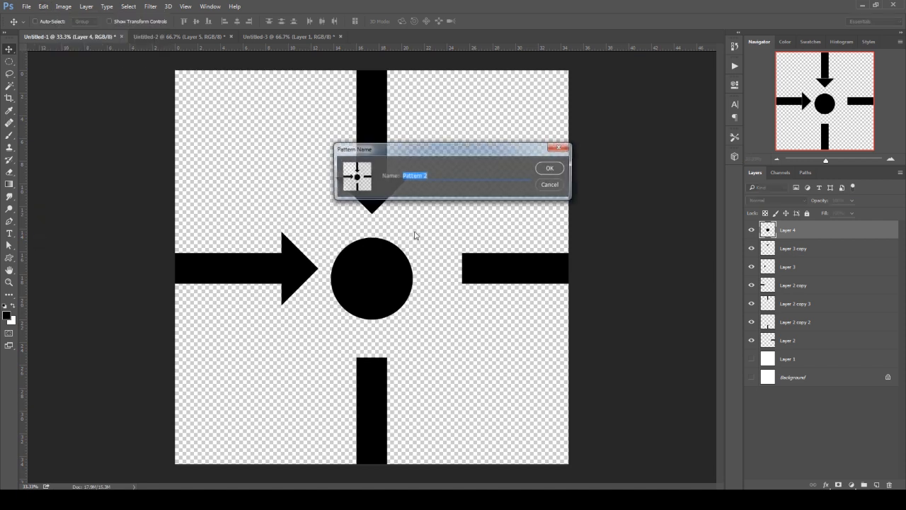
text(Hee)
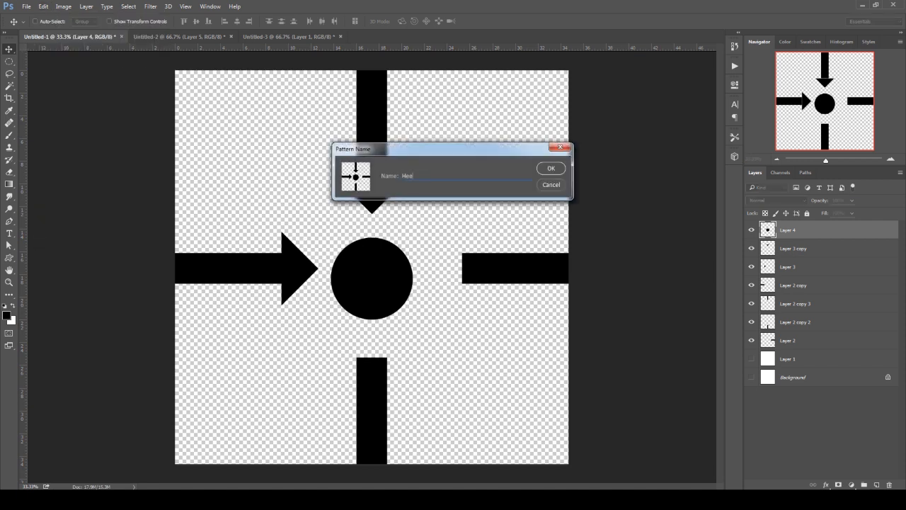
click(556, 170)
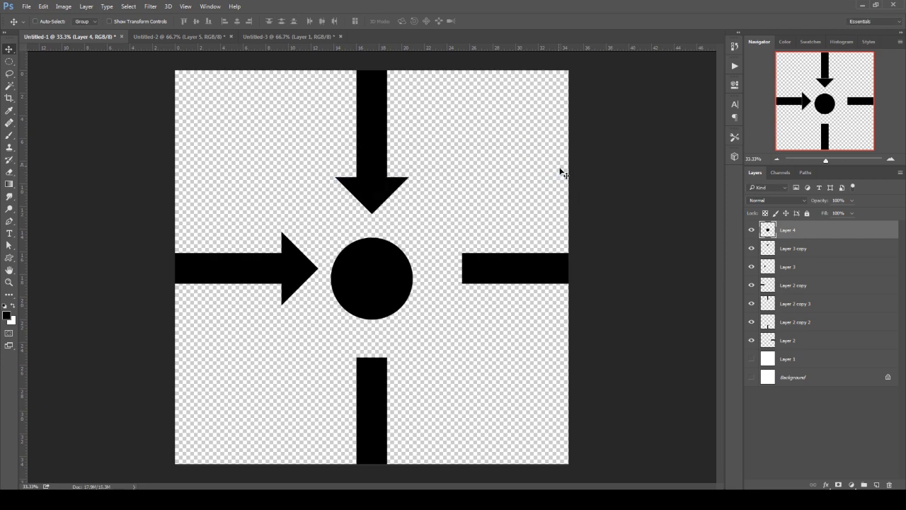
- In Untitled-3, change Layer 1's Pattern Overlay to the new arrow-and-circle pattern and apply the layer style
click(192, 38)
click(287, 37)
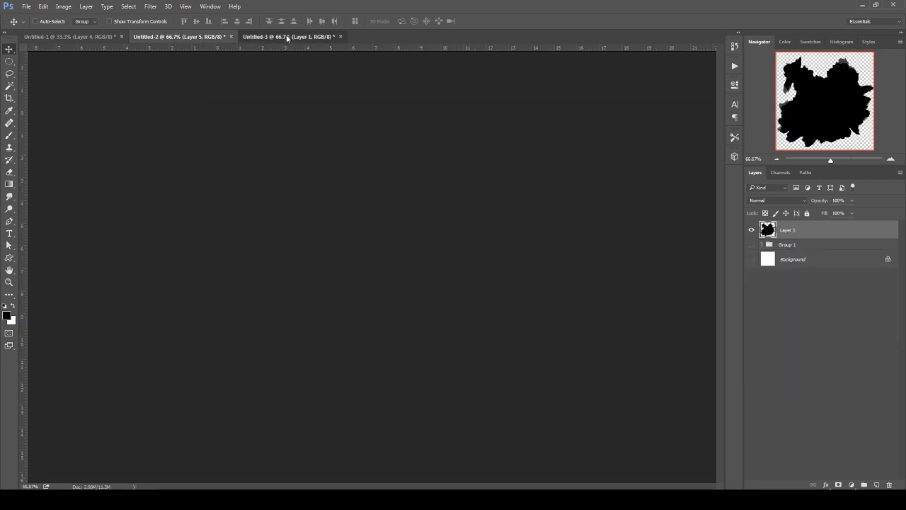
right_click(805, 233)
click(729, 67)
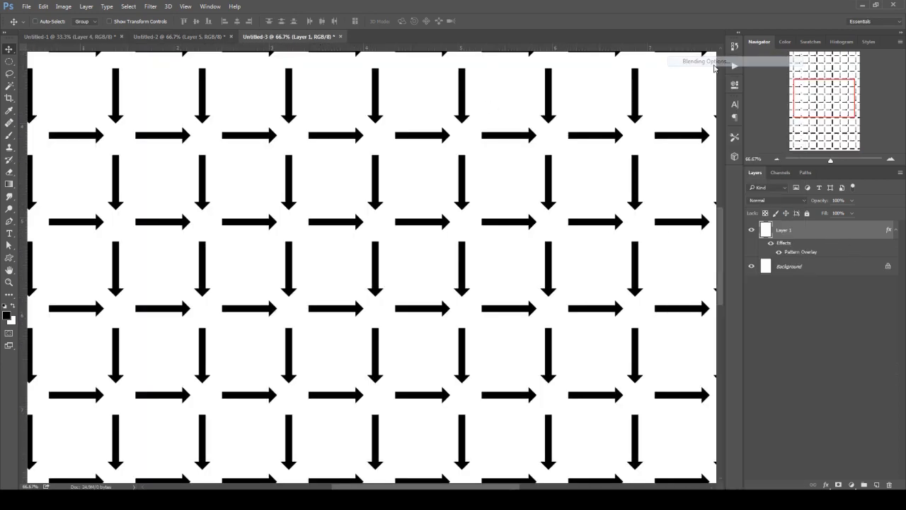
drag(453, 97, 603, 101)
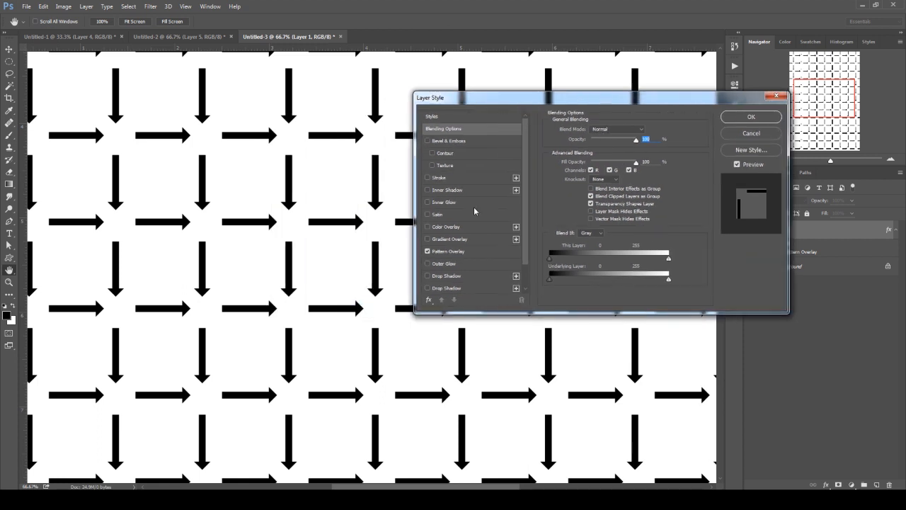
click(454, 253)
click(614, 160)
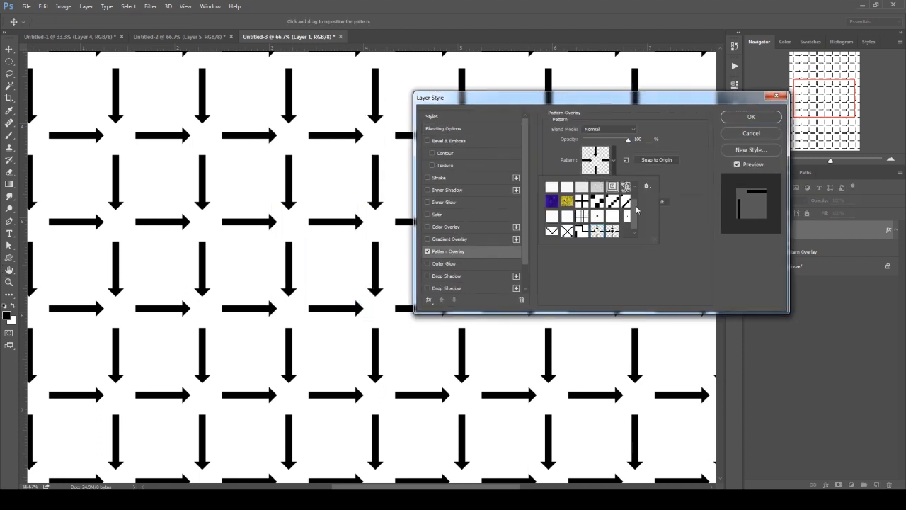
click(596, 229)
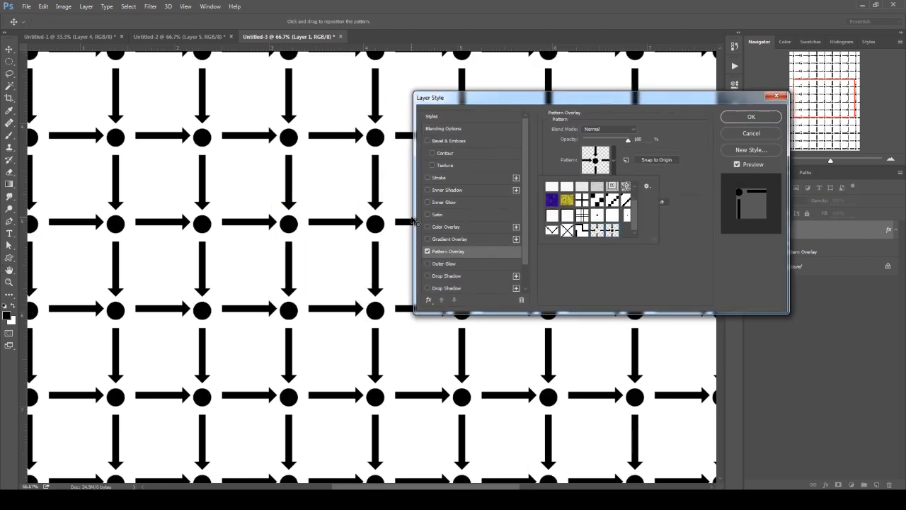
click(768, 119)
- Examine how the arrow-and-circle pattern repeats over the whole page and up close, marking one tile with a rectangular selection
key(ctrl+minus)
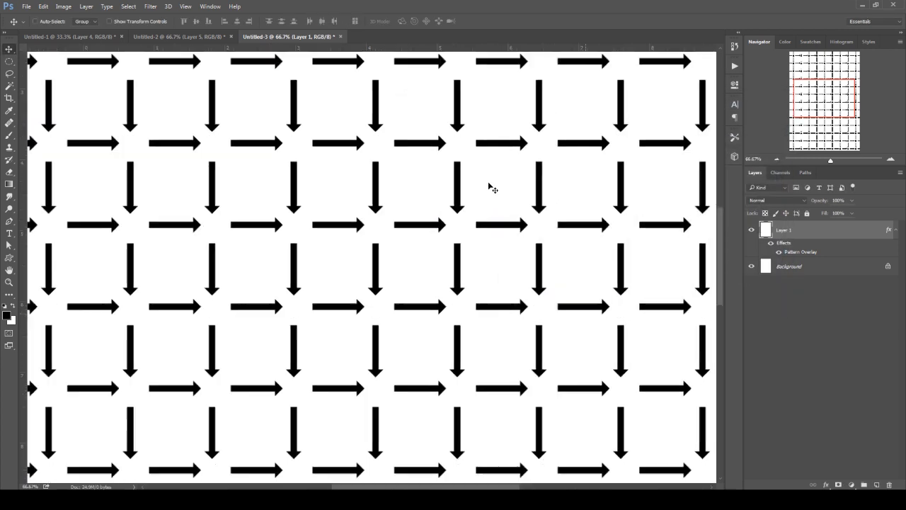
key(ctrl+minus)
key(ctrl+minus)
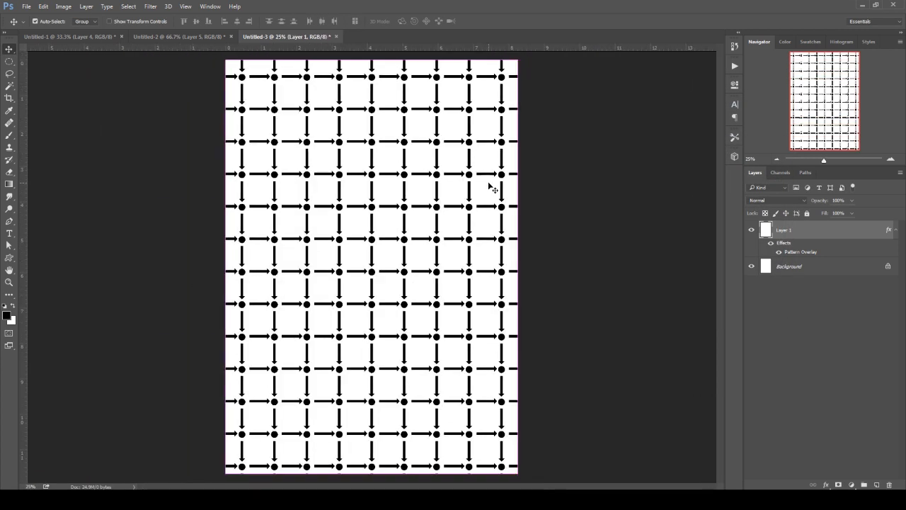
key(ctrl+plus)
key(ctrl+plus)
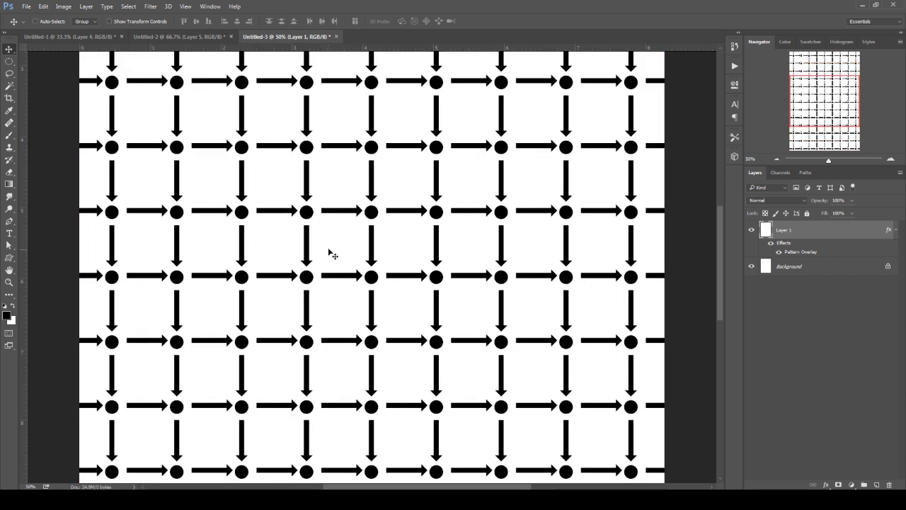
click(10, 61)
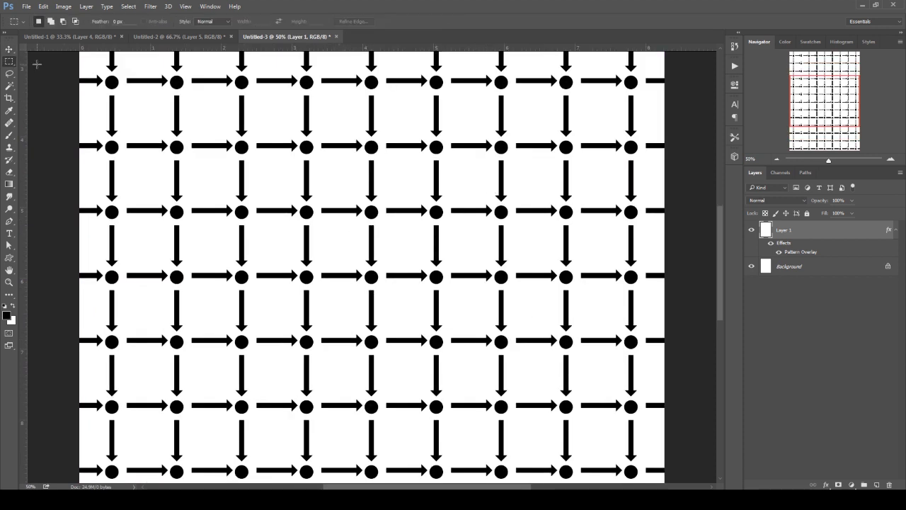
drag(403, 180, 473, 244)
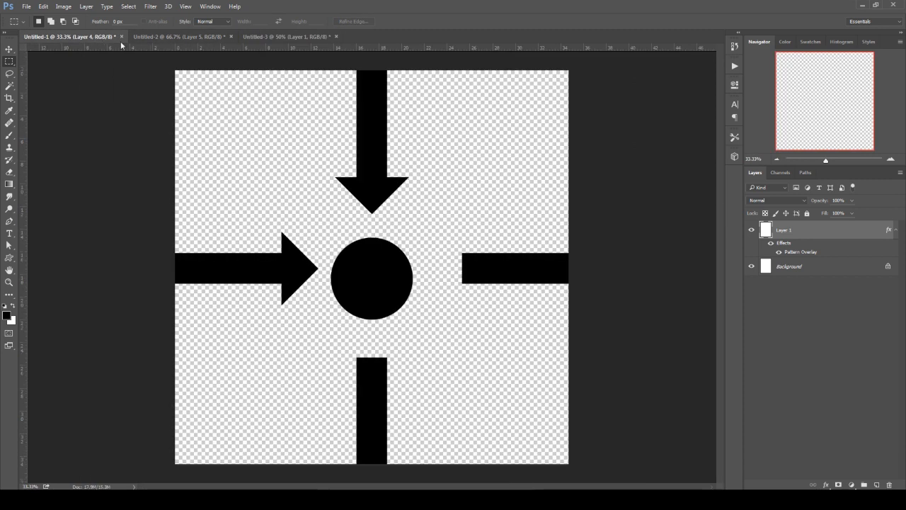
- In Untitled-1, add a new layer and fill a small square in the canvas's upper-left corner with black, then deselect it
click(69, 36)
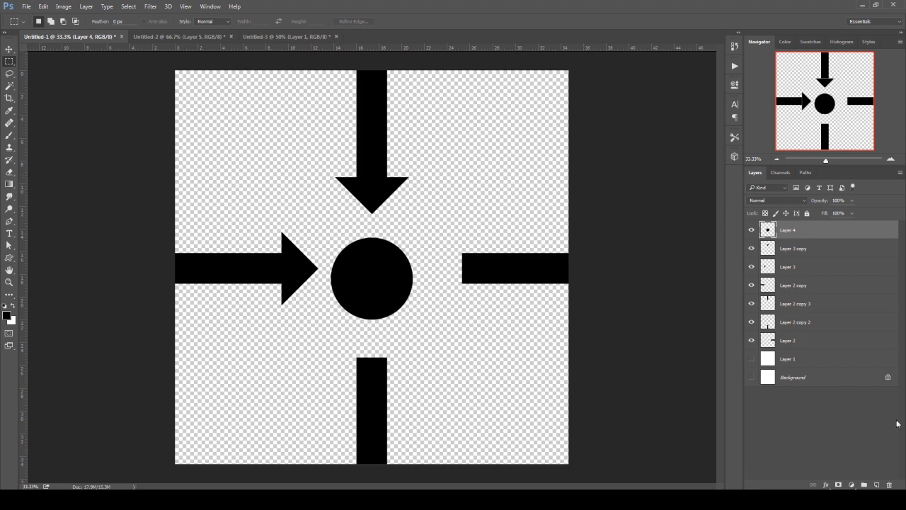
click(878, 484)
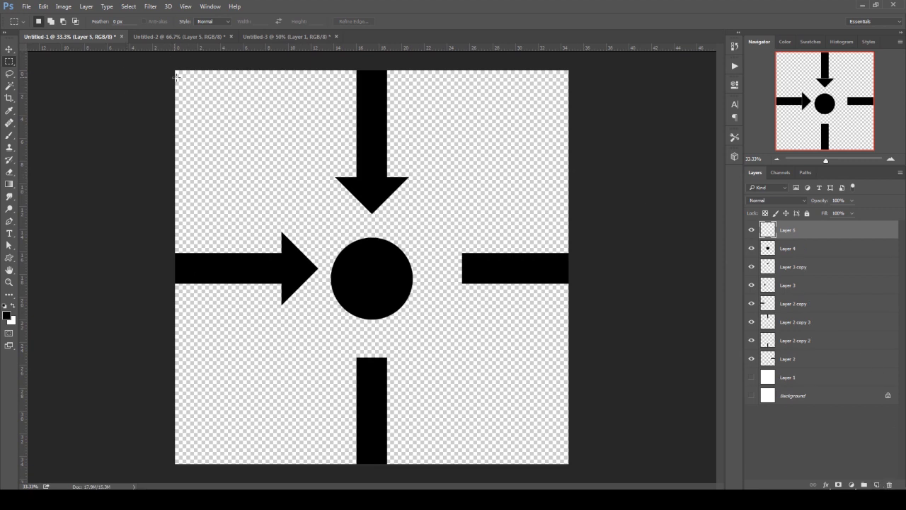
drag(174, 69, 212, 107)
click(213, 95)
drag(271, 147, 342, 211)
drag(291, 157, 238, 97)
key(ctrl+d)
drag(225, 103, 202, 96)
right_click(209, 99)
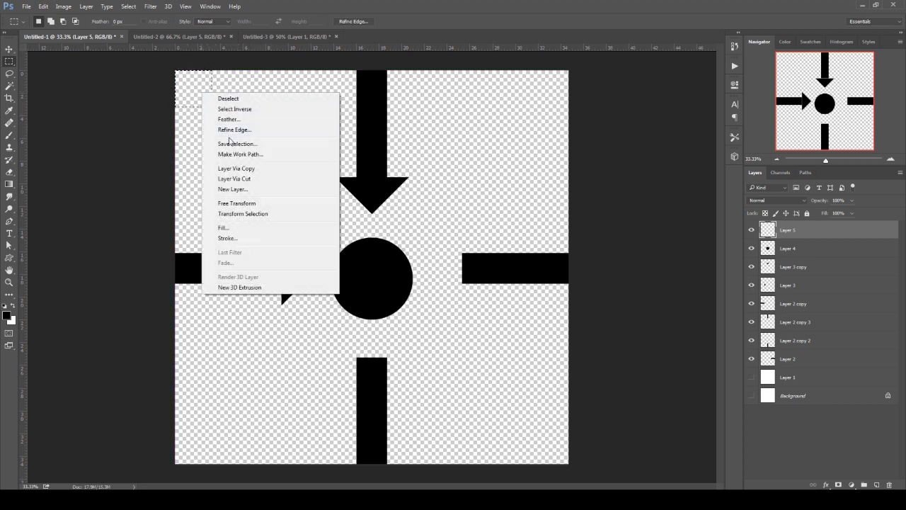
click(234, 233)
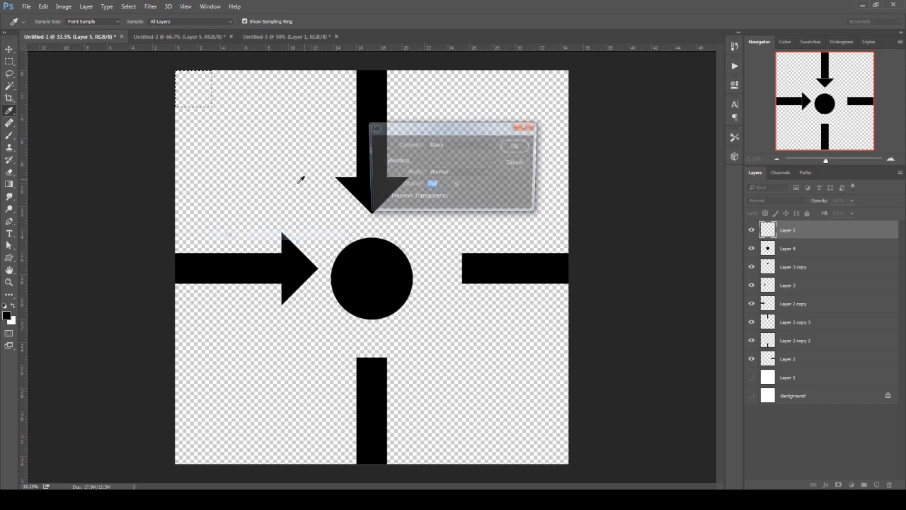
click(509, 149)
click(254, 124)
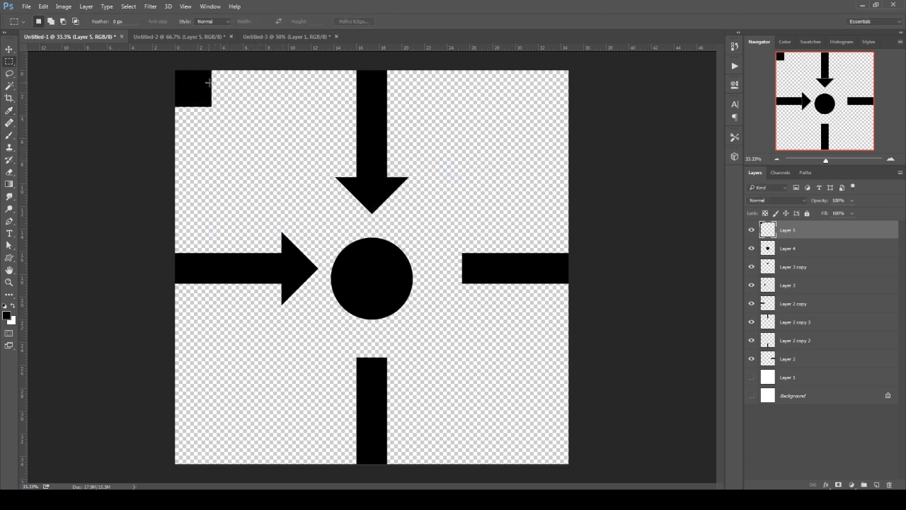
- Delete an elliptical area from the black corner square to leave a concave rounded corner, then check it by toggling the layer's visibility
right_click(10, 62)
click(50, 67)
mouse_move(234, 128)
mouse_down()
mouse_move(286, 162)
mouse_move(229, 124)
mouse_up()
key(Delete)
key(ctrl+d)
key(v)
click(751, 230)
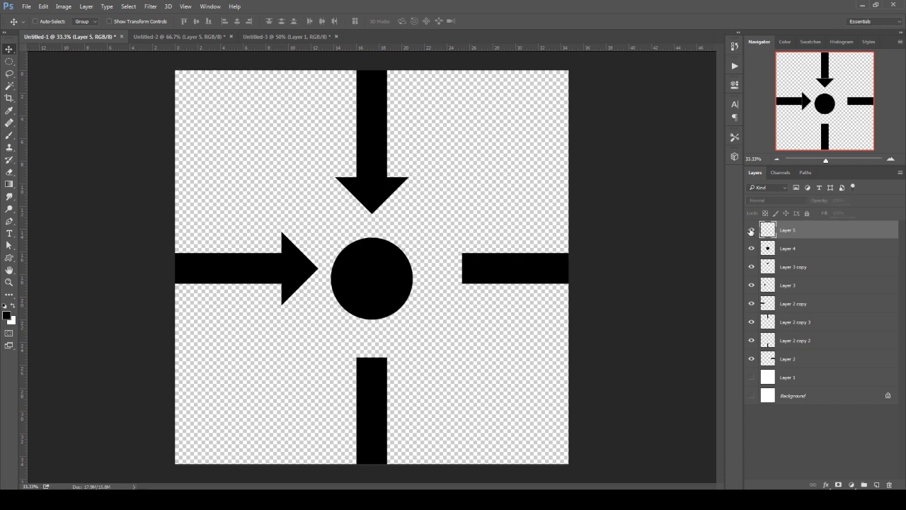
click(750, 230)
- Duplicate the rounded corner piece, flip the copy horizontally and fit it into the canvas's upper-right corner
drag(243, 105, 531, 102)
key(ctrl+t)
right_click(491, 85)
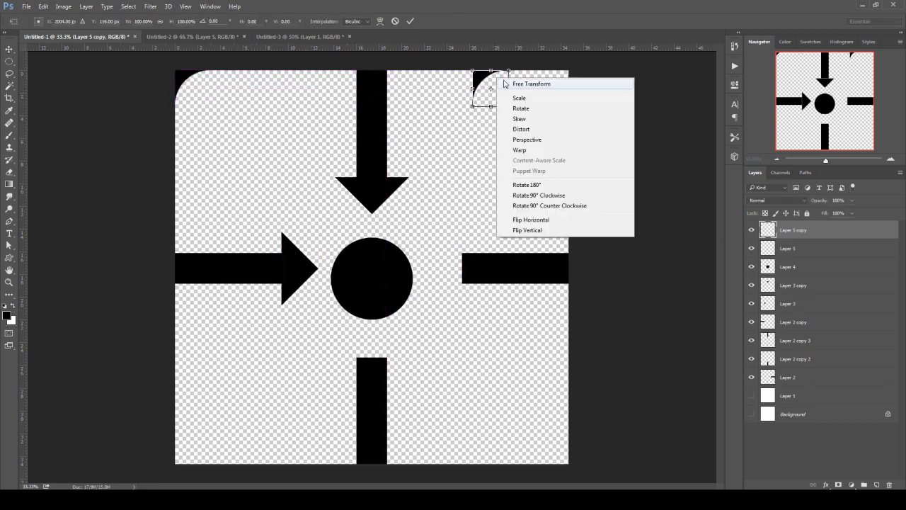
click(535, 221)
drag(502, 82, 562, 81)
key(Return)
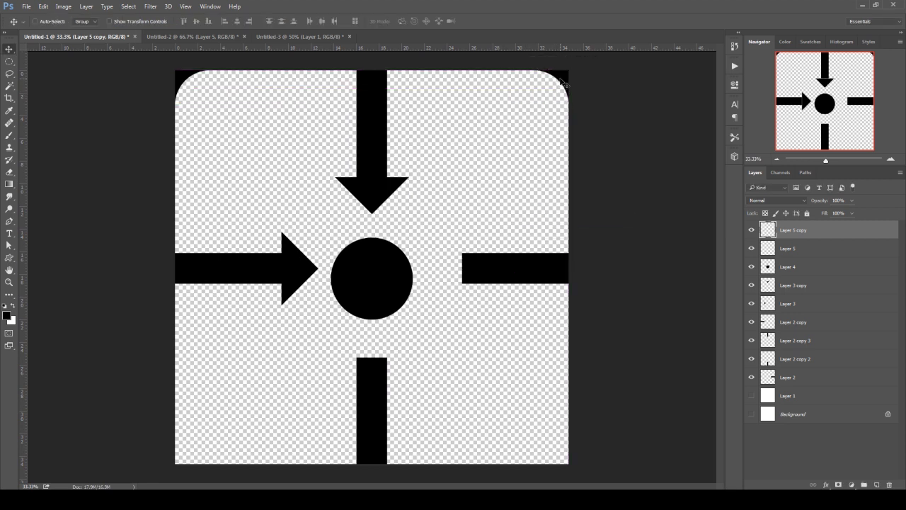
- Duplicate both upper corner pieces to the canvas's bottom edge and flip the copies vertically
shift+click(789, 248)
drag(495, 100, 510, 440)
key(ctrl+t)
right_click(513, 439)
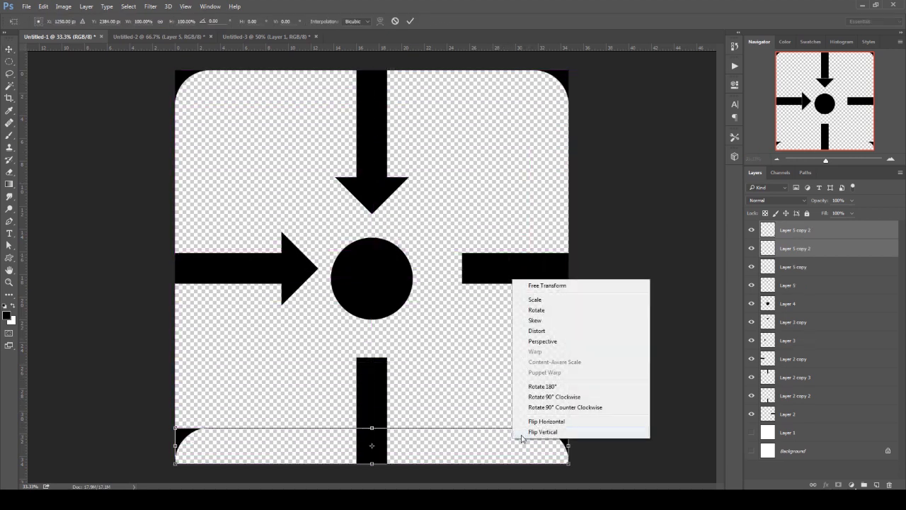
click(542, 432)
key(Return)
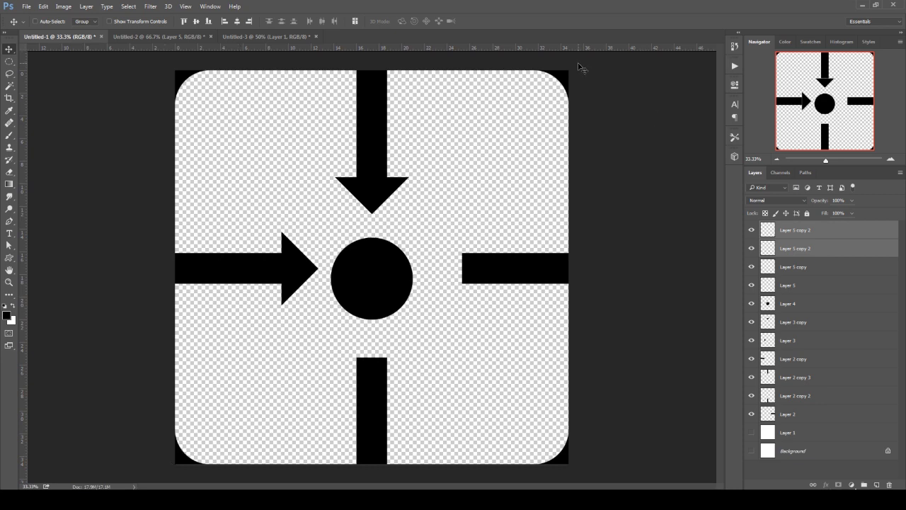
- Define the tile with the four rounded corners as a pattern named Hee 3
click(44, 7)
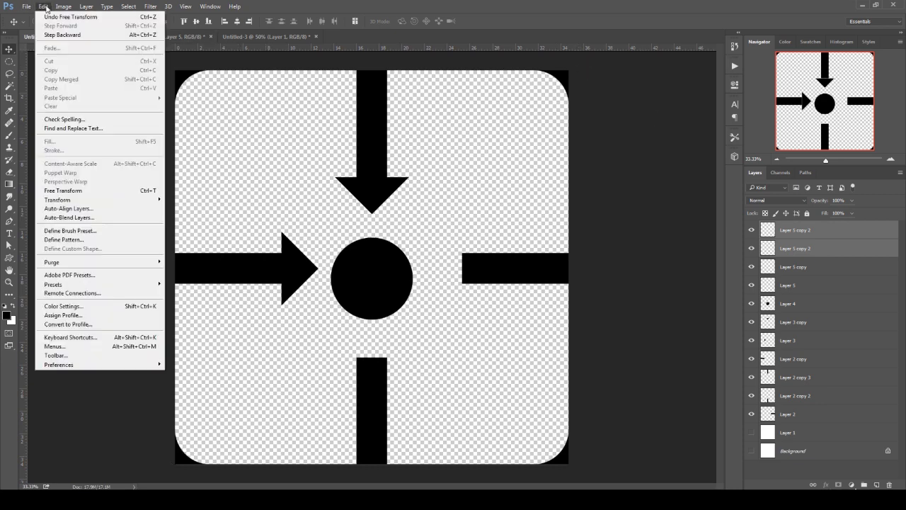
click(99, 240)
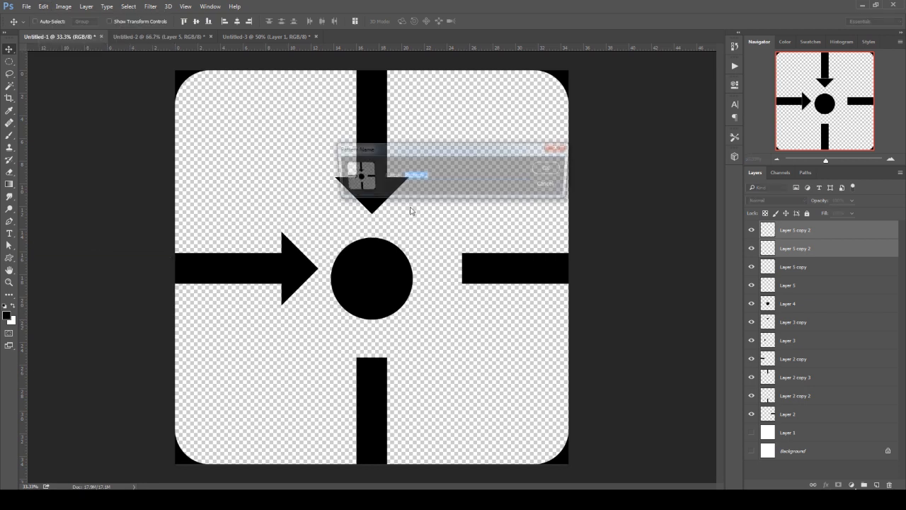
text(Hea 3)
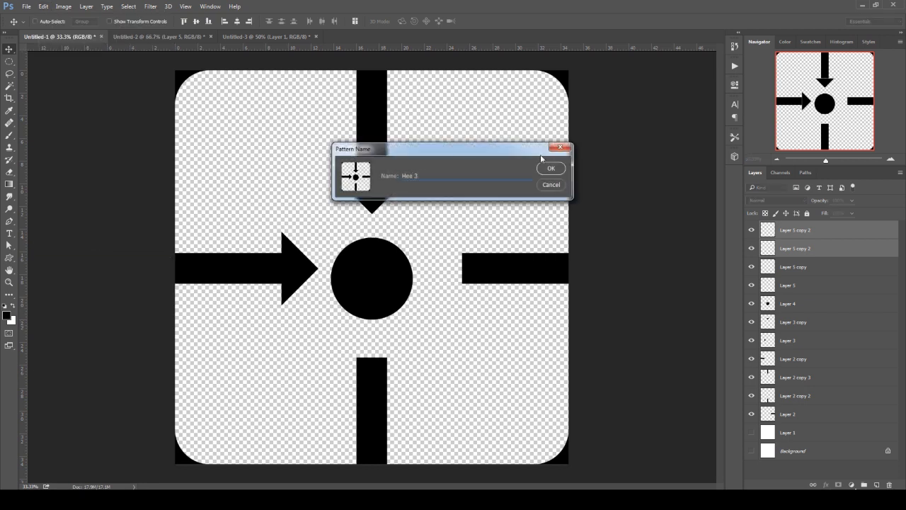
click(550, 169)
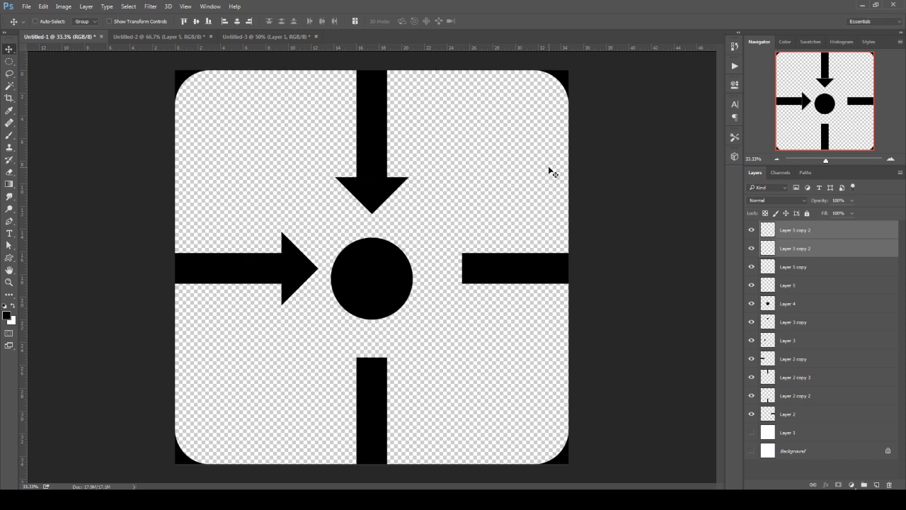
- In the Untitled-3 document, switch Layer 1's Pattern Overlay to the Hee 3 pattern
click(258, 36)
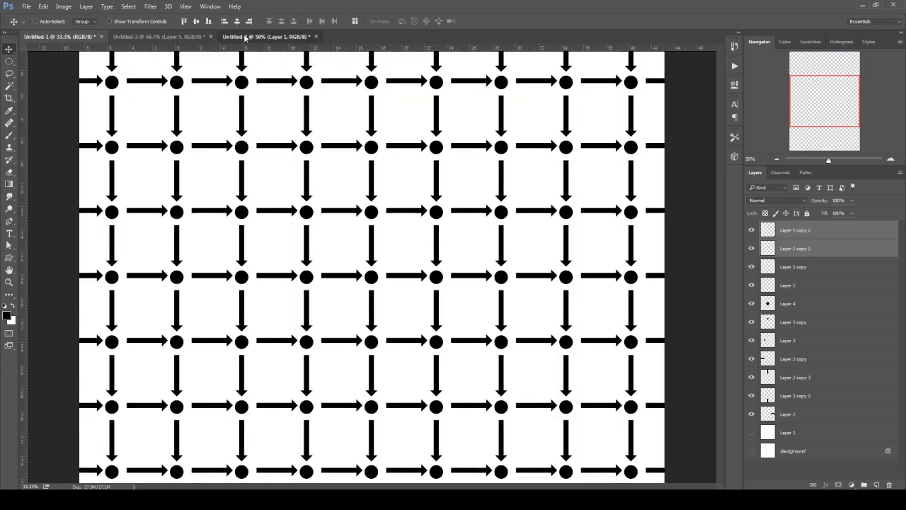
right_click(782, 237)
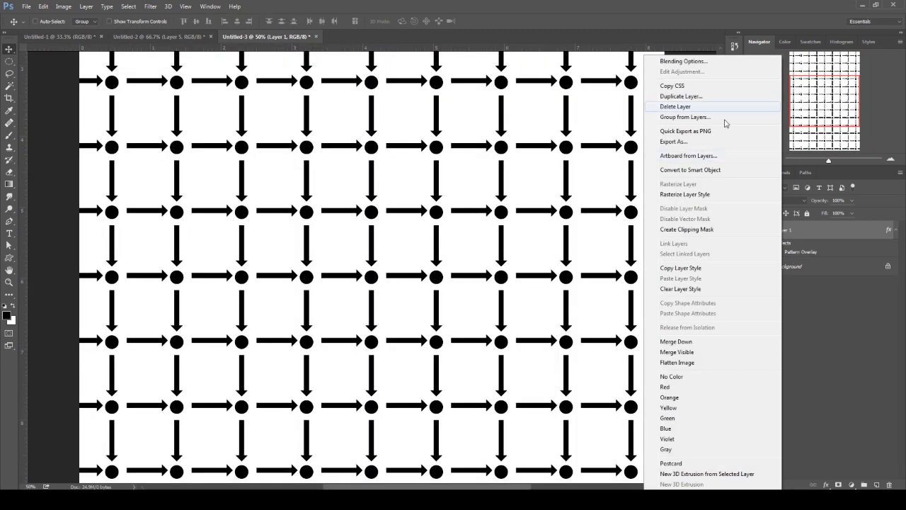
click(693, 63)
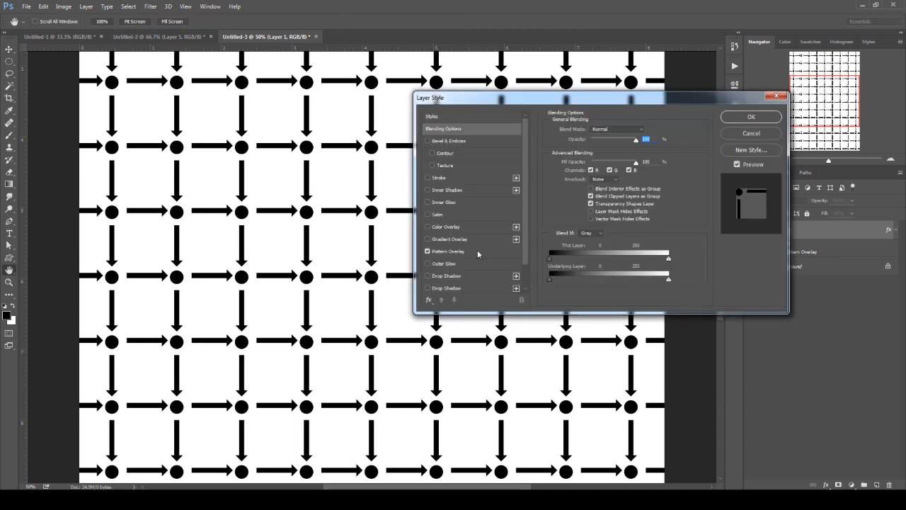
click(453, 251)
click(613, 162)
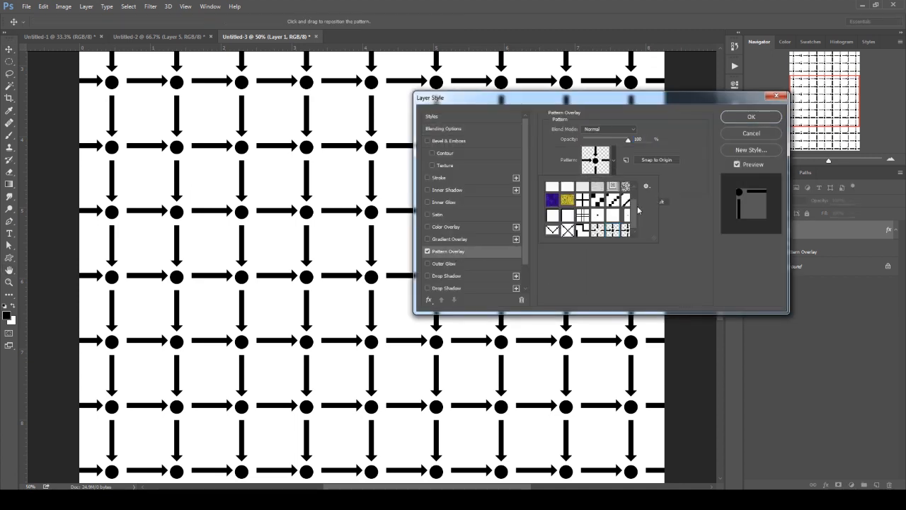
drag(637, 207, 653, 249)
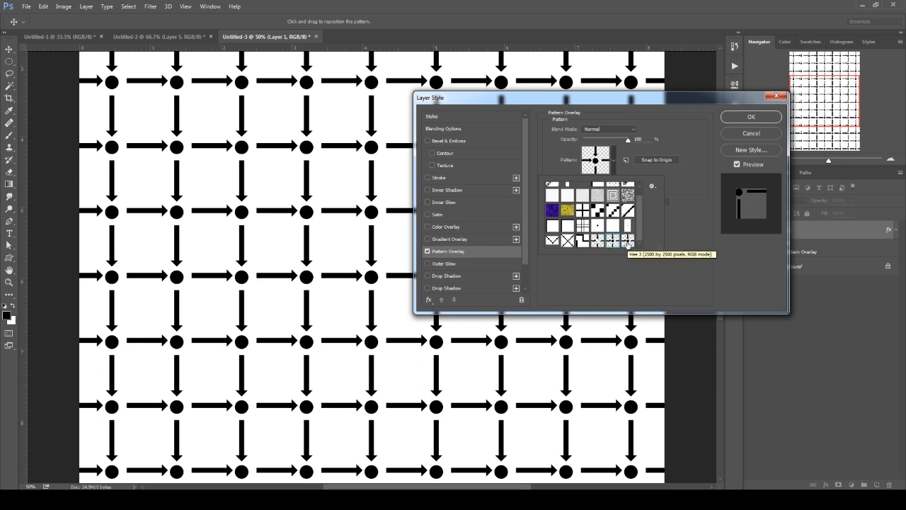
click(628, 243)
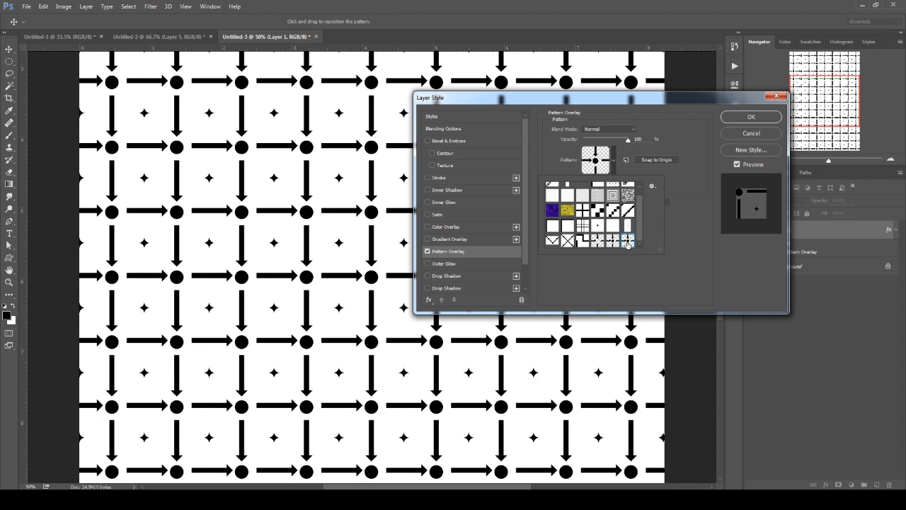
click(750, 117)
click(751, 117)
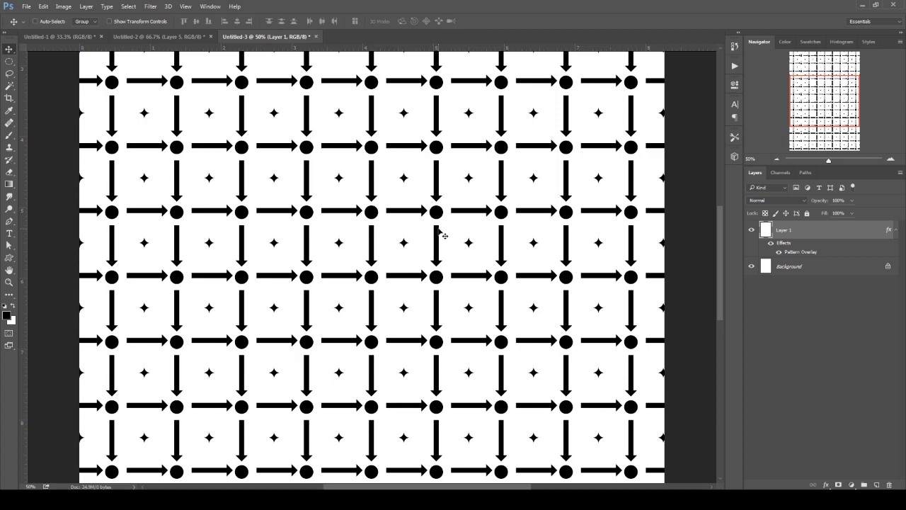
- Examine how the Hee 3 pattern repeats across the page at different magnifications
key(ctrl+minus)
key(ctrl+minus)
key(ctrl+plus)
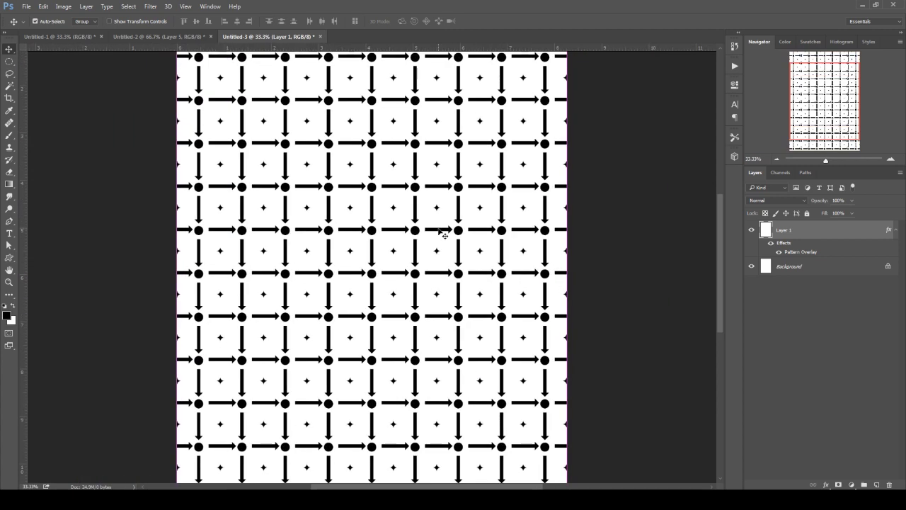
key(ctrl+plus)
key(ctrl+plus)
key(ctrl+minus)
key(ctrl+minus)
key(ctrl+minus)
key(ctrl+plus)
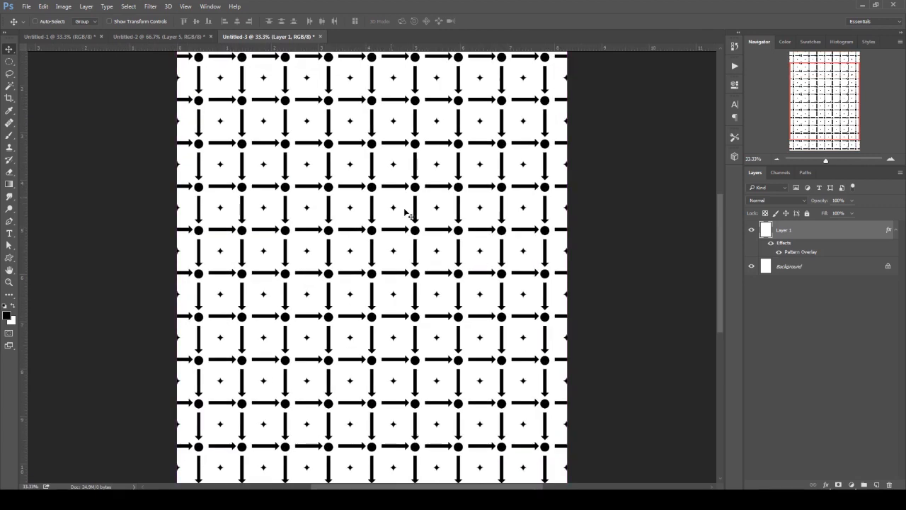
- In the Untitled-1 document, group all layers from Layer 2 up to the topmost corner layer and hide the group
click(97, 39)
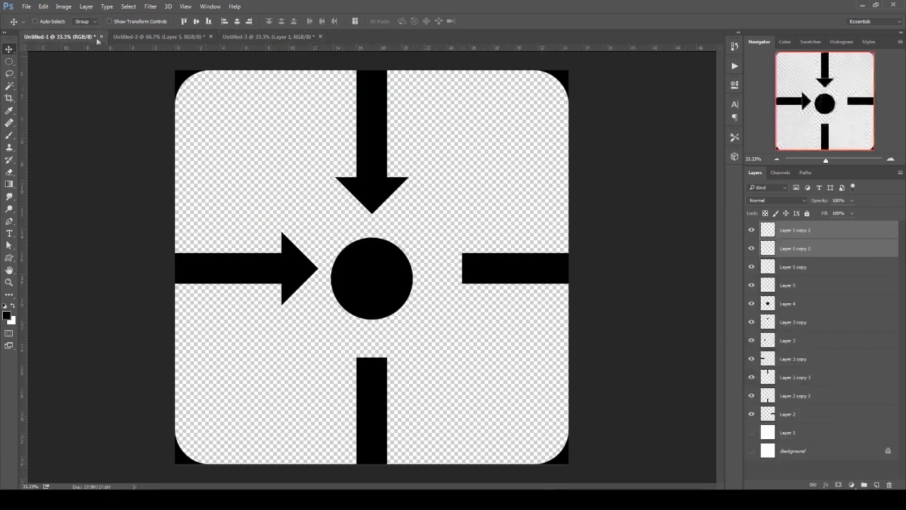
click(798, 417)
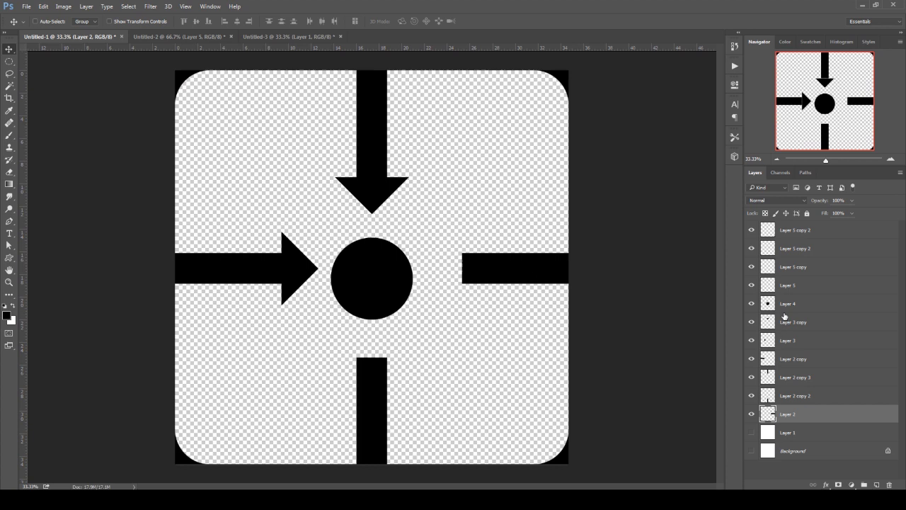
shift+click(790, 236)
key(ctrl+g)
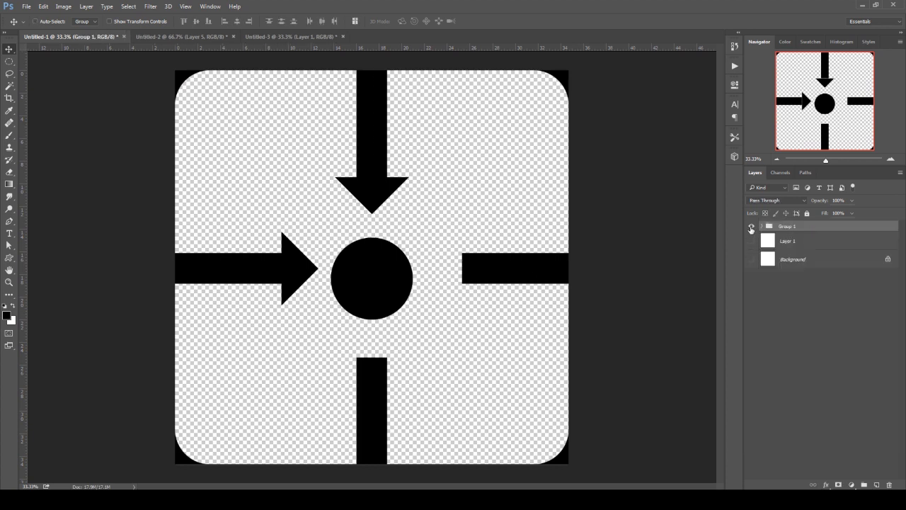
click(751, 227)
- Add a new empty layer above the hidden group and set up a guide layout of 2 columns and 2 rows
click(877, 485)
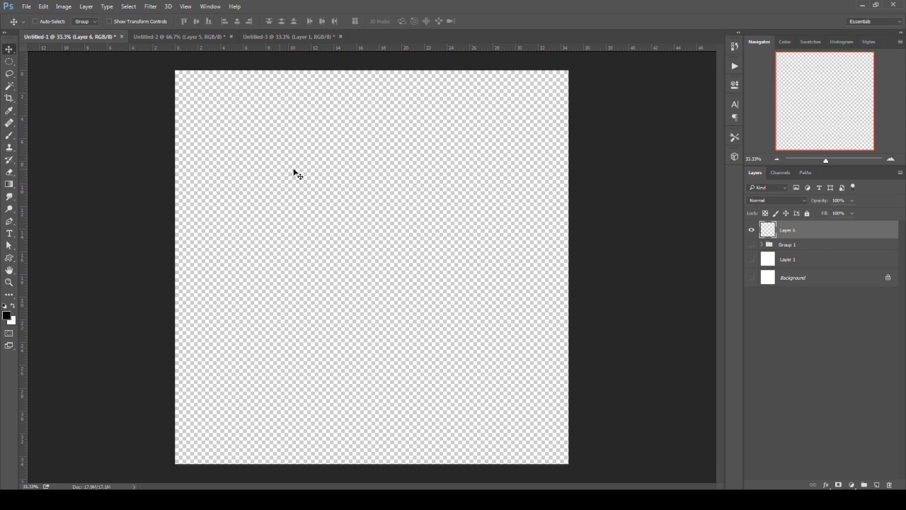
click(9, 62)
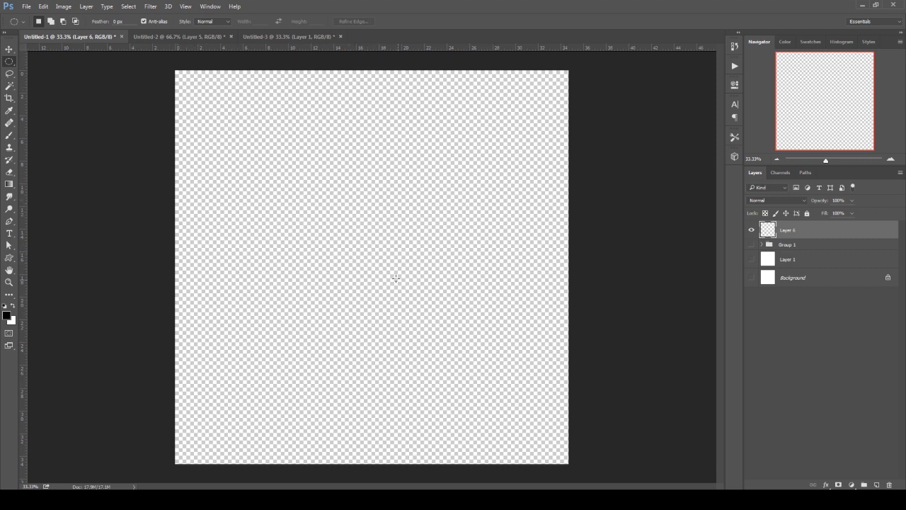
click(184, 7)
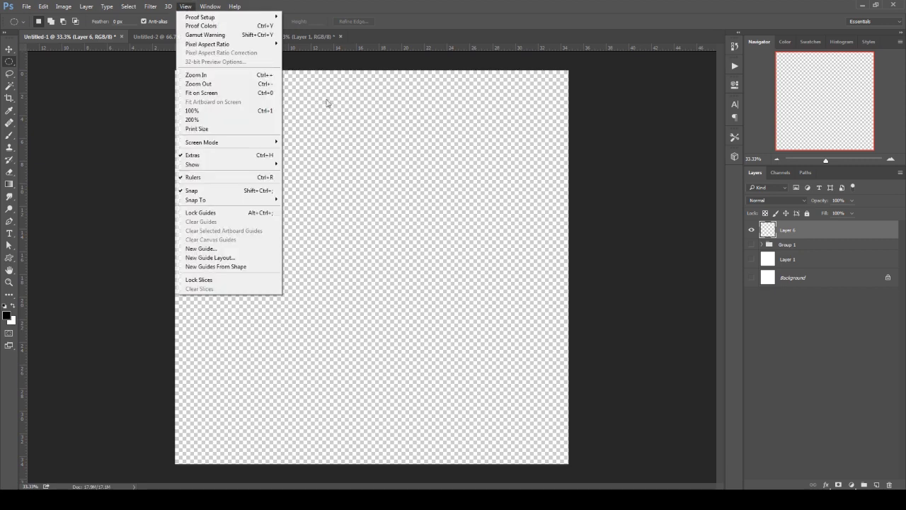
click(213, 258)
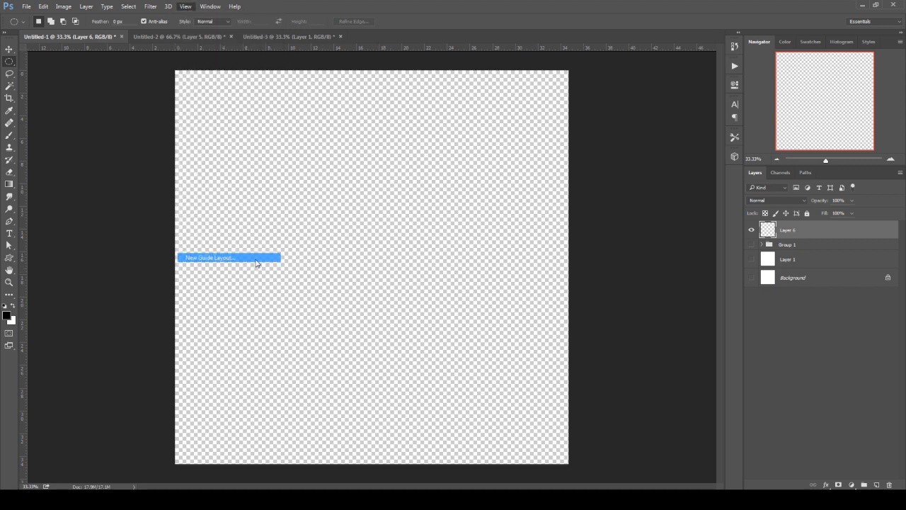
double_click(484, 221)
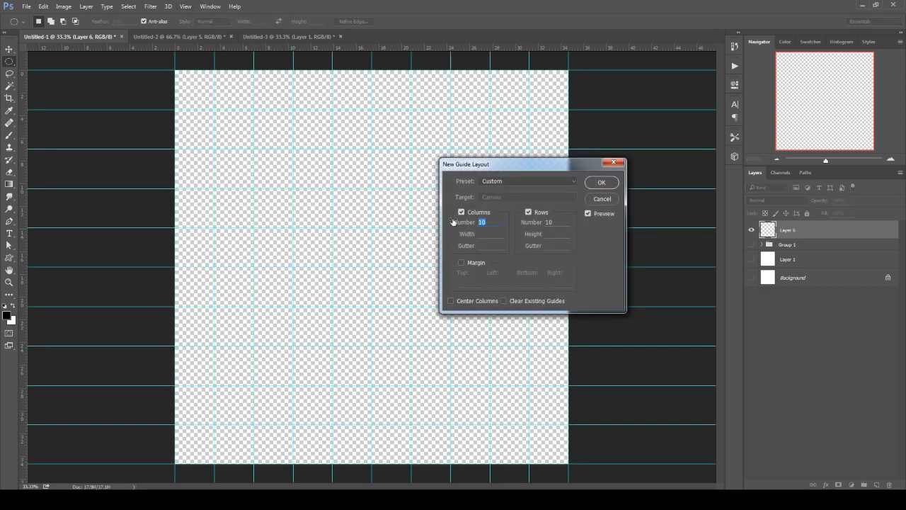
text(2)
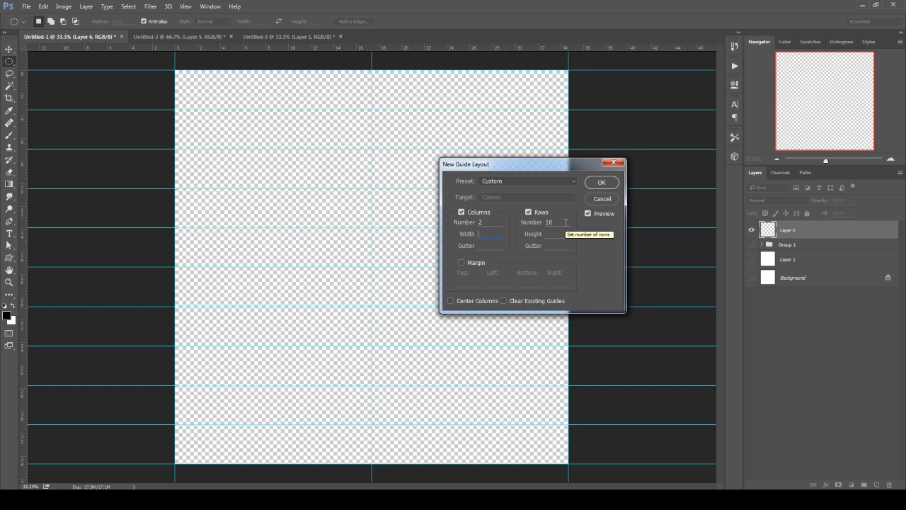
drag(565, 222, 501, 220)
text(2)
drag(505, 168, 456, 176)
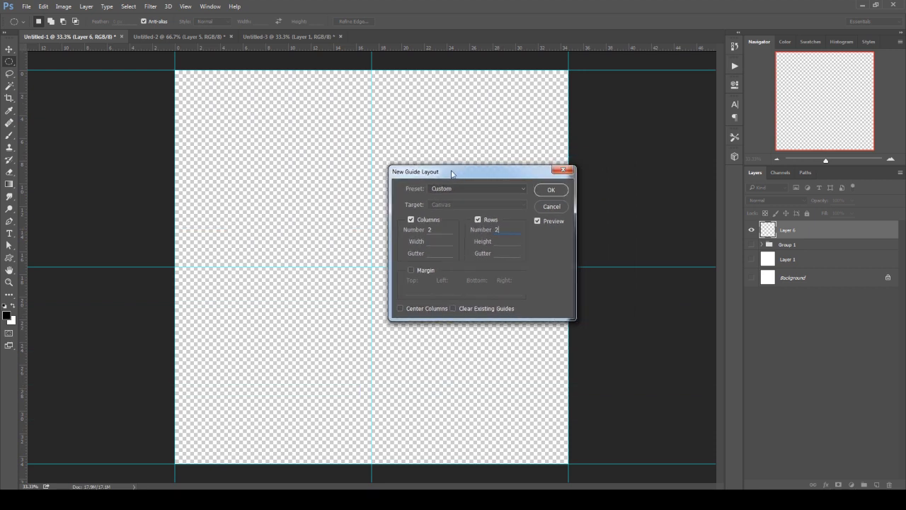
- Apply the guide layout with 2 columns and 2 rows and preview the canvas against white Layer 1
click(552, 191)
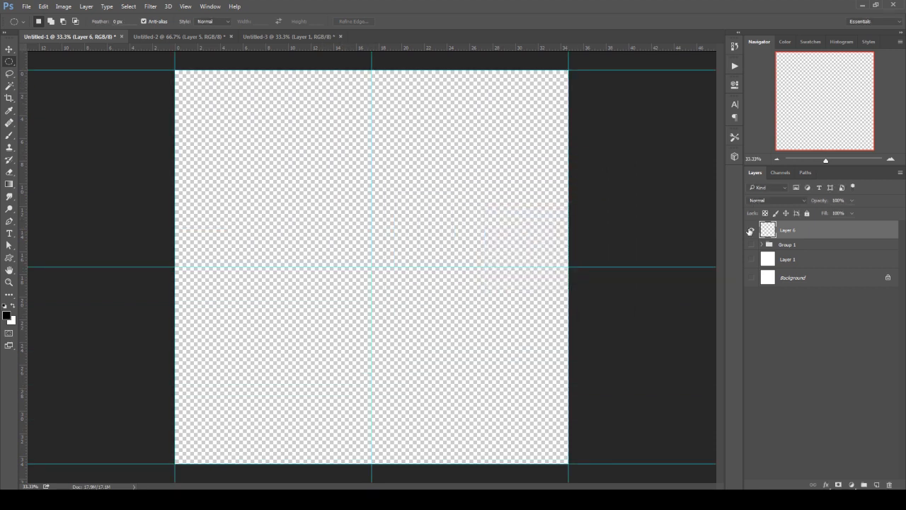
click(751, 260)
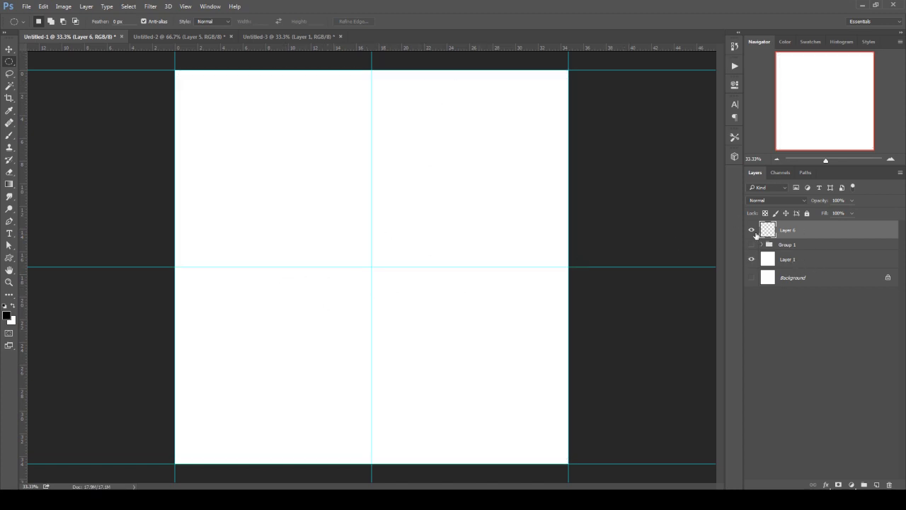
click(752, 259)
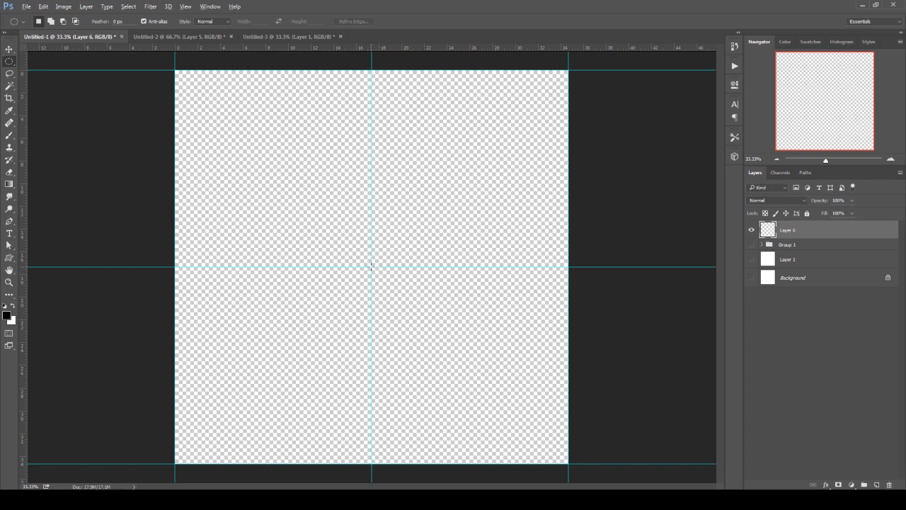
- Draw a circular selection centred on the guide intersection, fill it with black on Layer 6, and deselect it
drag(370, 266, 527, 350)
right_click(382, 251)
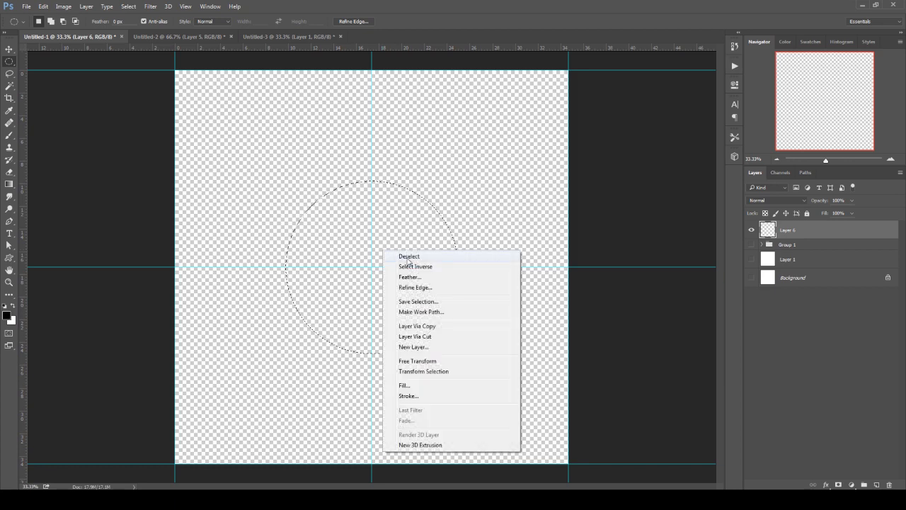
click(409, 386)
click(516, 146)
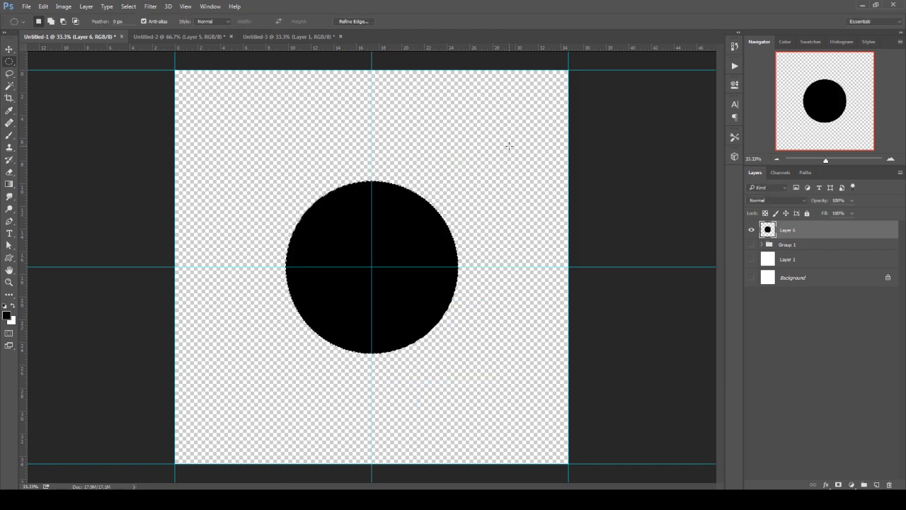
key(v)
mouse_move(412, 229)
mouse_down()
mouse_move(417, 235)
mouse_move(423, 216)
mouse_move(406, 223)
mouse_move(415, 242)
mouse_up()
key(ctrl+t)
key(Return)
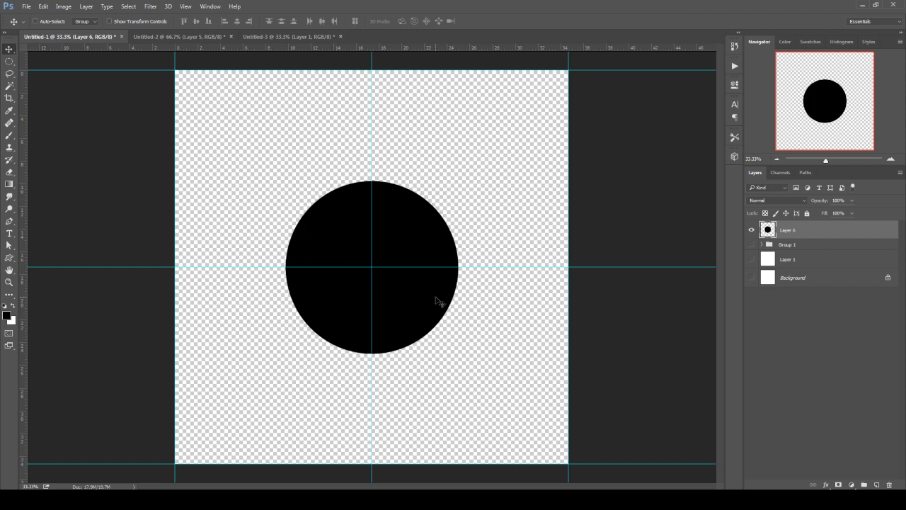
- On a new layer, fill a narrow vertical bar with black from the circle's lower edge to the canvas bottom, centred on the vertical guide
click(877, 485)
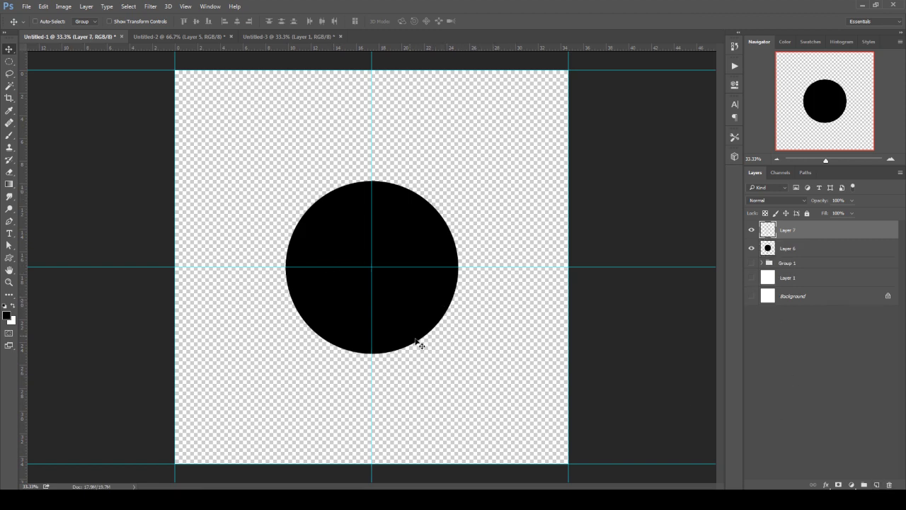
key(m)
drag(364, 346, 371, 464)
right_click(9, 62)
click(32, 61)
right_click(355, 394)
click(377, 327)
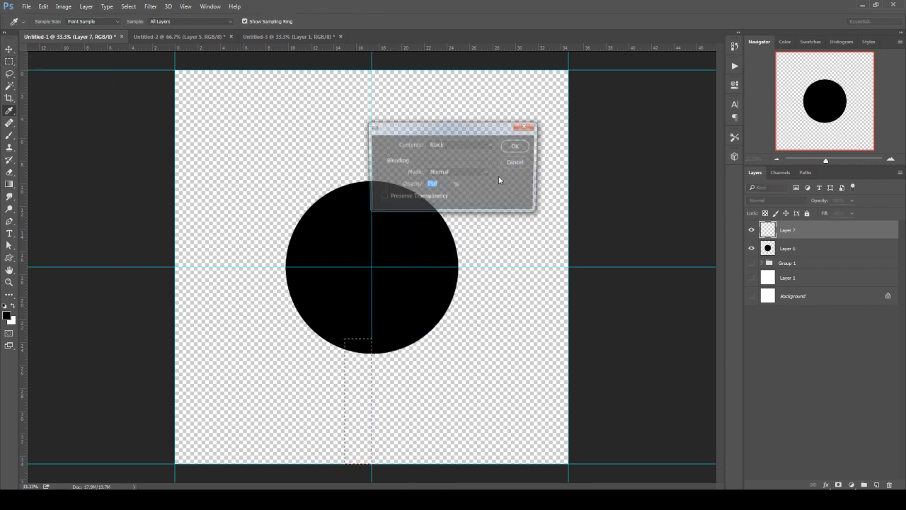
key(Return)
key(v)
key(ctrl+d)
- Duplicate the vertical bar, rotate the copy 90°, and stretch it along the canvas's bottom edge to the lower-left corner
alt+drag(371, 366, 333, 384)
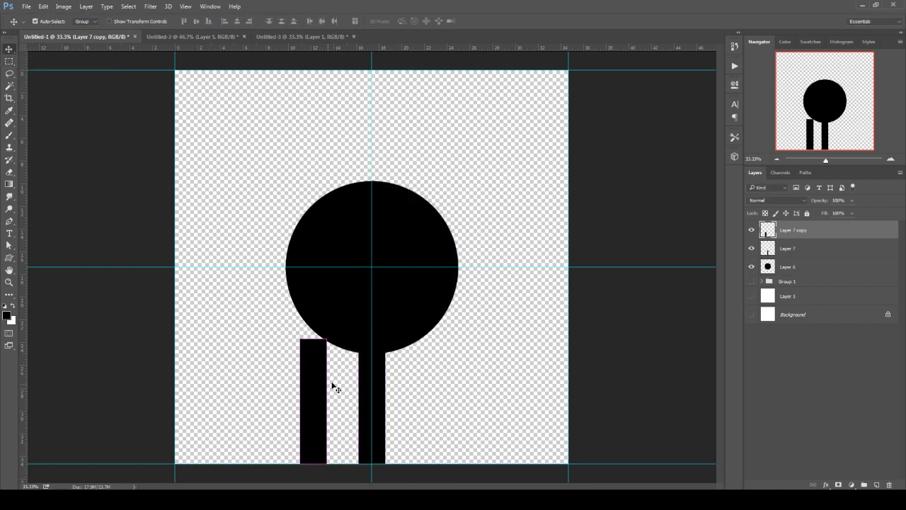
key(ctrl+t)
right_click(326, 202)
click(354, 335)
drag(341, 424, 342, 484)
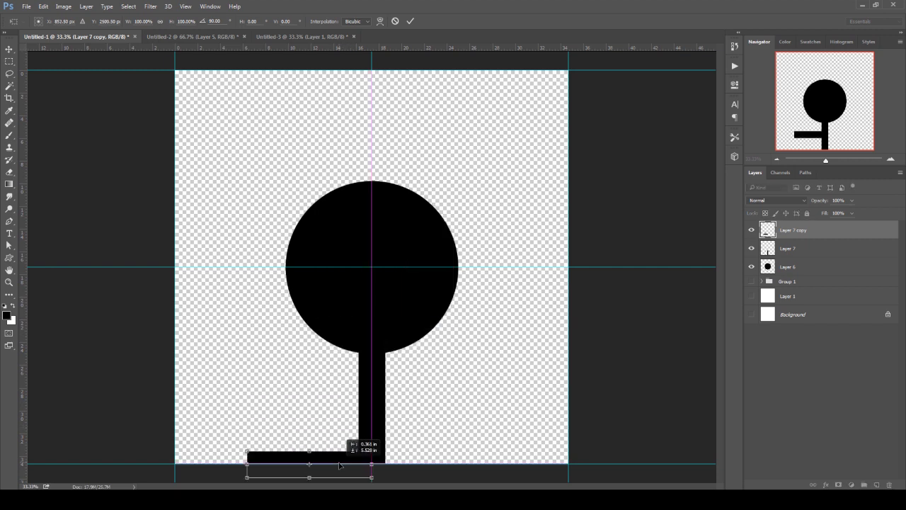
drag(247, 468, 175, 470)
key(Return)
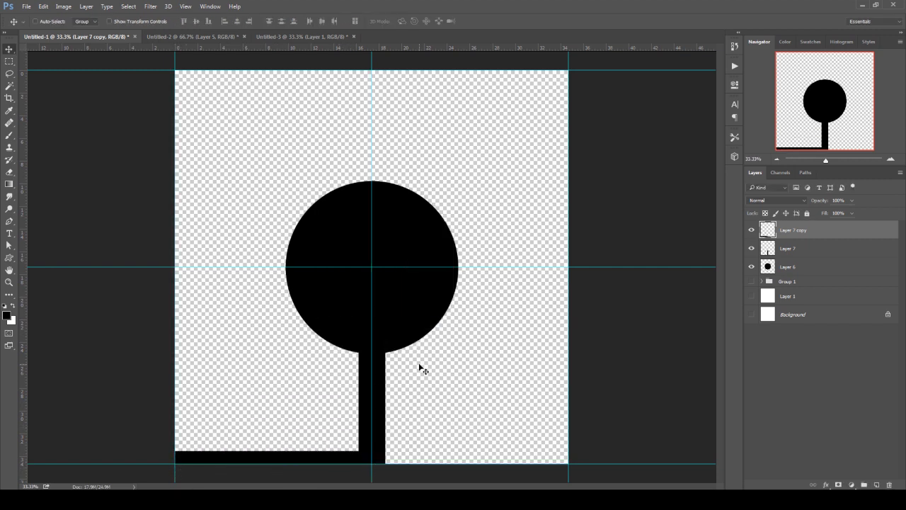
- Merge the vertical and horizontal bar layers into one layer
shift+click(776, 252)
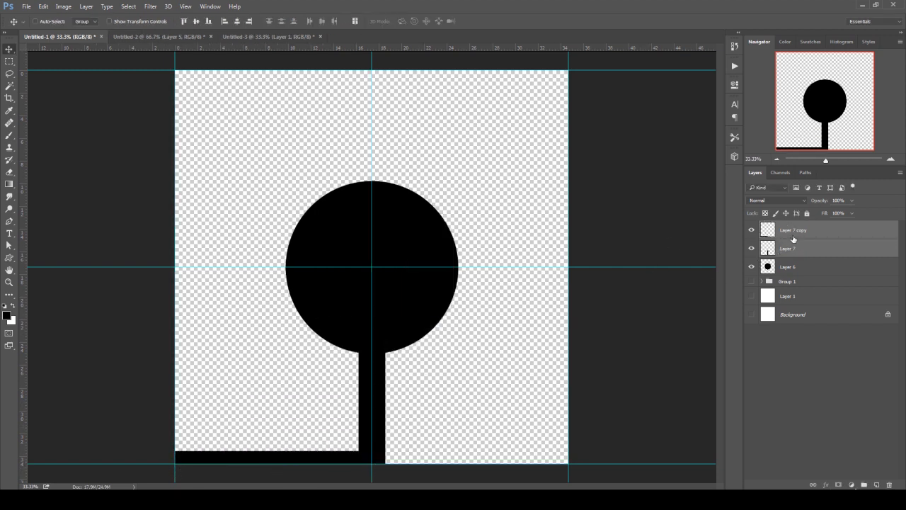
key(ctrl)
key(ctrl+e)
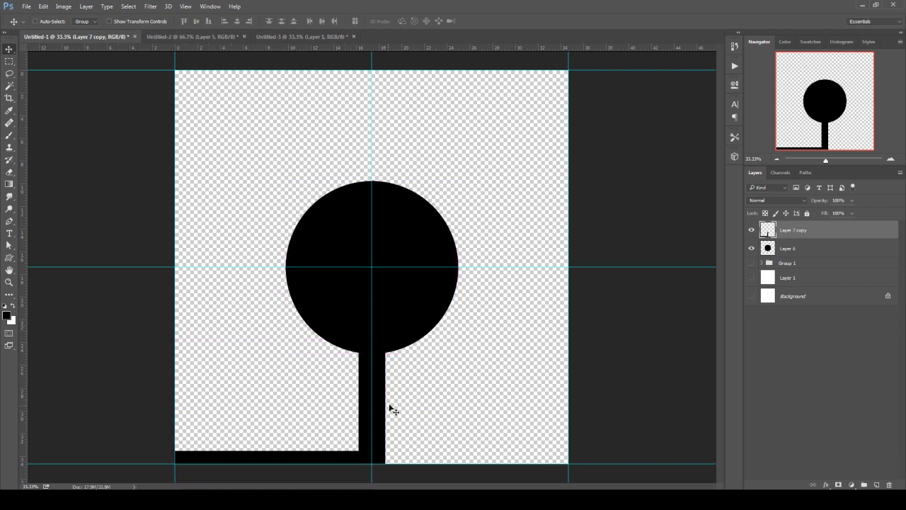
- Duplicate the merged bars, rotate the copy 180°, and place it above the circle along the canvas's top edge to the upper-right corner
drag(350, 415, 357, 171)
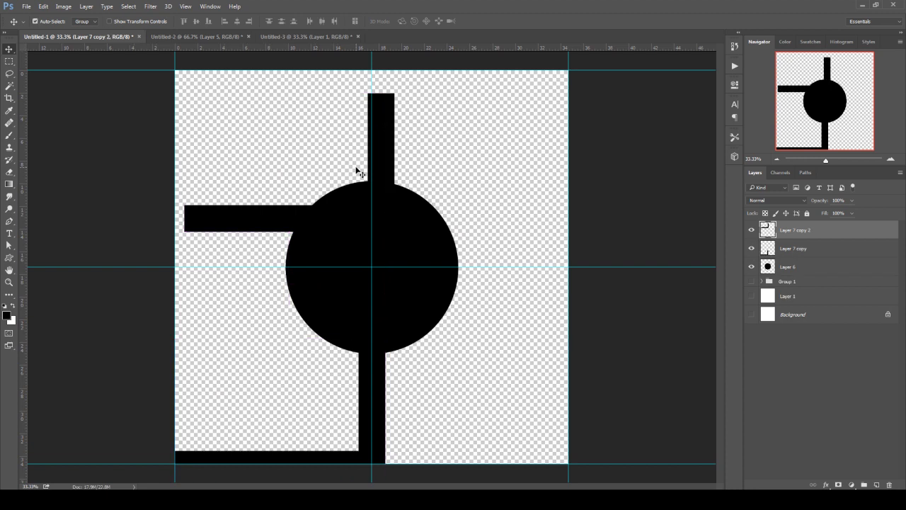
key(ctrl+t)
right_click(356, 169)
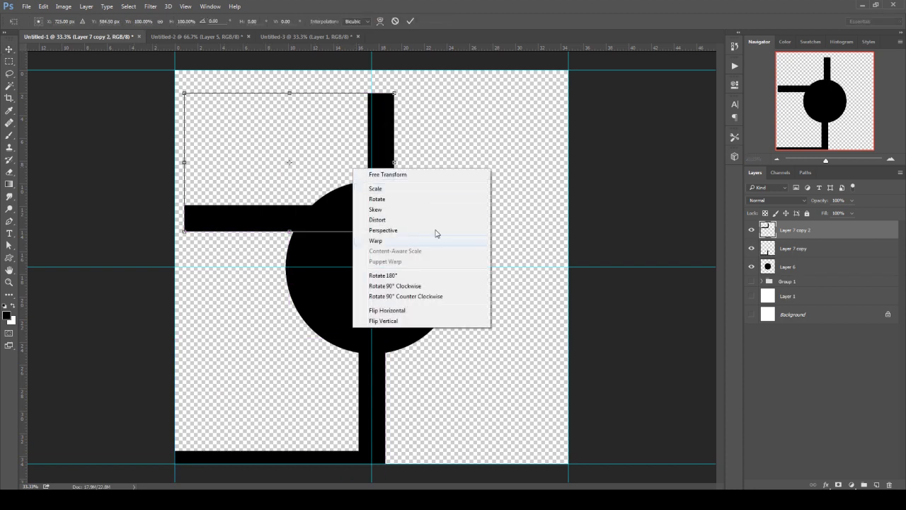
click(407, 276)
drag(320, 115, 487, 80)
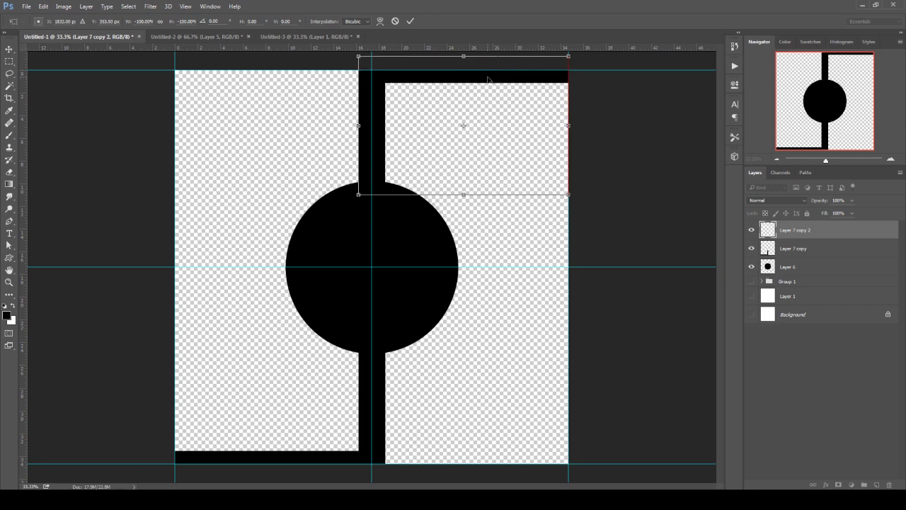
key(Down)
key(Down)
key(Down)
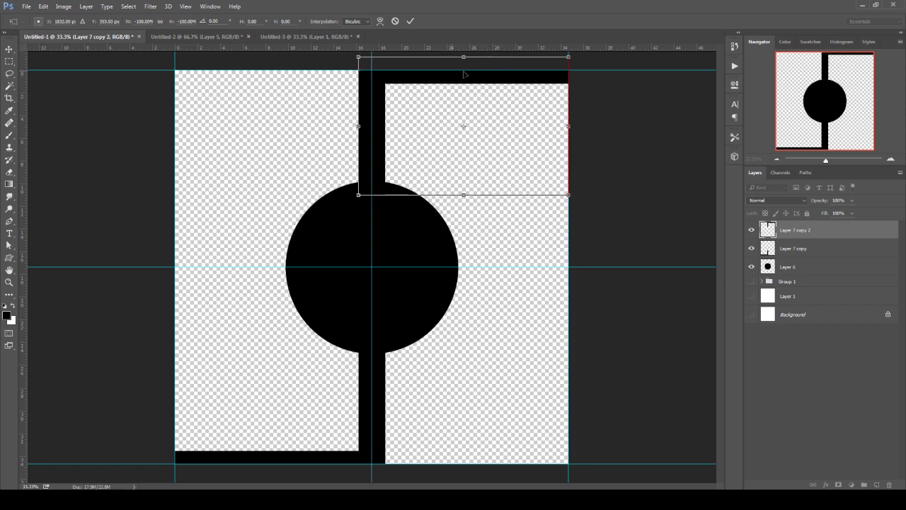
- Fine-check the rotated copy against the canvas's top edge by nudging it down and back up, and apply the transform
key(ctrl+plus)
key(ctrl+plus)
key(ctrl+plus)
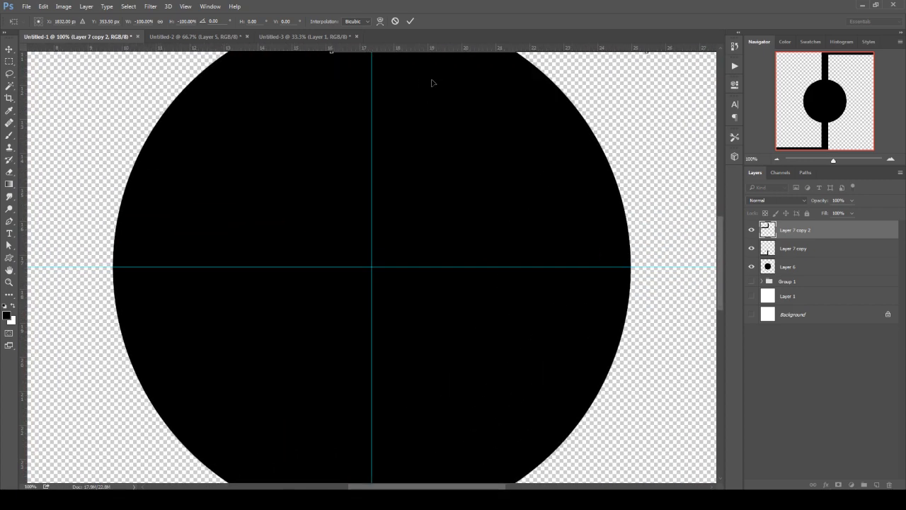
drag(431, 82, 403, 277)
scroll(403, 278, up, 5)
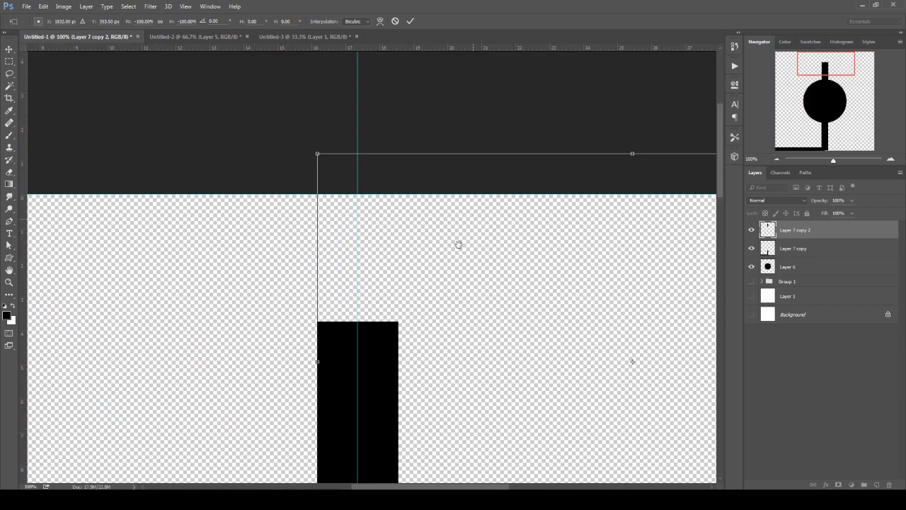
key(Down)
key(Down)
key(Down)
key(Down)
key(Down)
key(Down)
key(Down)
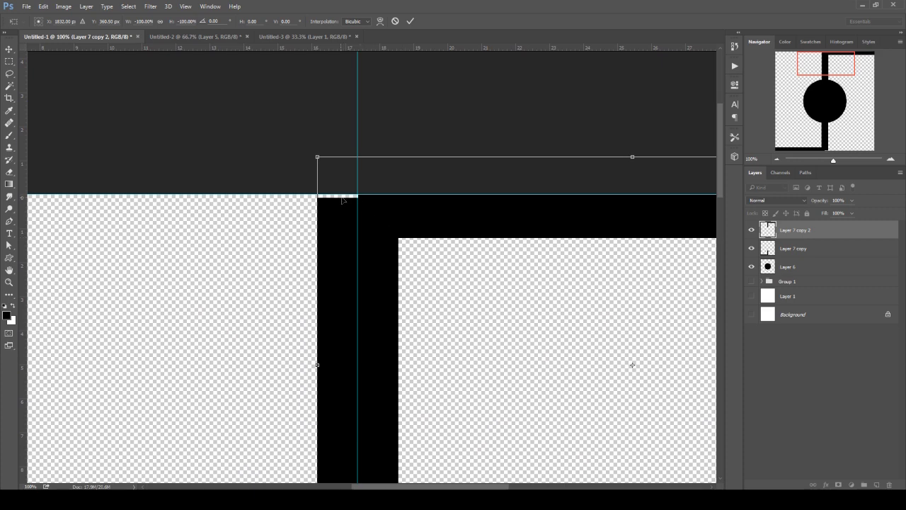
key(Up)
key(Up)
key(Up)
key(Up)
key(Up)
key(Up)
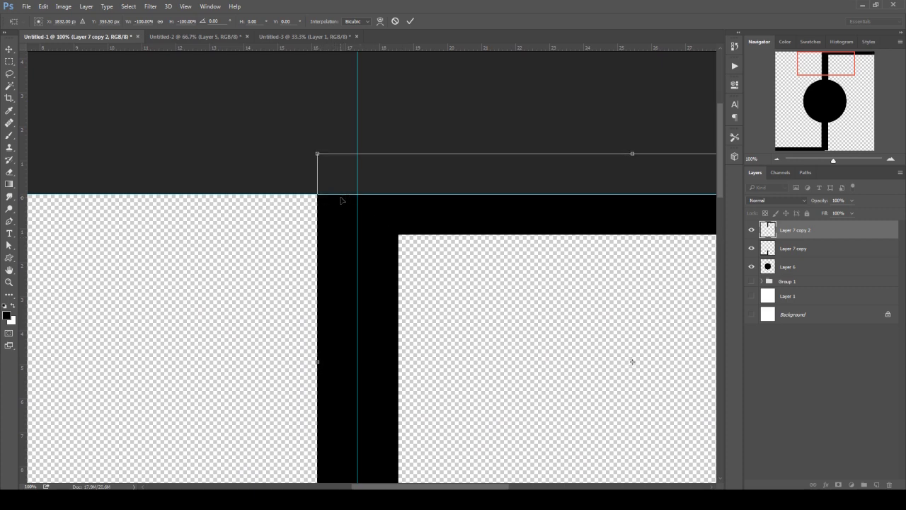
key(Up)
key(Return)
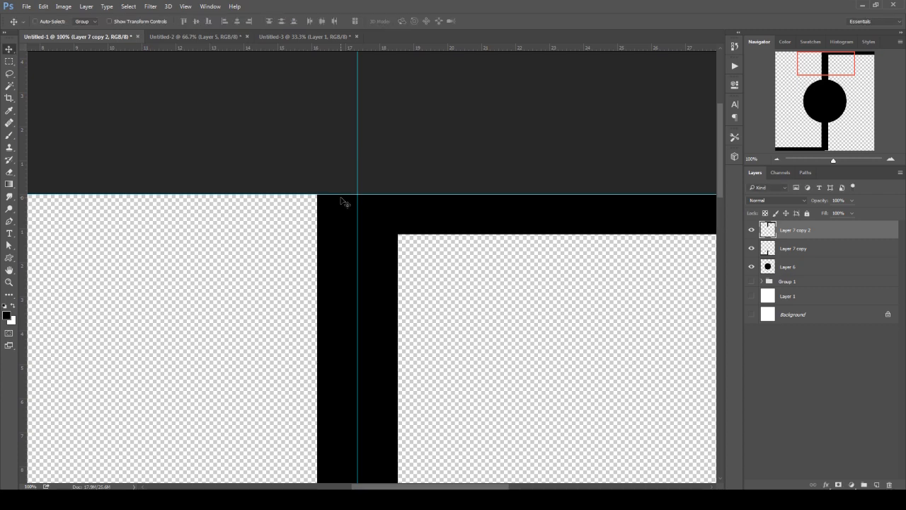
- Duplicate the upper bars and rotate the copy 90° clockwise around the canvas centre to form the right arm
key(ctrl+0)
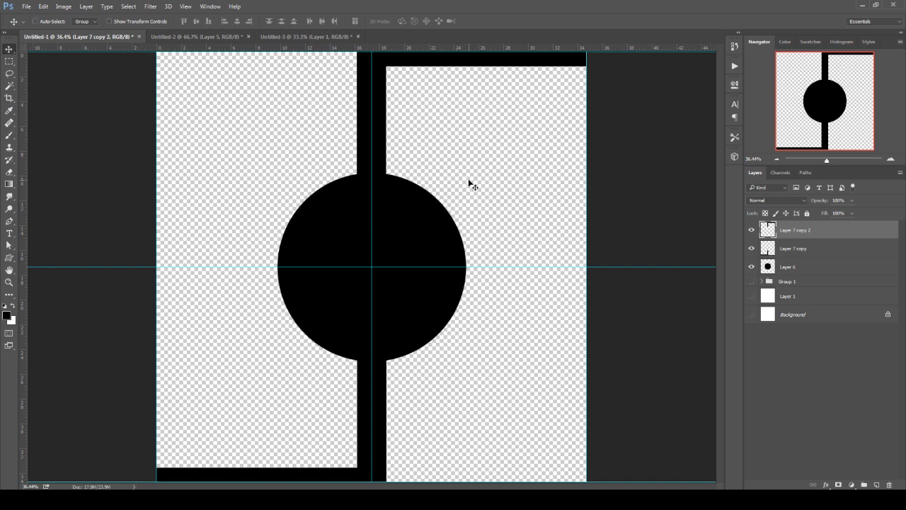
key(ctrl+j)
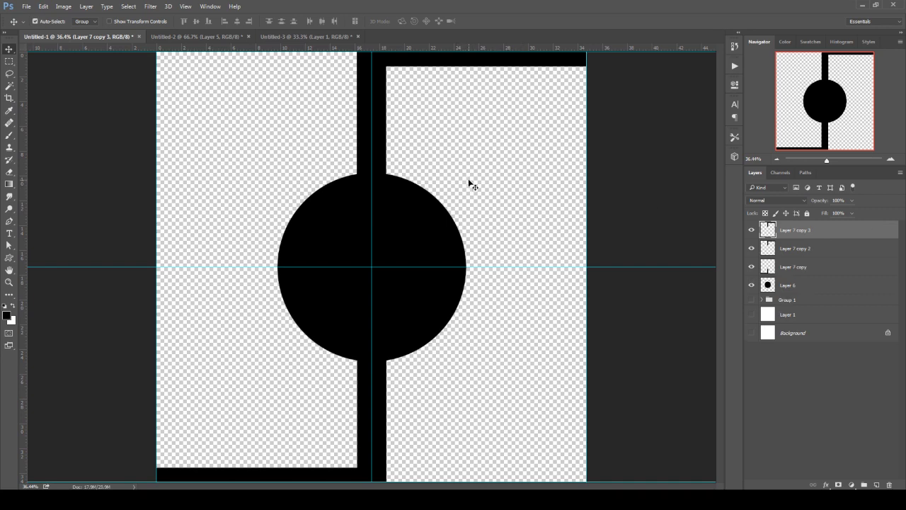
key(ctrl+t)
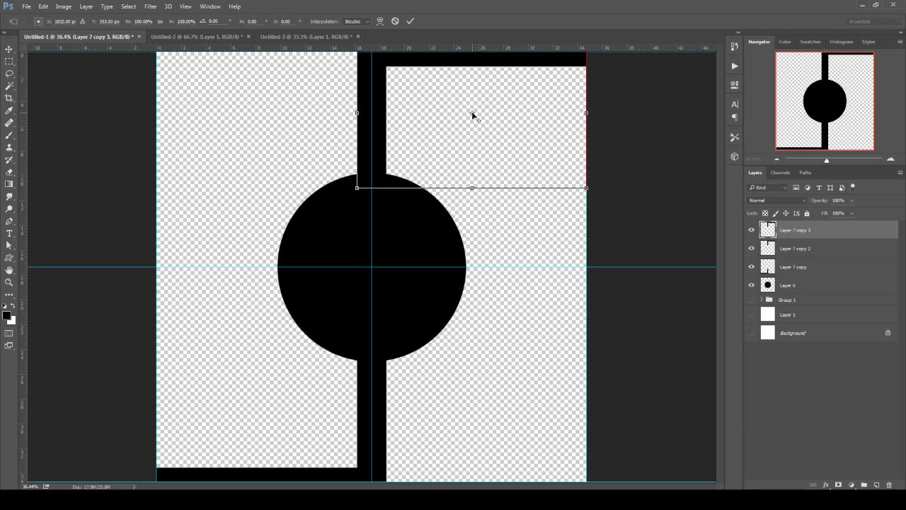
drag(471, 111, 372, 267)
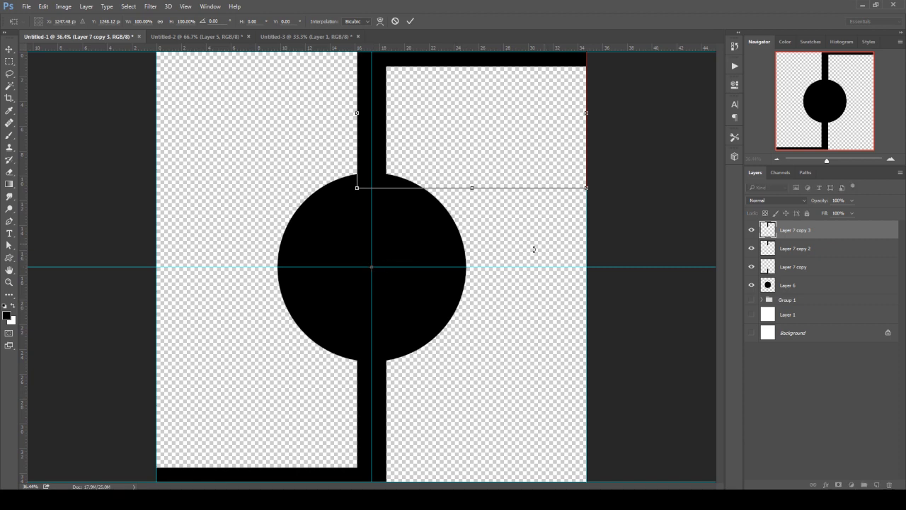
drag(611, 133, 495, 495)
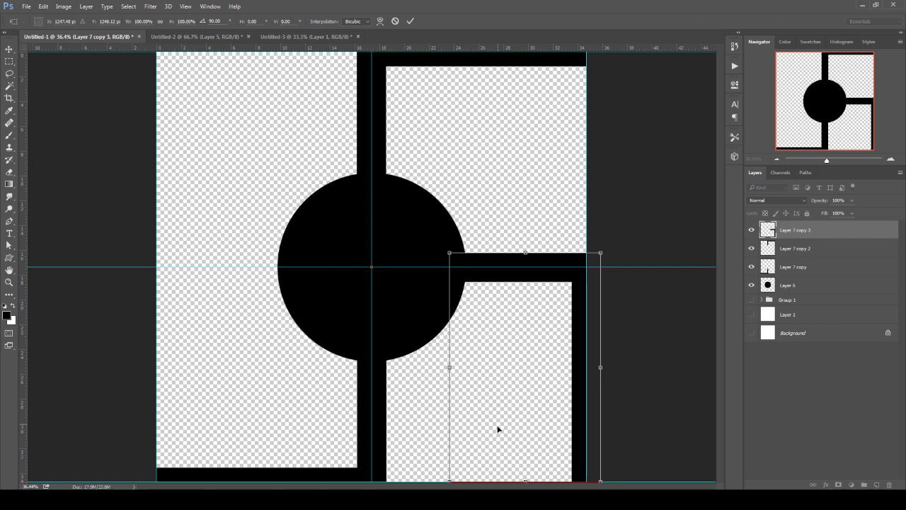
key(Return)
- Duplicate the right arm and rotate the copy 180° around the canvas centre to form the left arm
key(ctrl+j)
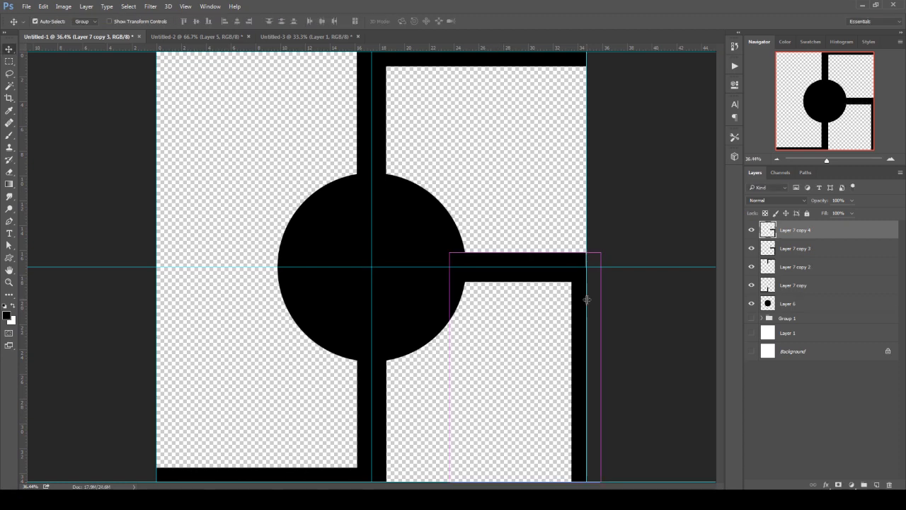
key(ctrl+t)
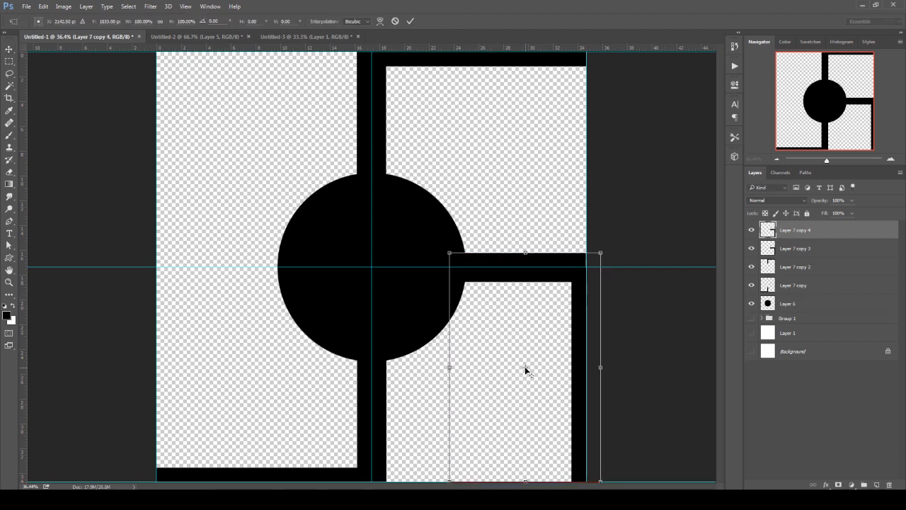
drag(525, 370, 344, 343)
key(Return)
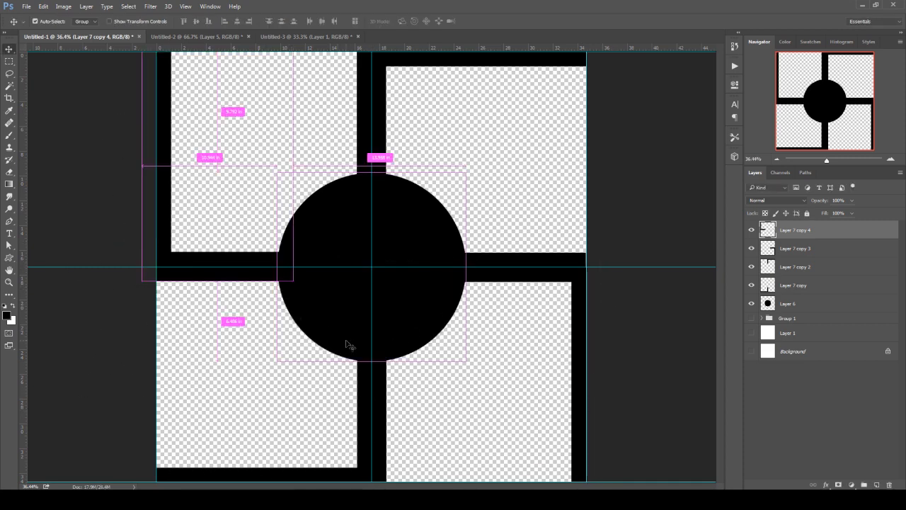
- Merge the four bar layers and the circle on Layer 6 into a single layer
key(ctrl+minus)
key(ctrl+minus)
key(ctrl+plus)
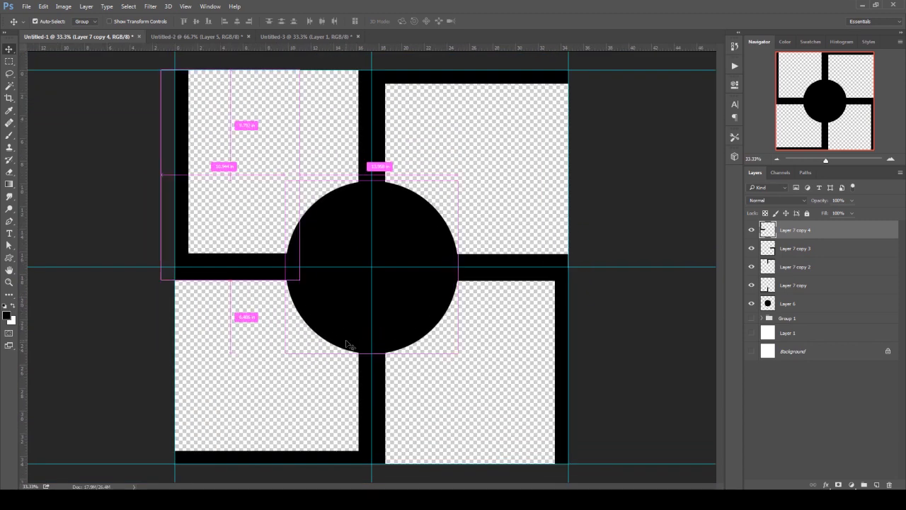
key(ctrl+minus)
key(ctrl+plus)
key(ctrl+minus)
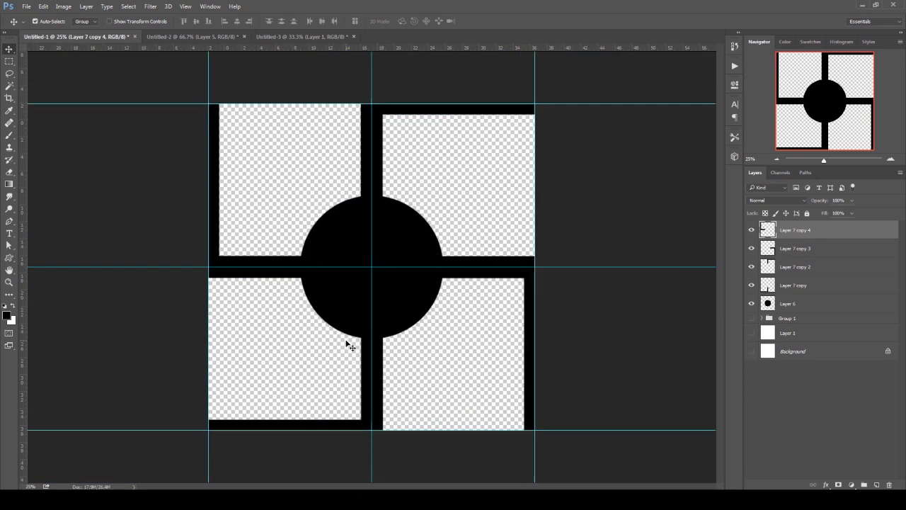
key(ctrl+plus)
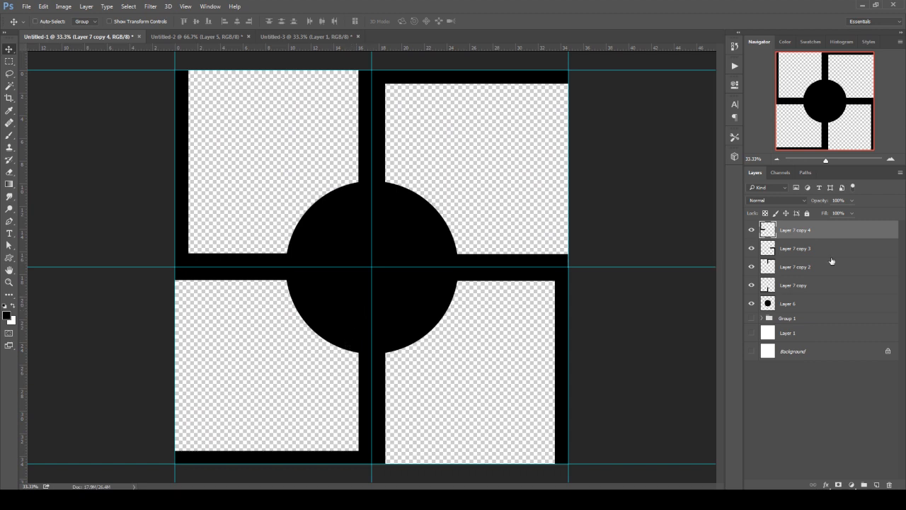
shift+click(787, 303)
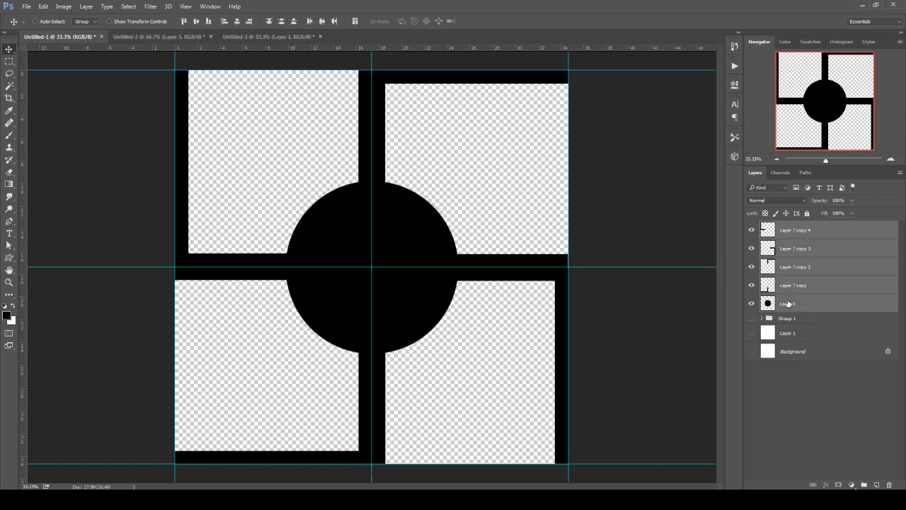
key(ctrl+e)
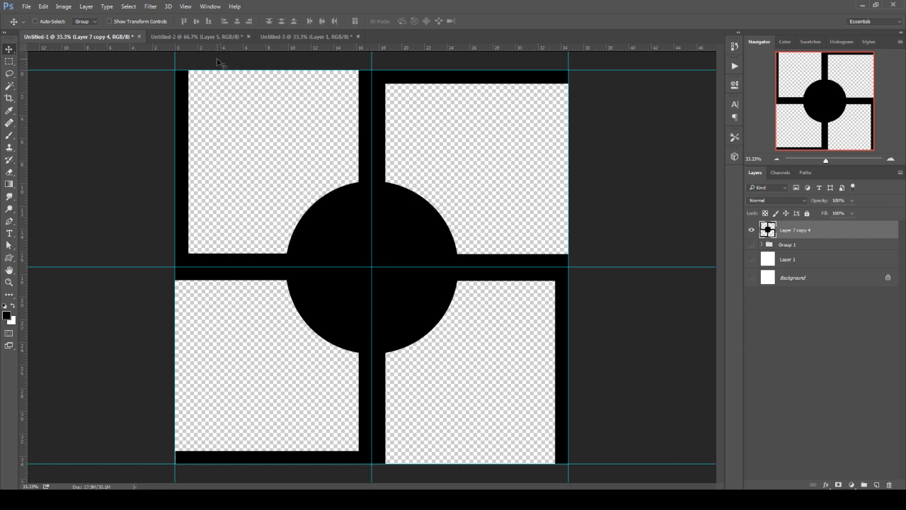
- Try an Offset filter of 1250 pixels right and 1250 pixels down with wrap-around on the merged layer, after checking the image size
key(ctrl+alt+i)
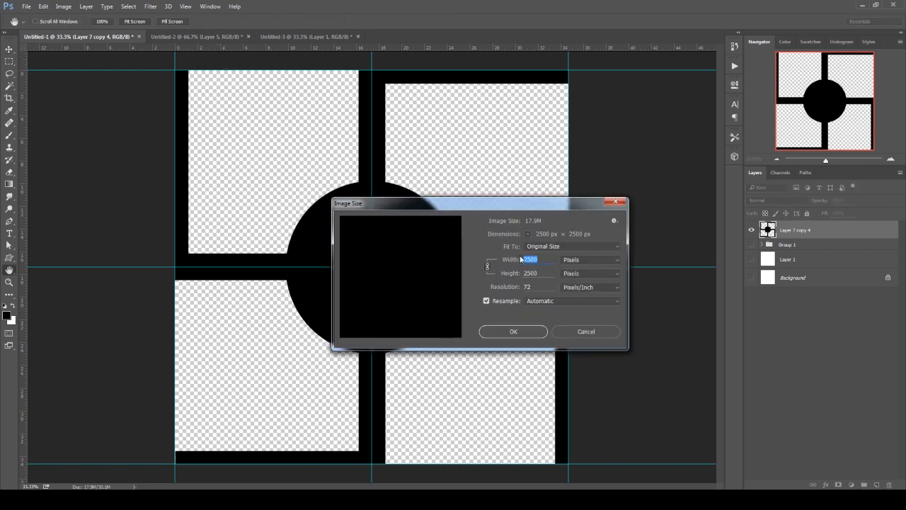
click(600, 332)
click(150, 6)
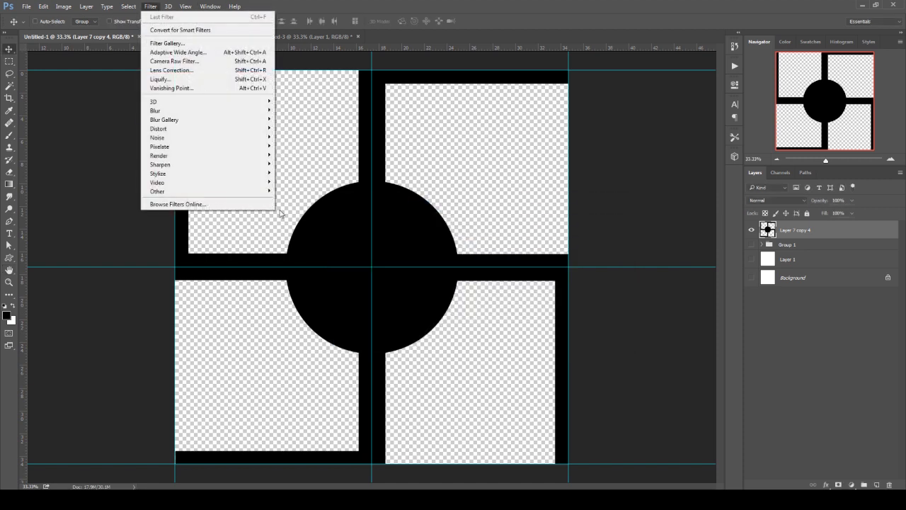
mouse_move(245, 194)
click(292, 236)
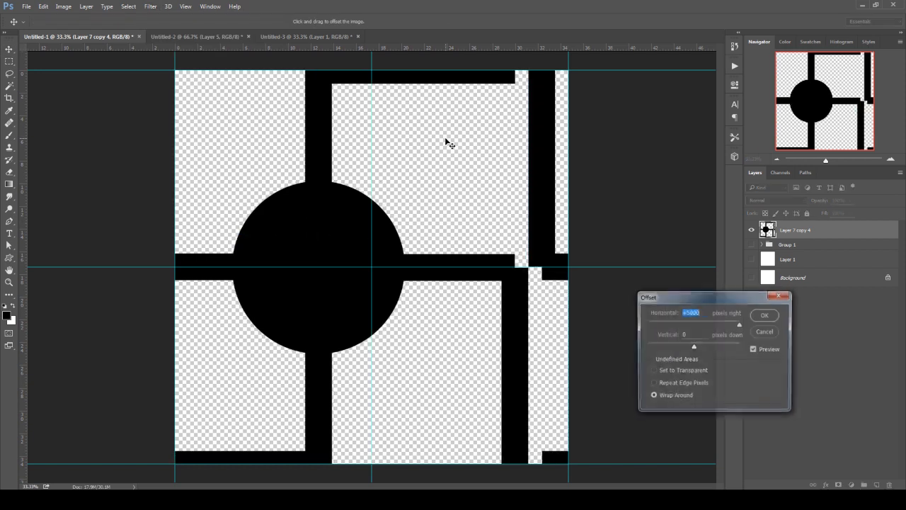
drag(658, 298, 543, 168)
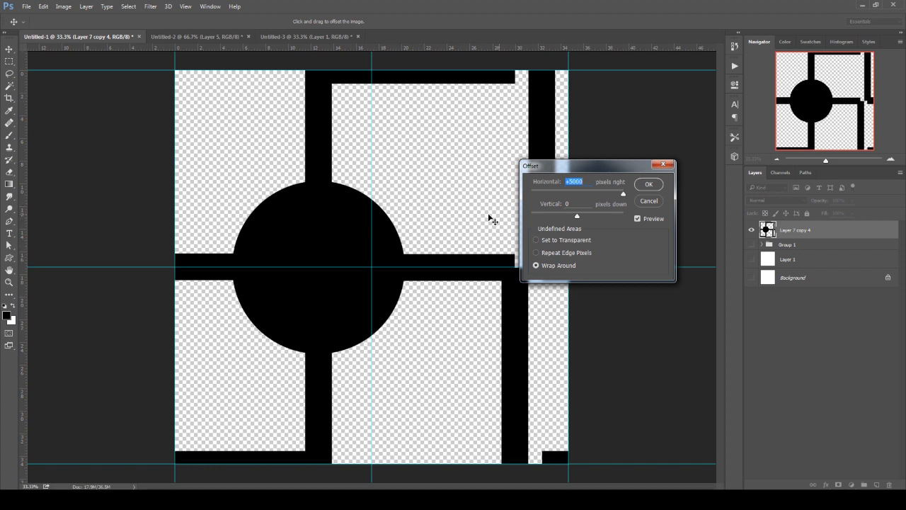
drag(623, 193, 590, 196)
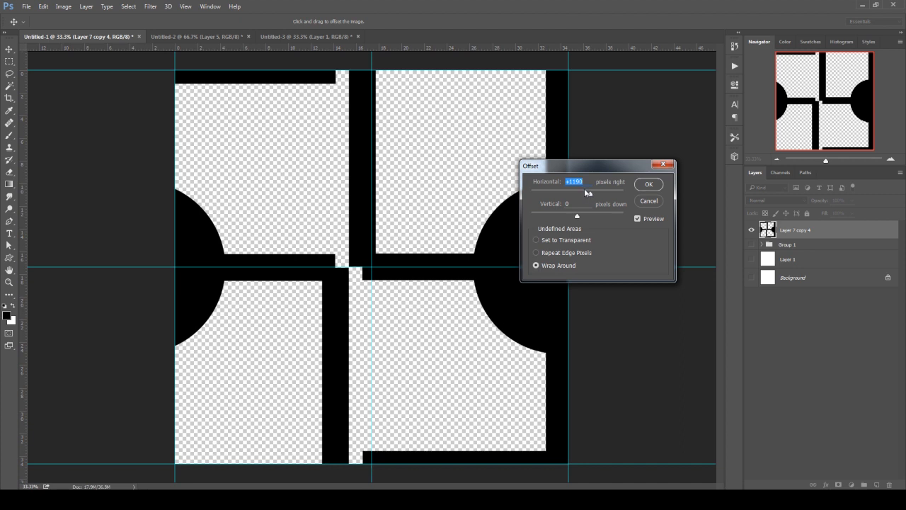
text(1250)
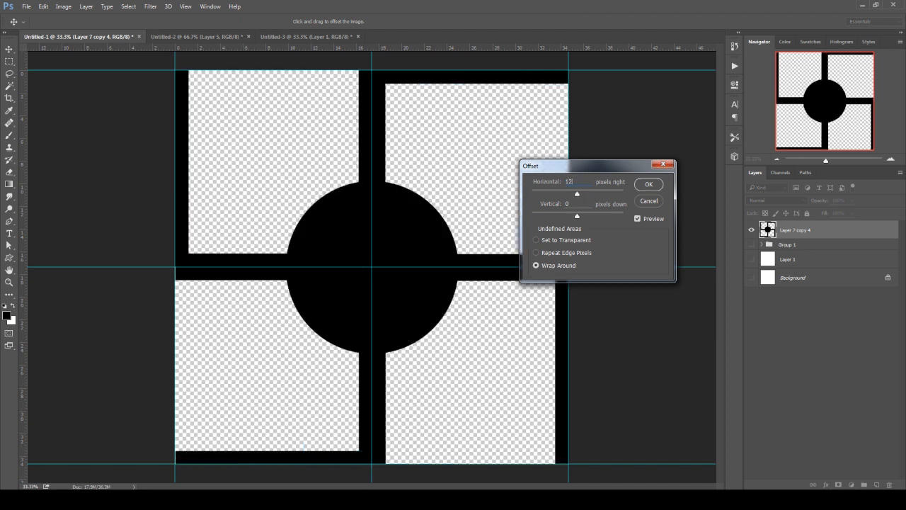
text(1)
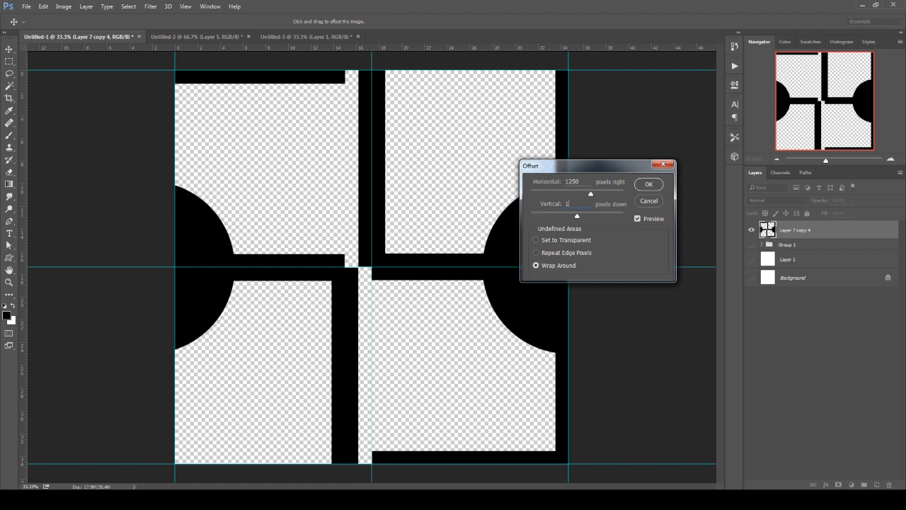
text(250)
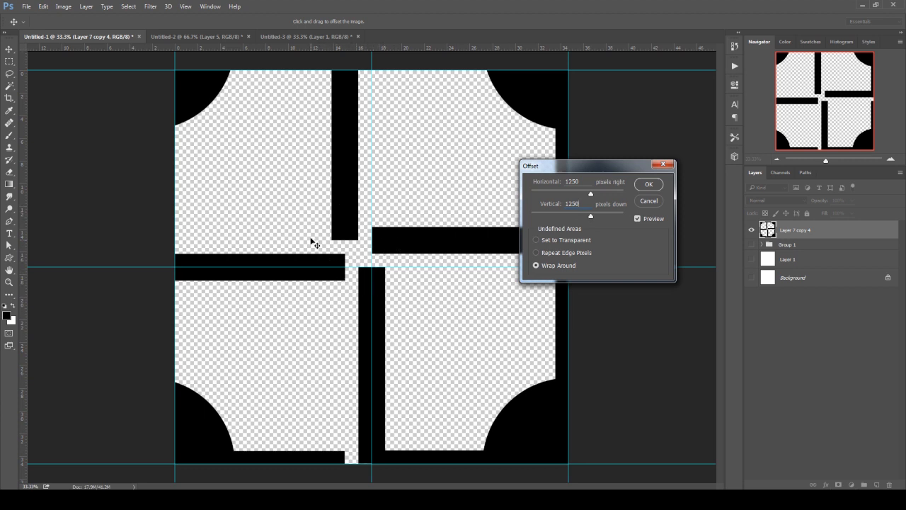
click(649, 202)
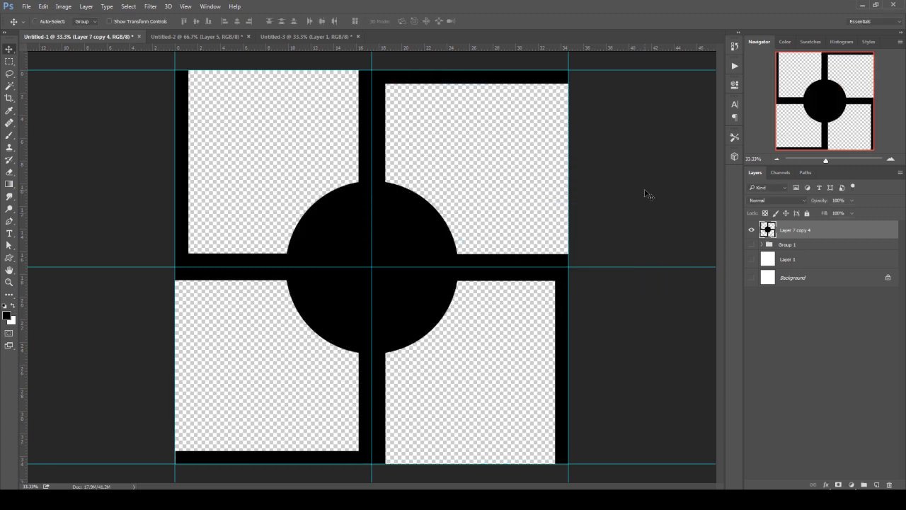
- Define the merged circle-and-arms design as a new named pattern
click(43, 7)
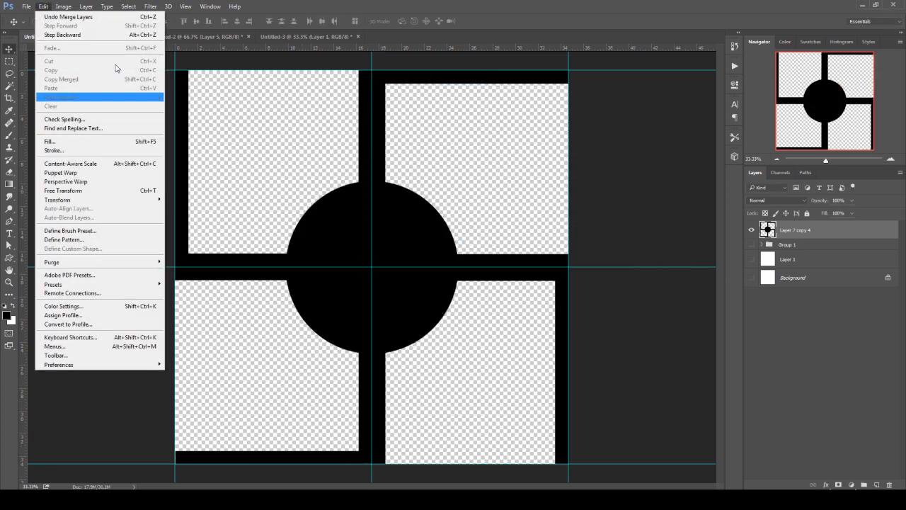
click(134, 241)
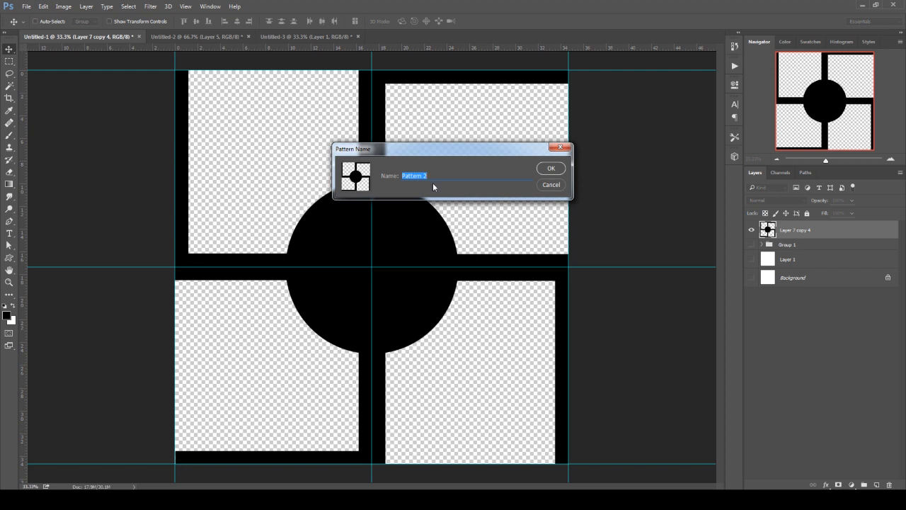
text(Pa)
key(Return)
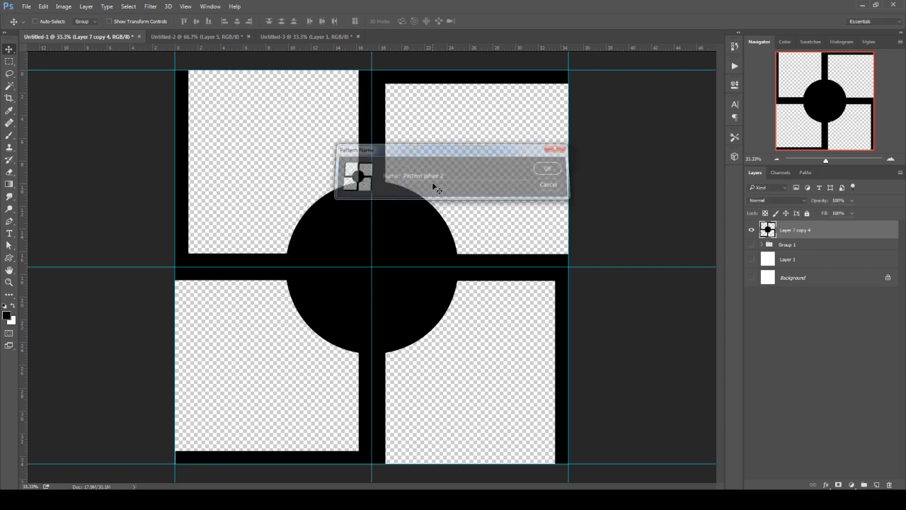
- Switch to the Untitled-3 document and change Layer 1's Pattern Overlay to the new circle-and-arms pattern
click(281, 37)
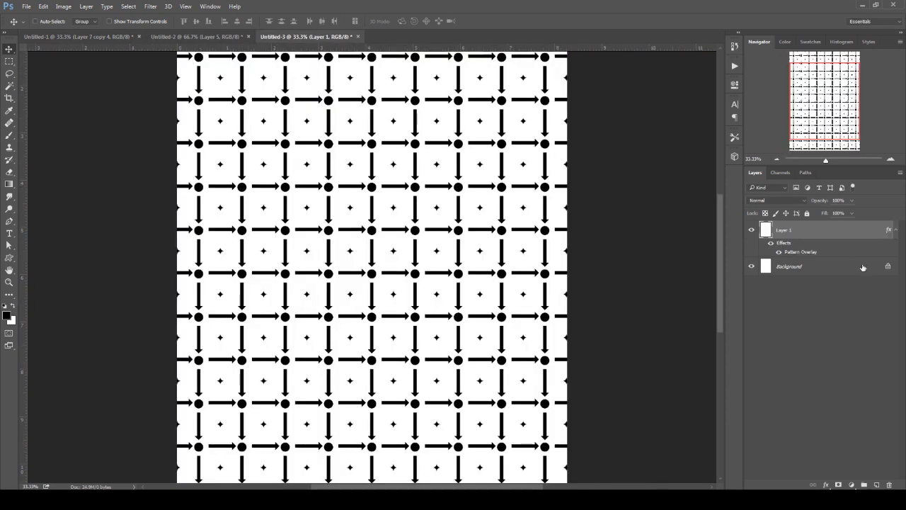
right_click(809, 225)
click(705, 62)
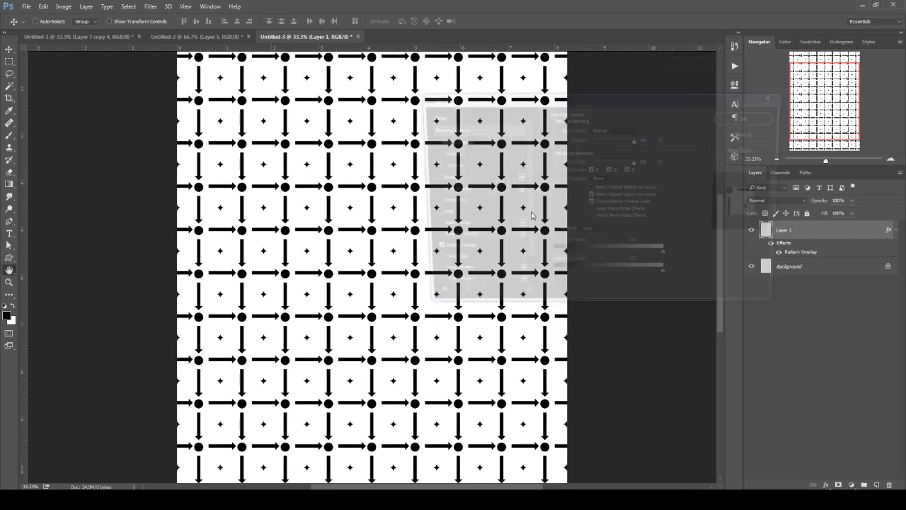
click(450, 252)
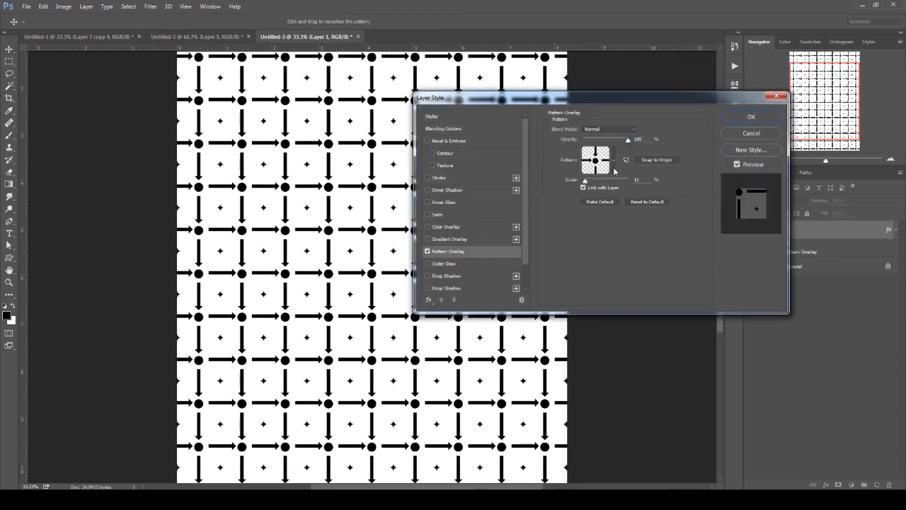
click(615, 170)
scroll(637, 214, down, 1)
click(549, 241)
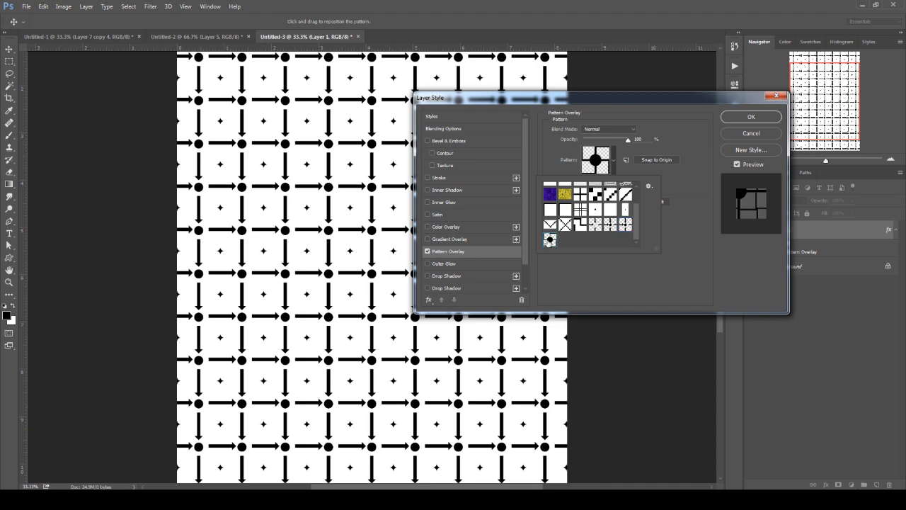
- Reduce the overlay pattern's scale to 3%, keep its opacity at 100%, and apply the layer style
drag(528, 99, 642, 186)
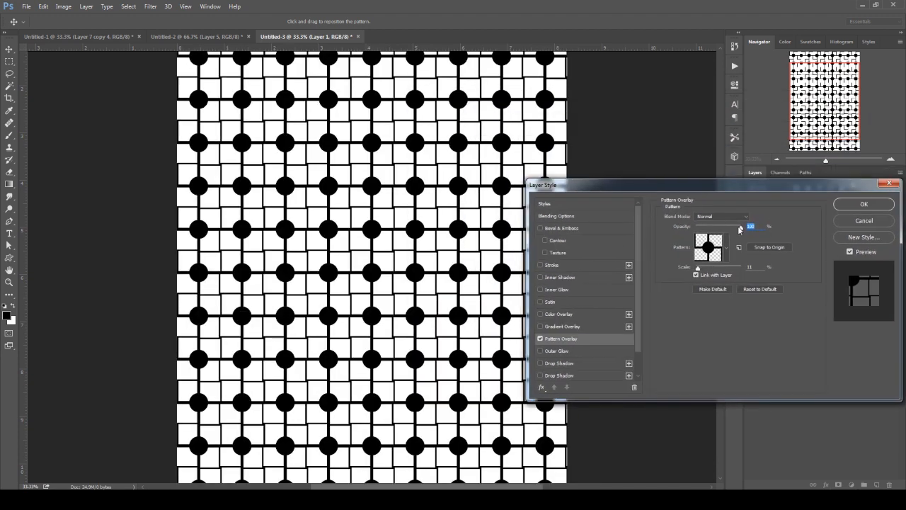
drag(738, 229, 734, 232)
mouse_move(697, 270)
mouse_down()
mouse_move(708, 270)
mouse_move(695, 271)
mouse_up()
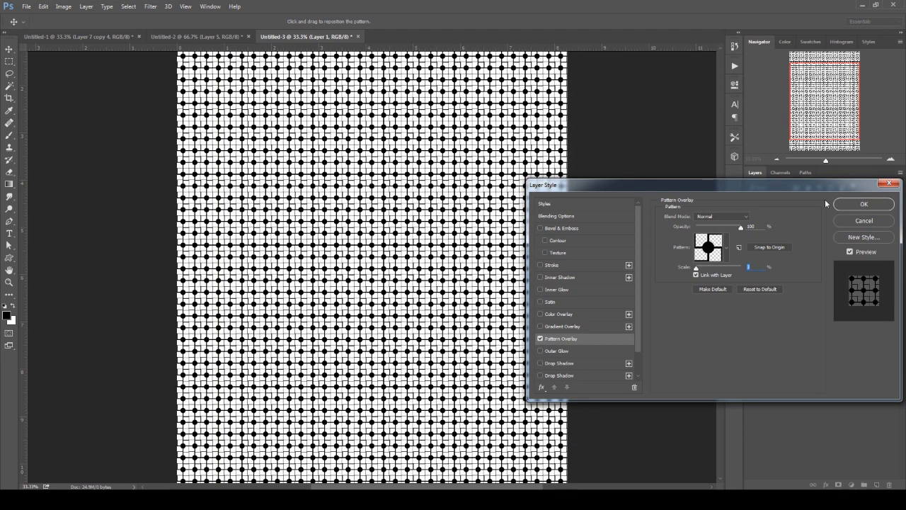
click(858, 204)
- Lower Layer 1's opacity to soften the tiled pattern
click(851, 201)
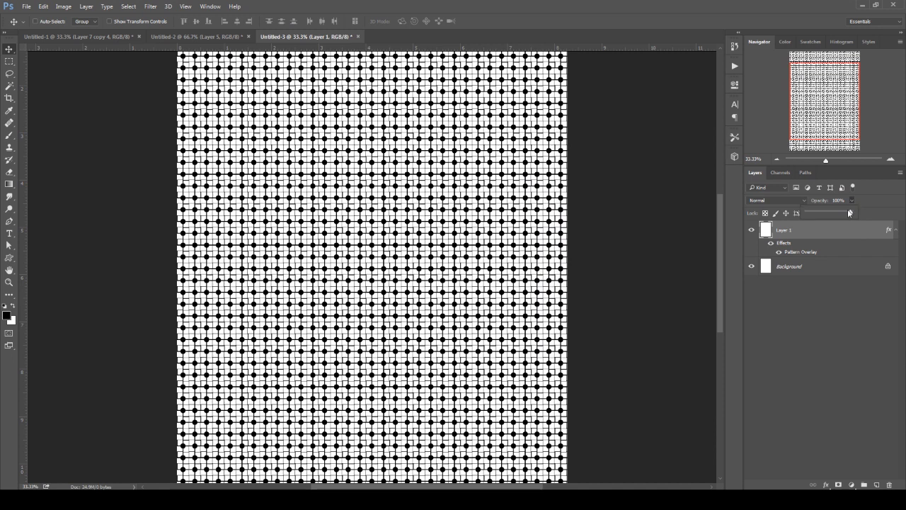
mouse_move(831, 215)
mouse_down()
mouse_move(806, 216)
mouse_move(819, 216)
mouse_up()
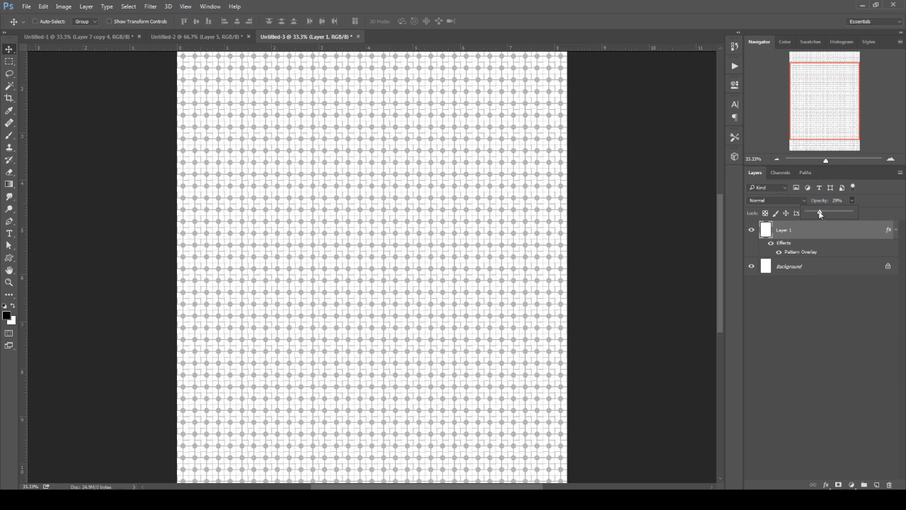
drag(828, 213, 829, 213)
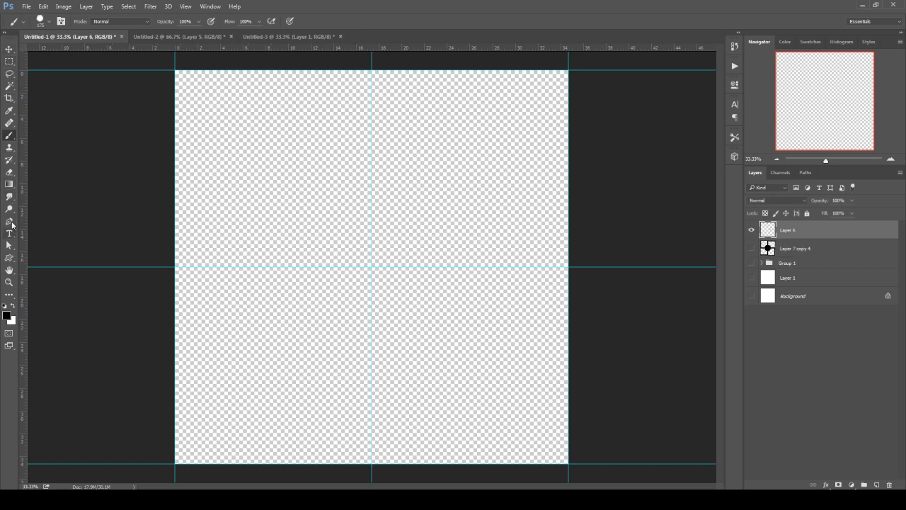
- On Untitled-1's empty Layer 6, draw a closed S-curved Pen path with a rounded head and pointed tail, and make it a selection
click(9, 221)
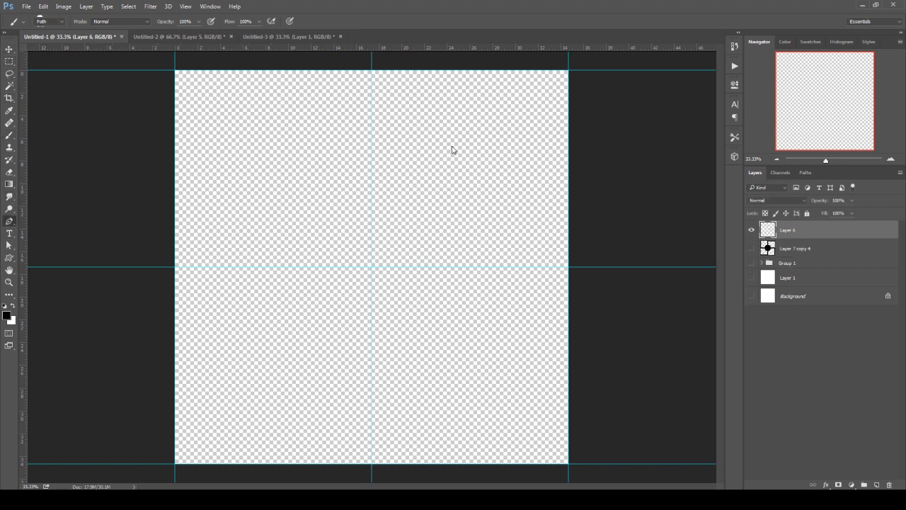
click(415, 124)
drag(313, 121, 274, 184)
drag(311, 287, 308, 338)
click(228, 369)
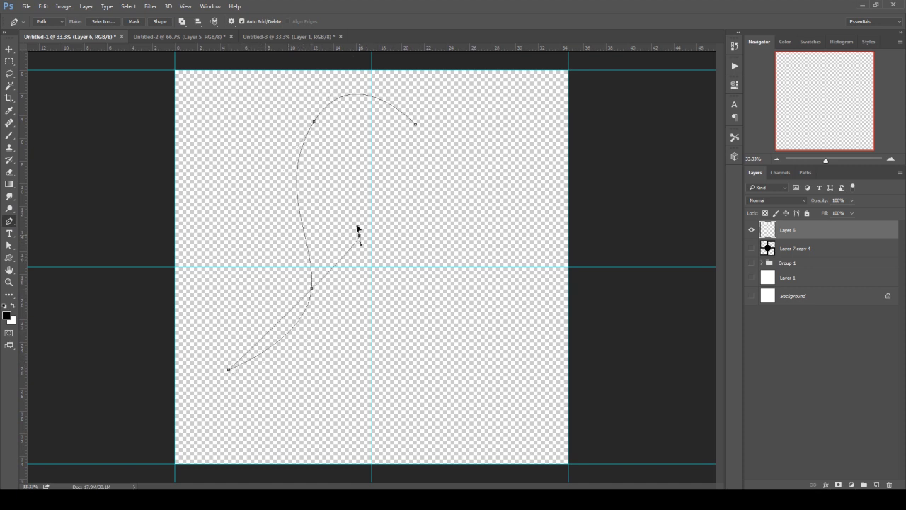
drag(360, 234, 407, 143)
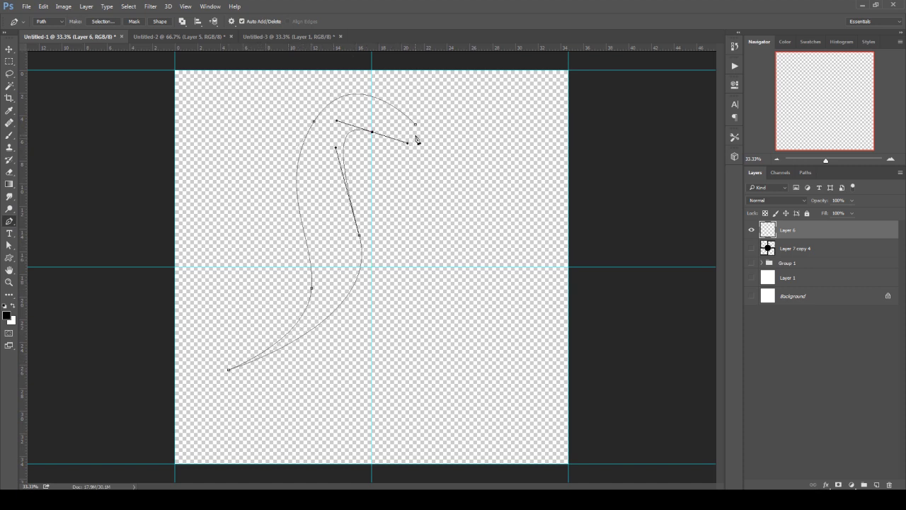
drag(474, 137, 487, 99)
drag(415, 124, 405, 165)
key(ctrl+Return)
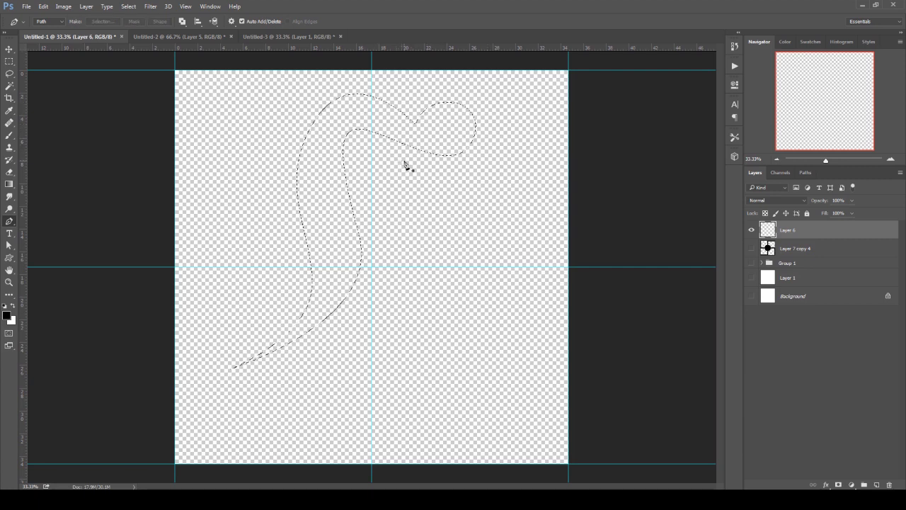
- Fill the S-curved selection with black at 100% opacity and deselect it
key(i)
key(shift+F5)
click(517, 146)
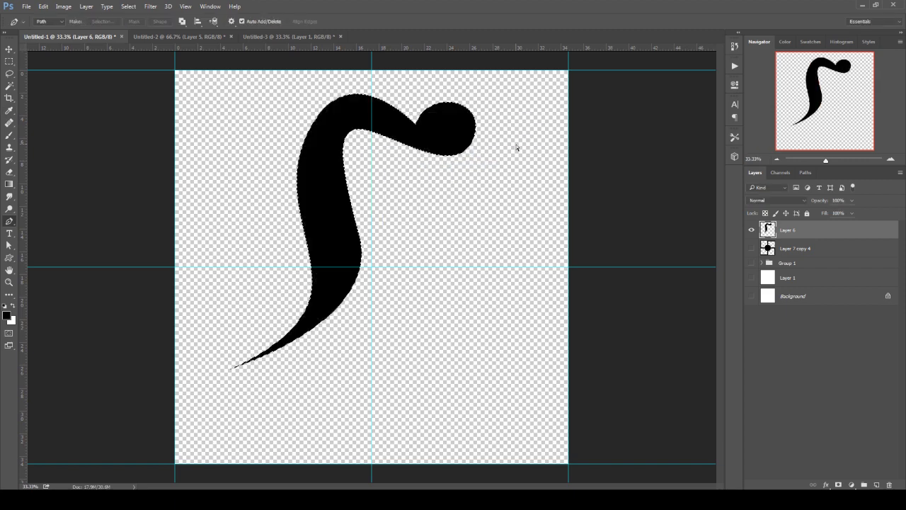
key(ctrl+d)
key(v)
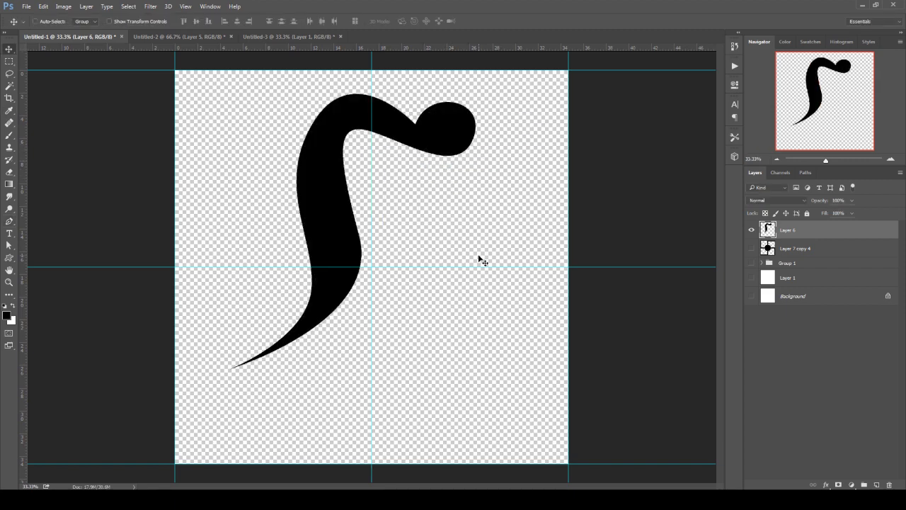
- Draw a slim leaf-like shape along the inner side of the S-curve with the Pen tool, fill it black, and deselect
key(p)
click(404, 186)
drag(365, 169, 368, 197)
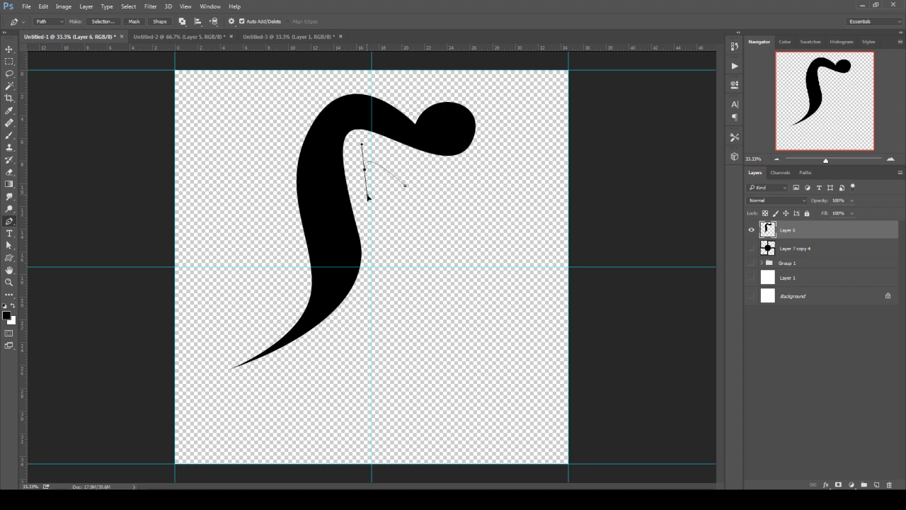
drag(379, 307, 360, 333)
drag(407, 228, 423, 193)
key(ctrl+Return)
key(shift+F5)
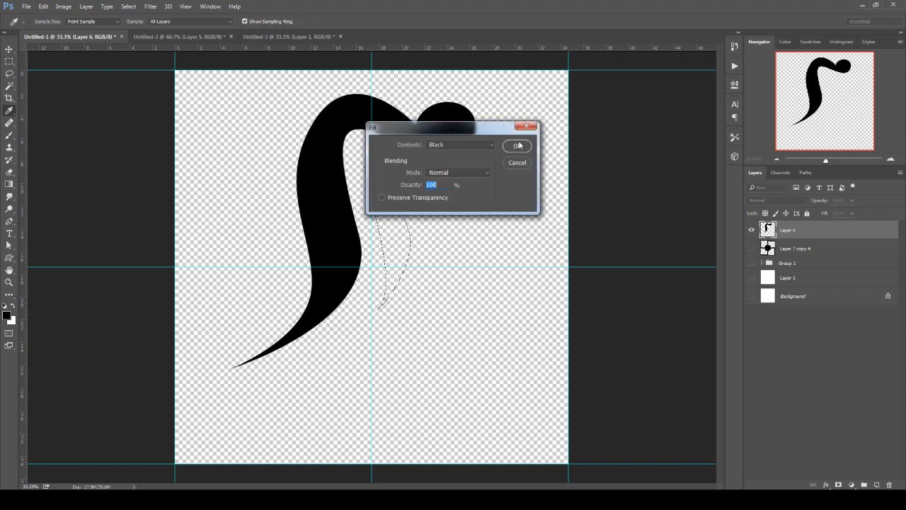
click(518, 145)
key(ctrl+d)
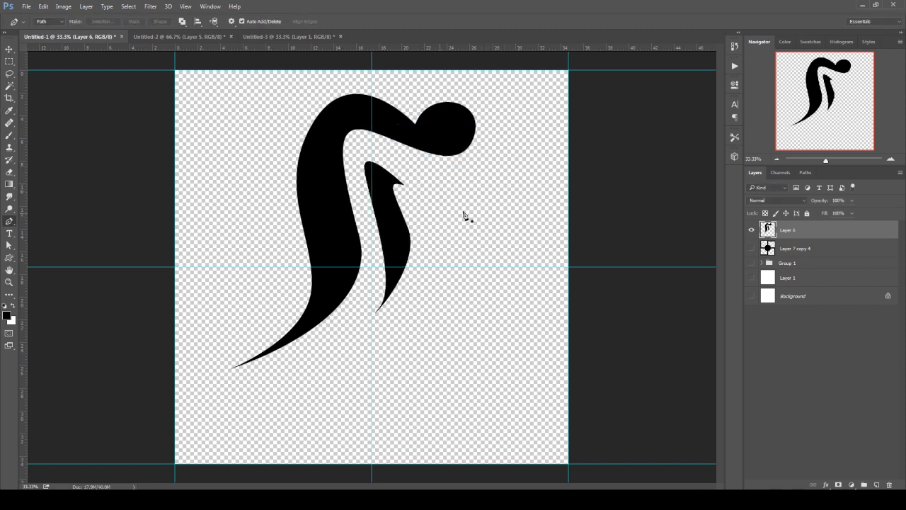
- Draw a curved hook-like shape below the S-curve's rounded head, fill it black, and deselect
click(415, 159)
drag(416, 204, 424, 232)
drag(523, 211, 532, 161)
drag(471, 208, 458, 207)
drag(455, 184, 449, 163)
click(415, 158)
key(ctrl+Return)
key(shift+F5)
key(Return)
key(ctrl+d)
- Draw a broad flame-like shape along the outer left side of the S-curve, fill it black, and deselect
click(233, 319)
drag(290, 259, 285, 193)
drag(242, 156, 253, 128)
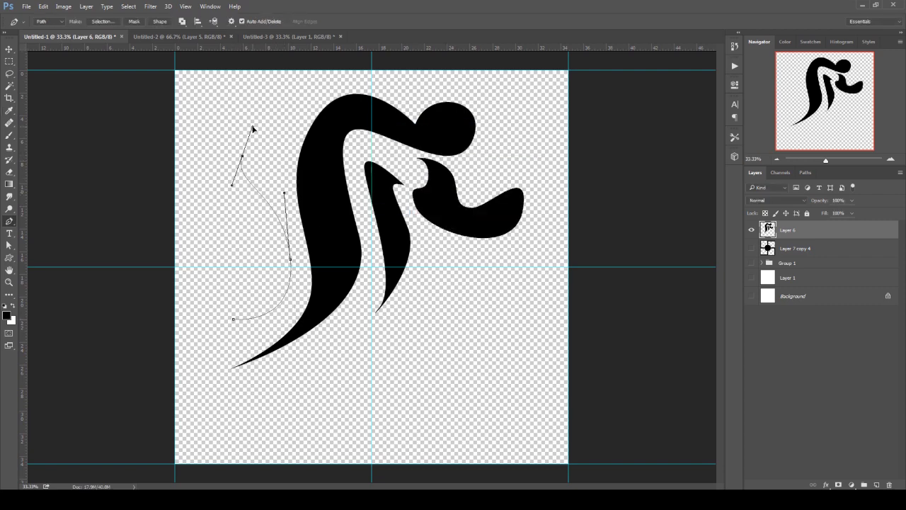
drag(221, 209, 247, 261)
drag(206, 314, 188, 311)
click(234, 320)
key(ctrl+Return)
key(shift+F5)
key(Return)
key(ctrl+d)
- Draw a narrow shape reaching past the canvas's top edge above the flame-like form, fill it black, and deselect
click(279, 181)
drag(255, 143, 265, 97)
drag(258, 67, 243, 60)
drag(298, 83, 296, 111)
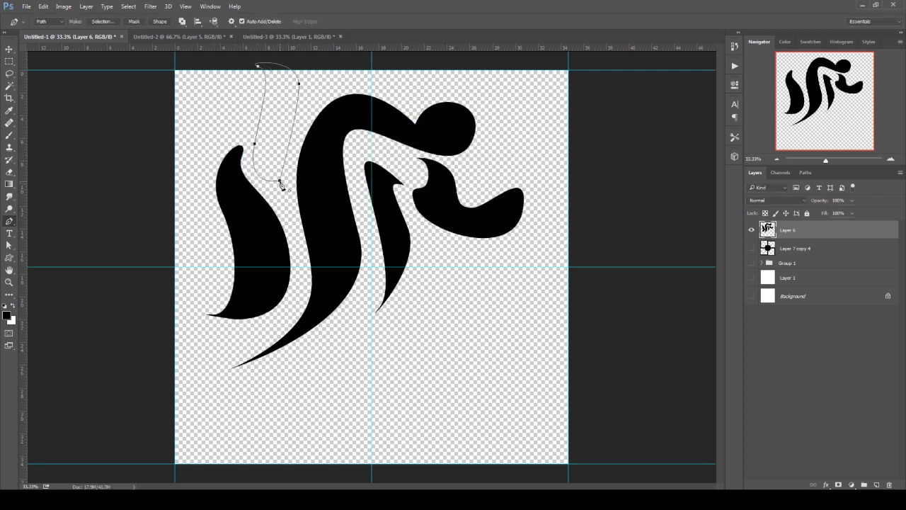
key(ctrl+Return)
key(ctrl+t)
click(463, 189)
key(shift+F5)
key(Return)
key(ctrl+d)
- Draw a large C-shaped form with a notched top and pointed tail in the canvas's lower-right quarter, fill it black, and deselect
click(491, 290)
drag(433, 308, 400, 366)
drag(460, 424, 504, 439)
click(535, 443)
drag(517, 412, 451, 384)
drag(444, 347, 503, 331)
drag(536, 289, 529, 260)
drag(491, 290, 482, 301)
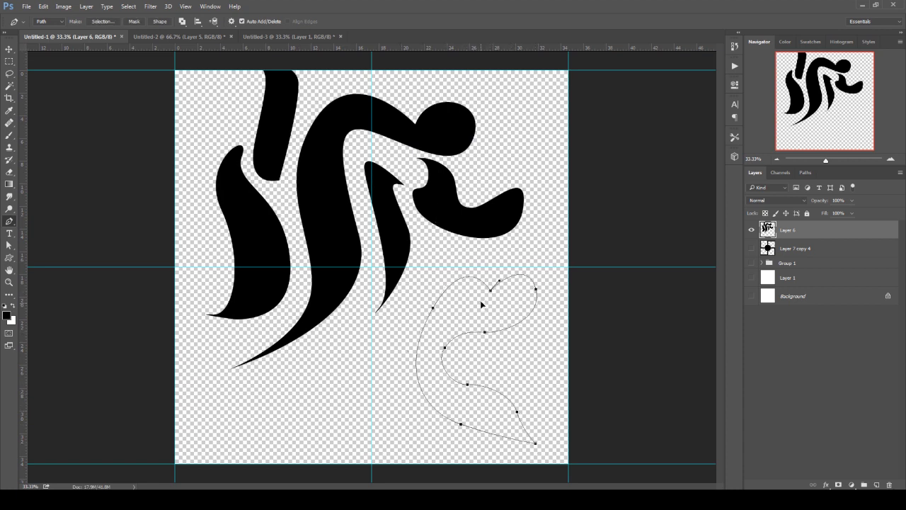
key(ctrl+Return)
key(shift+F5)
key(Return)
key(ctrl+d)
- Draw a thin wavy band following the upper edge of the C-shaped form, fill it black, and deselect
click(349, 361)
drag(414, 308, 427, 285)
drag(472, 268, 534, 267)
click(489, 278)
drag(539, 248, 521, 245)
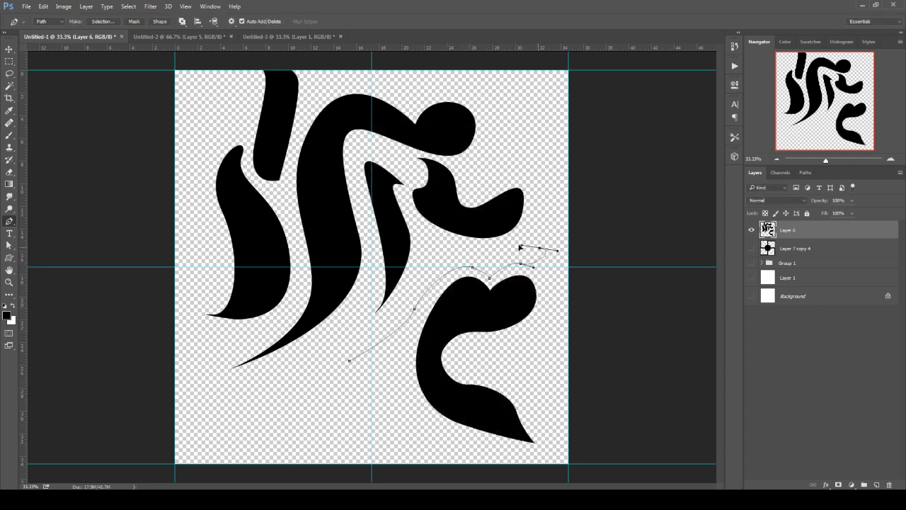
click(489, 258)
drag(433, 253, 425, 265)
drag(350, 361, 326, 368)
key(ctrl+Return)
key(shift+F5)
key(Return)
key(ctrl+d)
- Draw a curved boot-like band in the canvas's lower-left corner, fill it black, and deselect
click(202, 398)
drag(198, 436, 231, 451)
drag(293, 449, 212, 422)
click(349, 437)
drag(213, 411, 181, 422)
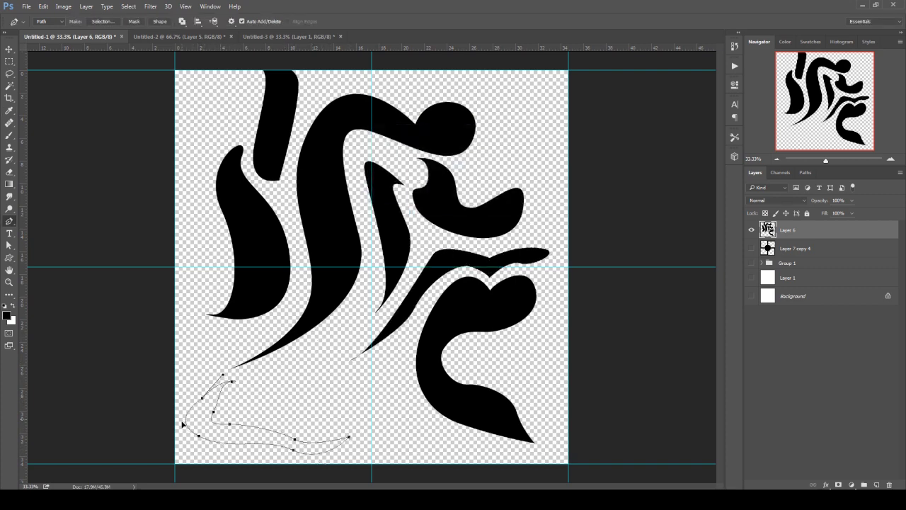
key(ctrl+Return)
key(shift+F5)
key(Return)
key(ctrl+d)
- Draw an L-shaped form with two pointed ends above the lower-left band, fill it black, and deselect
click(258, 405)
drag(304, 418, 349, 419)
click(351, 316)
drag(311, 396, 285, 390)
click(258, 405)
key(ctrl+Return)
key(shift+F5)
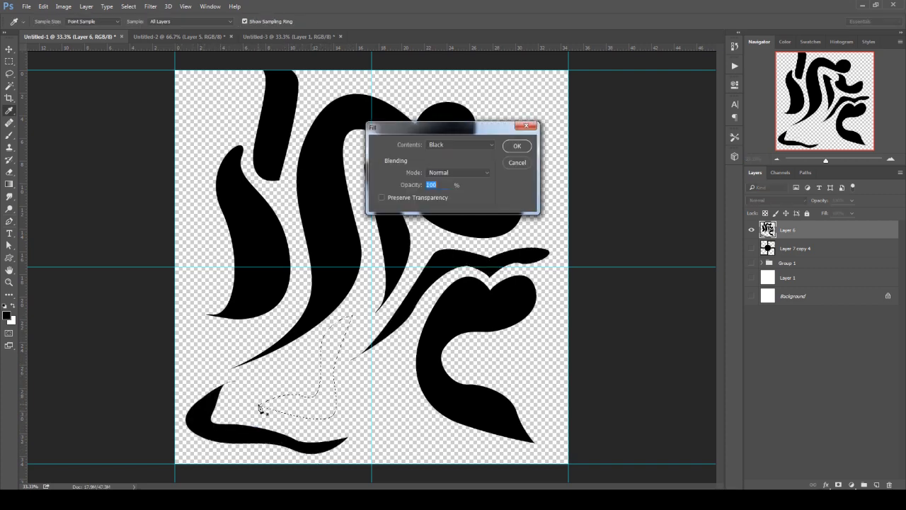
key(Return)
key(ctrl+d)
- Draw a small boot-shaped form across the vertical centre guide near the canvas's bottom edge and fill it black
click(394, 369)
drag(362, 385, 363, 403)
drag(378, 435, 416, 426)
click(365, 455)
drag(387, 409, 387, 392)
click(394, 368)
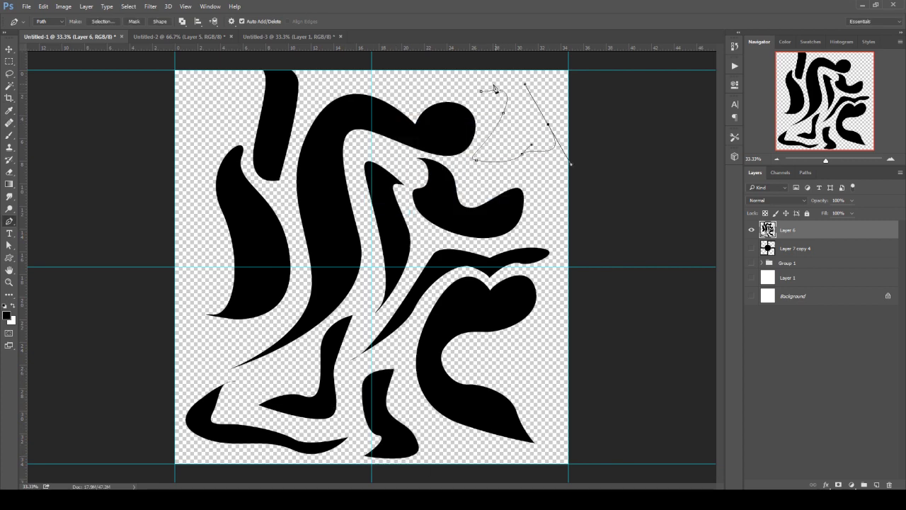
- Complete a fin-like shape in the canvas's upper-right corner, fill it black, and deselect
drag(494, 84, 481, 87)
click(481, 91)
key(ctrl+Return)
key(shift+F5)
key(Return)
key(ctrl+d)
- Draw a small open crescent inside the hollow of the large C-shaped form, fill it black, and deselect
click(528, 338)
drag(478, 341, 488, 373)
key(ctrl+alt+z)
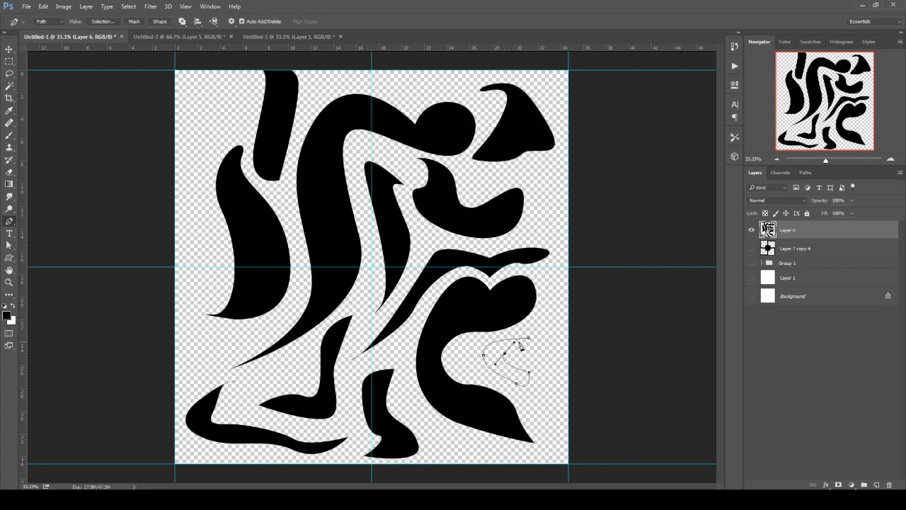
click(531, 338)
key(ctrl+Return)
key(shift+F5)
key(Return)
key(ctrl+d)
- Draw a thin vertical sliver between the small crescent and the canvas's right edge, fill it black, and deselect
click(543, 319)
drag(551, 342, 553, 357)
drag(551, 387, 562, 343)
click(543, 319)
key(ctrl+Return)
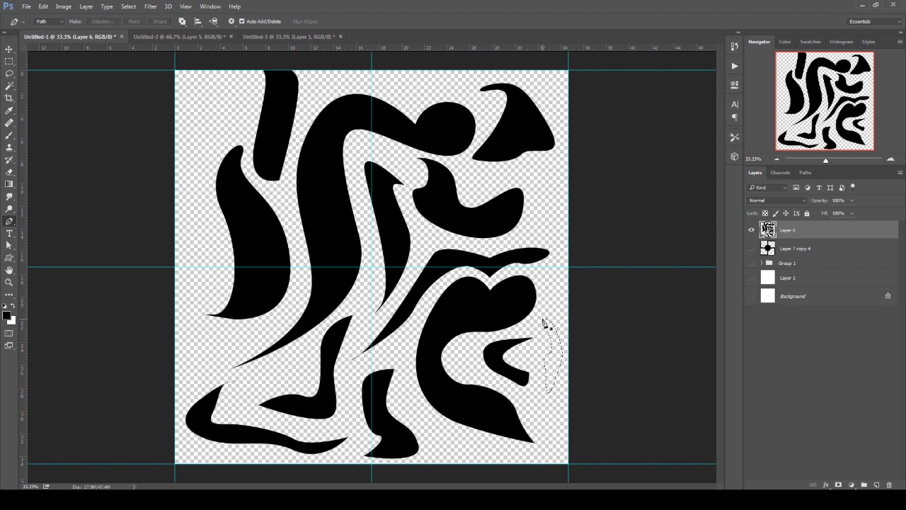
key(shift+F5)
key(Return)
key(ctrl+d)
- Outline the upper end of the narrow shape crossing the canvas's top edge, delete that area to leave a curved tip, and deselect
click(292, 129)
drag(263, 79, 235, 76)
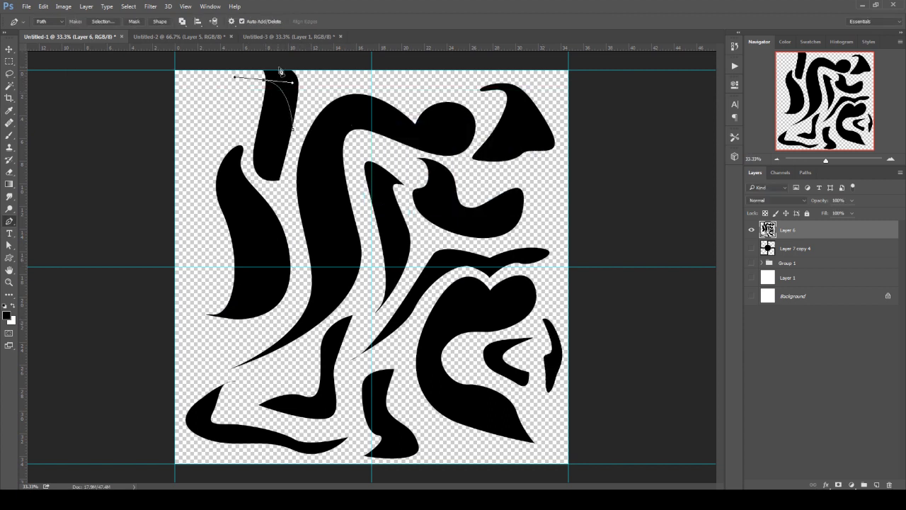
drag(302, 73, 317, 95)
click(291, 130)
key(ctrl+Return)
key(Delete)
key(ctrl+d)
- Draw a hooked shape with a long downward point in the canvas's upper-left corner, fill it black, and deselect
click(256, 89)
drag(248, 129, 248, 134)
drag(220, 134, 194, 98)
click(205, 202)
click(230, 108)
drag(256, 89, 263, 95)
key(ctrl+Return)
key(shift+F6)
key(Escape)
key(shift+F5)
key(Return)
key(ctrl+d)
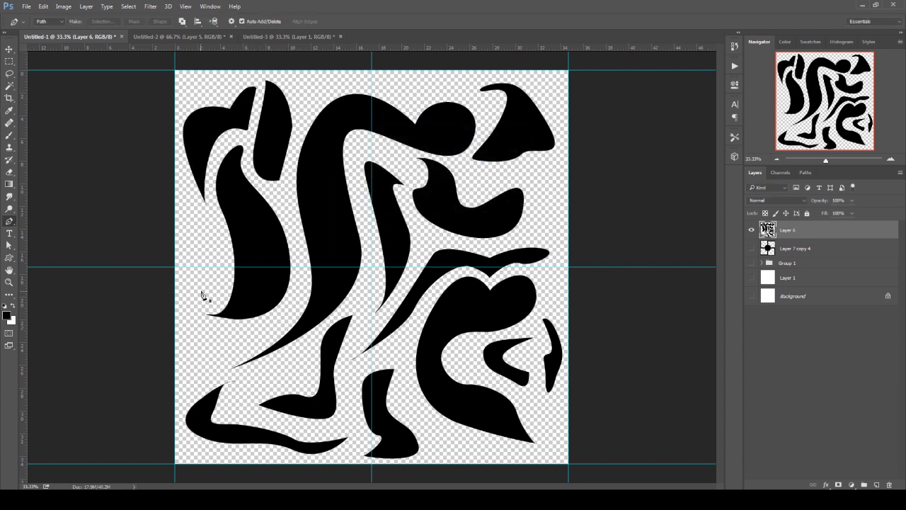
- Draw a small upright oval between the flame-like form and the canvas's left edge, fill it black, and deselect
click(218, 235)
drag(199, 296, 192, 308)
drag(198, 249, 223, 242)
key(ctrl+Return)
key(shift+F5)
key(Return)
key(ctrl+d)
- Draw a thin curved leaf below the flame-like form, fill it black, and deselect
click(198, 373)
drag(212, 343, 209, 362)
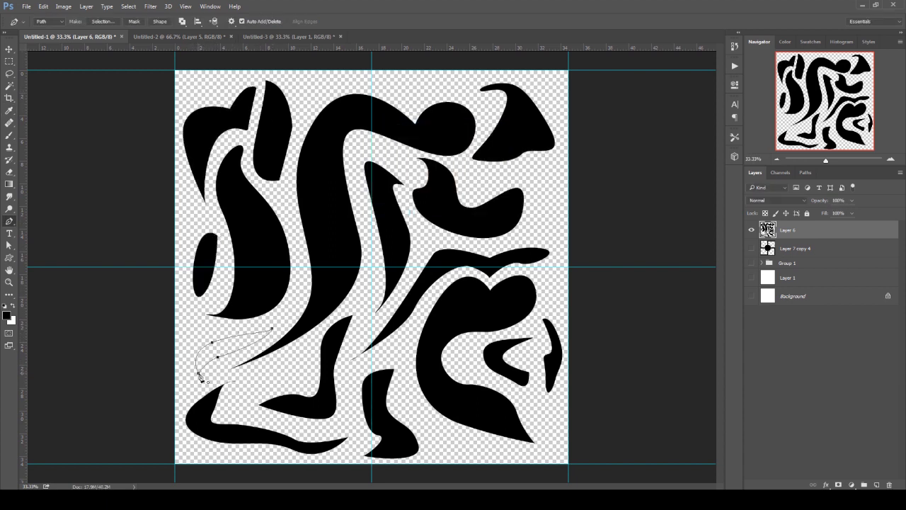
click(199, 375)
key(ctrl+Return)
key(shift+F5)
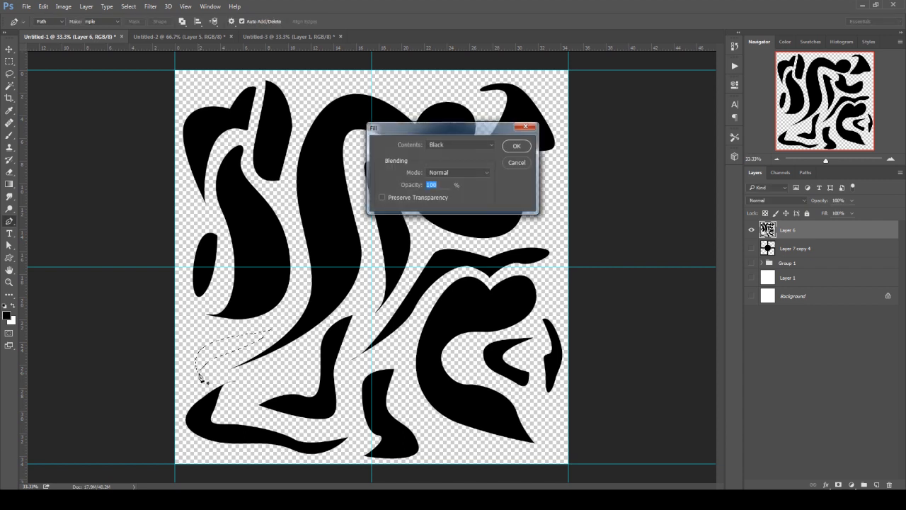
key(Return)
key(ctrl+d)
key(v)
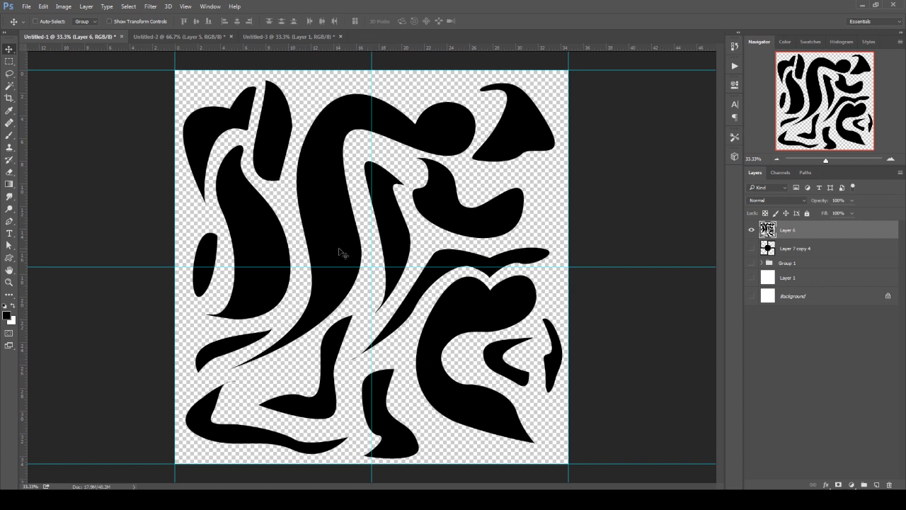
- Apply the Offset filter to the shapes layer with 1250 pixels horizontal, 1250 pixels vertical, and Wrap Around
click(150, 7)
mouse_move(247, 192)
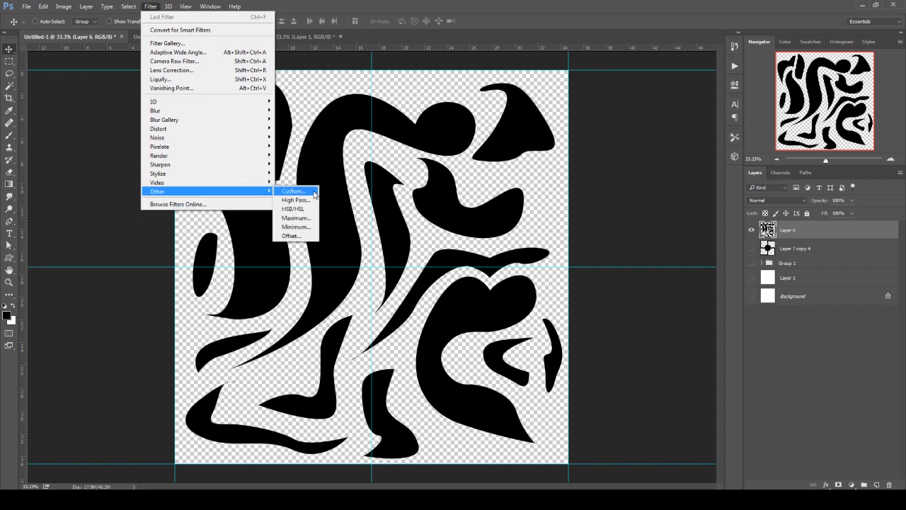
click(304, 236)
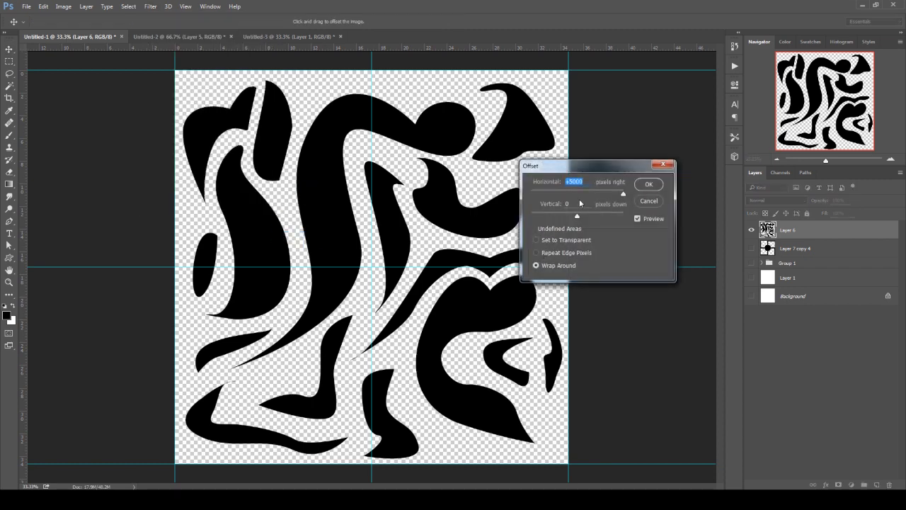
text(1250)
key(Tab)
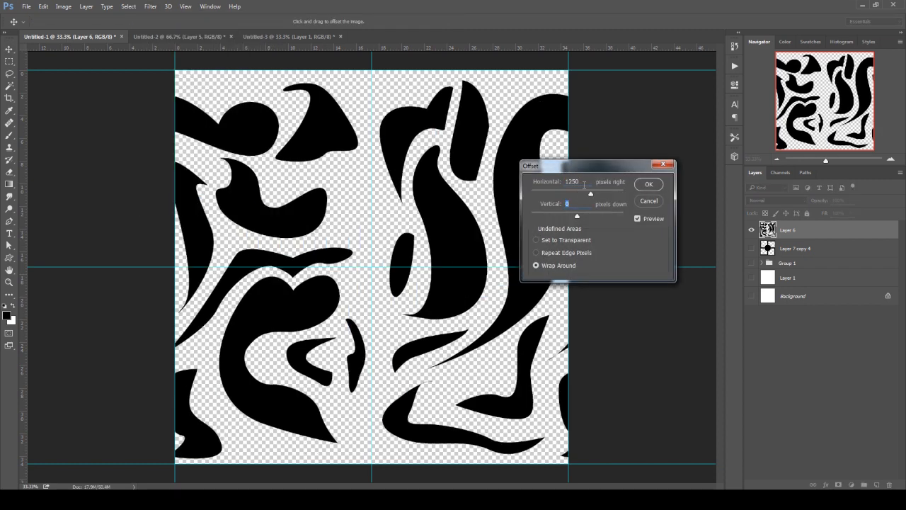
text(1250)
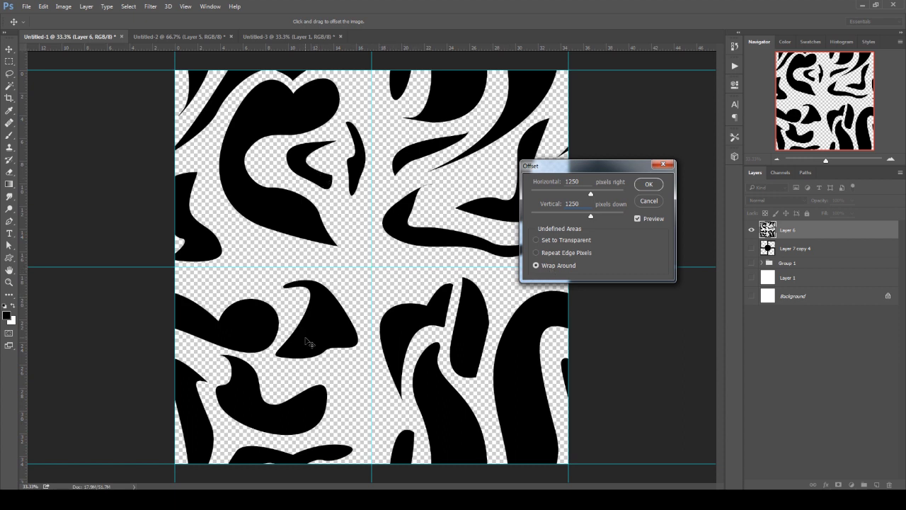
drag(594, 168, 603, 175)
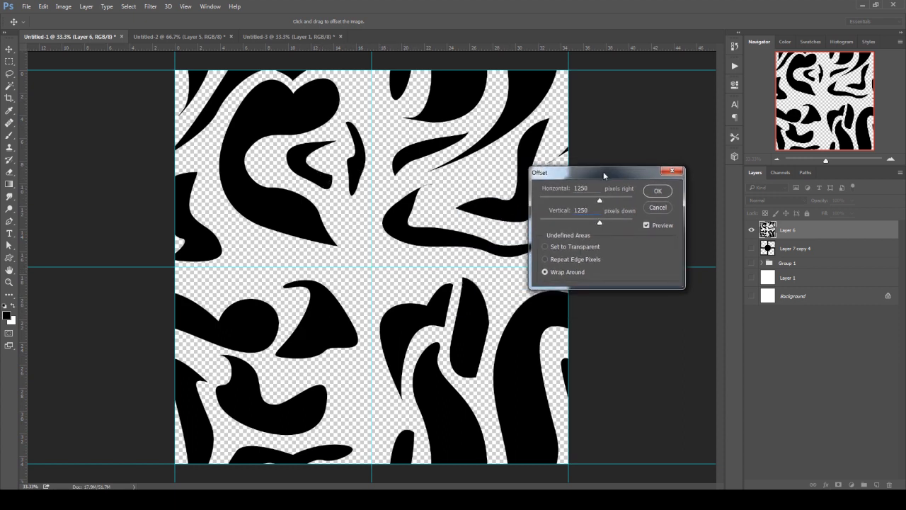
click(657, 190)
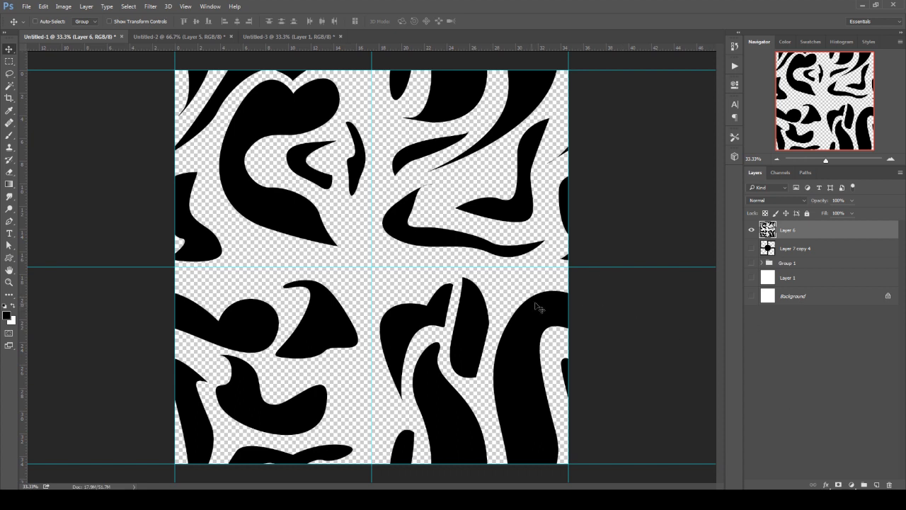
- Draw a thin wavy sliver across the gap where the centre guides cross, fill it black, and deselect
key(p)
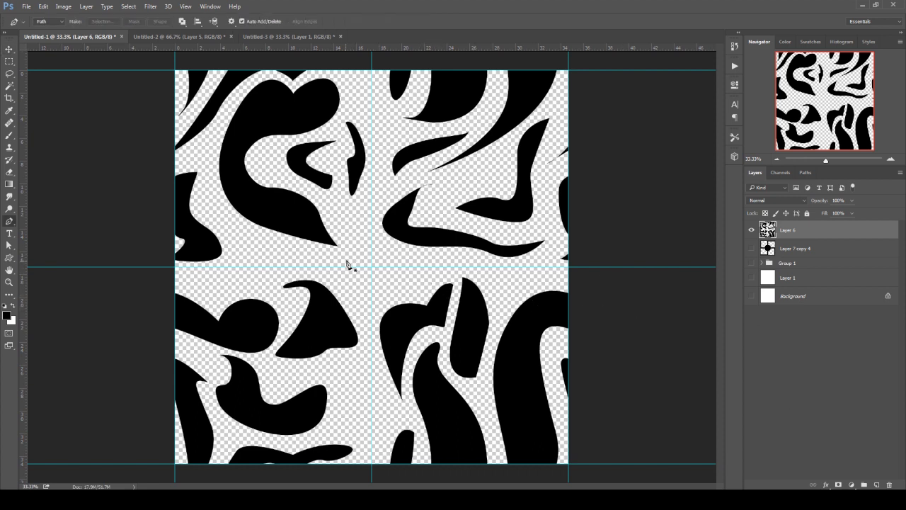
click(309, 268)
drag(345, 267, 410, 282)
click(309, 268)
key(ctrl+Return)
key(shift+F5)
key(Return)
key(ctrl+d)
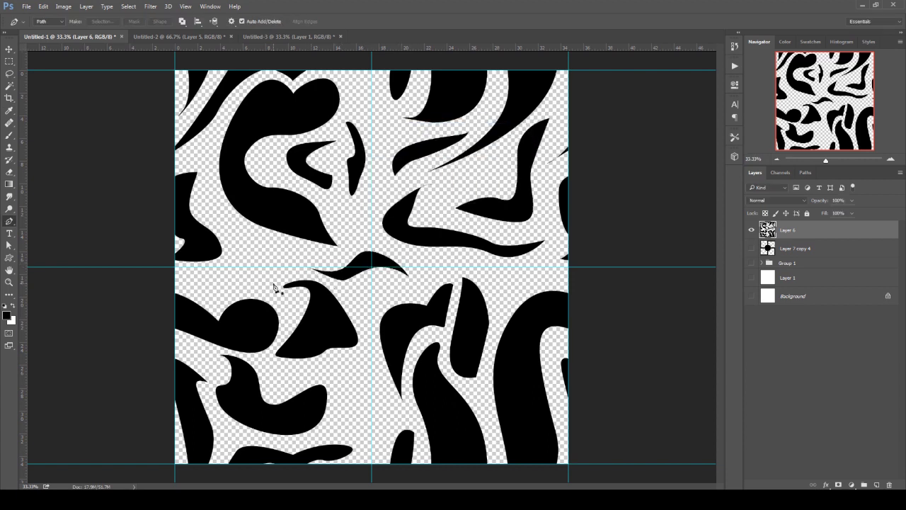
- Draw a curved pointed wedge in the horizontal gap beneath the large C-shaped form, fill it black, and deselect
click(215, 294)
mouse_move(248, 257)
mouse_down()
mouse_move(283, 250)
mouse_move(242, 273)
mouse_up()
click(316, 249)
click(215, 294)
key(ctrl+Return)
key(shift+F5)
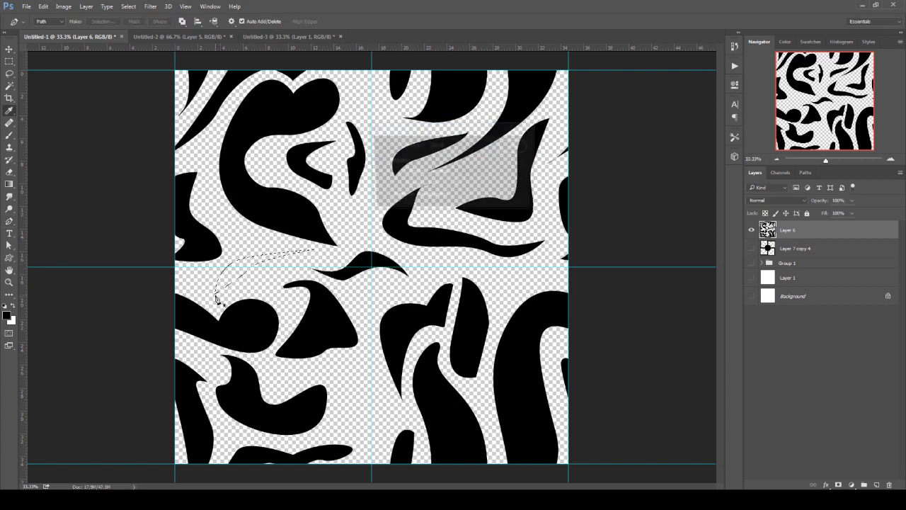
key(Return)
key(ctrl+d)
- Draw a three-pointed shape in the right half of the horizontal gap, fill it black, and deselect
click(474, 267)
drag(493, 263, 500, 268)
mouse_move(533, 264)
mouse_down()
mouse_move(510, 296)
mouse_move(488, 273)
mouse_move(434, 258)
mouse_up()
click(551, 271)
click(504, 309)
click(474, 268)
key(ctrl+Return)
key(shift+F5)
key(Return)
key(ctrl+d)
- Draw a small arched shape between the wavy sliver and the three-pointed shape, fill it black, and deselect
click(425, 288)
click(466, 264)
click(426, 289)
key(ctrl+Return)
key(shift+F5)
key(Return)
key(ctrl+d)
- Draw a small vertical leaf shape beside the centre guide in the lower half of the canvas, fill it black, and deselect
click(355, 380)
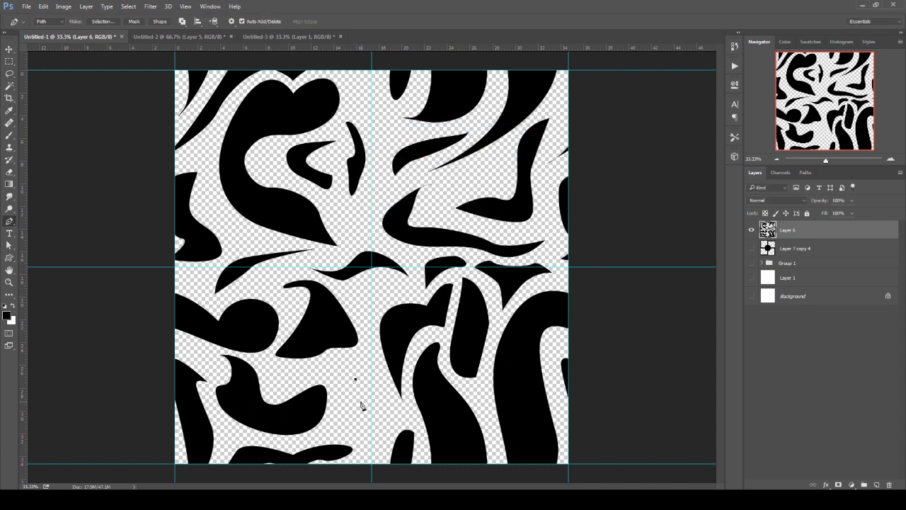
click(366, 439)
mouse_move(360, 409)
mouse_down()
mouse_move(350, 420)
mouse_move(378, 399)
mouse_up()
click(355, 380)
key(ctrl+Return)
key(shift+F5)
key(Return)
key(ctrl+d)
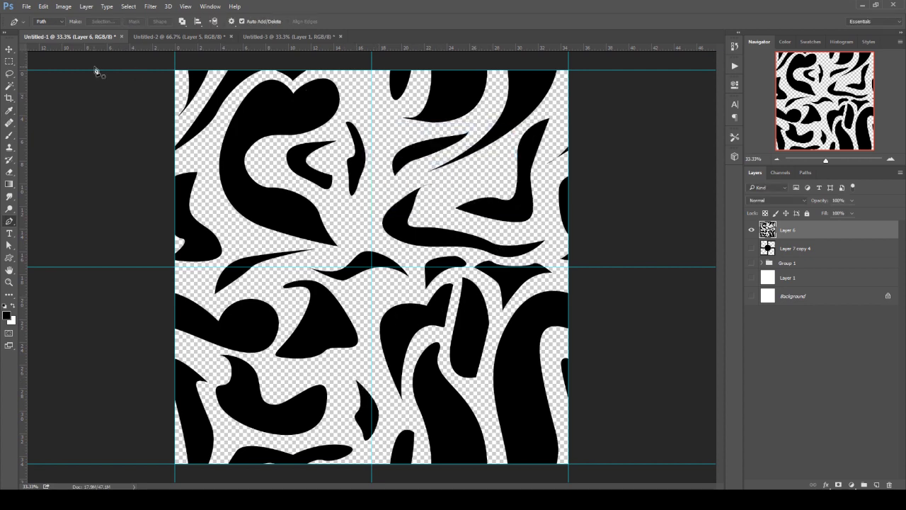
- Define the finished organic-shape tile as a pattern named 3
click(43, 6)
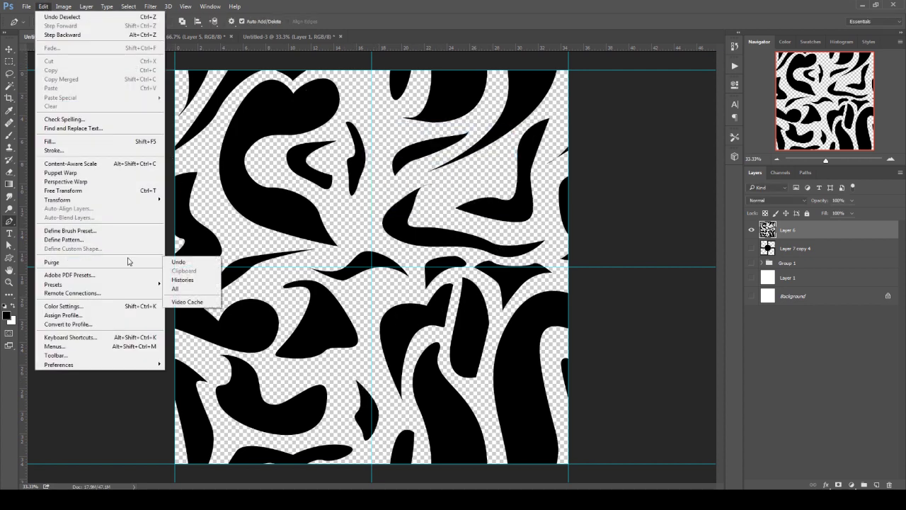
click(115, 240)
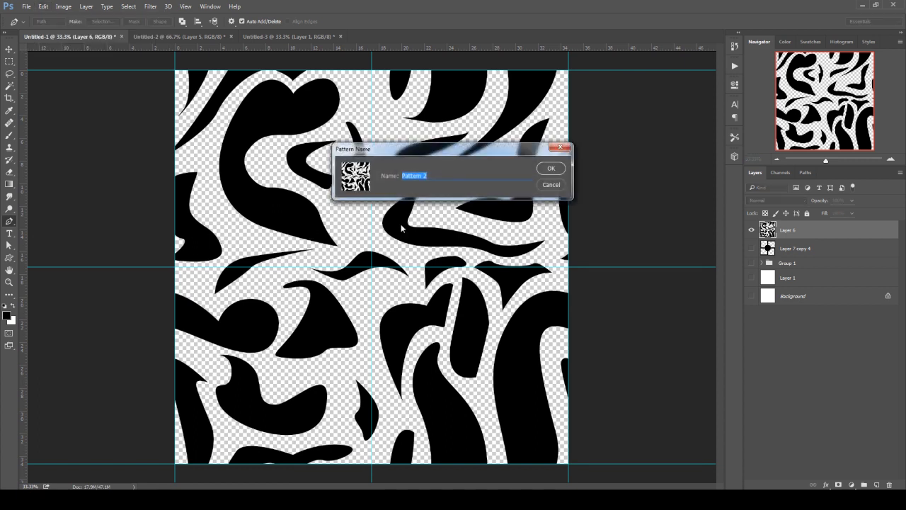
text(3)
key(Return)
key(v)
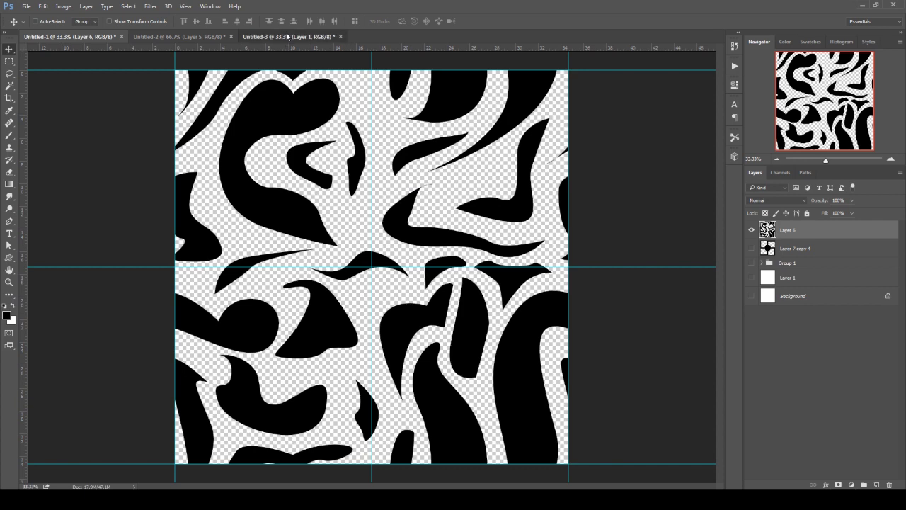
- In the Untitled-3 document, scale Layer 1's circle pattern overlay to 19% and set the layer's opacity to 100%
click(287, 36)
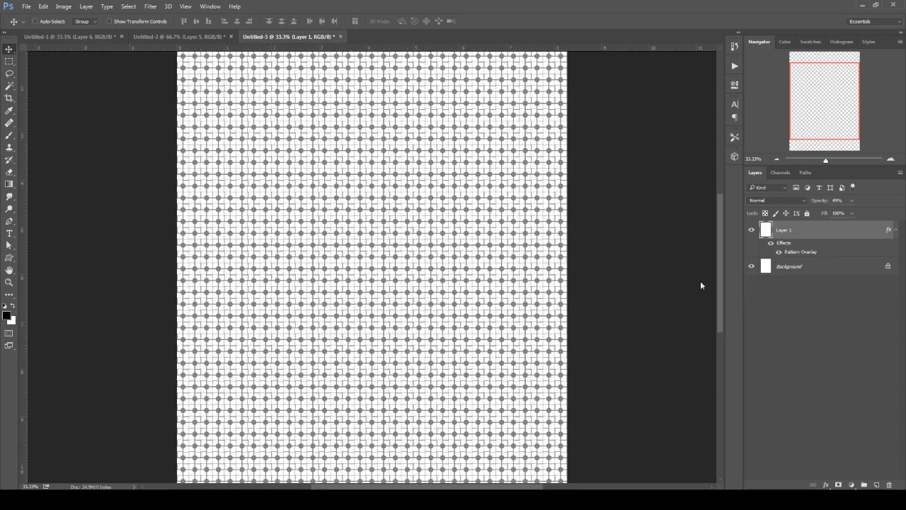
double_click(797, 254)
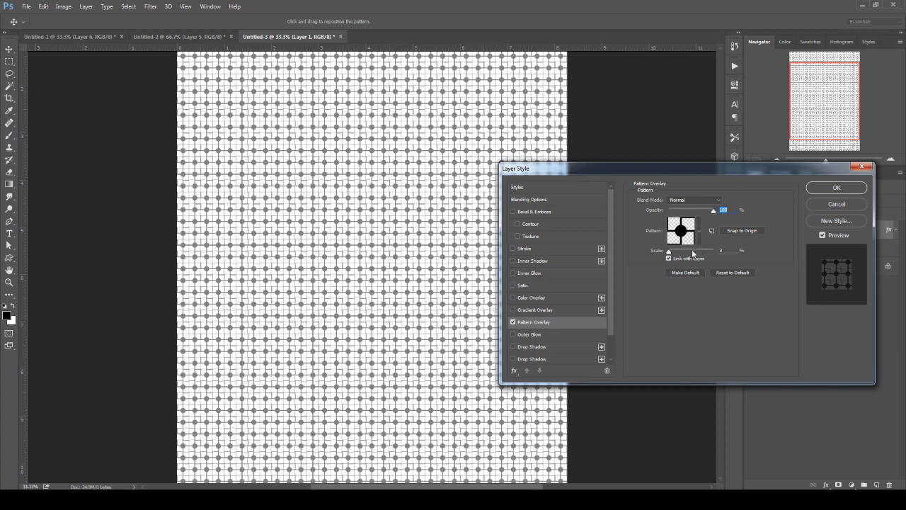
drag(673, 256, 691, 248)
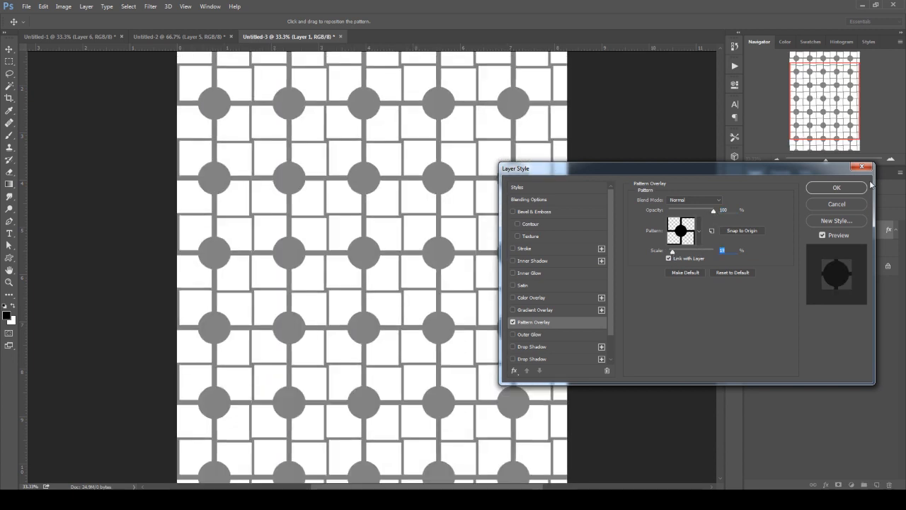
click(836, 187)
click(852, 203)
drag(851, 214, 888, 227)
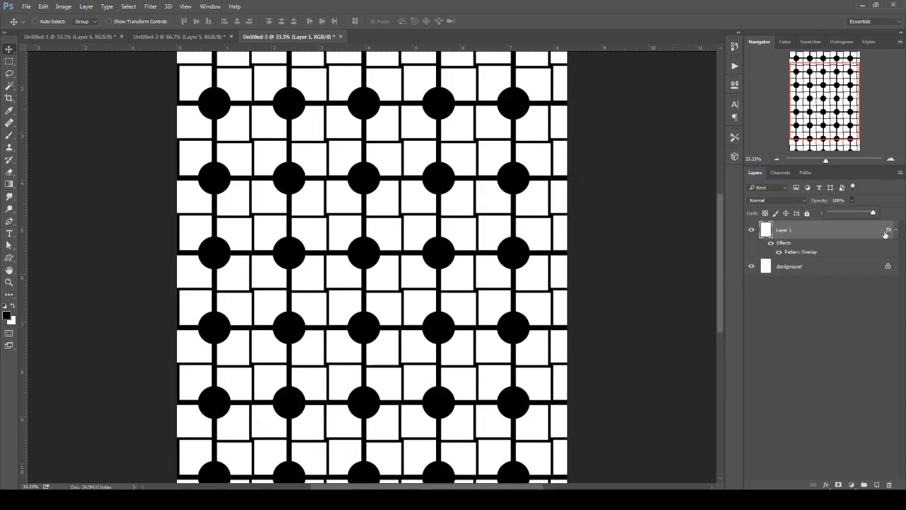
click(888, 232)
key(space)
- Switch Layer 1's pattern overlay to the organic-shape pattern at 7% scale, and lower the layer's opacity to 38%
double_click(817, 230)
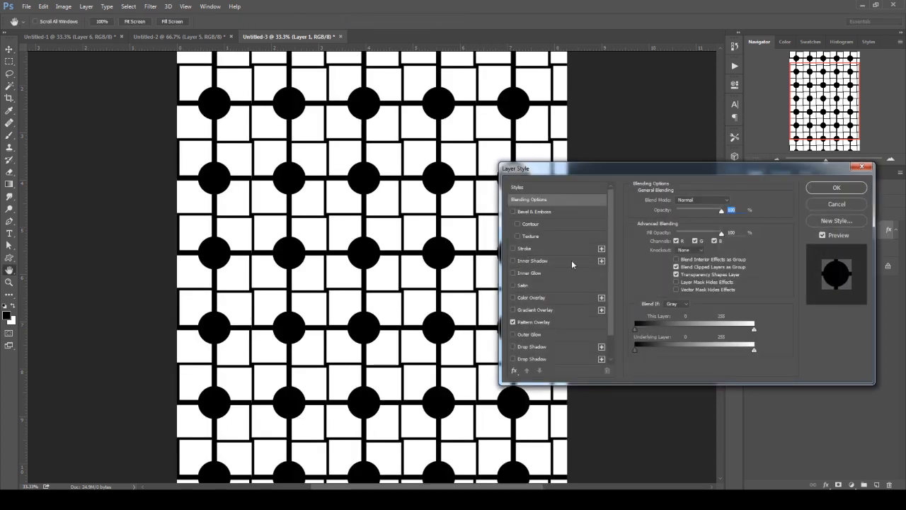
click(536, 325)
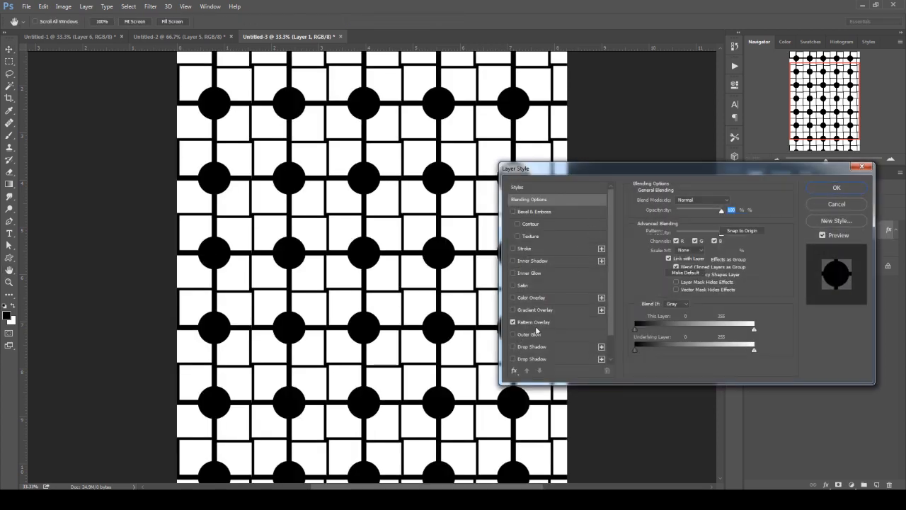
click(698, 231)
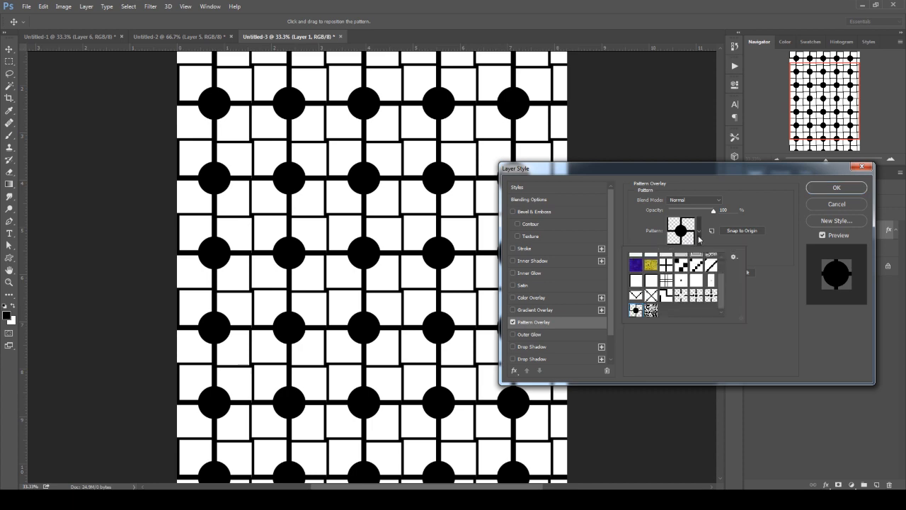
click(651, 311)
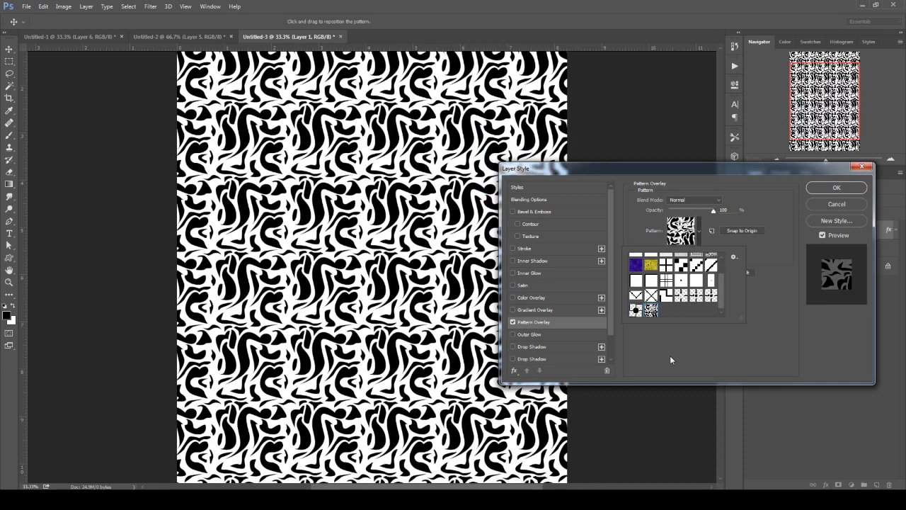
click(669, 355)
drag(672, 252, 669, 255)
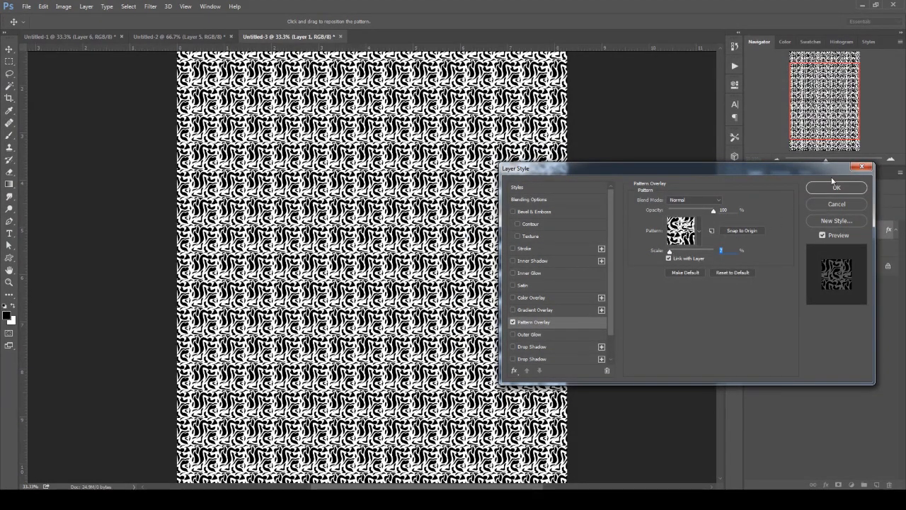
click(839, 187)
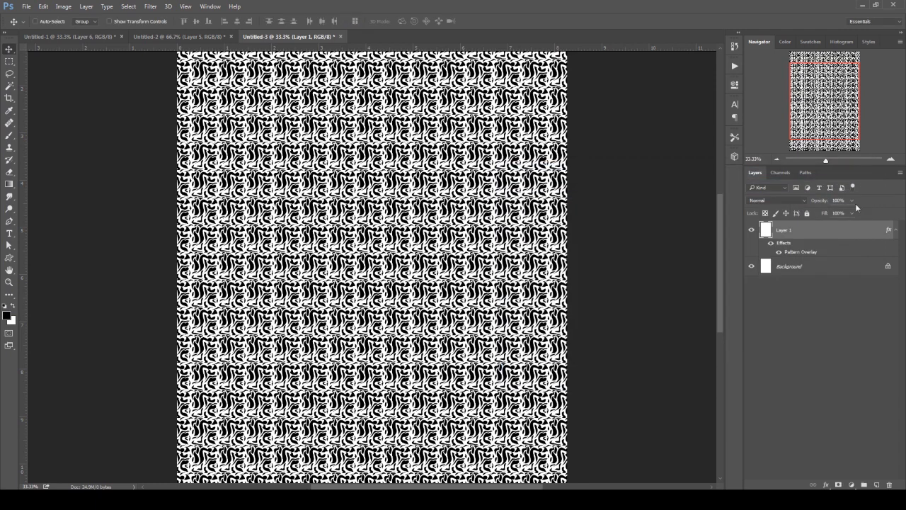
drag(850, 212, 823, 213)
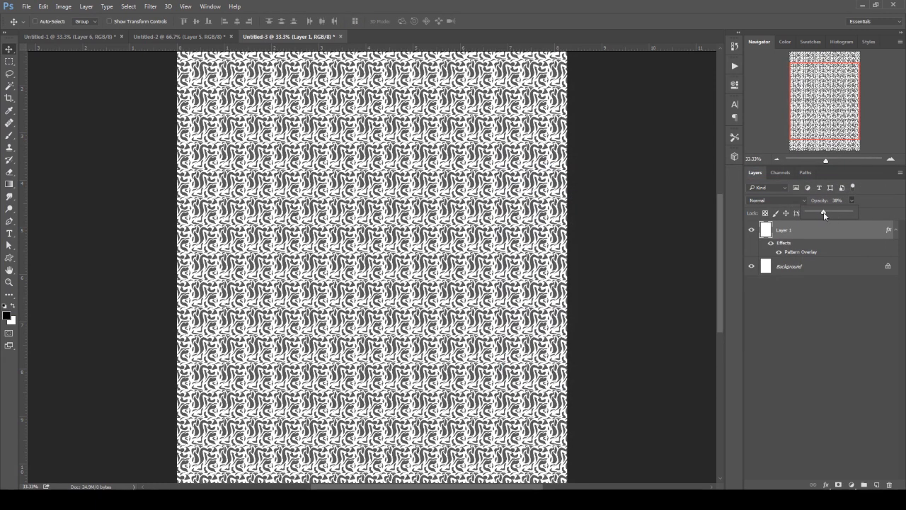
click(806, 253)
double_click(806, 253)
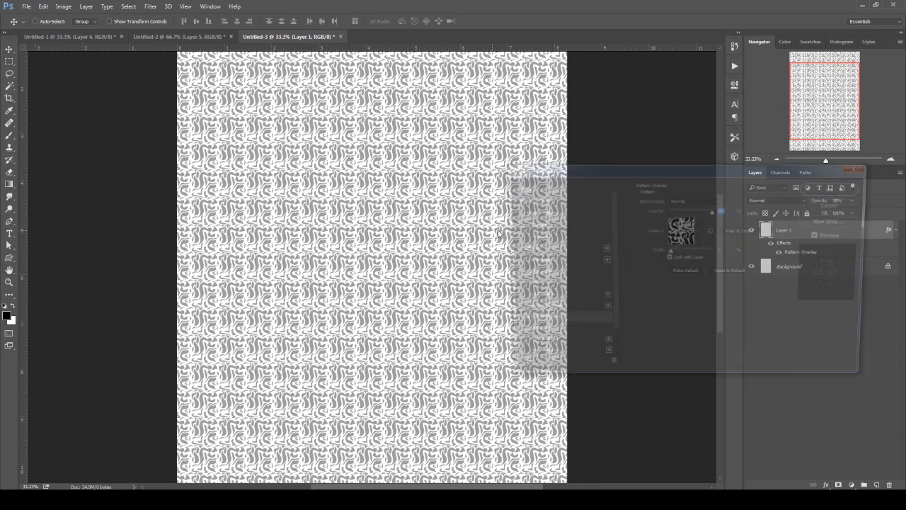
click(698, 233)
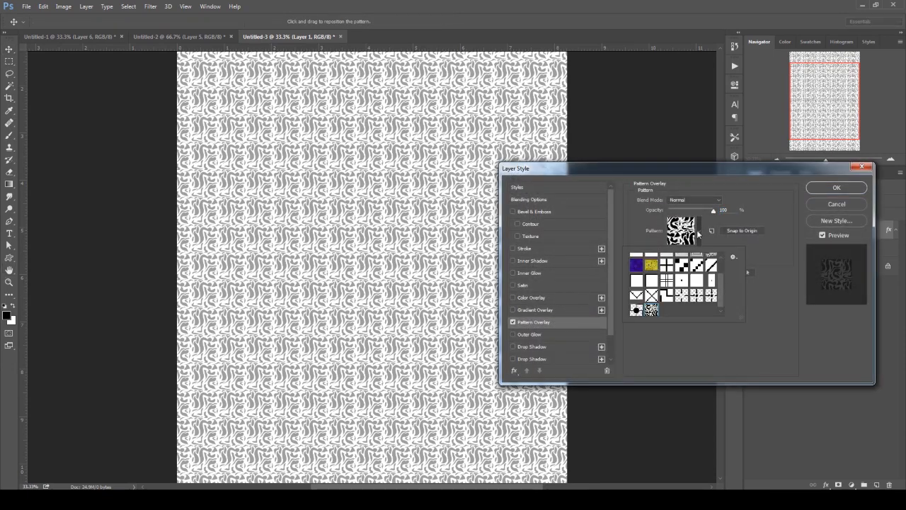
click(683, 342)
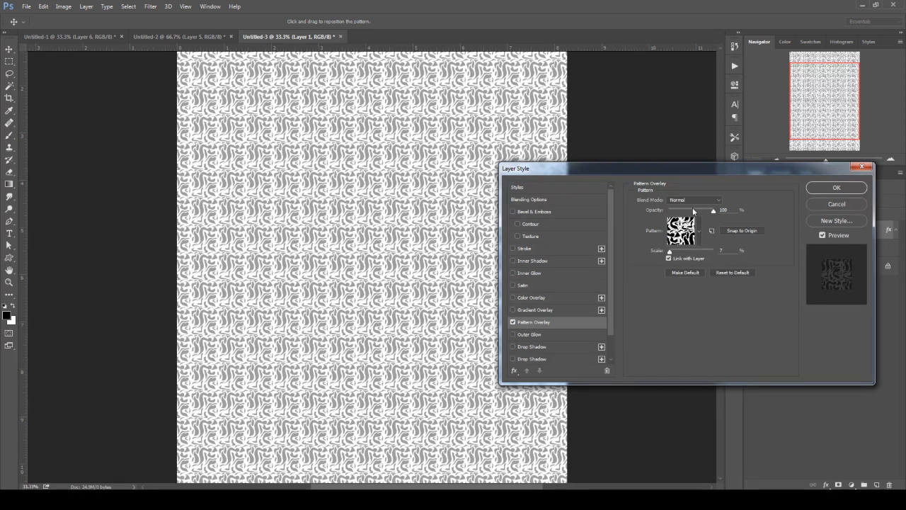
click(826, 188)
- Add a new layer above Layer 1 and fill it with a solid bright turquoise colour
click(876, 485)
key(shift+F5)
click(460, 145)
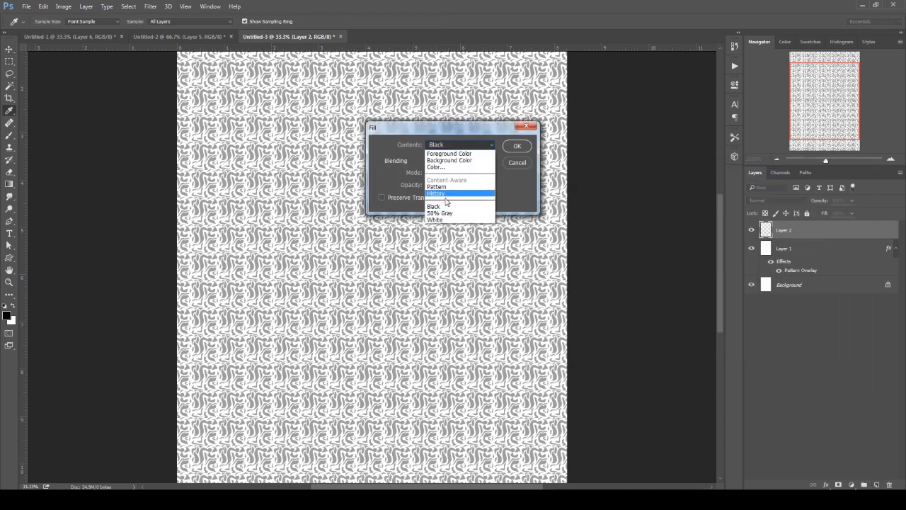
click(436, 167)
click(837, 124)
key(Return)
- Try the Multiply and Color blend modes on the turquoise layer to compare their effect on the pattern
click(777, 201)
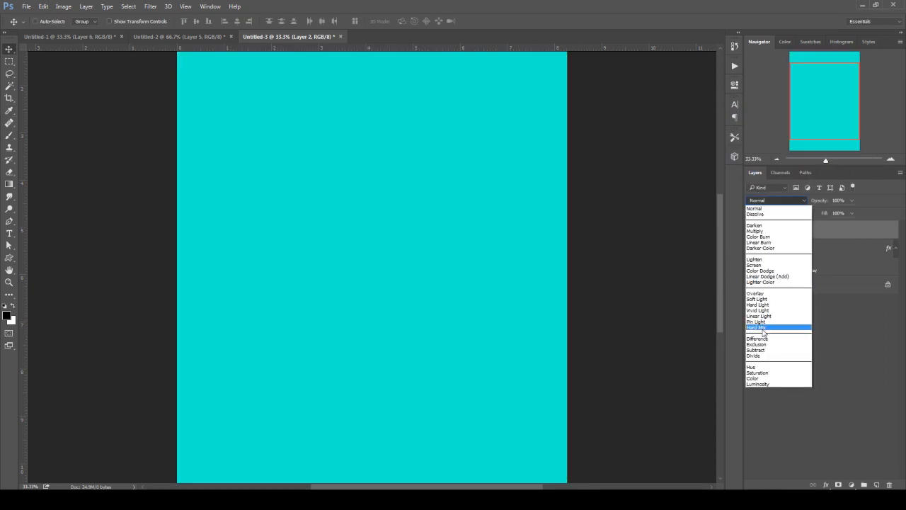
click(764, 231)
click(775, 201)
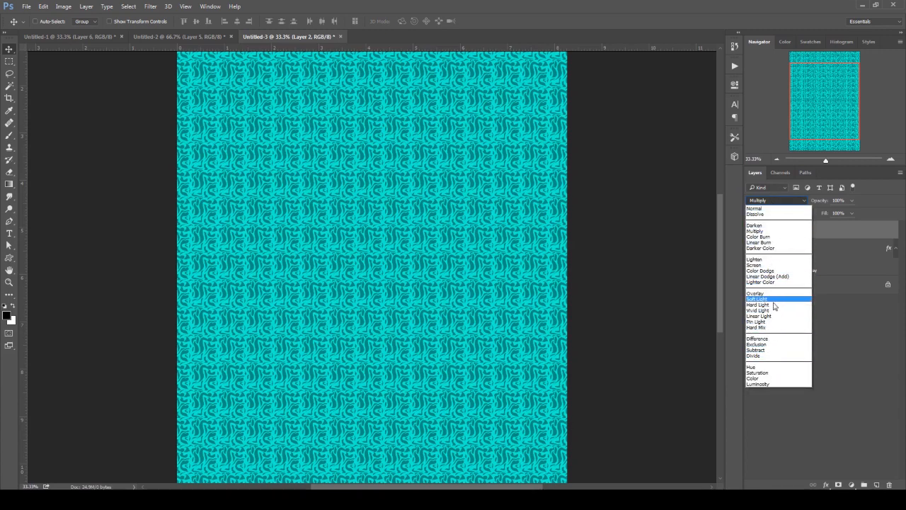
click(762, 378)
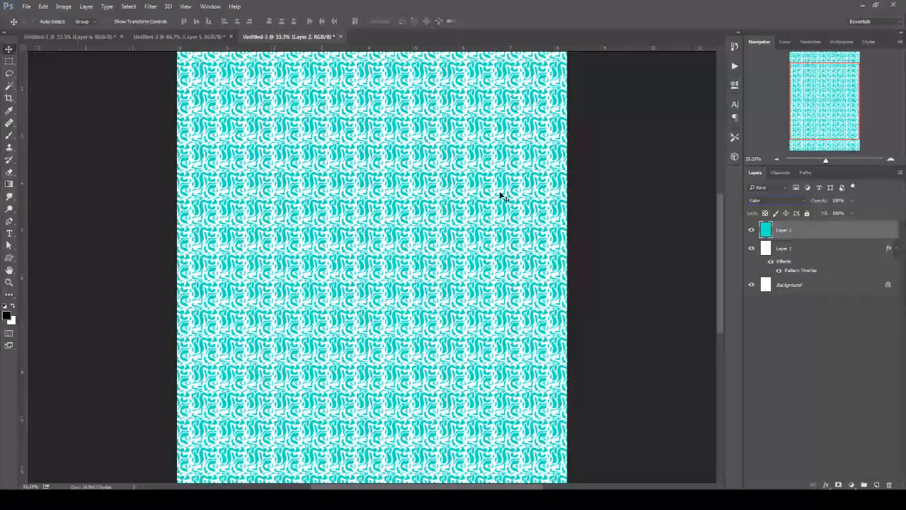
click(763, 206)
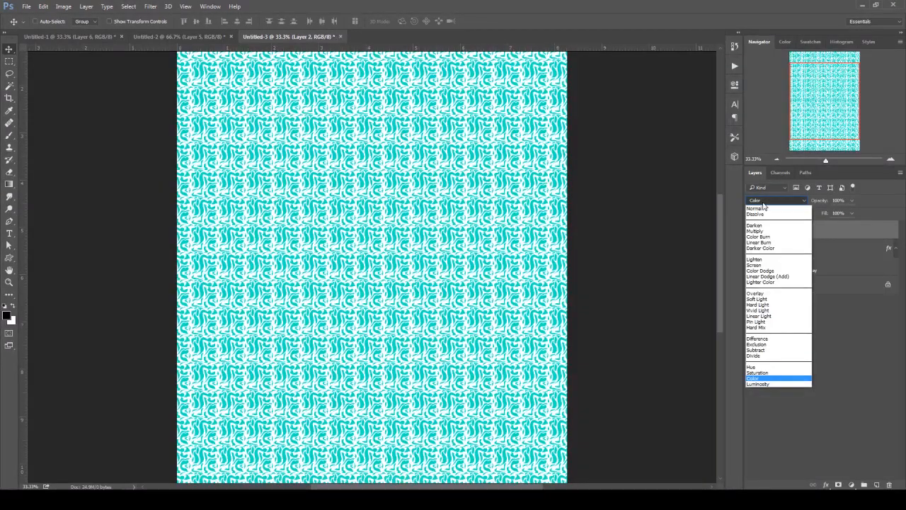
click(762, 233)
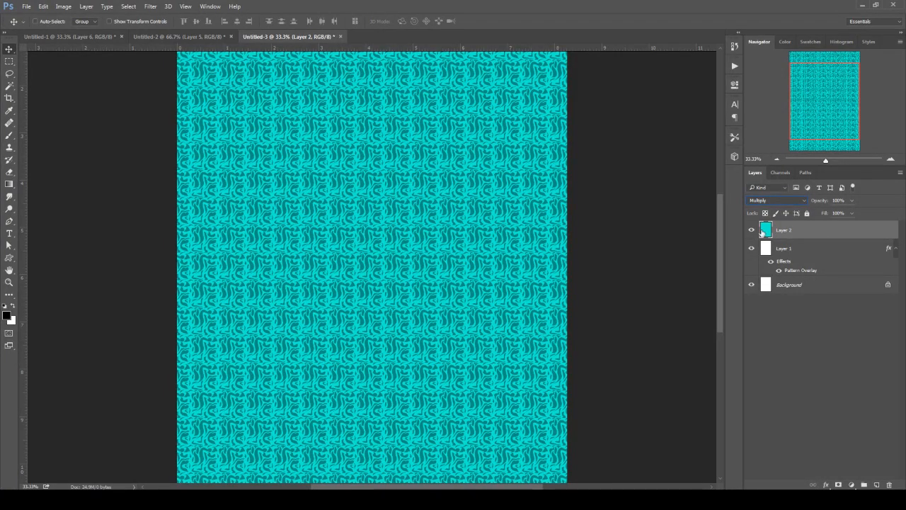
- Set the turquoise layer's blend mode to Color and deselect the layer
click(782, 200)
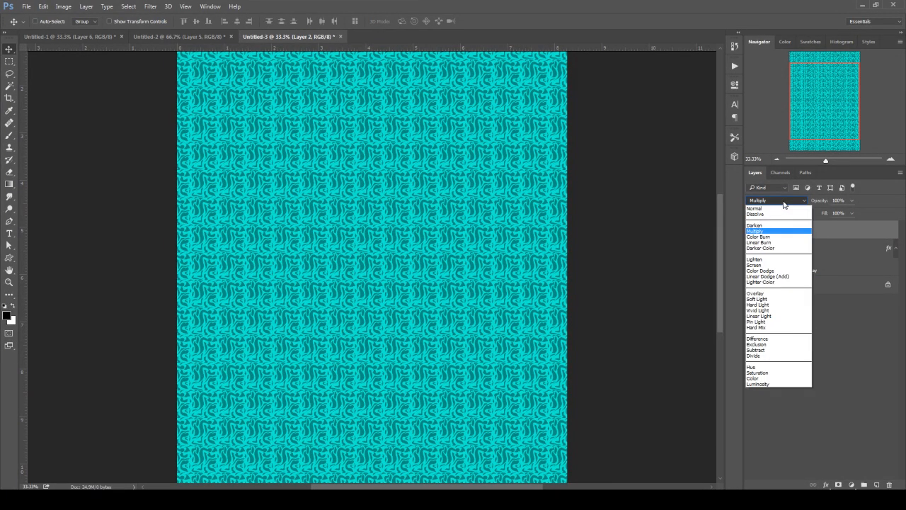
click(760, 379)
click(779, 361)
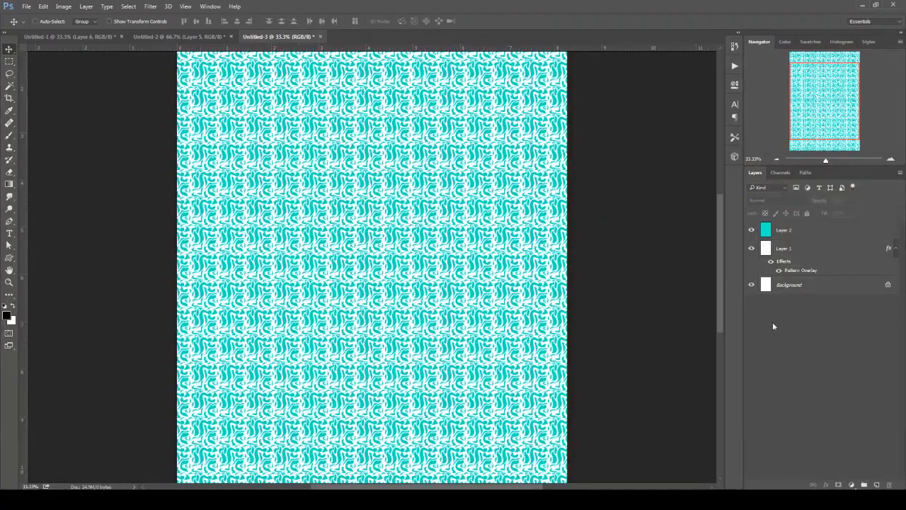
- Examine the turquoise organic-shape pattern up close and at page scale
key(ctrl+plus)
key(ctrl+plus)
key(ctrl+plus)
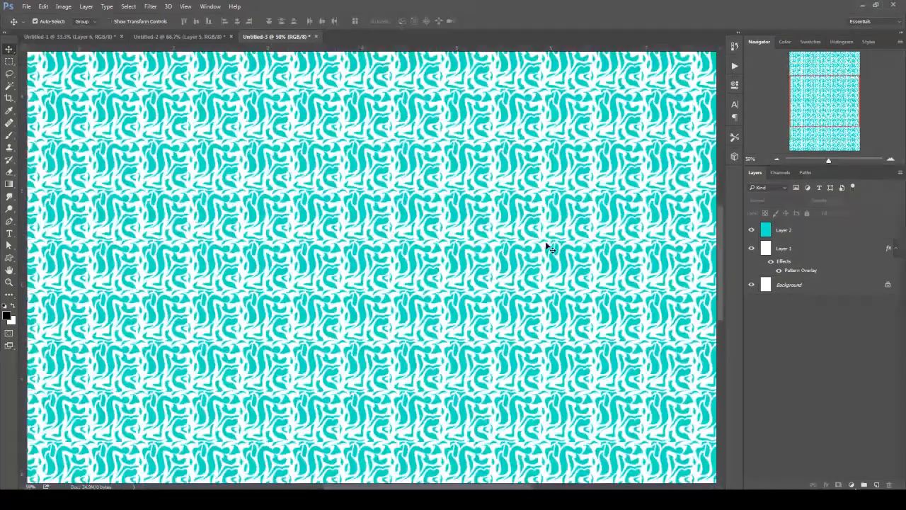
key(ctrl+minus)
key(ctrl+minus)
key(ctrl+minus)
key(ctrl+minus)
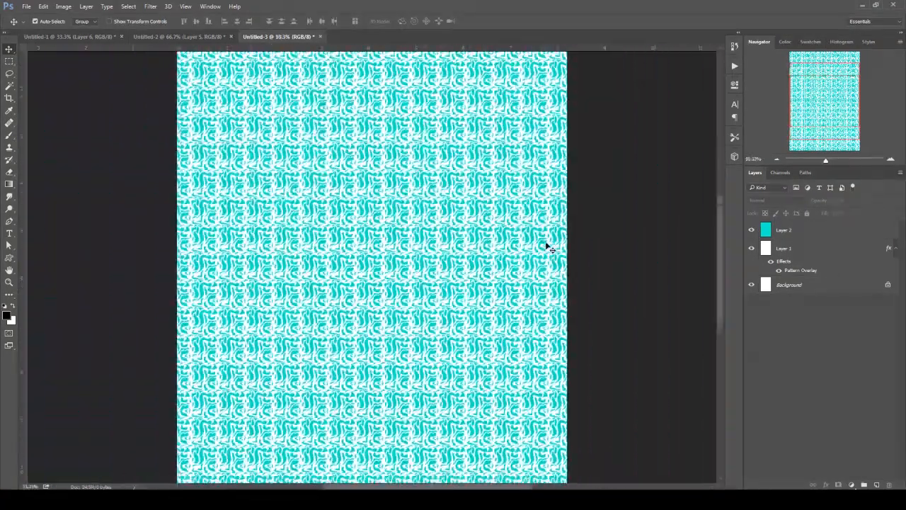
key(ctrl+plus)
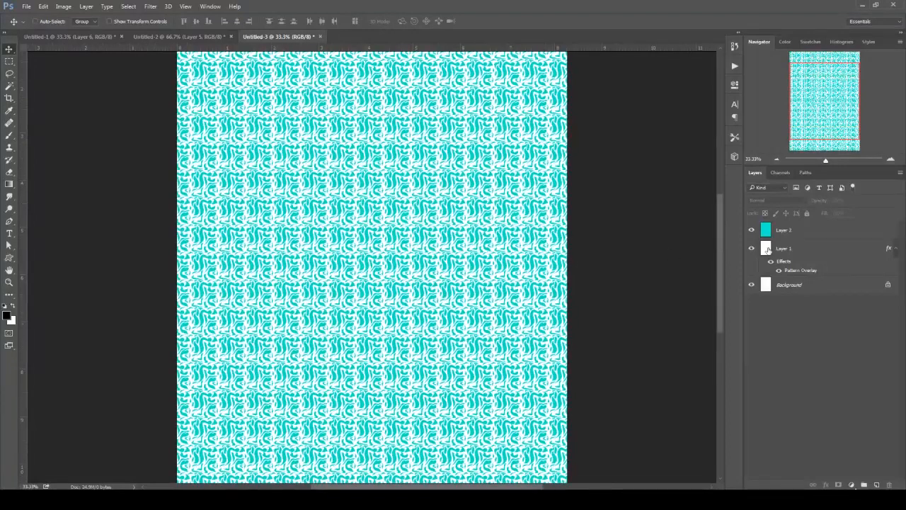
- Lower the opacity of pattern Layer 1 until the turquoise pattern is pale, and deselect the layer
click(783, 232)
click(811, 248)
click(851, 200)
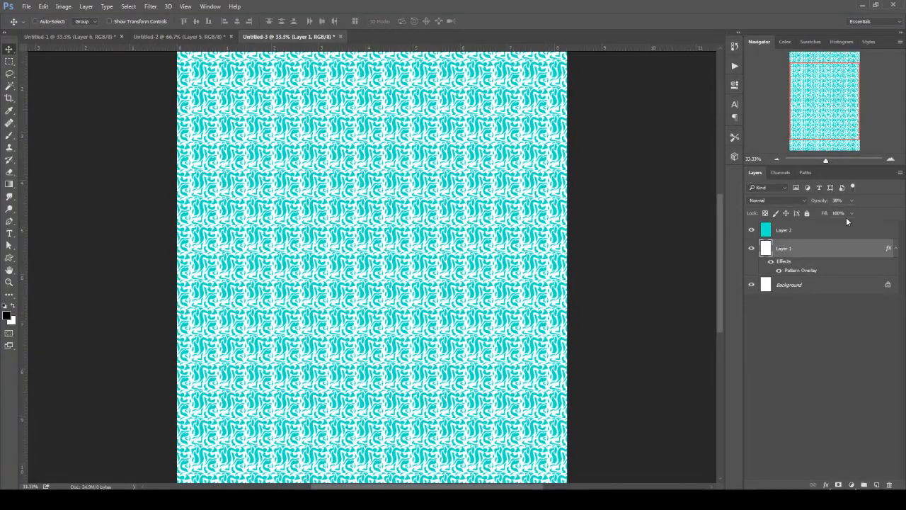
drag(840, 213, 836, 214)
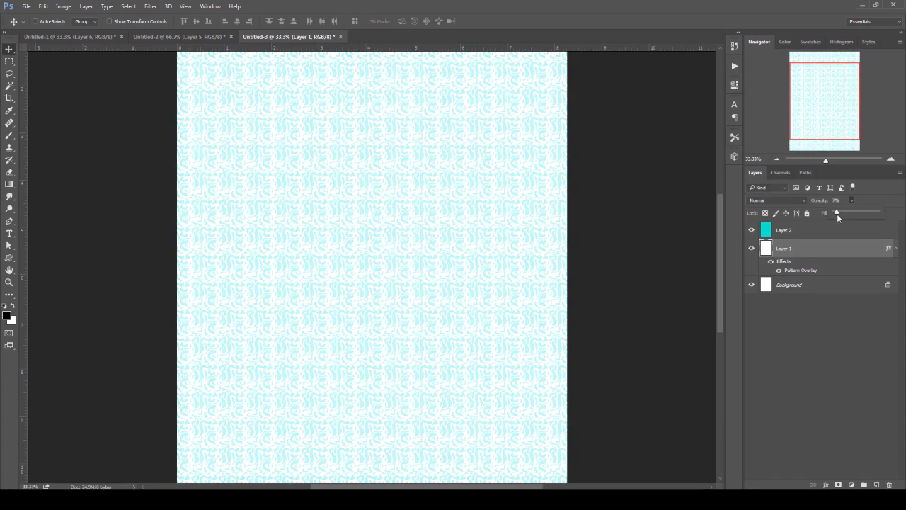
click(836, 360)
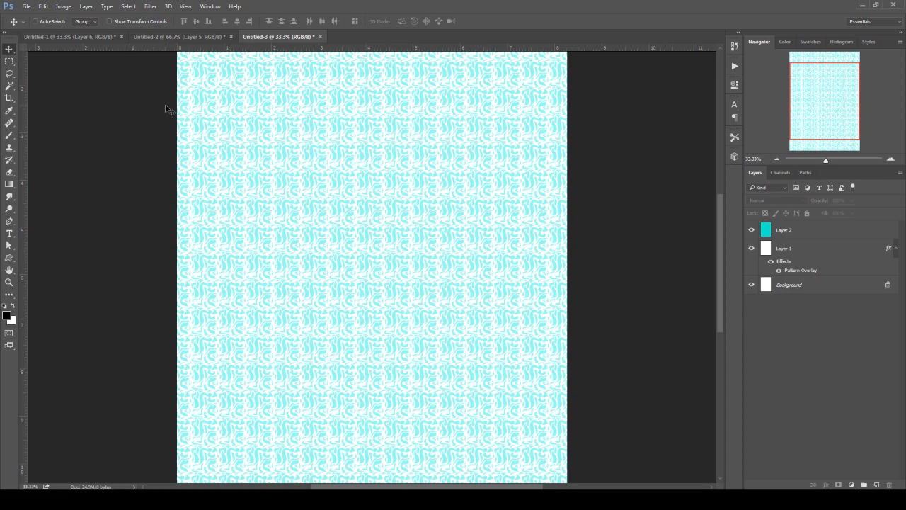
- Check the organic-shape tile in Untitled-1, return to Untitled-3, and open the recent file patterns.psd
click(66, 36)
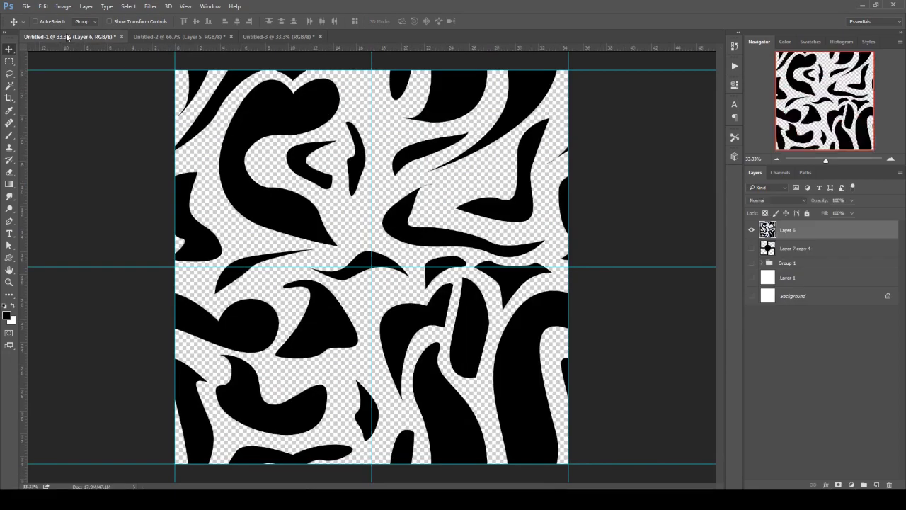
click(283, 38)
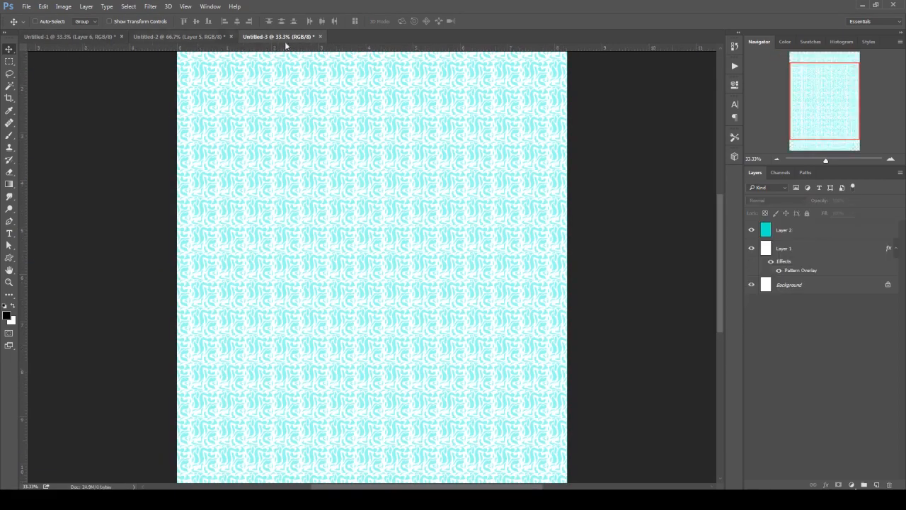
click(26, 6)
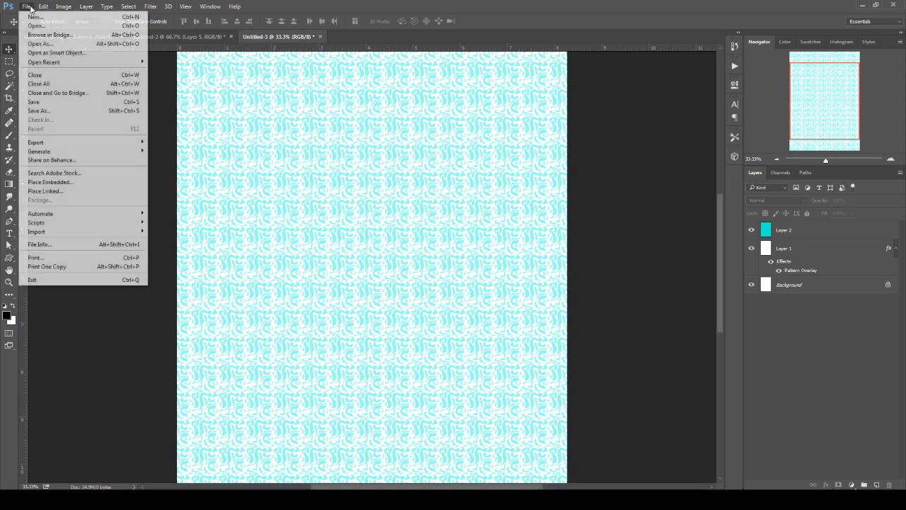
mouse_move(115, 62)
click(248, 68)
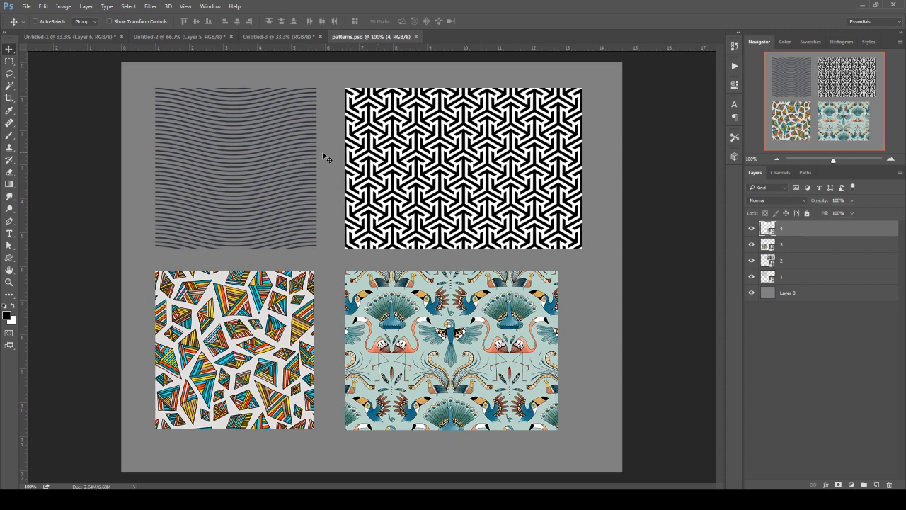
- Load the outlines of layers 4 and 1 as selections to inspect the patterns' extents, and clear the selection
key(m)
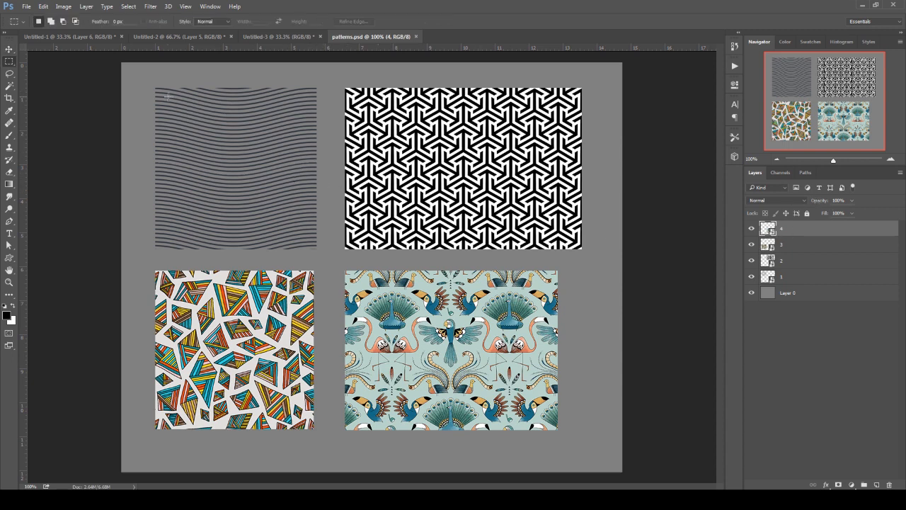
ctrl+click(769, 230)
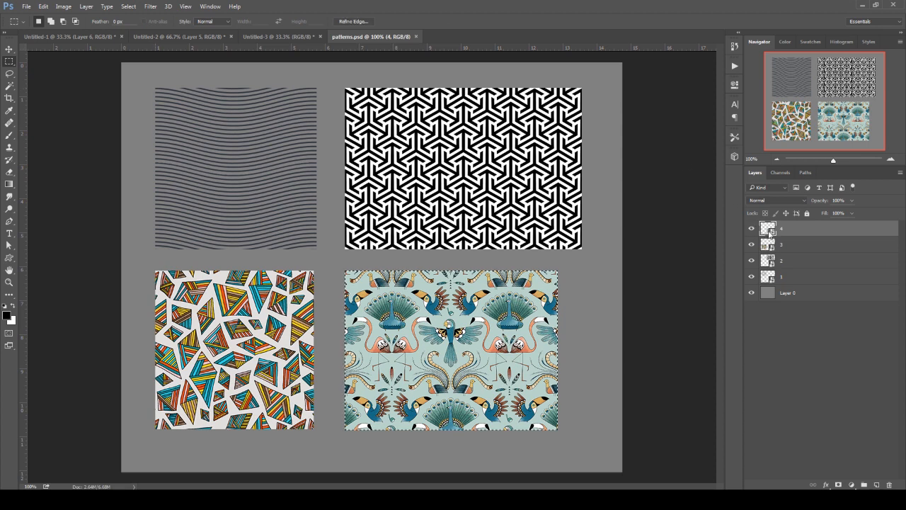
click(752, 278)
click(751, 276)
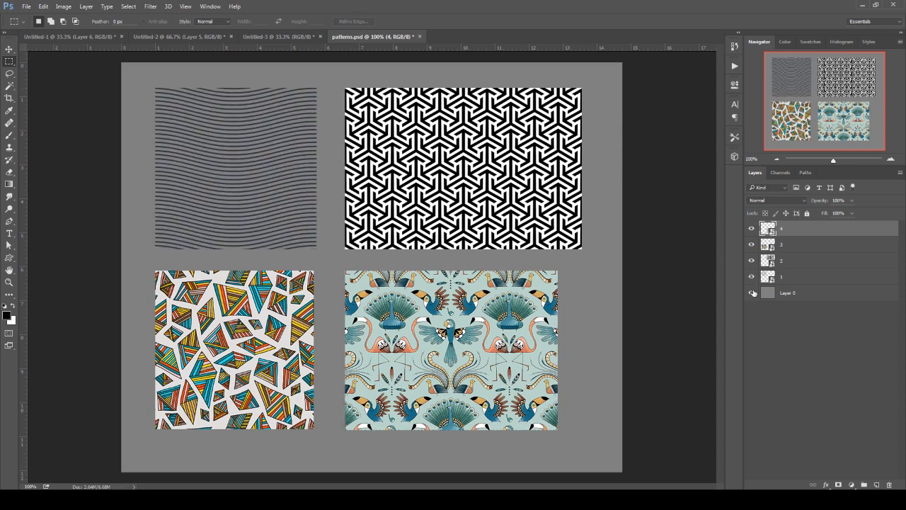
ctrl+click(768, 277)
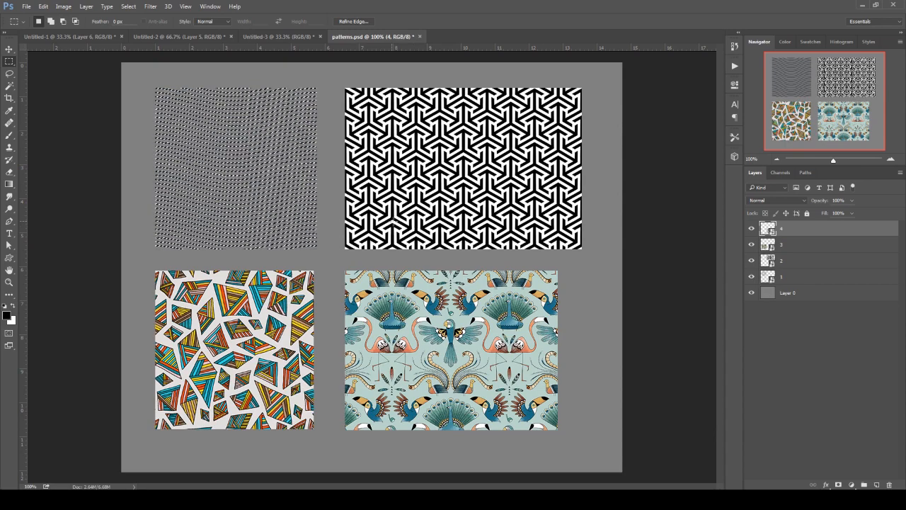
key(ctrl+plus)
drag(313, 210, 581, 344)
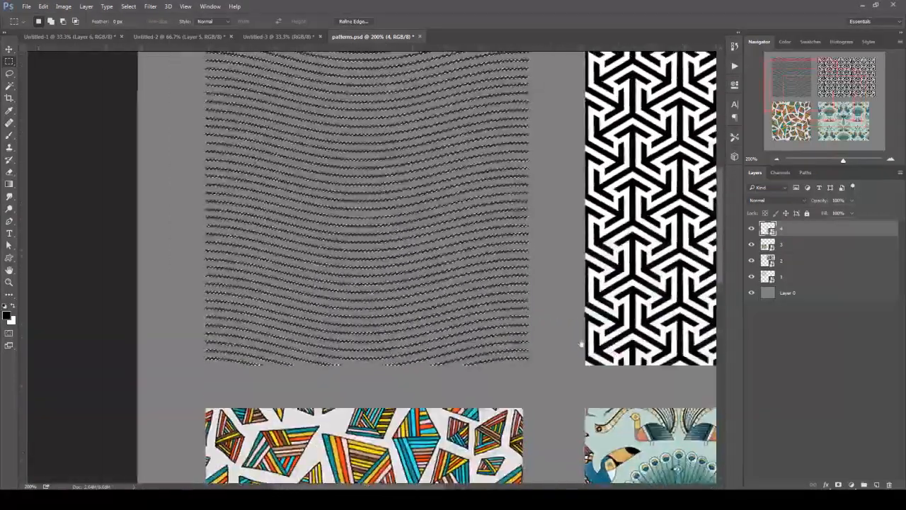
key(ctrl+d)
key(v)
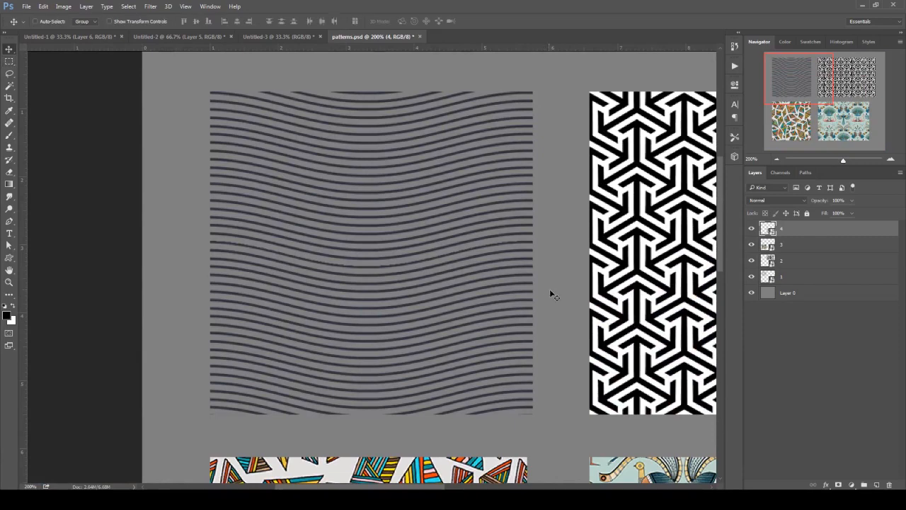
- Create a new 600 × 600 pixel RGB document at 300 pixels per inch with a white background
scroll(507, 262, down, 3)
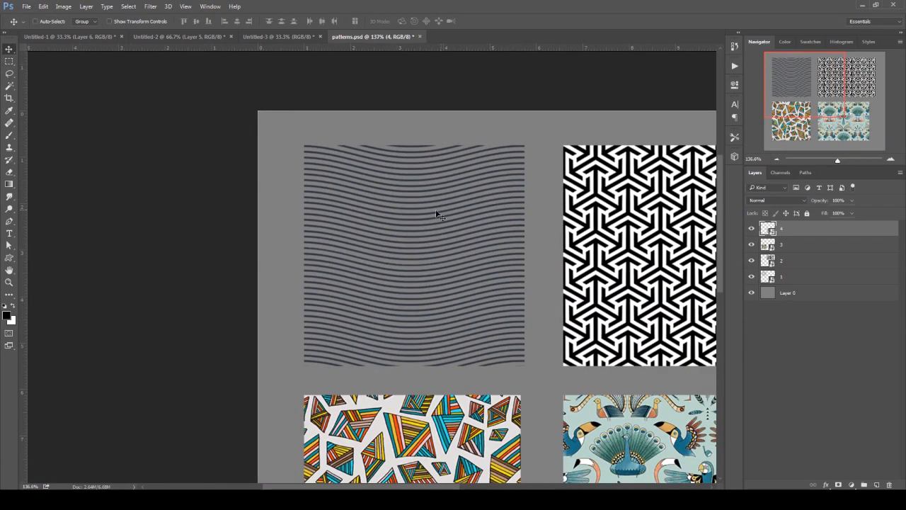
drag(472, 238, 426, 227)
key(ctrl+n)
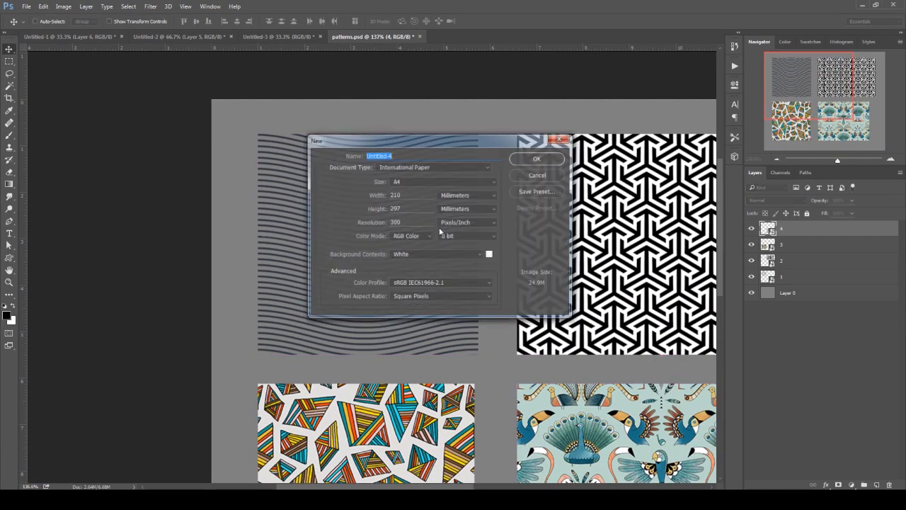
click(467, 194)
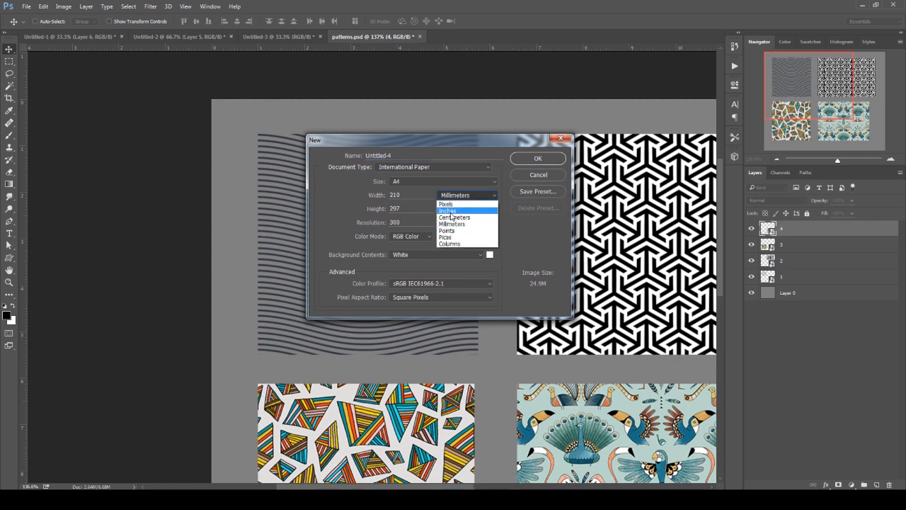
click(450, 202)
text(600)
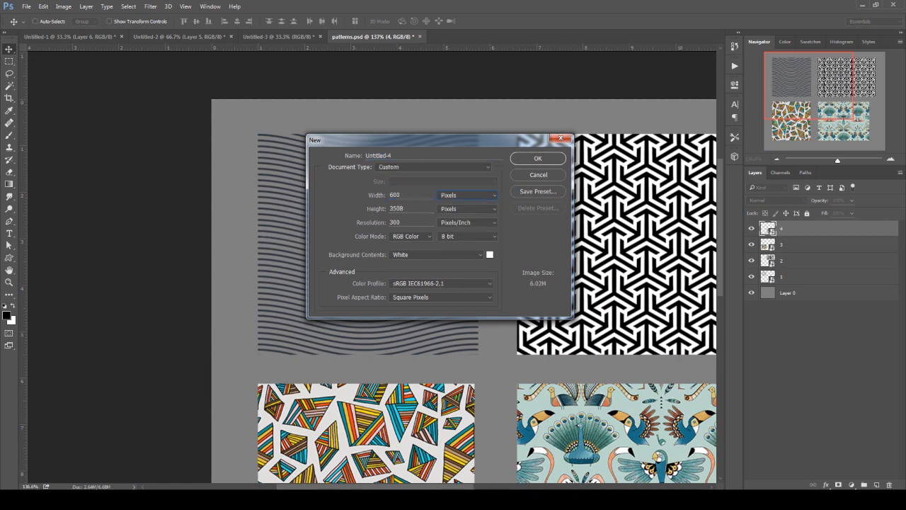
key(Tab)
text(600)
key(Return)
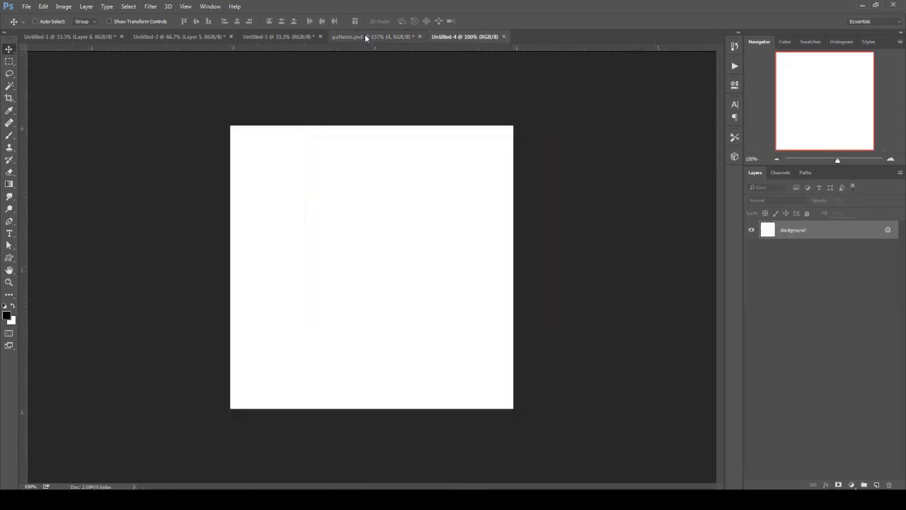
- Switch to patterns.psd, try moving the bird pattern layer 4 upward, and undo the move
click(364, 36)
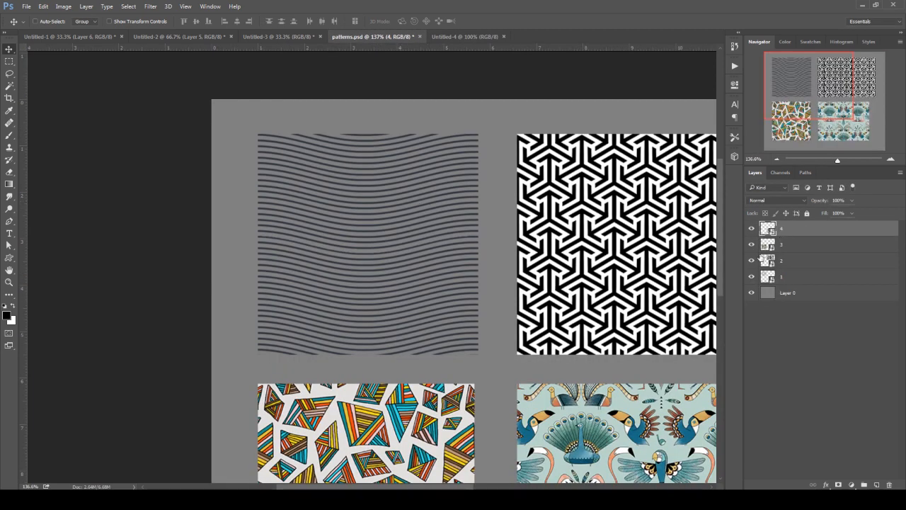
click(751, 292)
click(751, 293)
drag(451, 224, 468, 66)
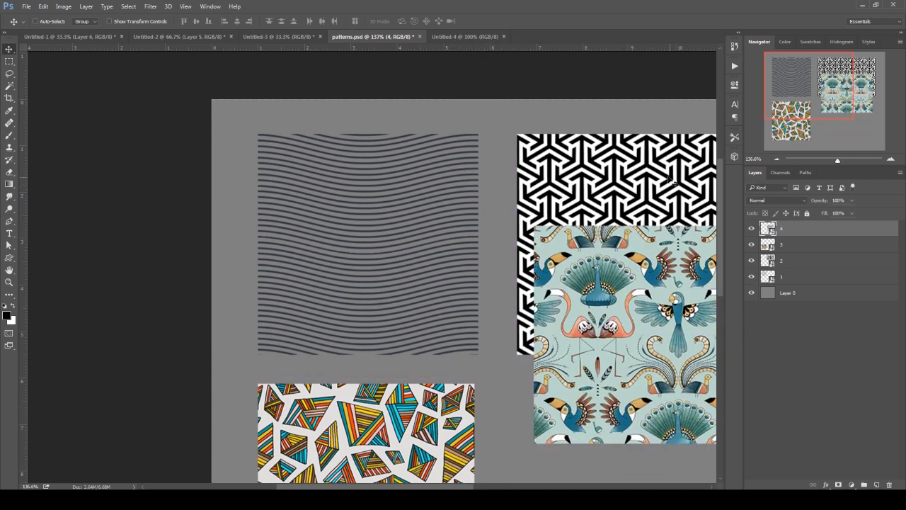
key(ctrl+z)
- Copy the wavy-line layer 1 from patterns.psd into the centre of Untitled-4
click(781, 277)
click(751, 277)
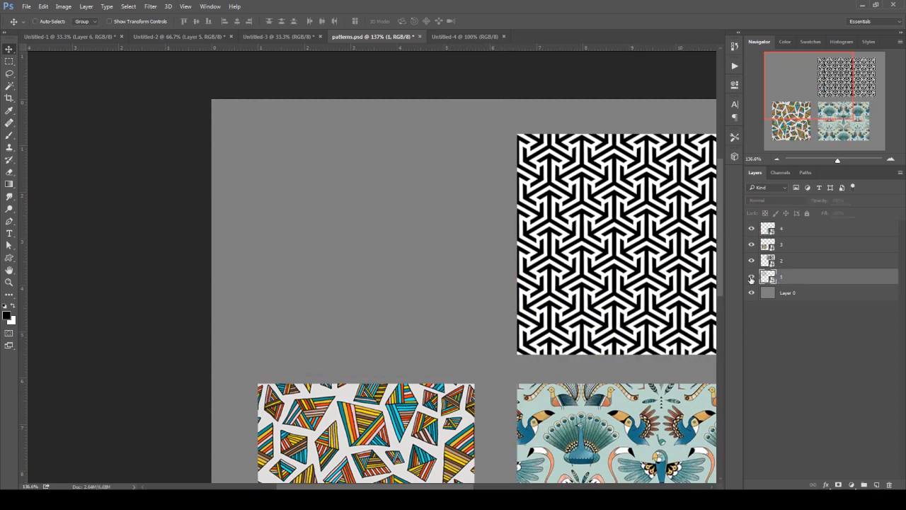
click(752, 277)
mouse_move(497, 214)
mouse_down()
mouse_move(459, 43)
mouse_move(414, 208)
mouse_move(406, 255)
mouse_move(418, 261)
mouse_up()
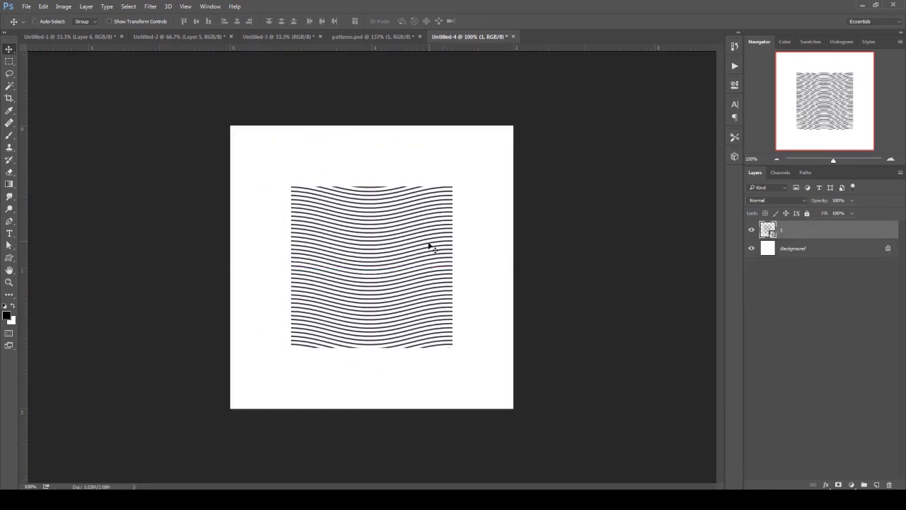
- Crop Untitled-4 to the edges of the wave pattern and hide the white Layer 0
key(c)
drag(511, 127, 484, 156)
drag(262, 379, 291, 346)
key(Return)
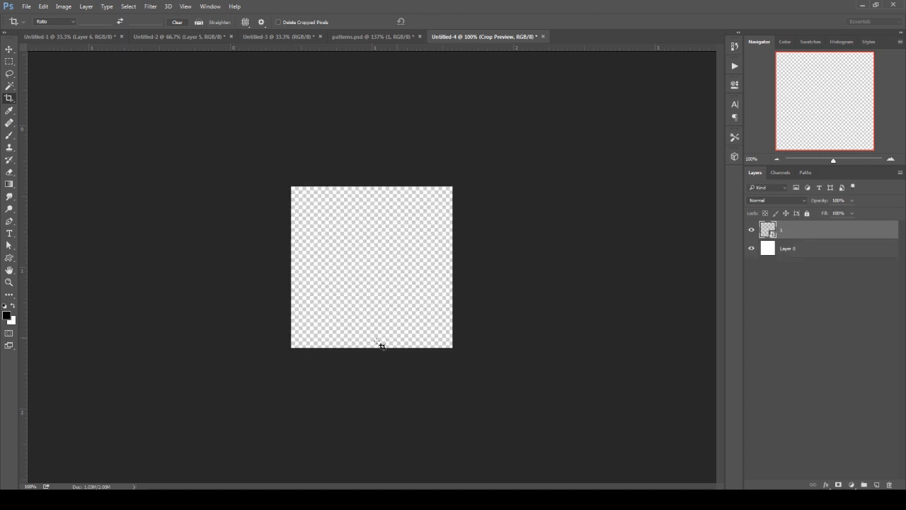
click(751, 249)
key(v)
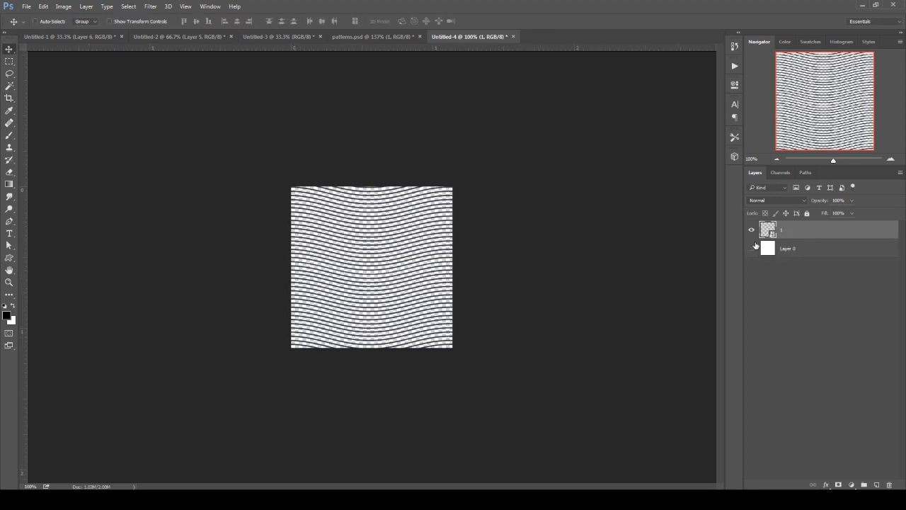
click(752, 249)
click(752, 249)
- Define the transparent wave tile as a new pattern named Pattern wave
click(46, 7)
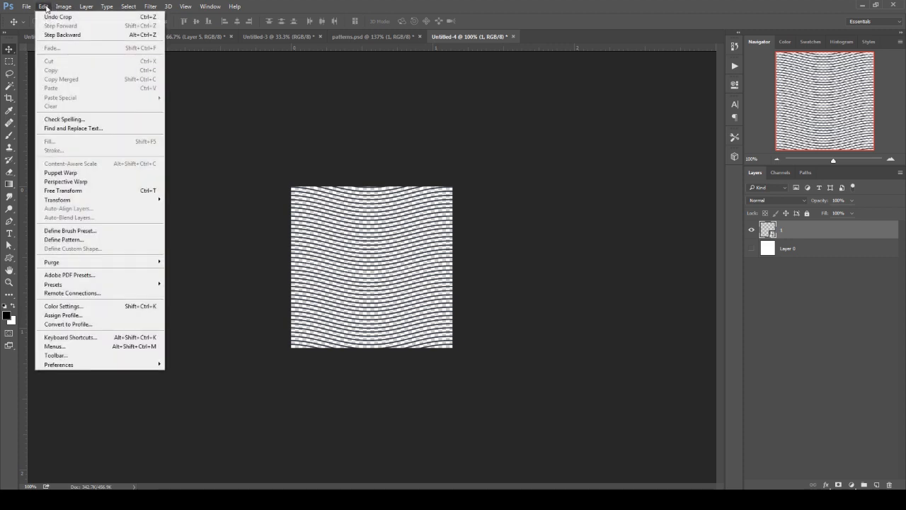
click(63, 240)
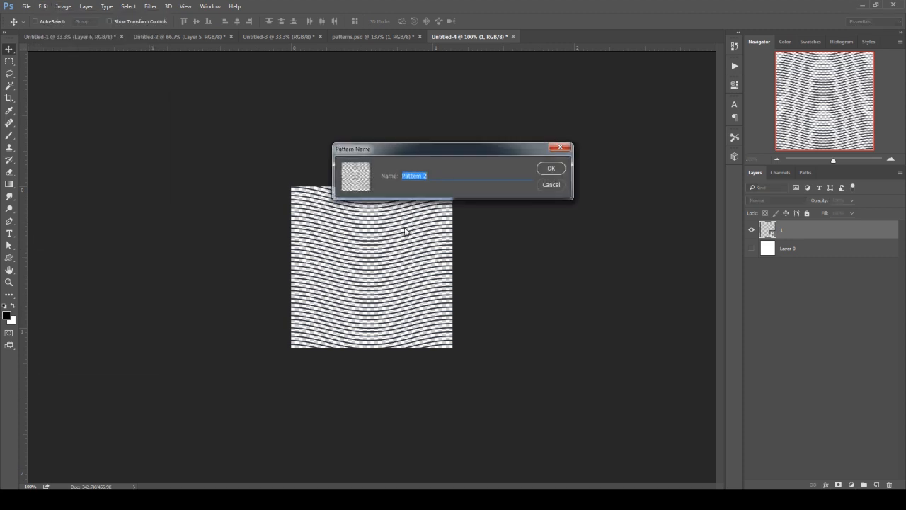
text(Pattern wave)
key(Return)
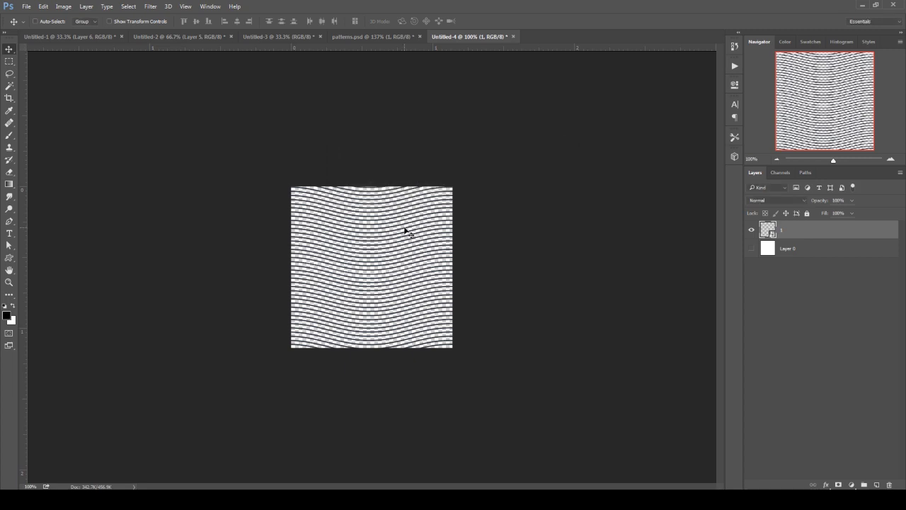
- In Untitled-3, replace Layer 1's pattern overlay with the wave pattern at 27% scale and set the layer's opacity to 46%
click(283, 37)
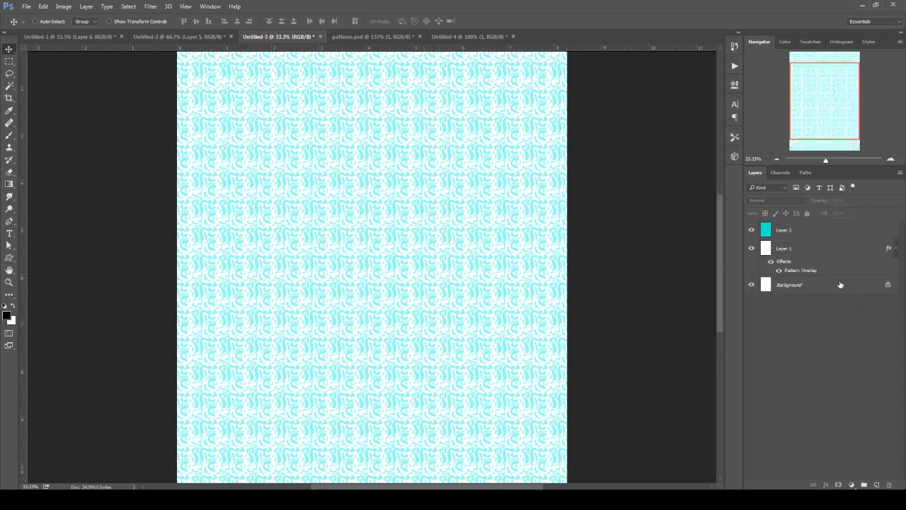
double_click(803, 269)
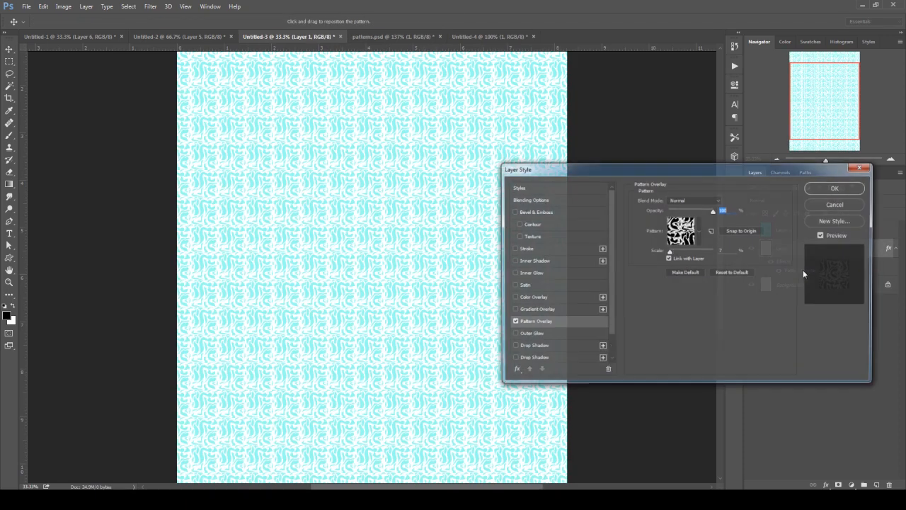
click(699, 232)
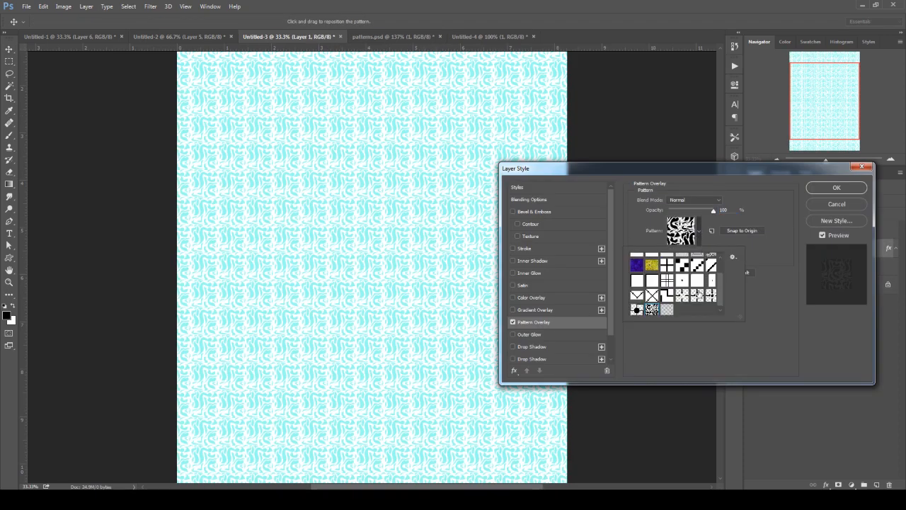
click(666, 309)
click(700, 339)
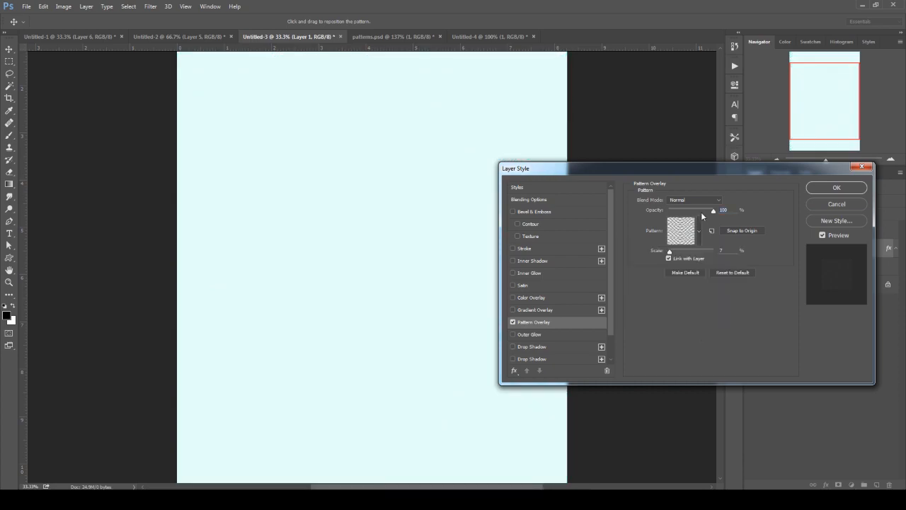
drag(669, 252, 673, 253)
click(836, 187)
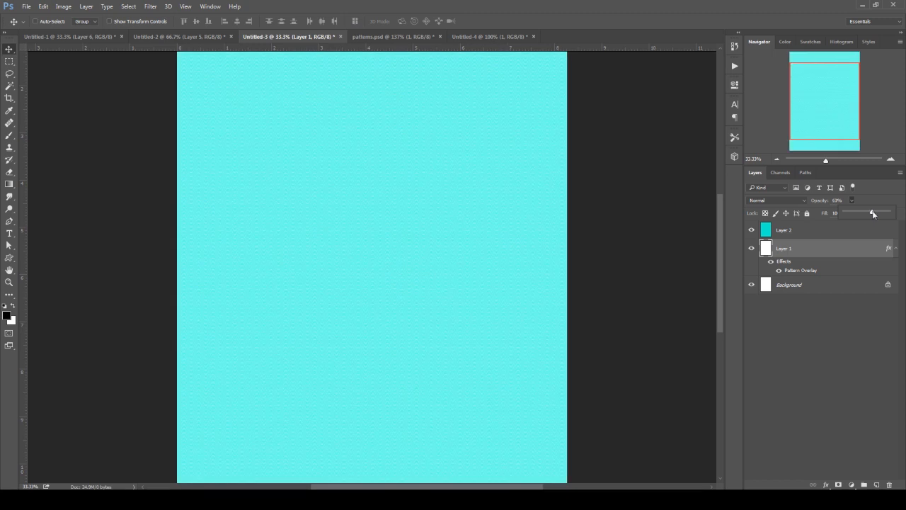
drag(873, 214, 864, 213)
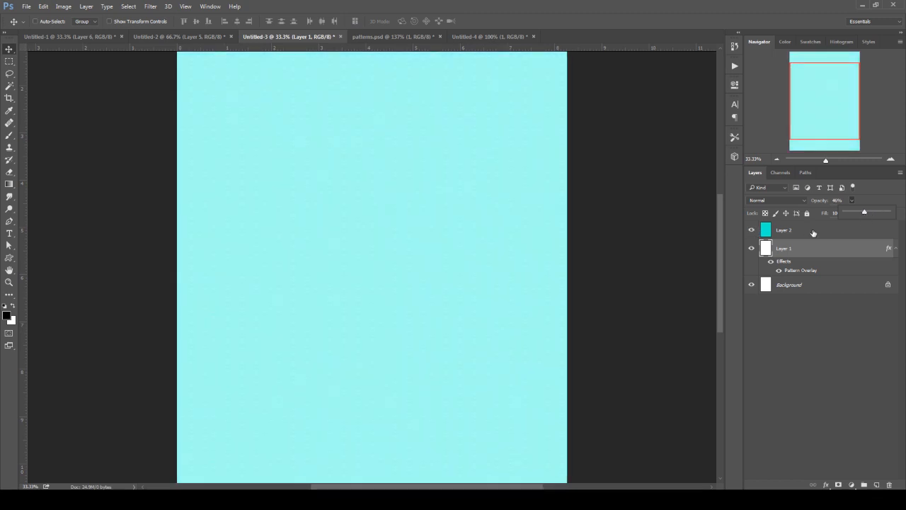
- Hide the turquoise Layer 2 and enlarge Layer 1's wave pattern overlay to about 130% scale
click(751, 230)
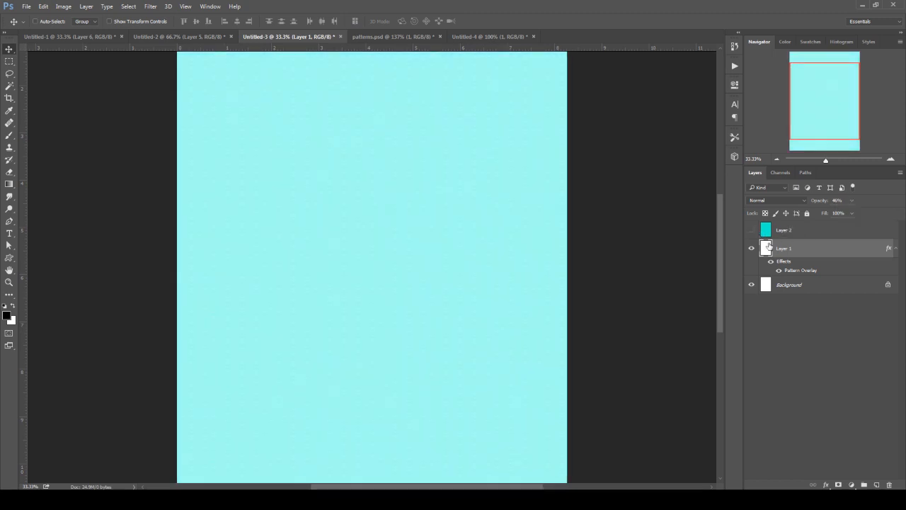
double_click(802, 271)
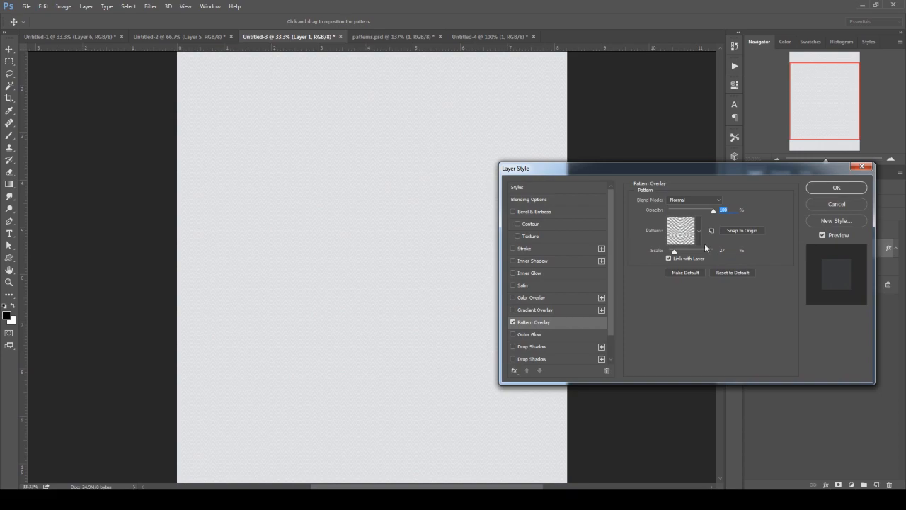
drag(674, 252, 695, 254)
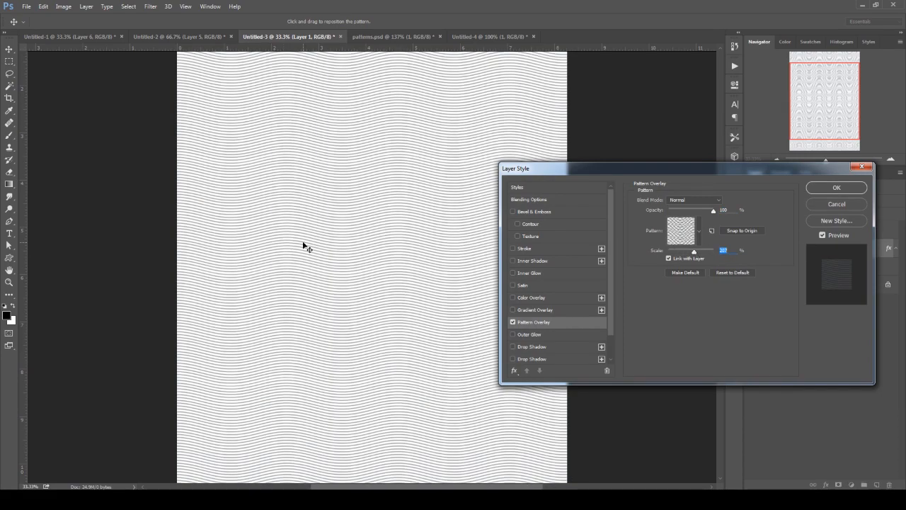
drag(694, 254, 692, 253)
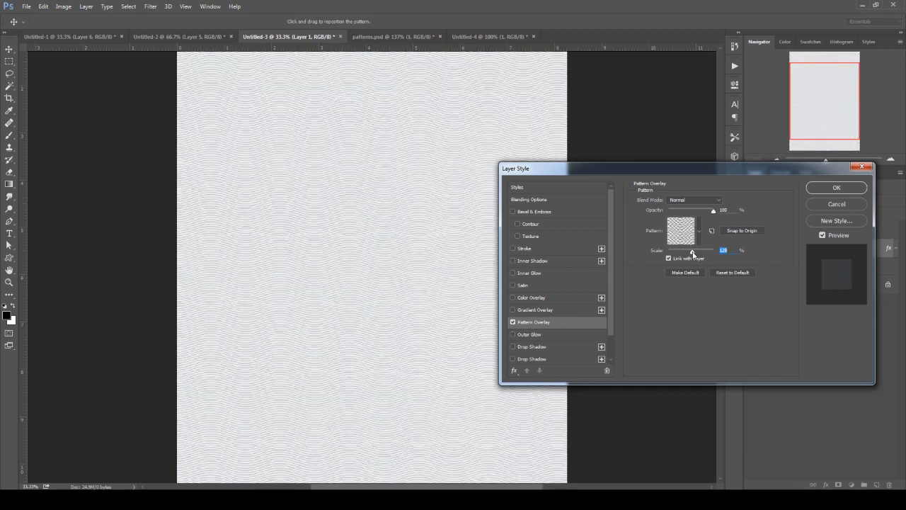
click(836, 188)
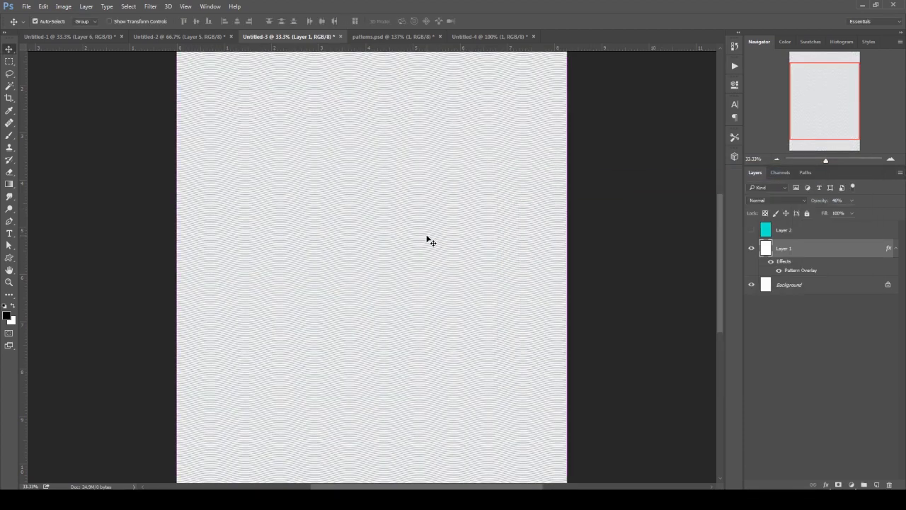
- Raise the opacity of the wave-patterned Layer 1 to 100%
key(ctrl+plus)
key(ctrl+plus)
key(ctrl+plus)
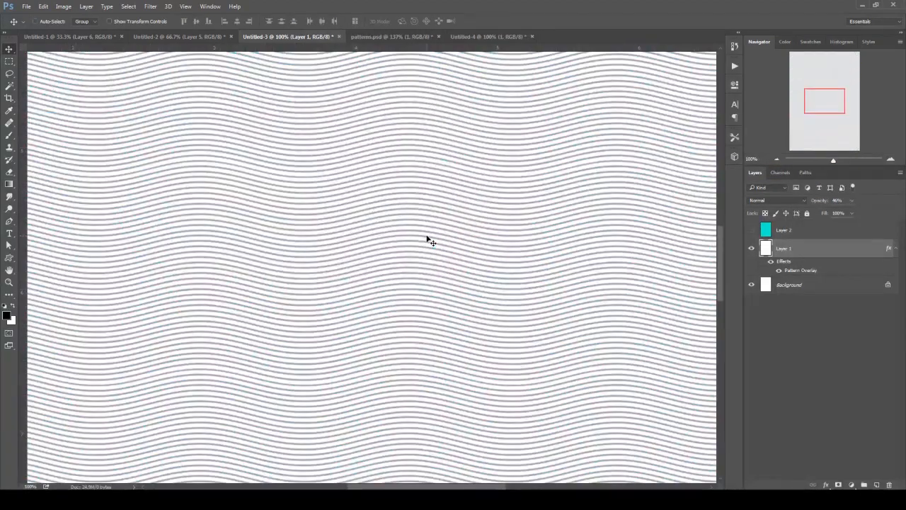
click(851, 201)
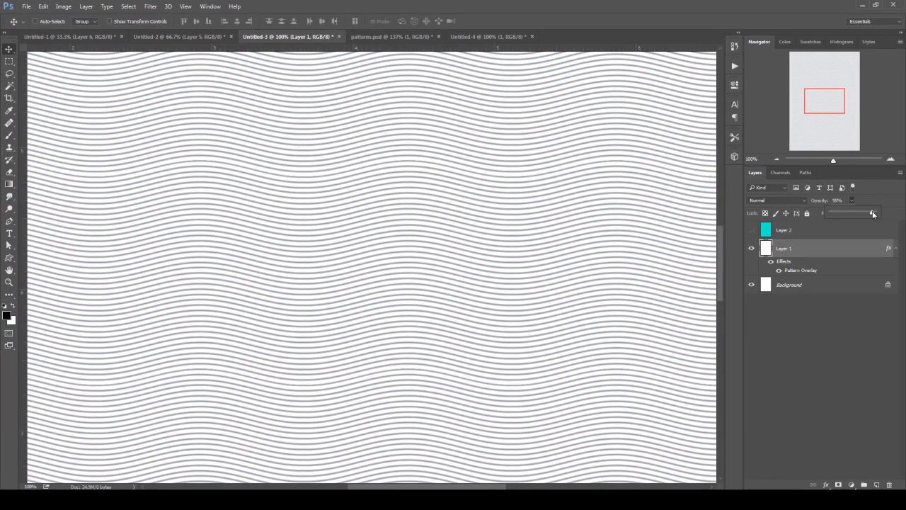
drag(872, 214, 884, 213)
key(ctrl+minus)
key(ctrl+minus)
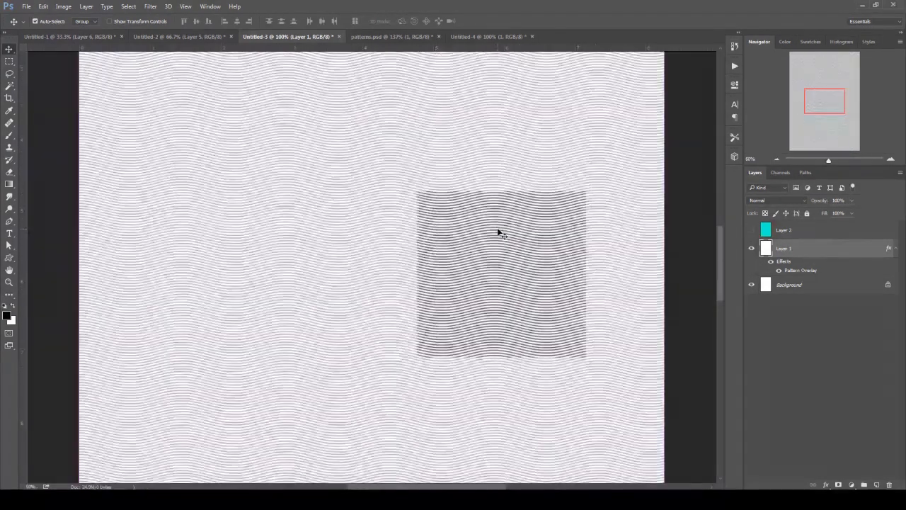
key(ctrl+minus)
key(ctrl+plus)
key(ctrl+plus)
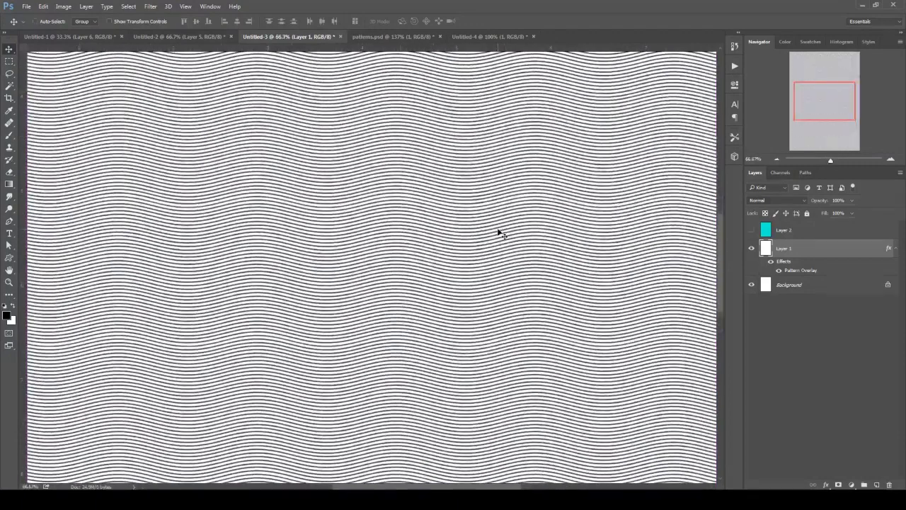
- Check which pattern is selected in Layer 1's pattern overlay settings, keeping the wave pattern
double_click(783, 264)
click(700, 230)
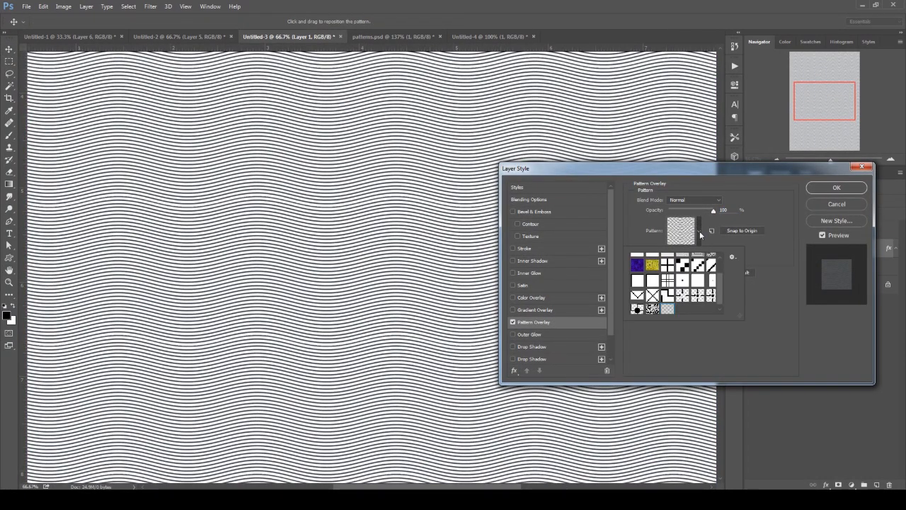
click(835, 188)
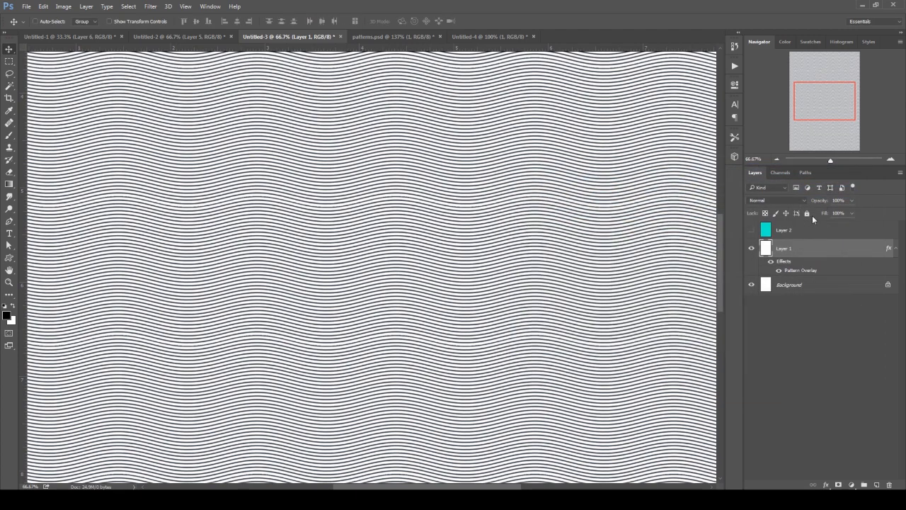
- Show the turquoise Layer 2 again and lower the wave-patterned Layer 1's opacity to 15%
click(752, 230)
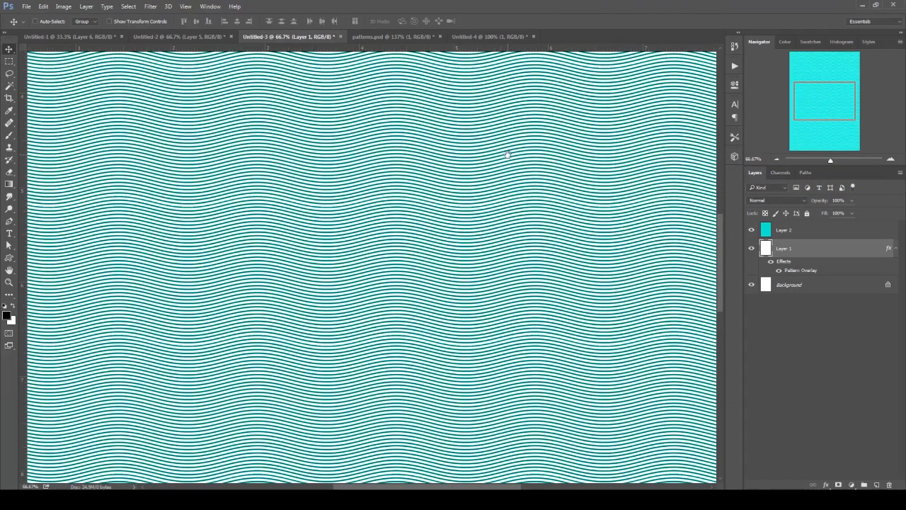
key(ctrl+minus)
key(ctrl+minus)
key(ctrl+minus)
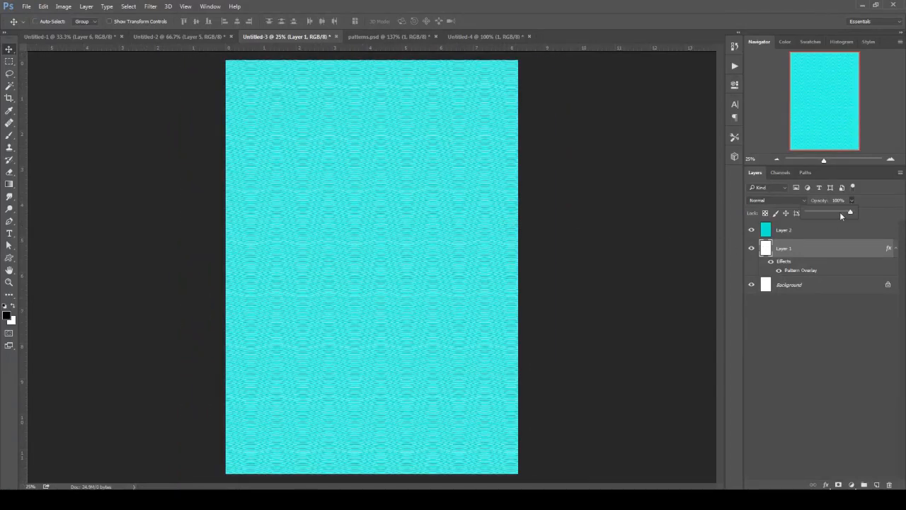
drag(841, 216, 814, 214)
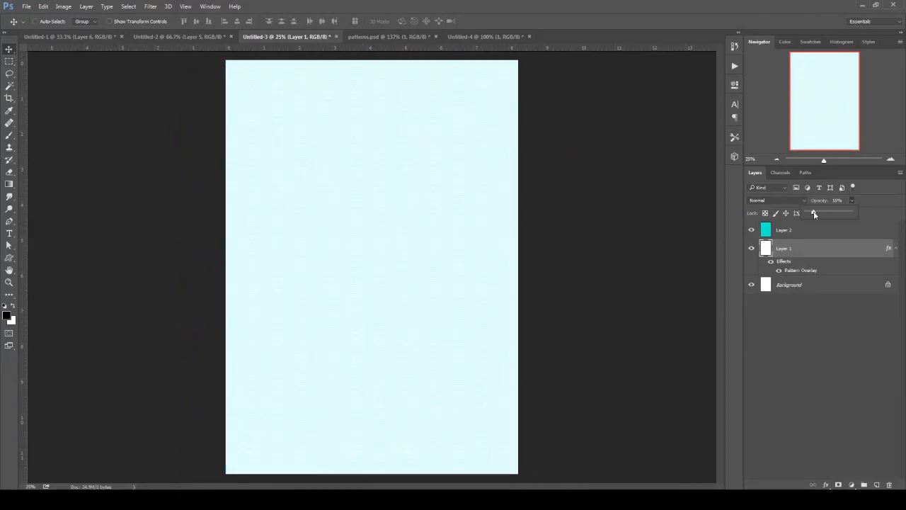
key(ctrl+plus)
key(ctrl+plus)
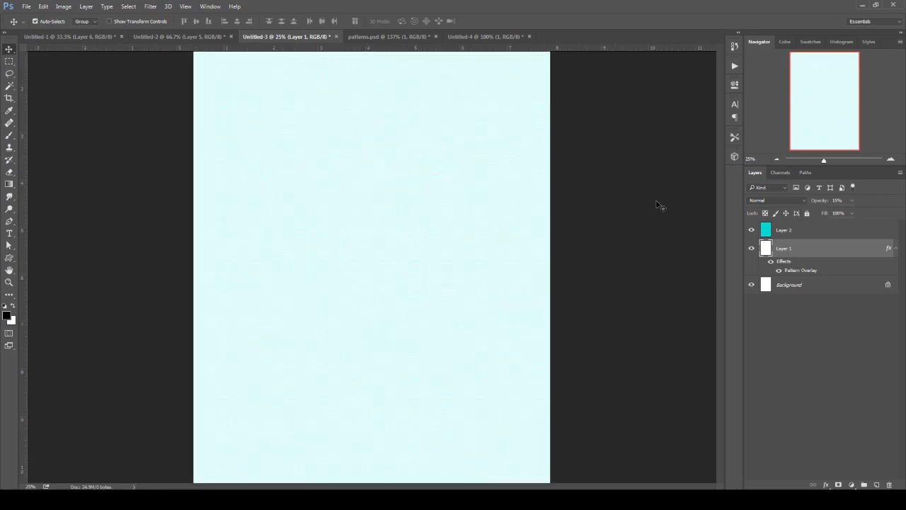
key(ctrl+plus)
key(ctrl+plus)
key(ctrl+plus)
key(ctrl+plus)
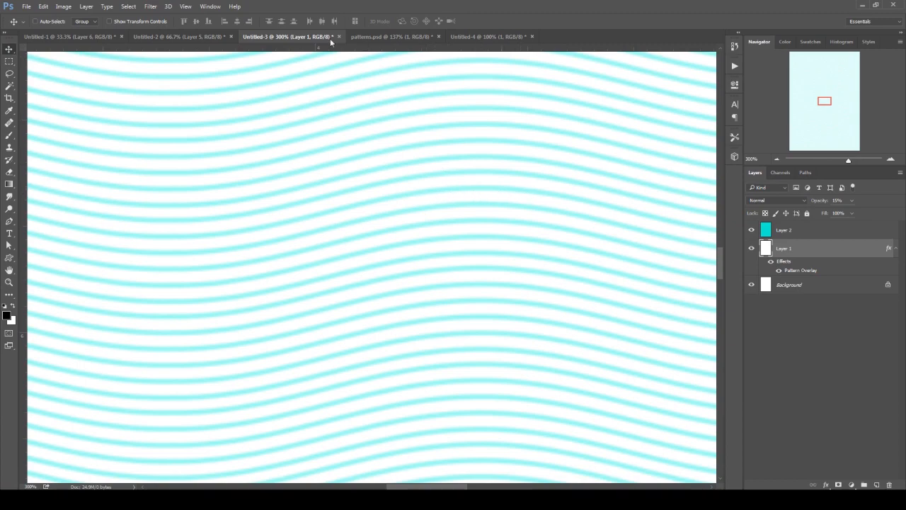
- Copy the colourful geometric pattern layer 3 from patterns.psd into Untitled-4
click(368, 36)
drag(501, 287, 420, 150)
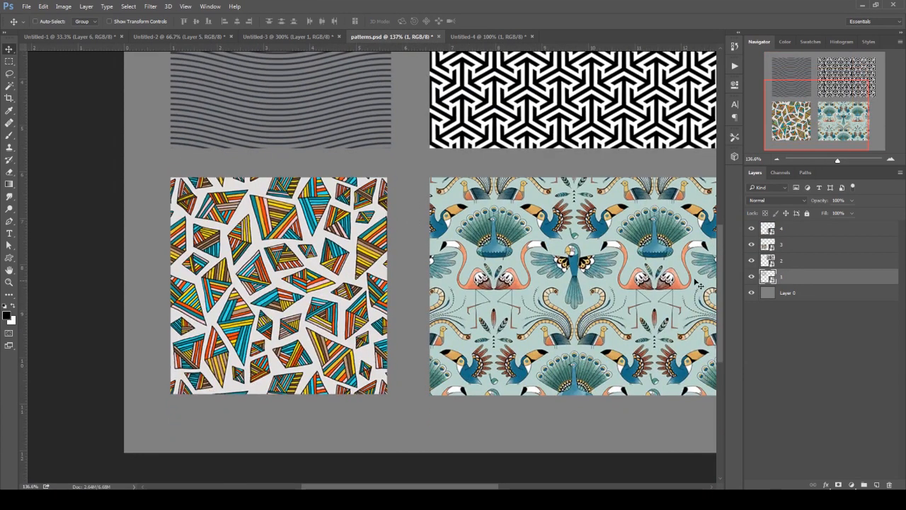
right_click(318, 286)
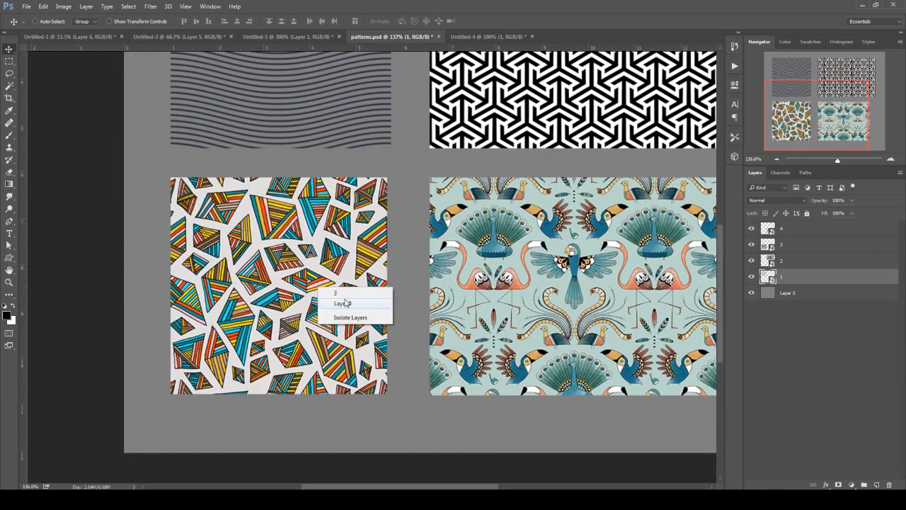
click(334, 302)
drag(326, 270, 403, 252)
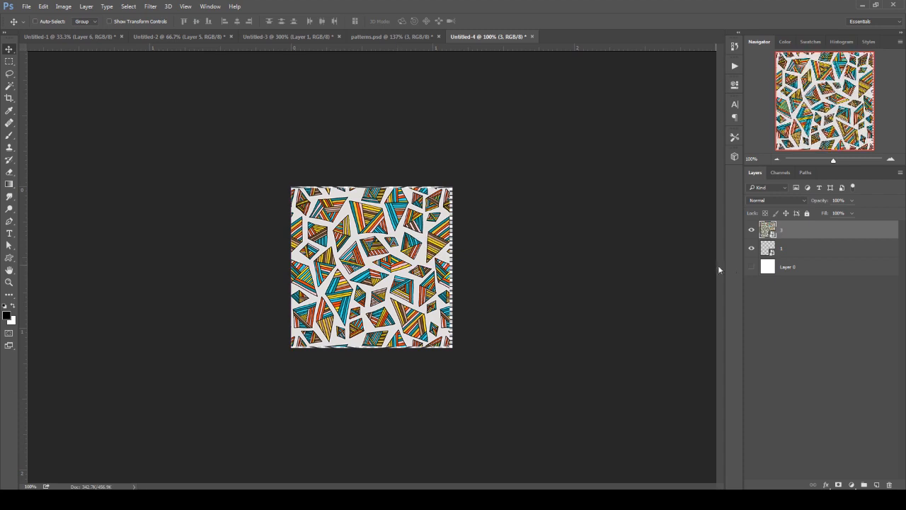
- Hide the wave layer 1 in Untitled-4 and align the geometric layer 3 with the canvas's upper-left corner
click(751, 247)
drag(362, 230, 327, 207)
key(ctrl+t)
key(Return)
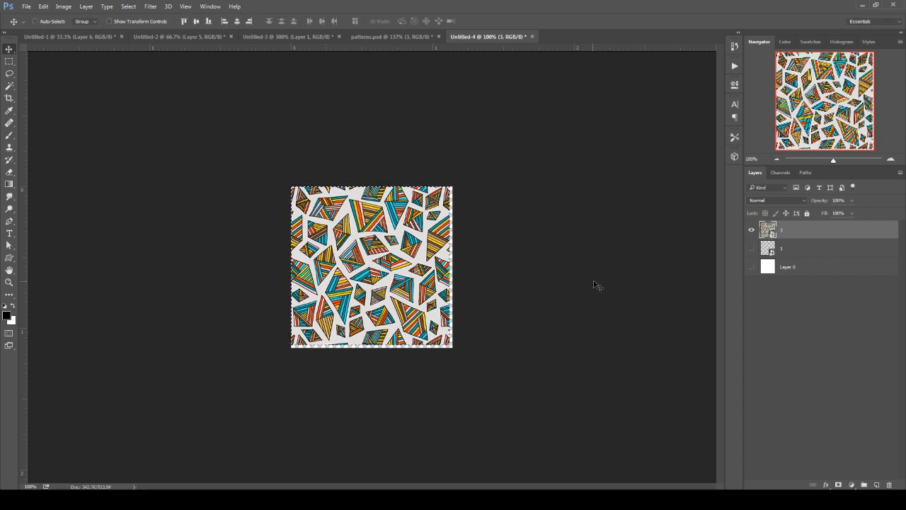
- Crop the Untitled-4 canvas to the bounds of the colourful geometric tile on layer 3
key(ctrl+a)
click(10, 97)
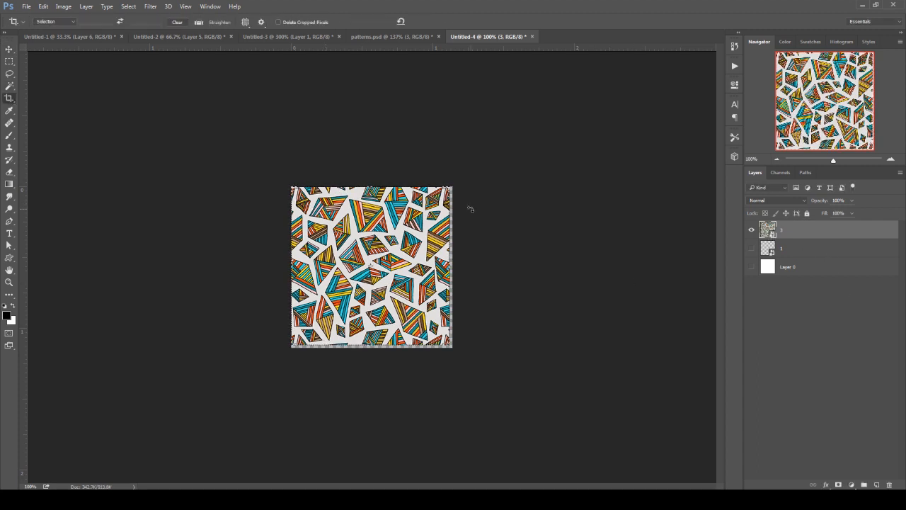
key(Return)
key(v)
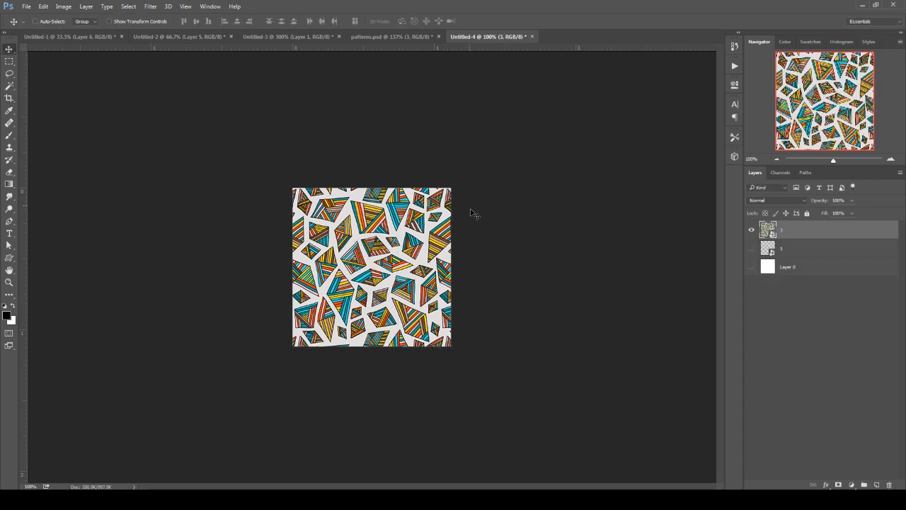
- Define the cropped geometric tile as a new pattern
click(43, 6)
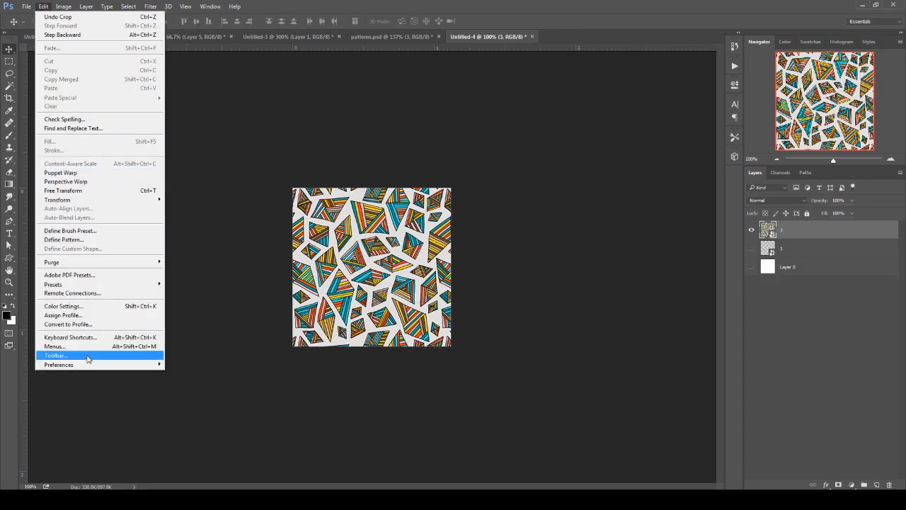
click(84, 239)
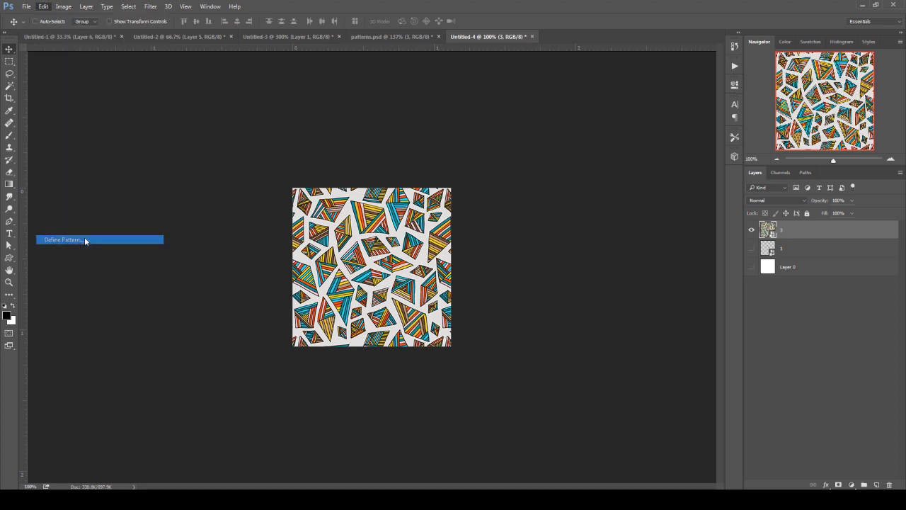
click(549, 169)
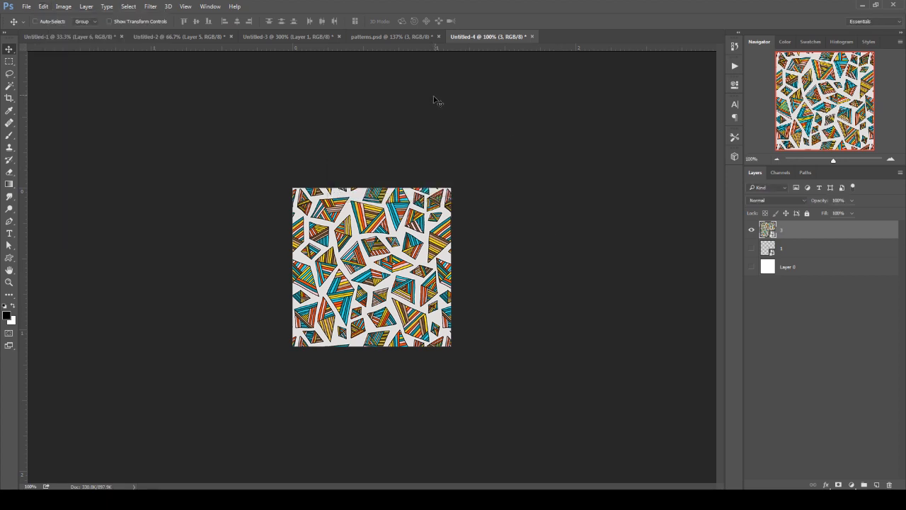
- In Untitled-3, hide the turquoise Layer 2 and raise Layer 1's opacity to 49%
click(329, 36)
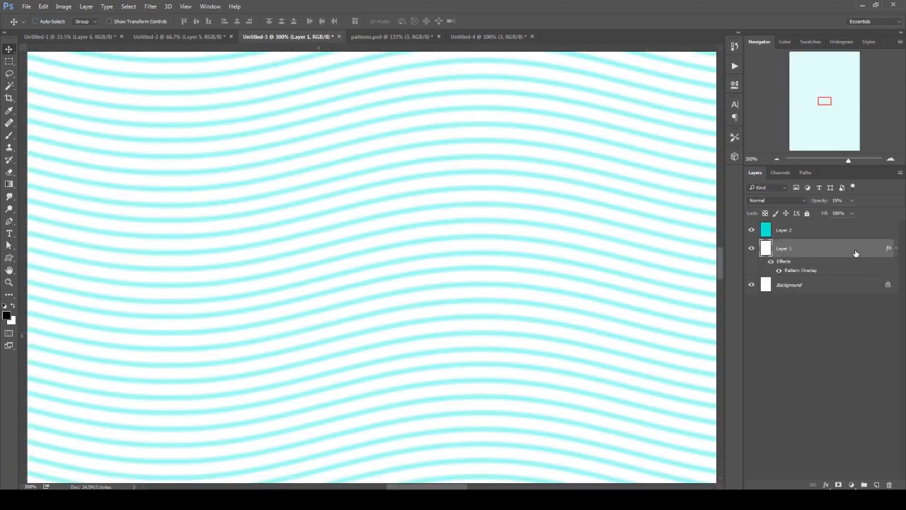
right_click(825, 249)
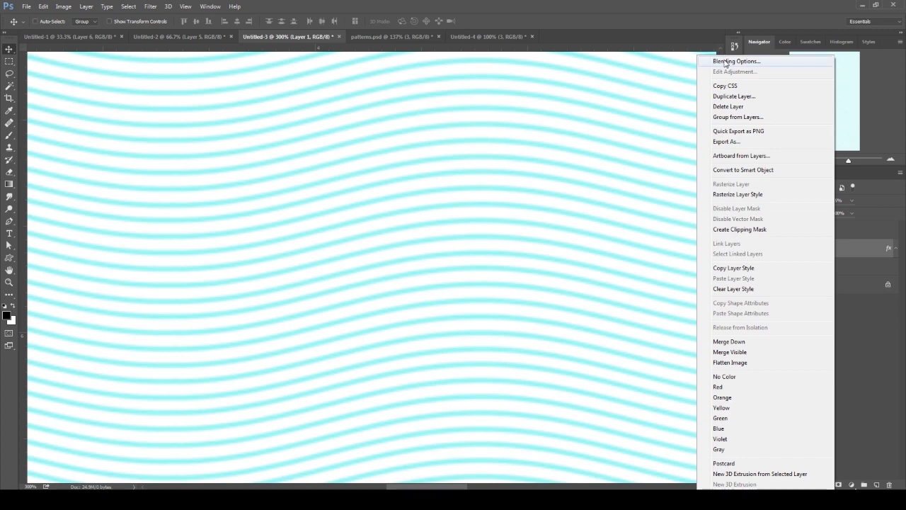
click(860, 259)
click(821, 231)
click(751, 230)
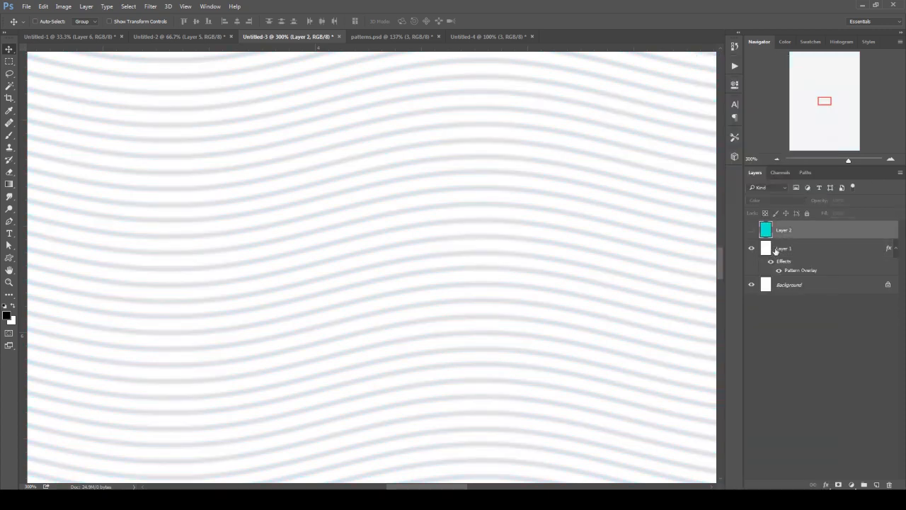
click(785, 248)
drag(854, 214, 890, 215)
- Change Layer 1's pattern overlay to the newly defined colourful geometric pattern
right_click(813, 249)
click(705, 62)
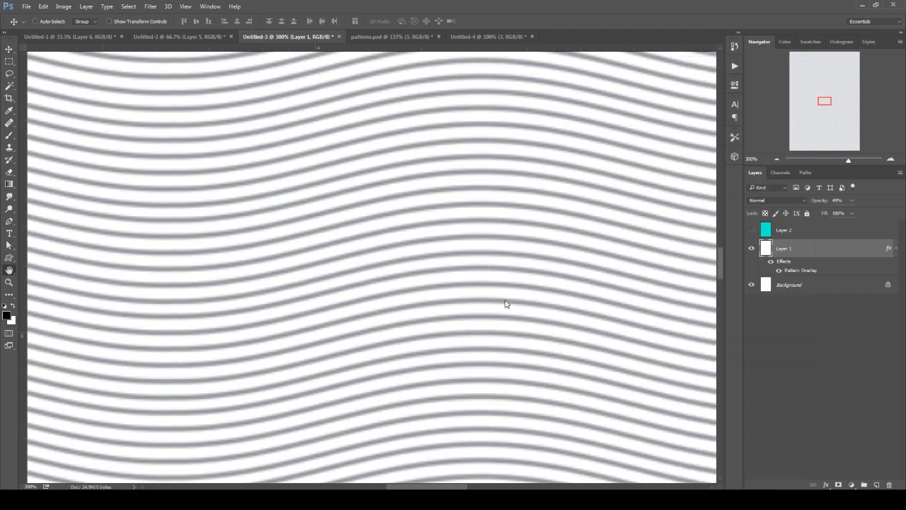
click(530, 323)
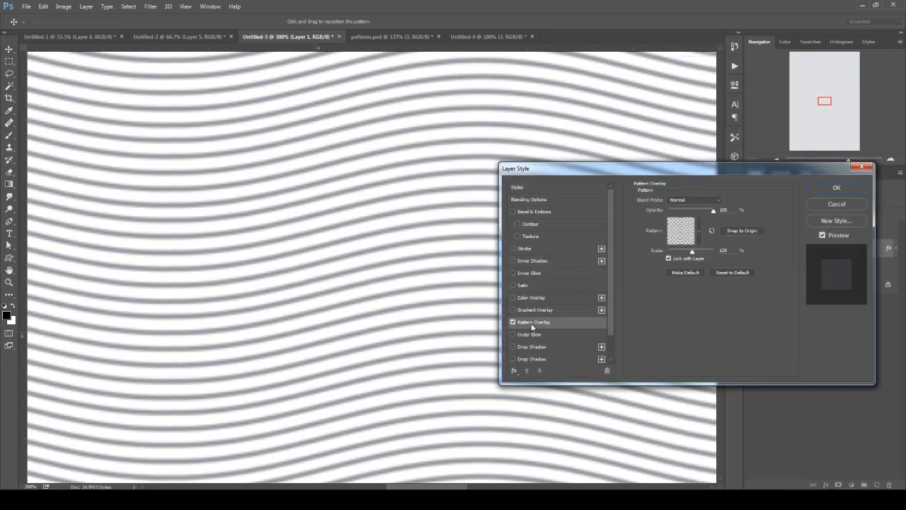
click(699, 231)
click(683, 308)
click(822, 190)
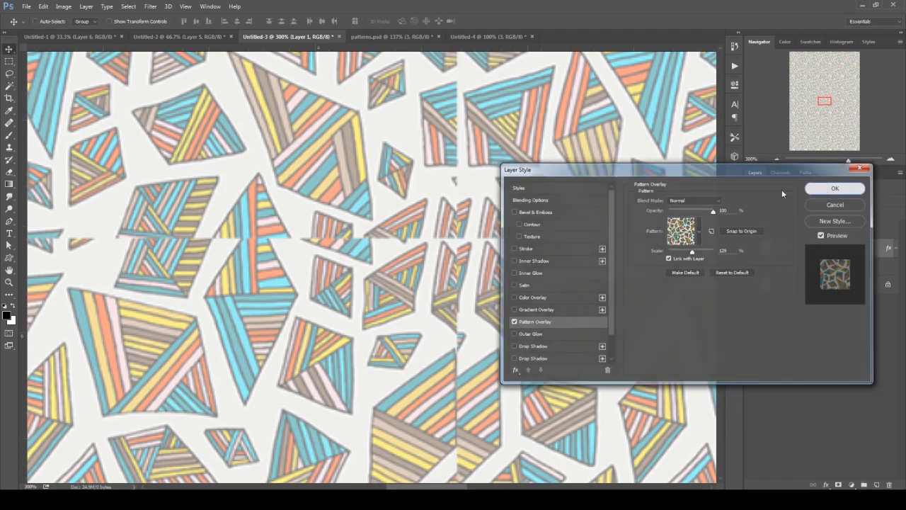
- Lower the opacity of the geometric-patterned Layer 1 to 39% and activate the Brush tool
key(ctrl+minus)
key(ctrl+minus)
key(ctrl+minus)
key(ctrl+minus)
key(ctrl+minus)
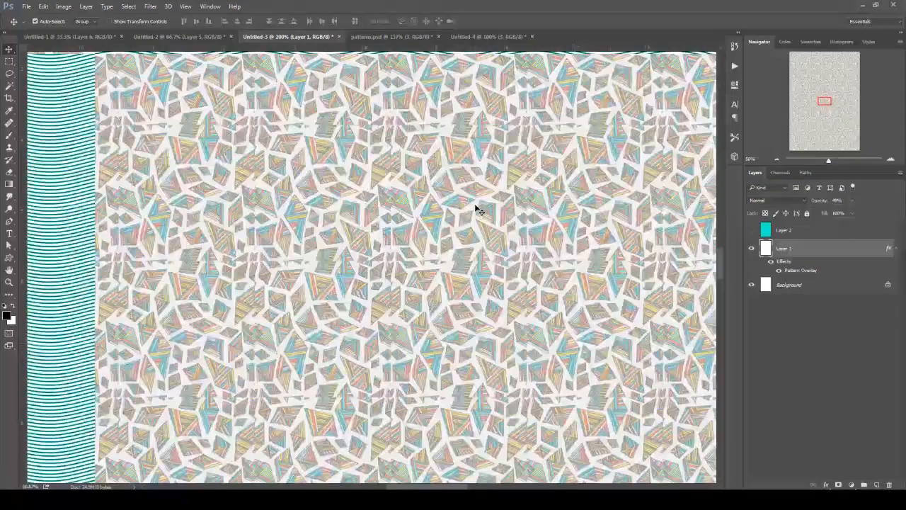
key(ctrl+minus)
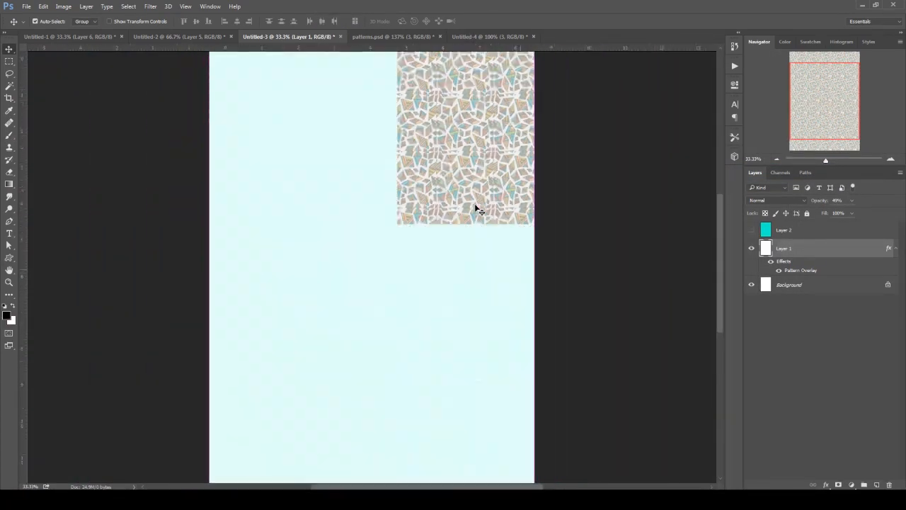
key(ctrl+plus)
key(ctrl+minus)
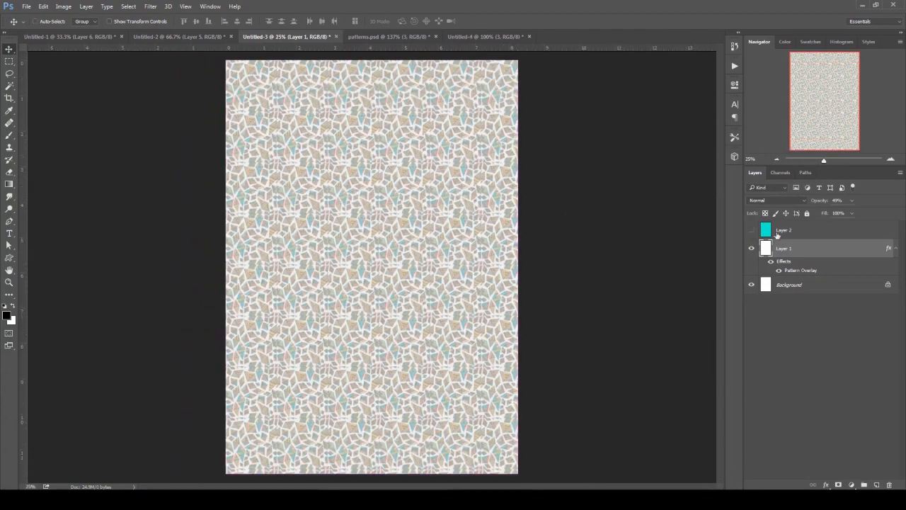
mouse_move(850, 202)
mouse_down()
mouse_move(842, 215)
mouse_move(882, 216)
mouse_move(846, 214)
mouse_up()
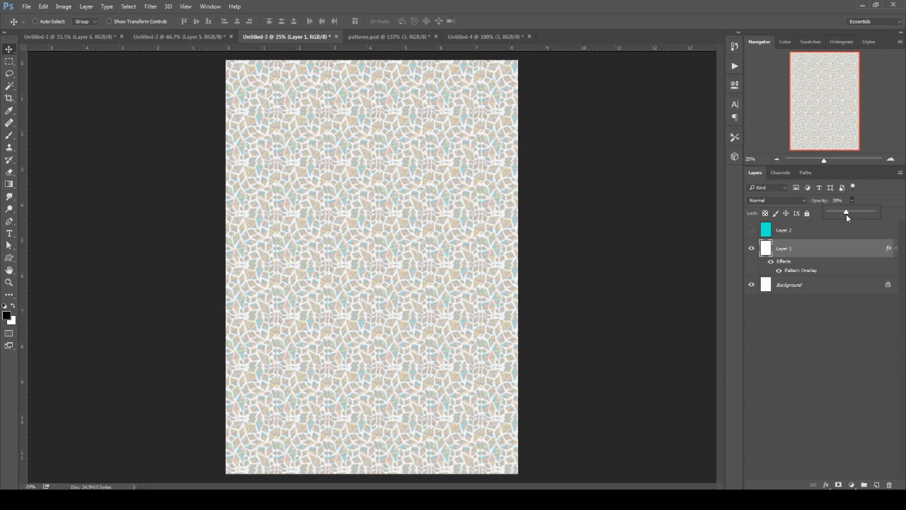
key(b)
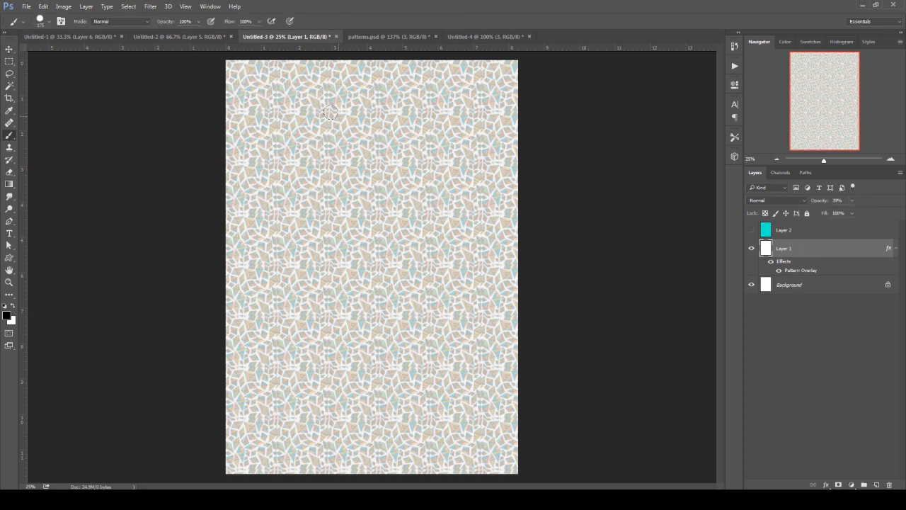
- Try to load Repeating Pixel Patterns.pat into the pattern presets from Layer 1's pattern overlay settings
double_click(890, 249)
drag(630, 169, 518, 155)
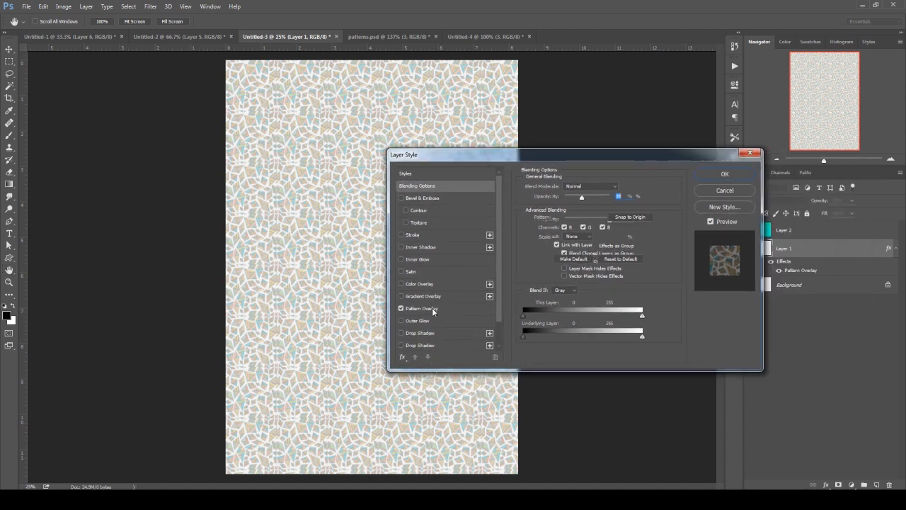
click(432, 308)
click(587, 217)
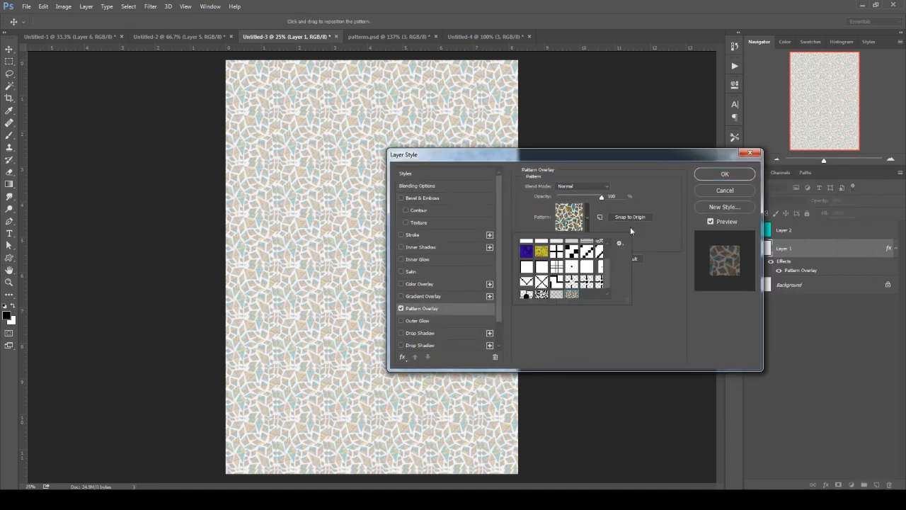
click(620, 244)
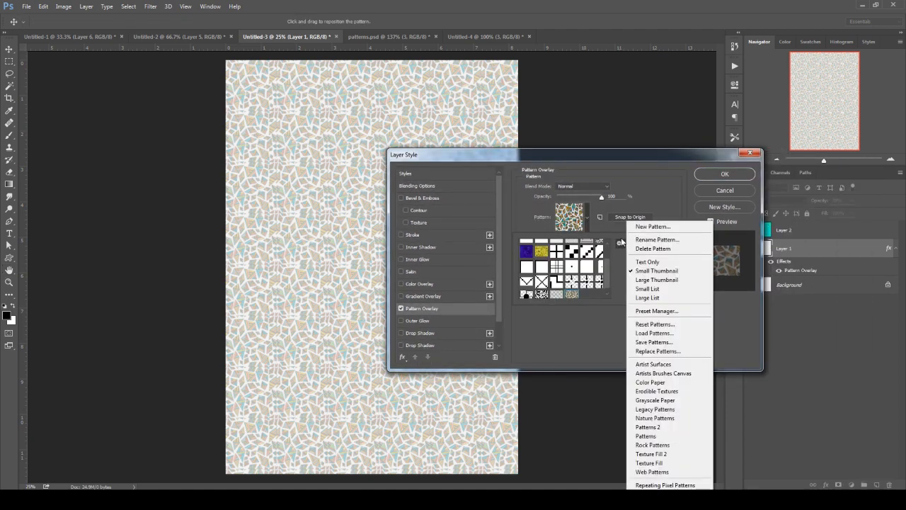
click(653, 333)
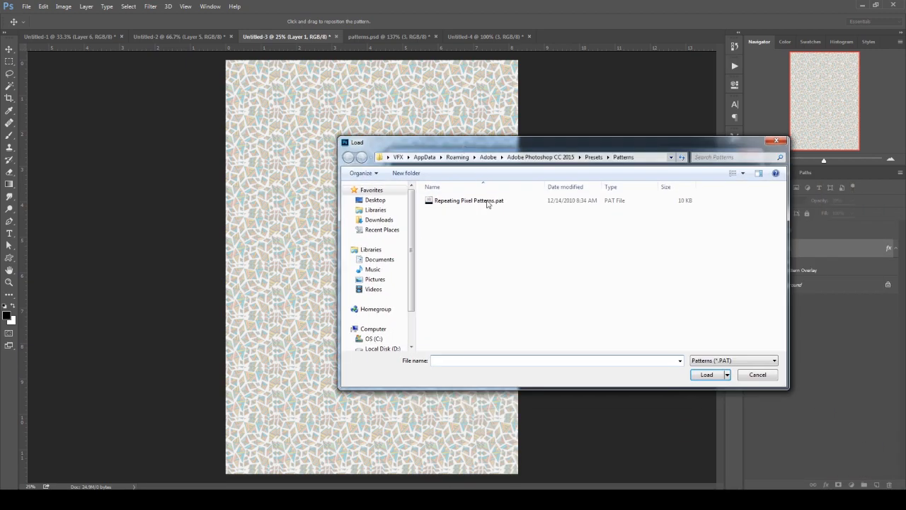
click(485, 201)
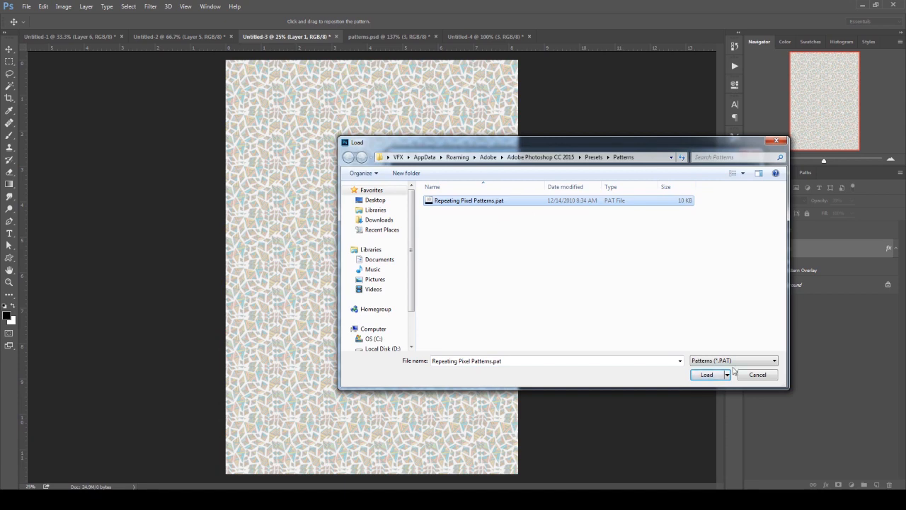
click(707, 374)
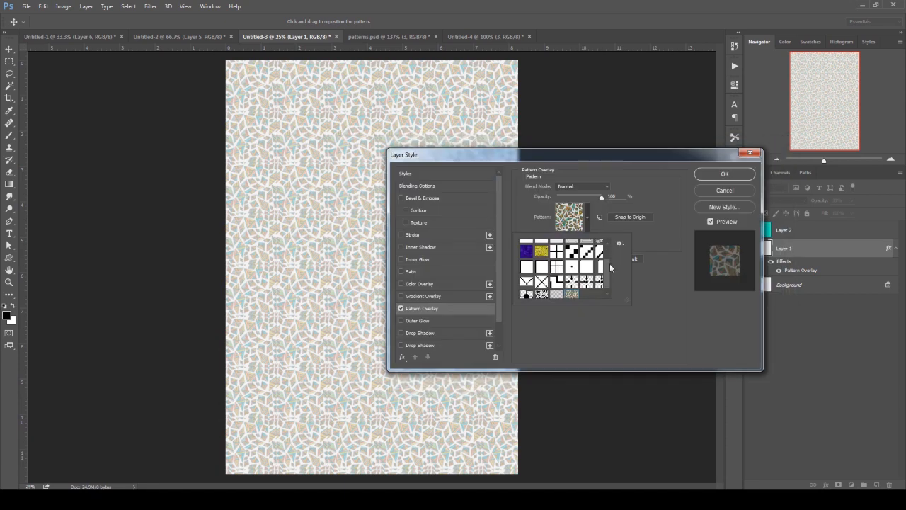
- Preview the grid, crossed-line and purple patterns on Layer 1, setting the pattern scale to 187%
drag(609, 264, 612, 270)
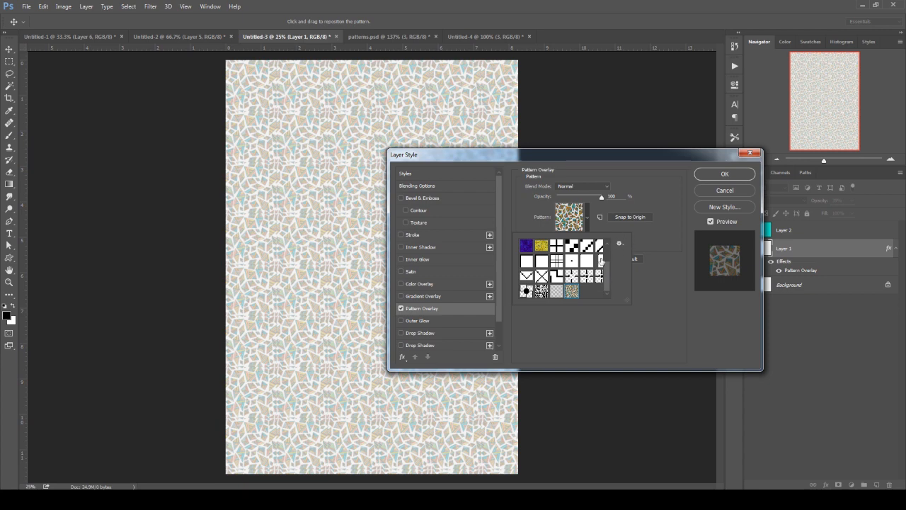
click(558, 265)
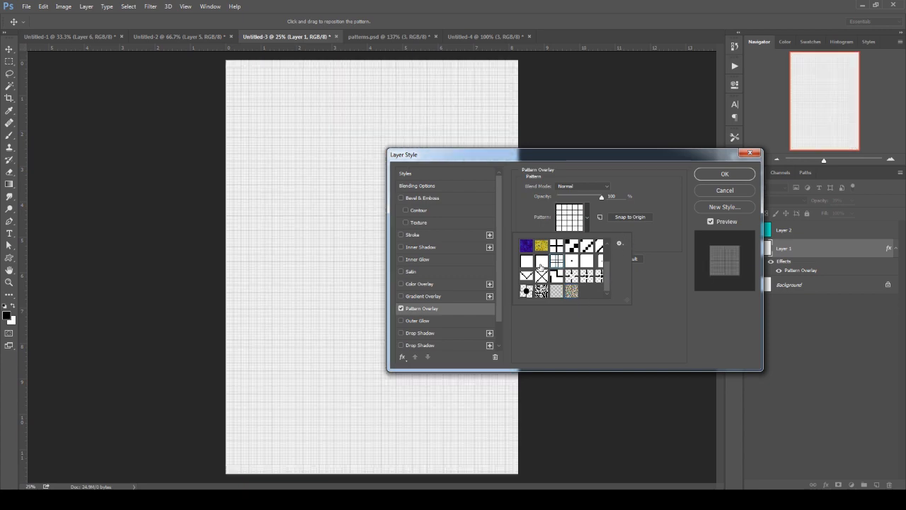
click(542, 276)
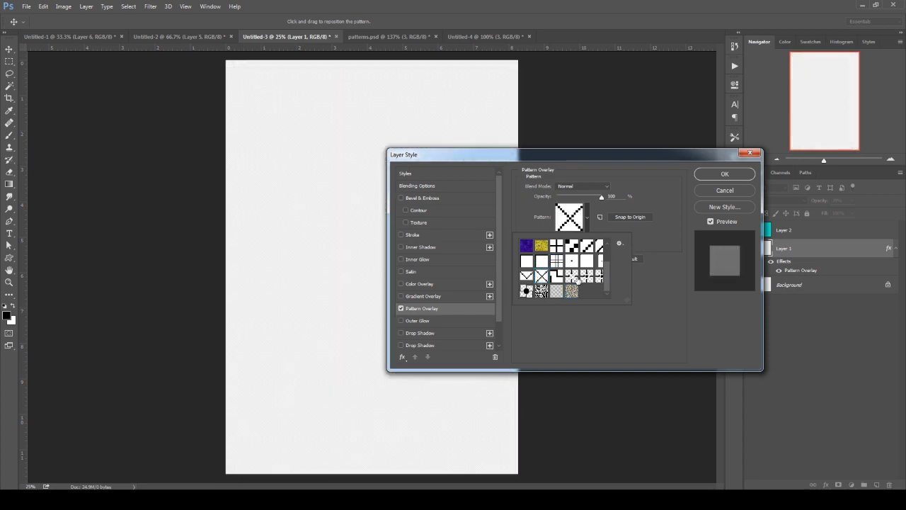
click(526, 245)
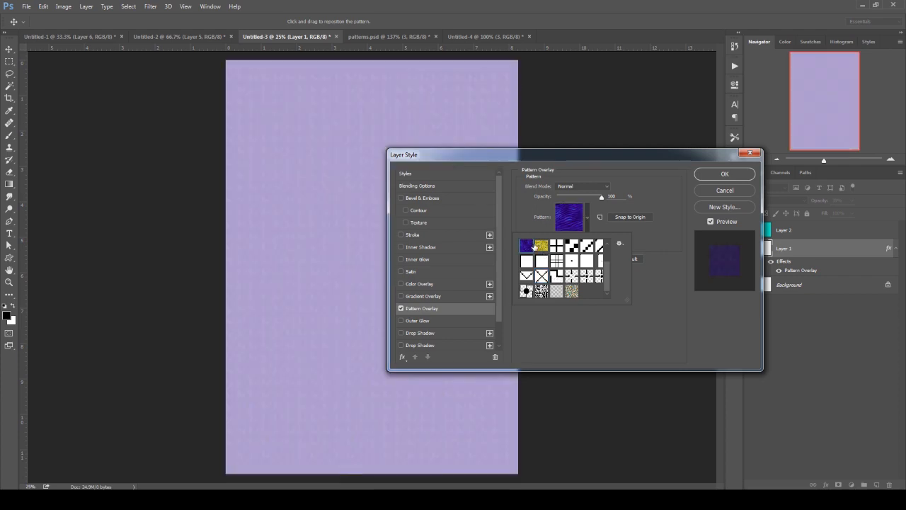
click(634, 297)
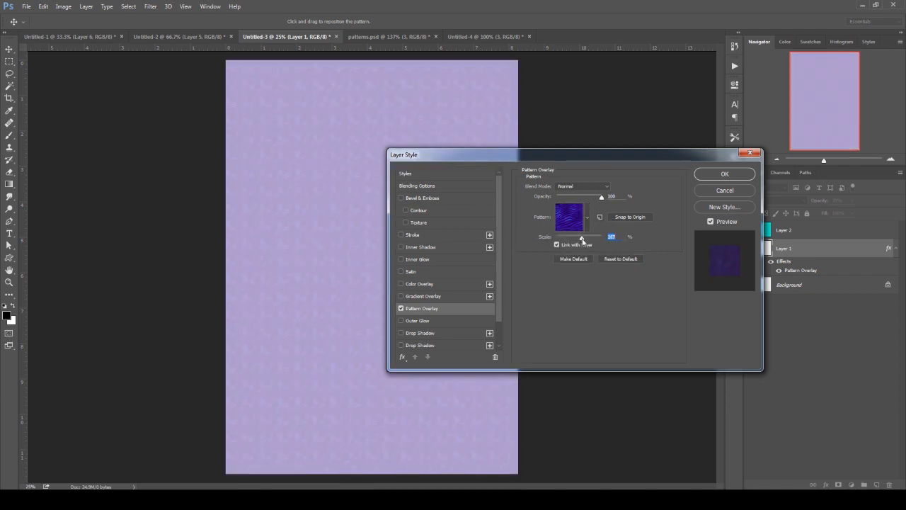
- Select the colourful geometric pattern for the overlay and delete it from the pattern presets
click(591, 216)
click(572, 290)
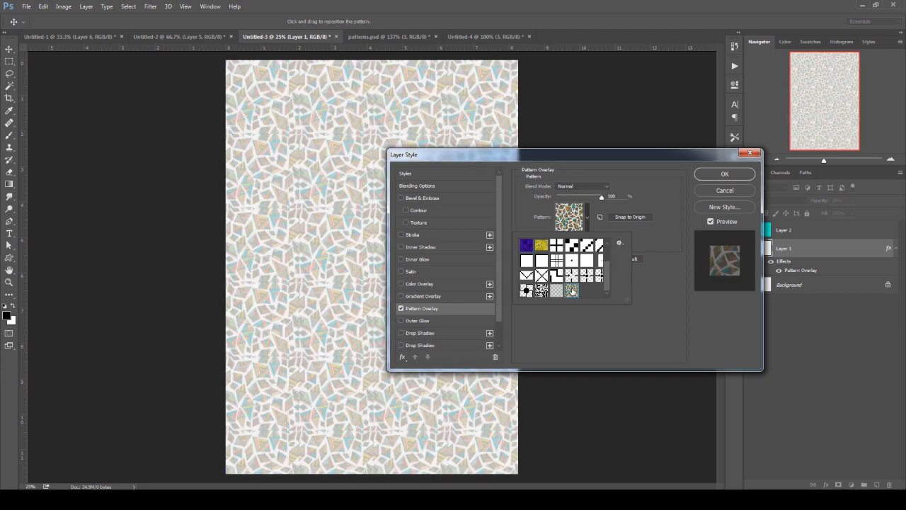
click(619, 244)
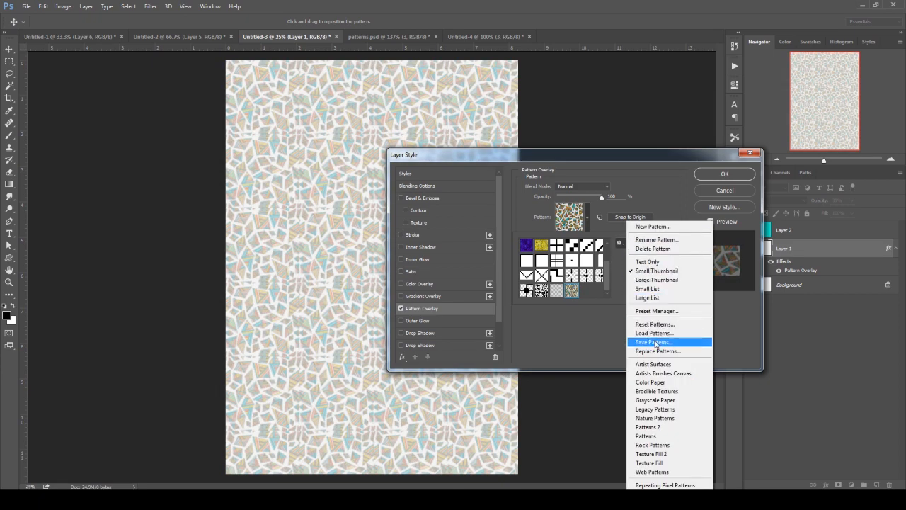
click(655, 249)
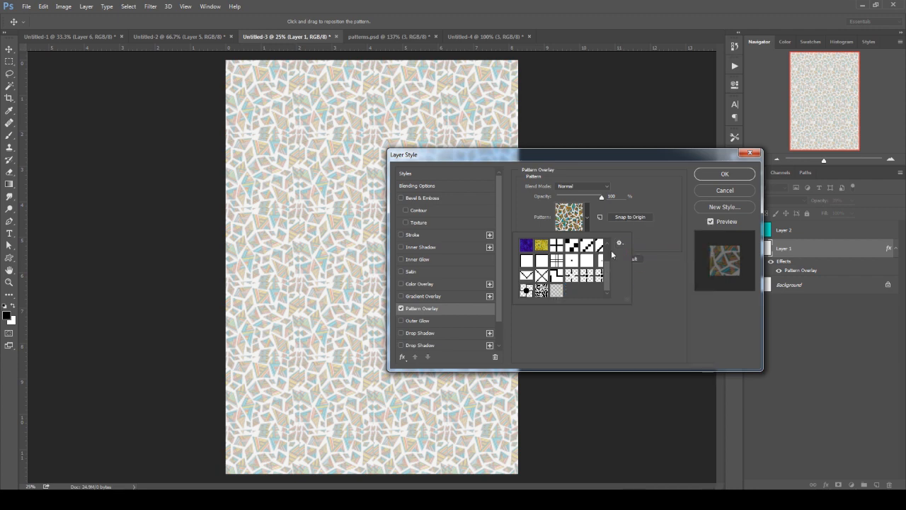
- Try the black-and-white swirl pattern on Layer 1, start saving the pattern set, and cancel both the save and the layer style changes
click(544, 291)
click(619, 243)
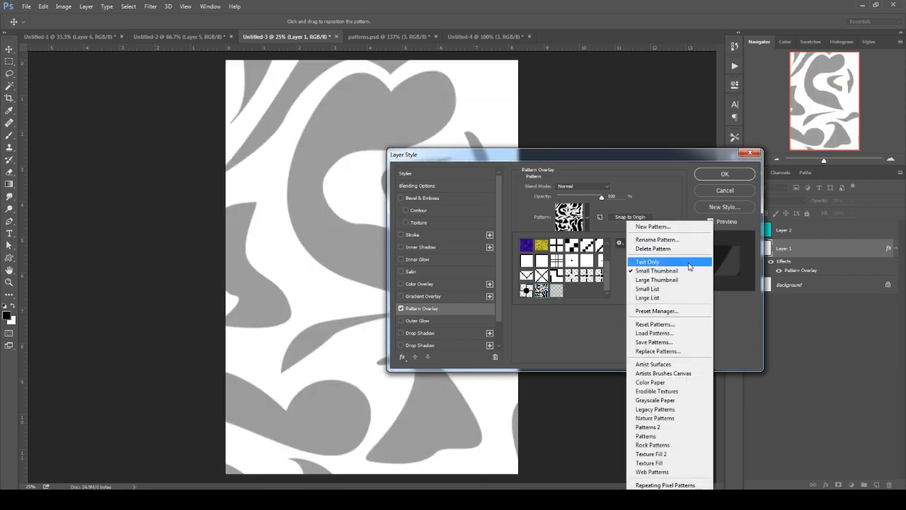
click(662, 342)
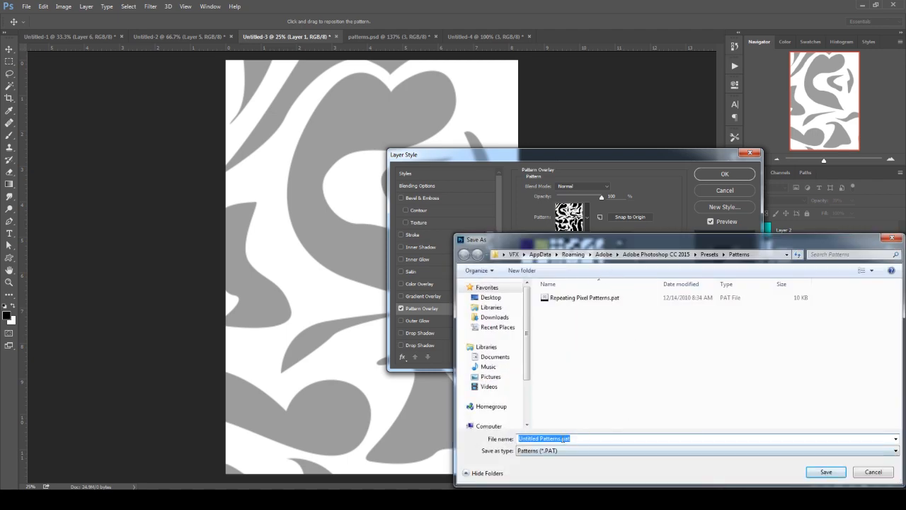
click(873, 471)
click(634, 296)
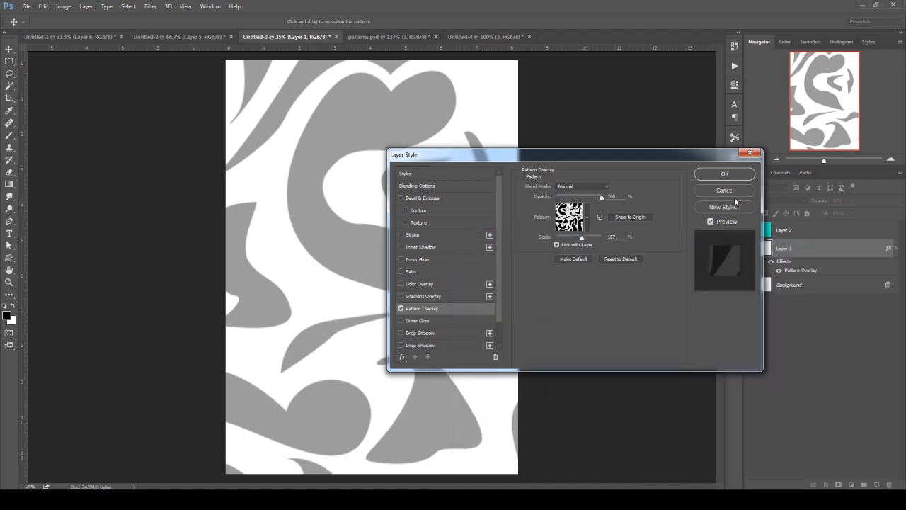
click(729, 190)
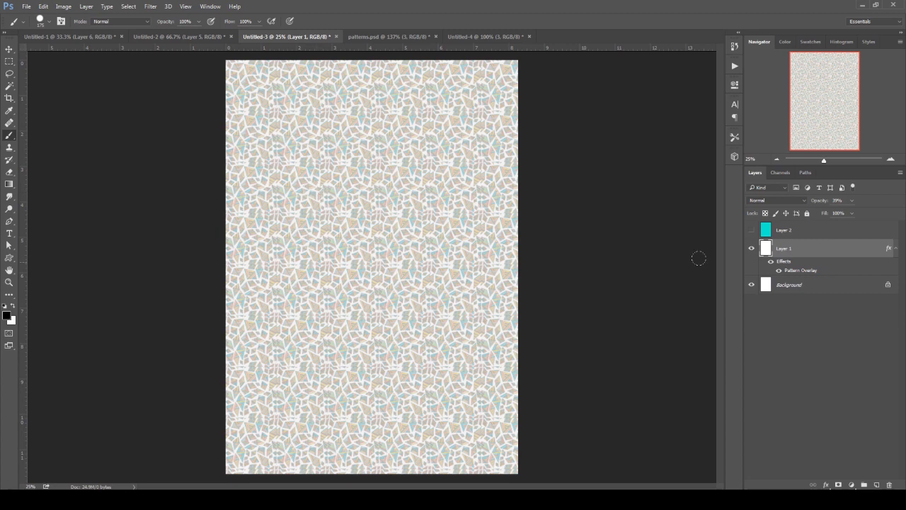
- Hide the geometric-patterned Layer 1 and add a new empty layer above it
click(750, 248)
click(877, 484)
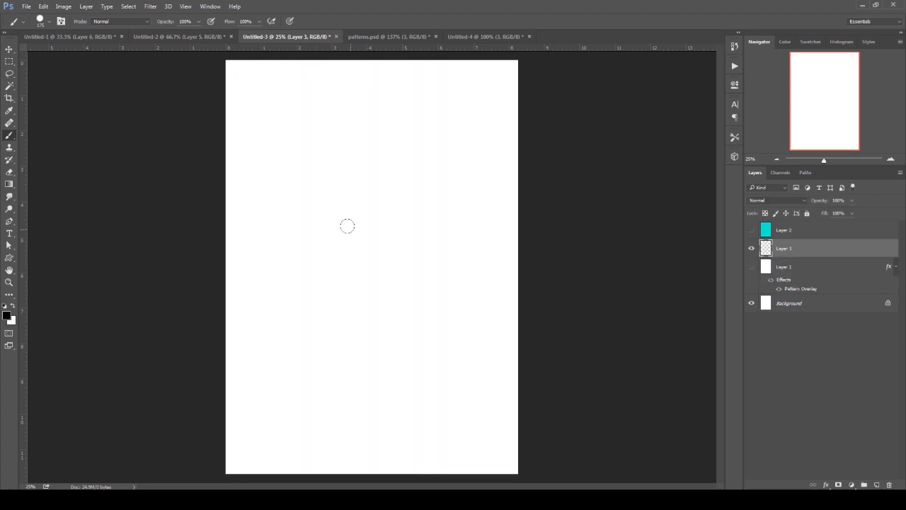
- Paint a thick stroke on the empty layer with the 175 px hard round brush and a thin zigzag with the 60 px brush
mouse_move(312, 207)
mouse_down()
mouse_move(354, 269)
mouse_move(351, 282)
mouse_up()
right_click(375, 220)
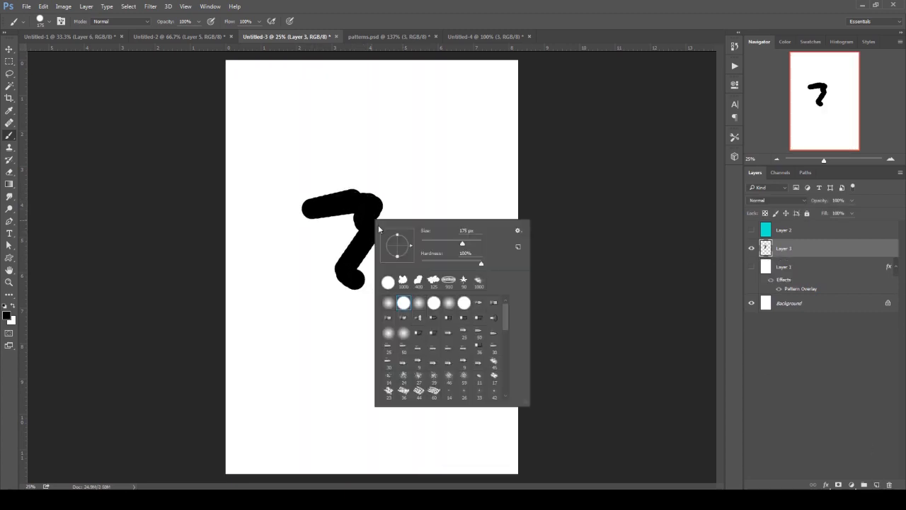
click(437, 361)
mouse_move(425, 170)
mouse_down()
mouse_move(453, 241)
mouse_move(415, 292)
mouse_up()
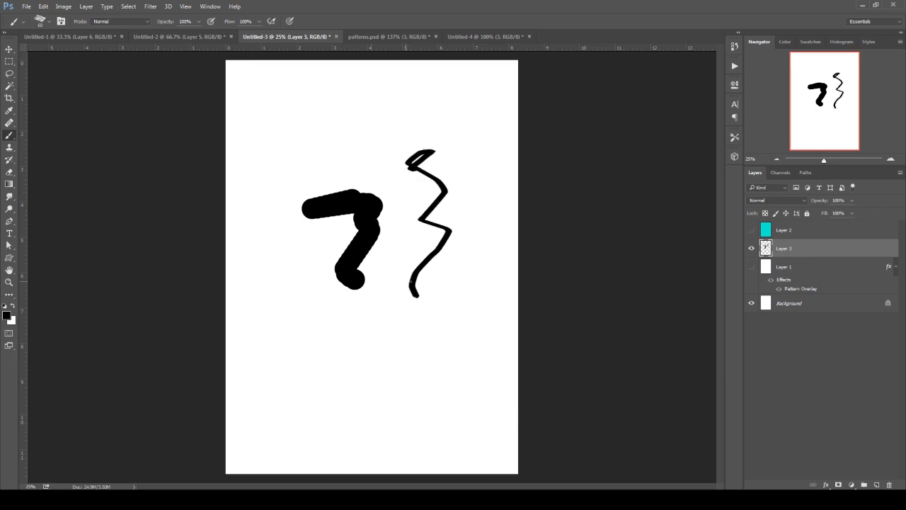
- Stamp the 1426 px smoke brush four times around the two painted strokes
right_click(410, 283)
click(477, 400)
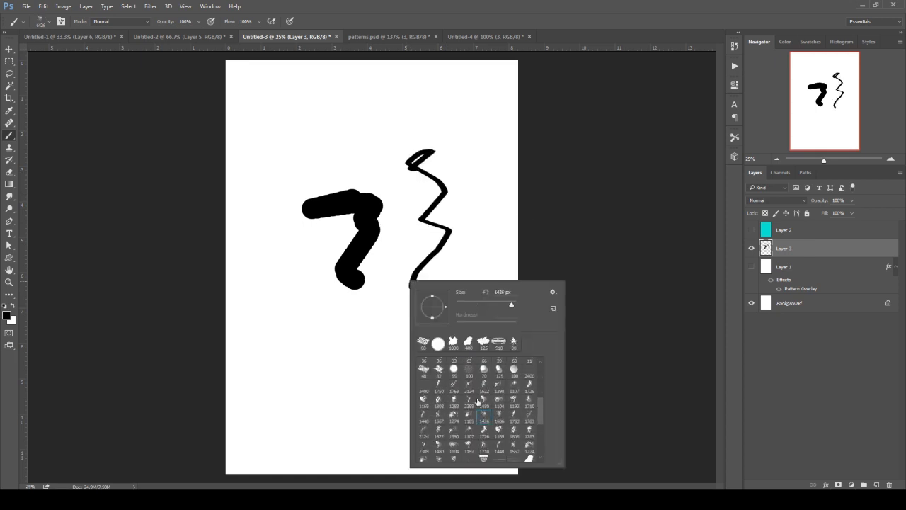
click(301, 266)
click(405, 302)
click(373, 200)
click(278, 250)
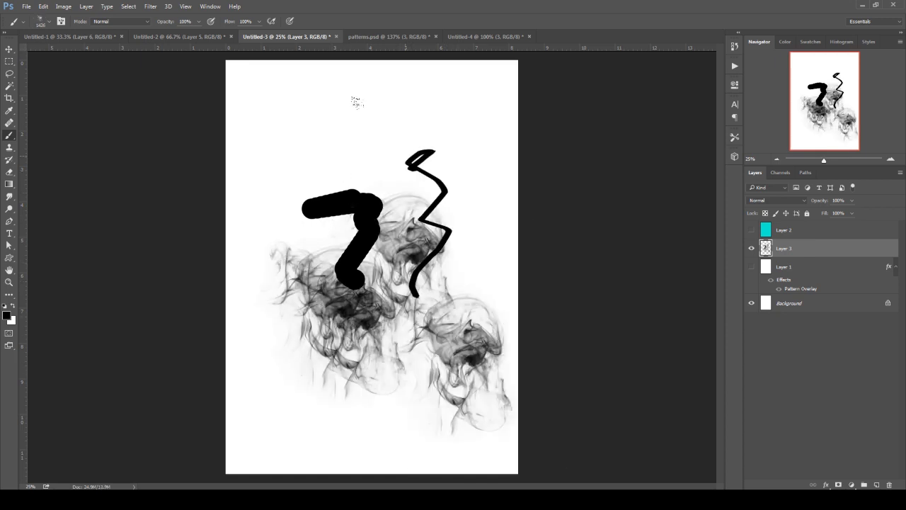
- Select the last two brushes, 910 and 1000, in the brush Preset Manager and save them as a set
right_click(375, 189)
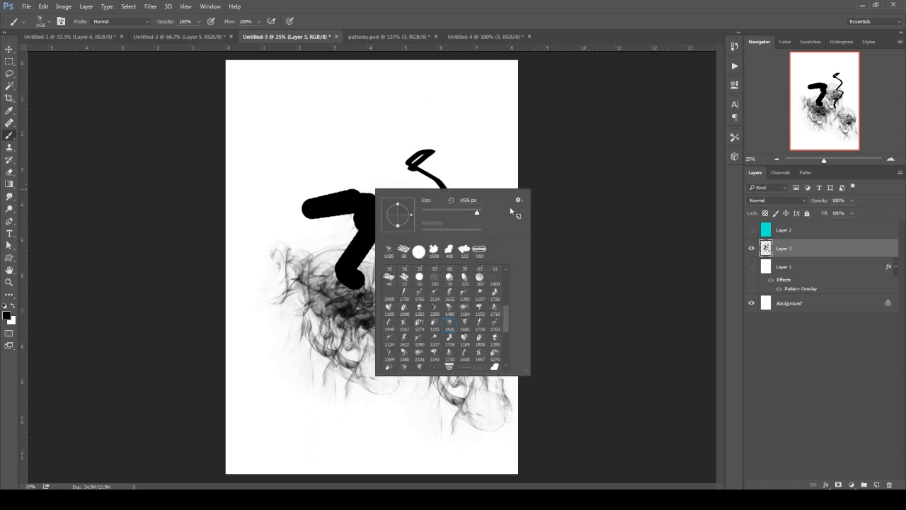
click(518, 200)
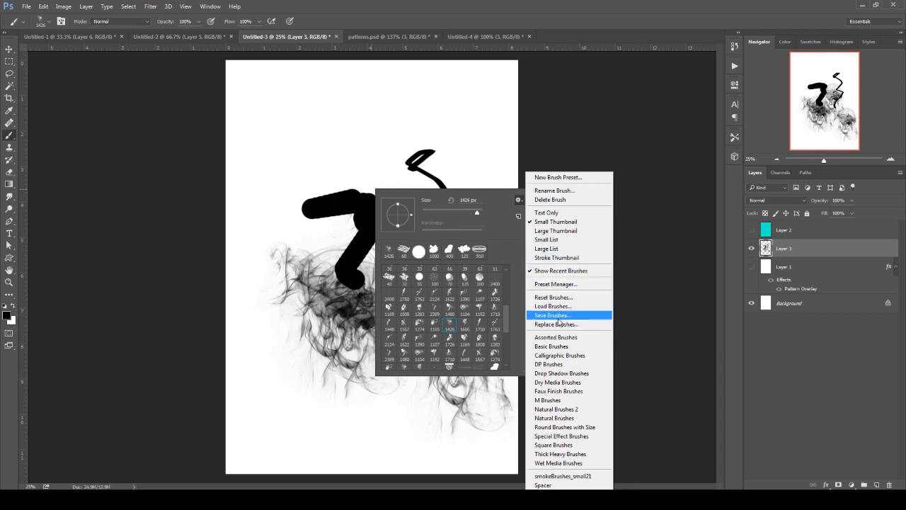
click(559, 285)
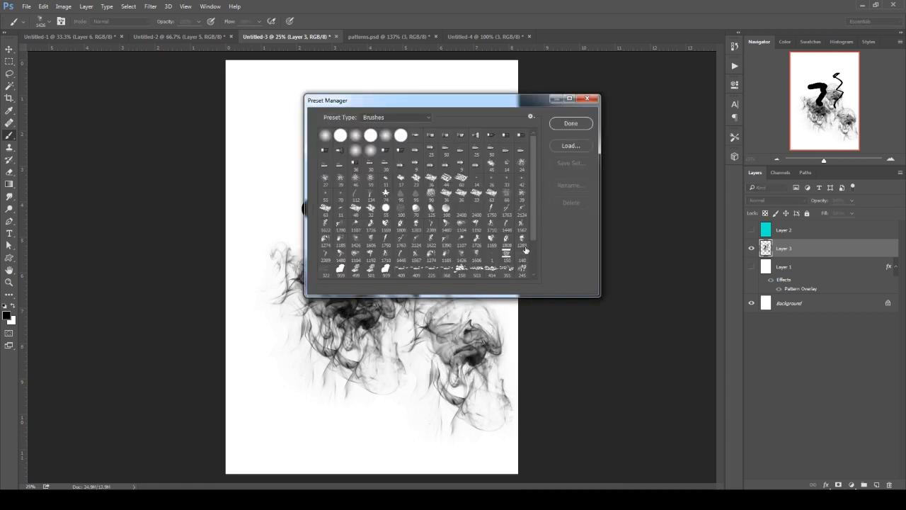
scroll(528, 254, down, 3)
click(461, 270)
shift+click(446, 269)
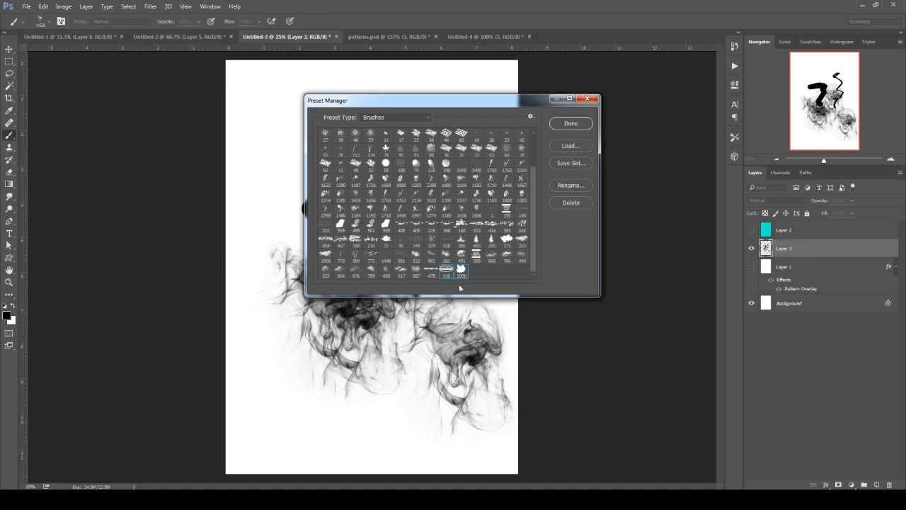
click(575, 164)
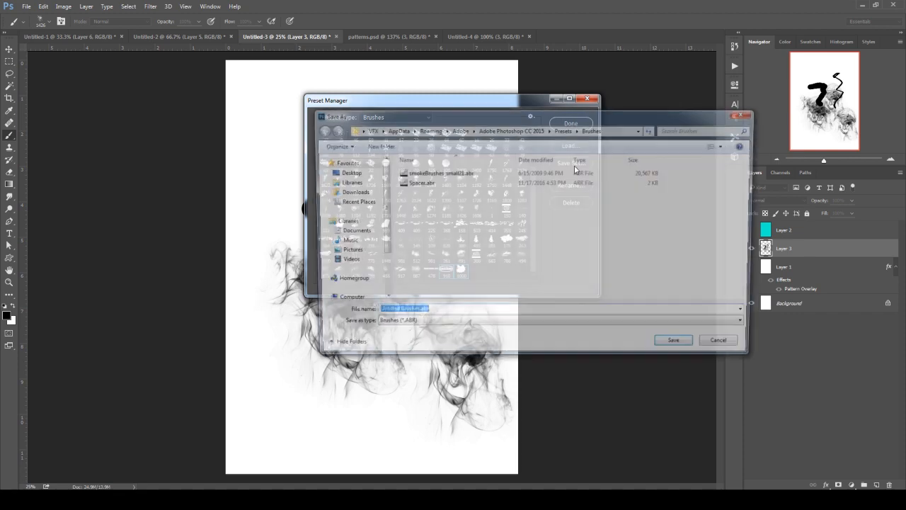
key(Return)
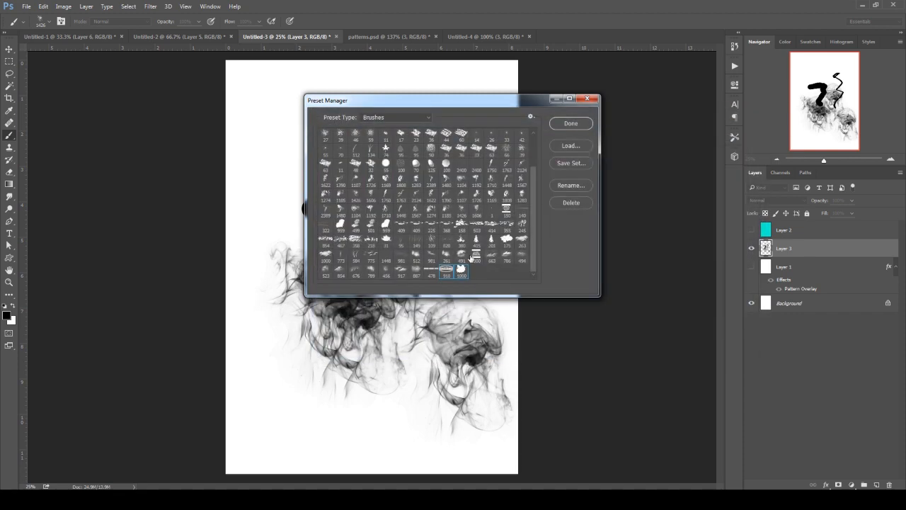
- Try selecting a continuous range of brush presets starting from the 2389 px brush
click(431, 178)
shift+click(386, 239)
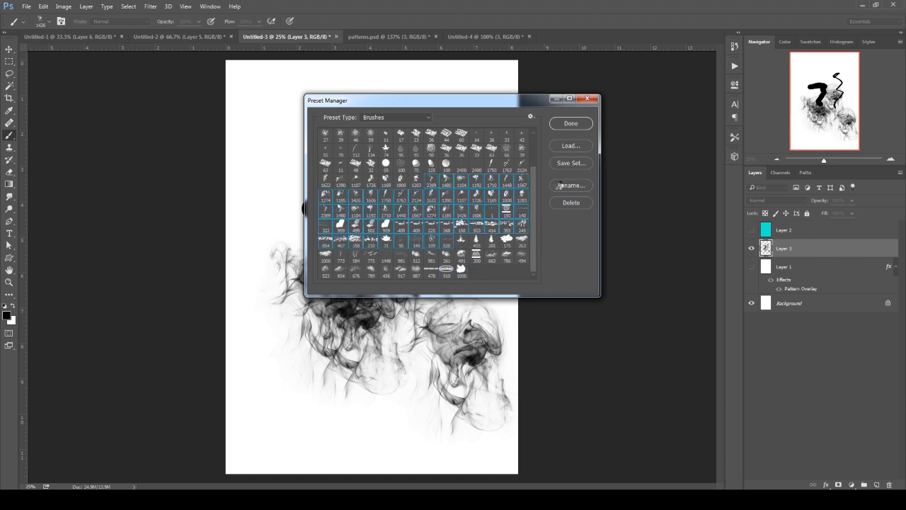
click(495, 262)
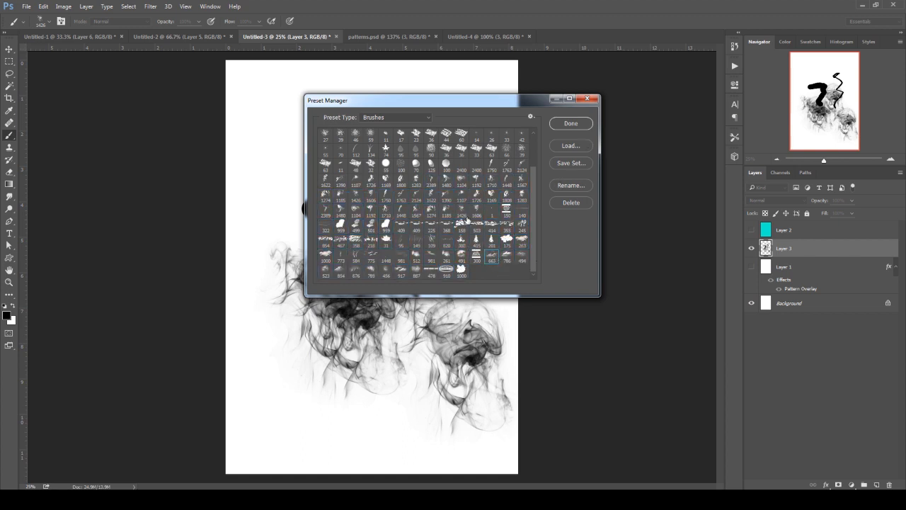
click(461, 211)
- Delete the last two brushes, 910 and 1000, from the brush presets
click(462, 271)
shift+click(448, 270)
click(574, 204)
- Clear the remaining brush preset selection and close the Preset Manager
click(431, 271)
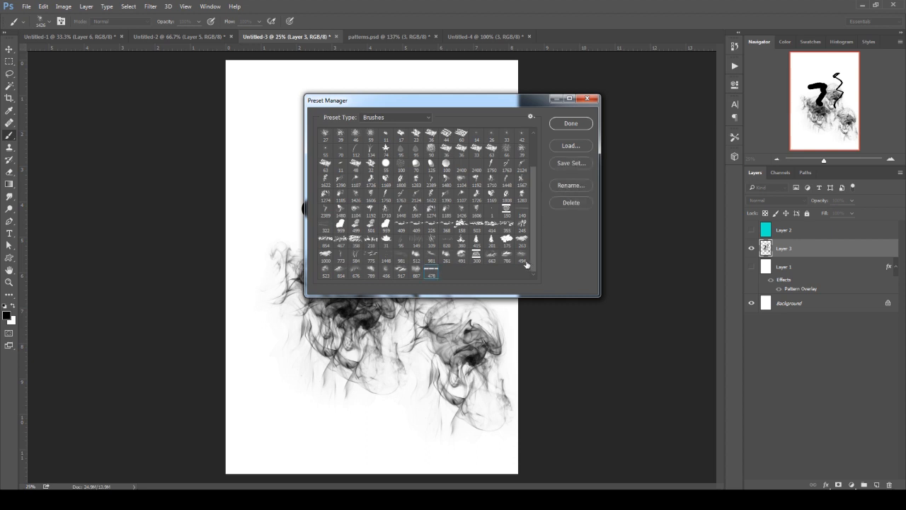
click(523, 225)
click(571, 187)
click(620, 203)
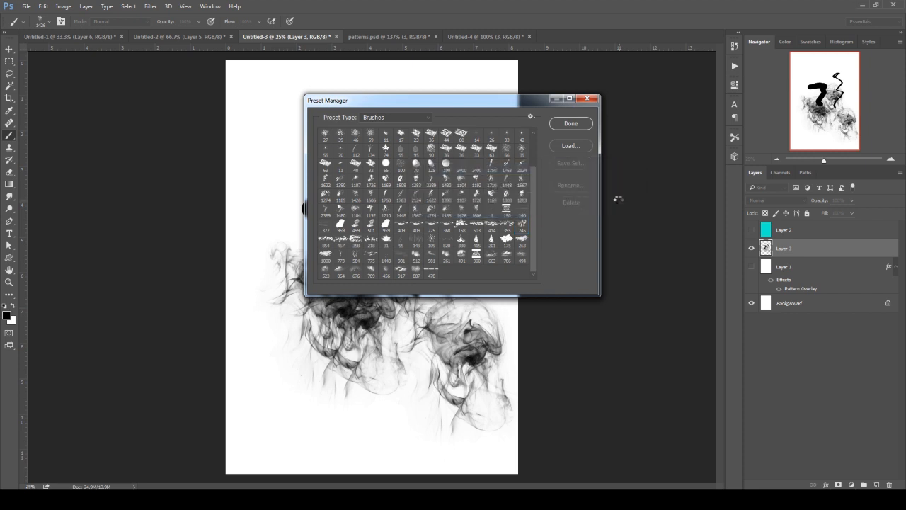
click(583, 121)
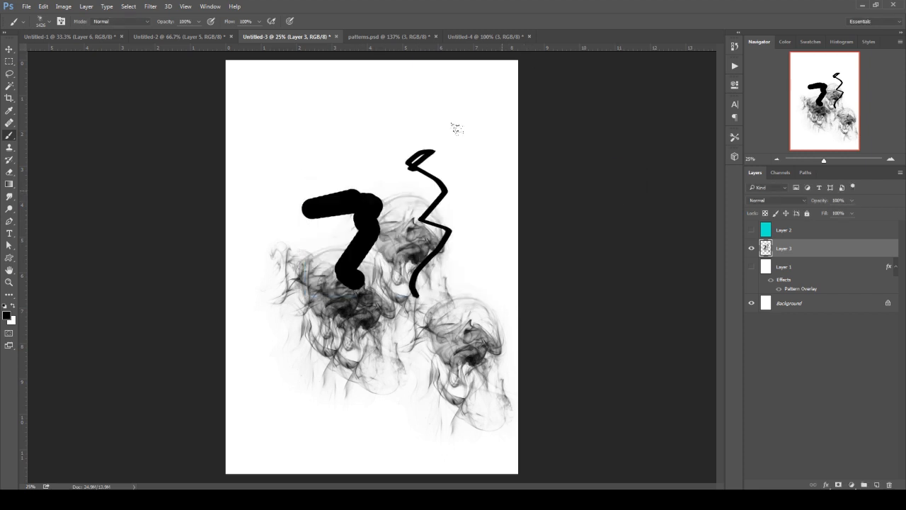